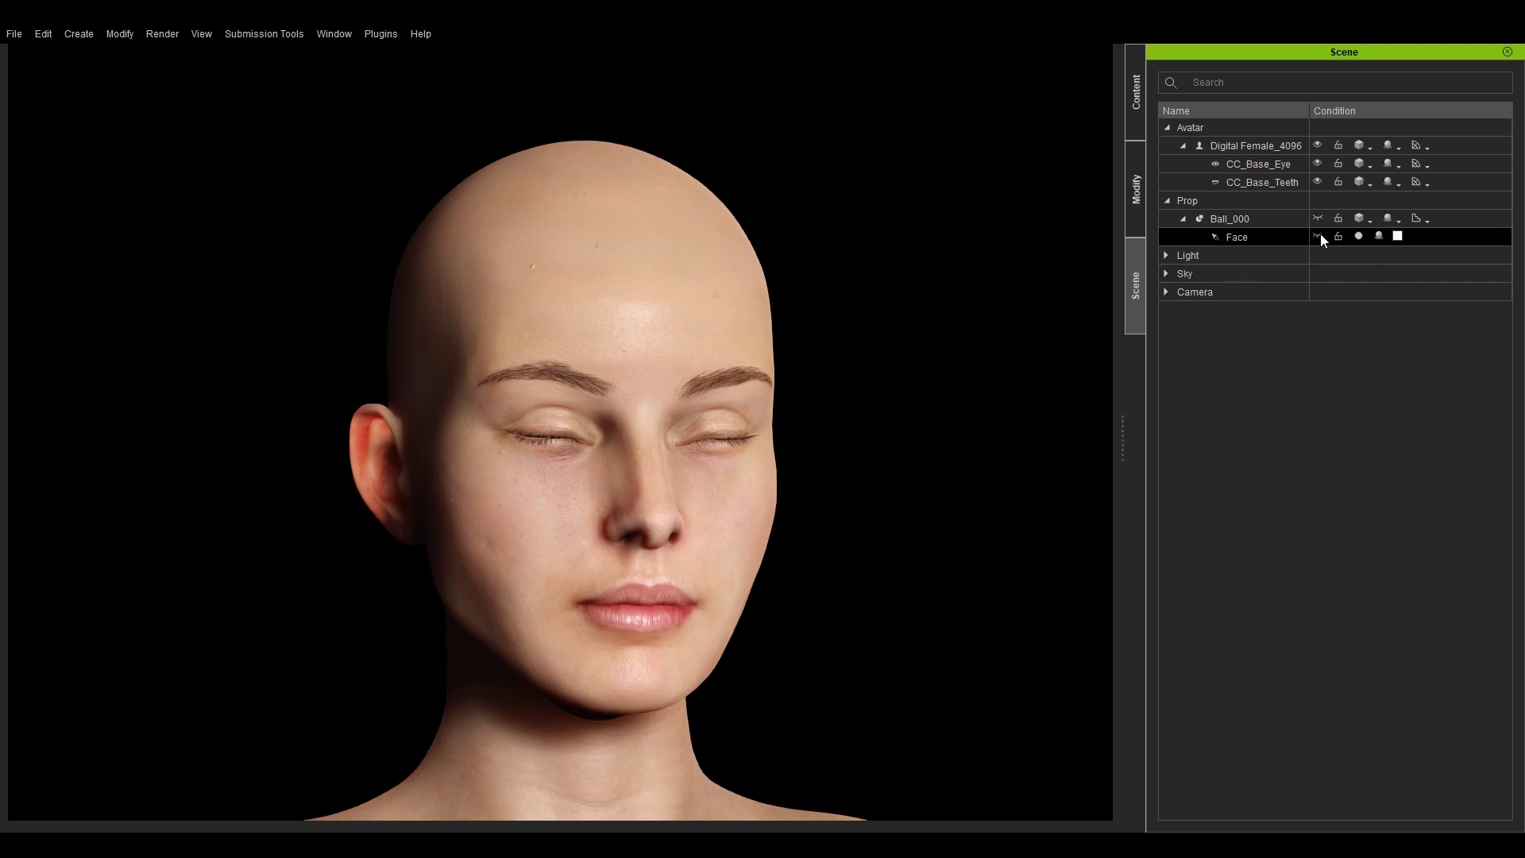
Select Ball_000 and rotate it with the gizmo's blue ring to shadow one side of the face.
left_click(1258, 219)
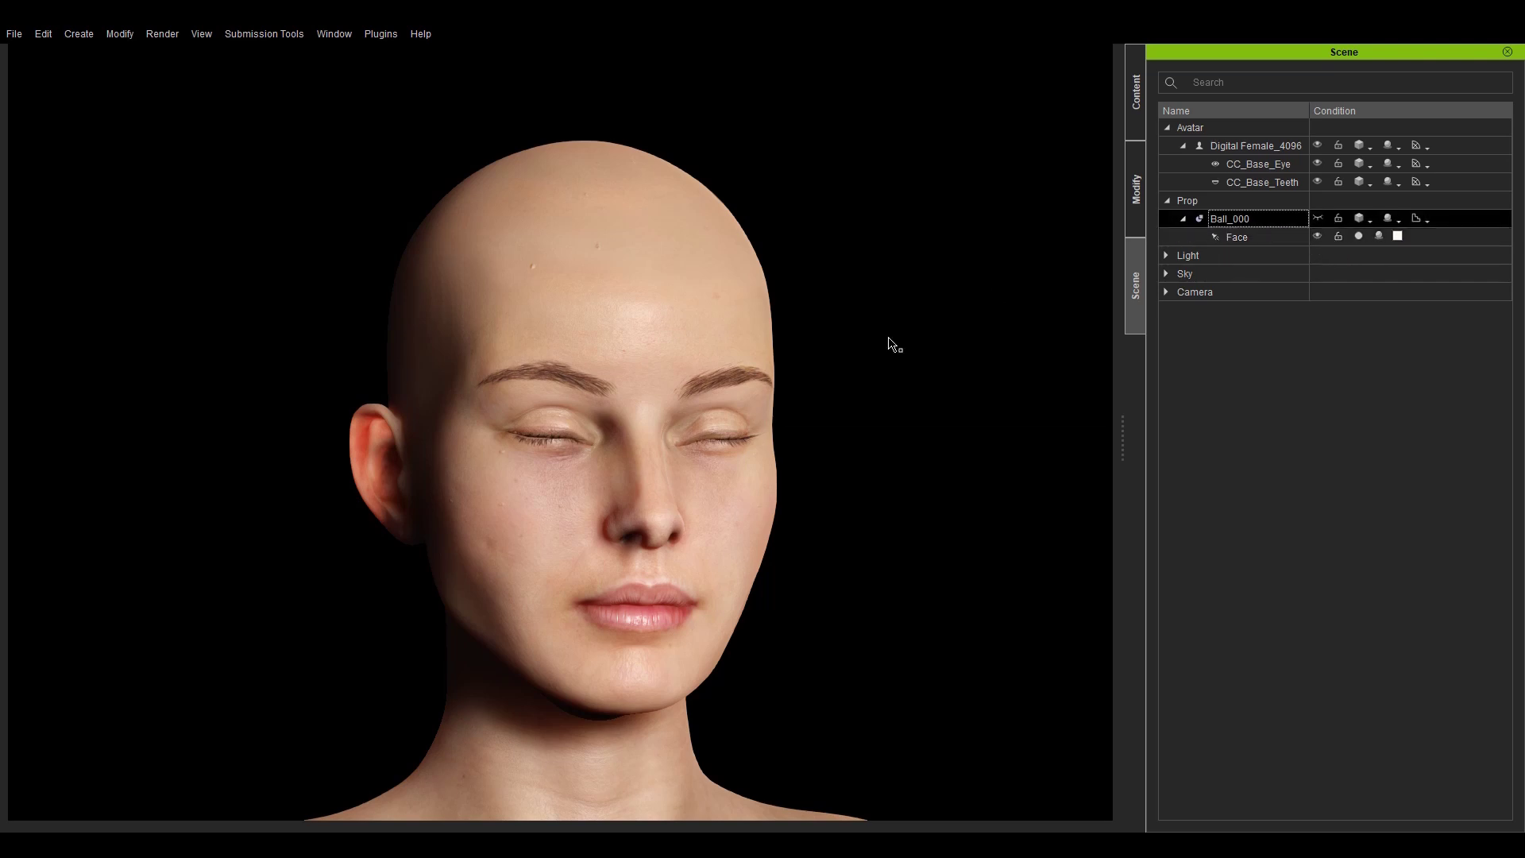
key("e")
left_click_drag(644, 528, 773, 526)
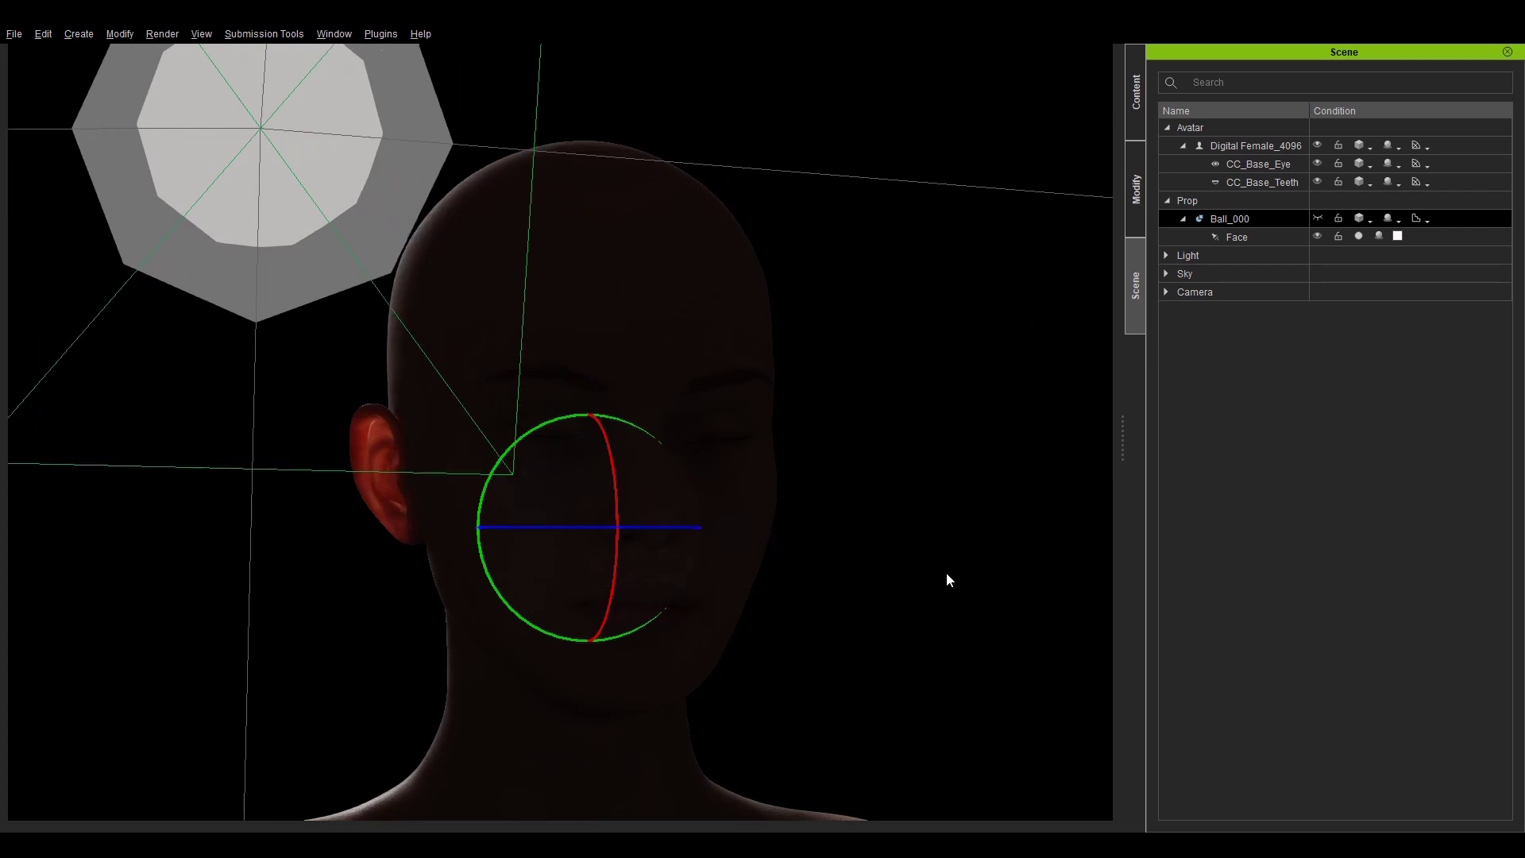
From a front view, swing Ball_000 behind the head, then open Digital Female_4096's modify settings.
right_click_drag(948, 580, 777, 568)
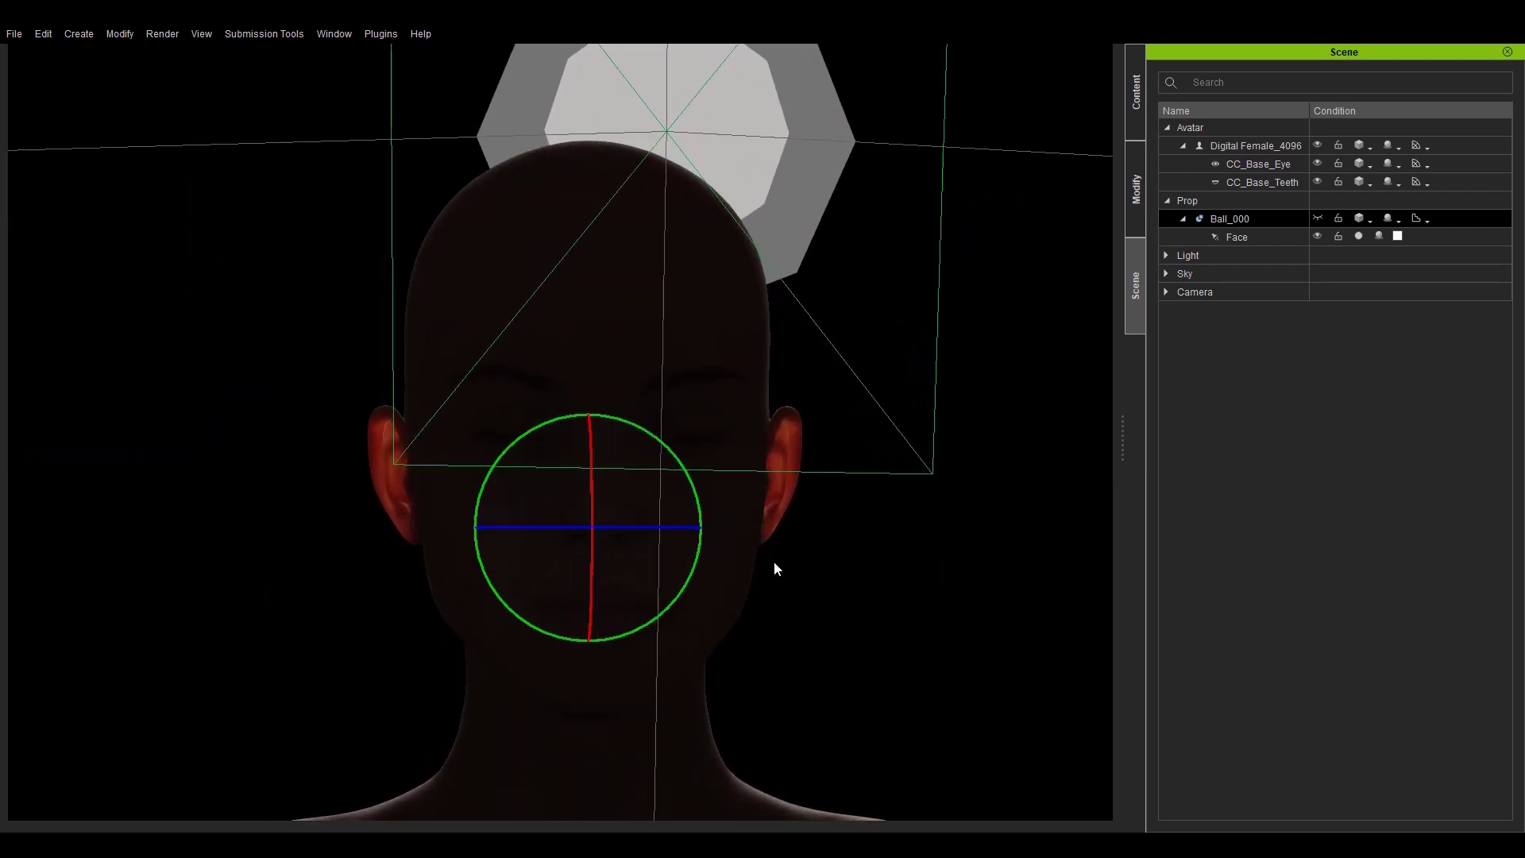
left_click_drag(648, 526, 649, 529)
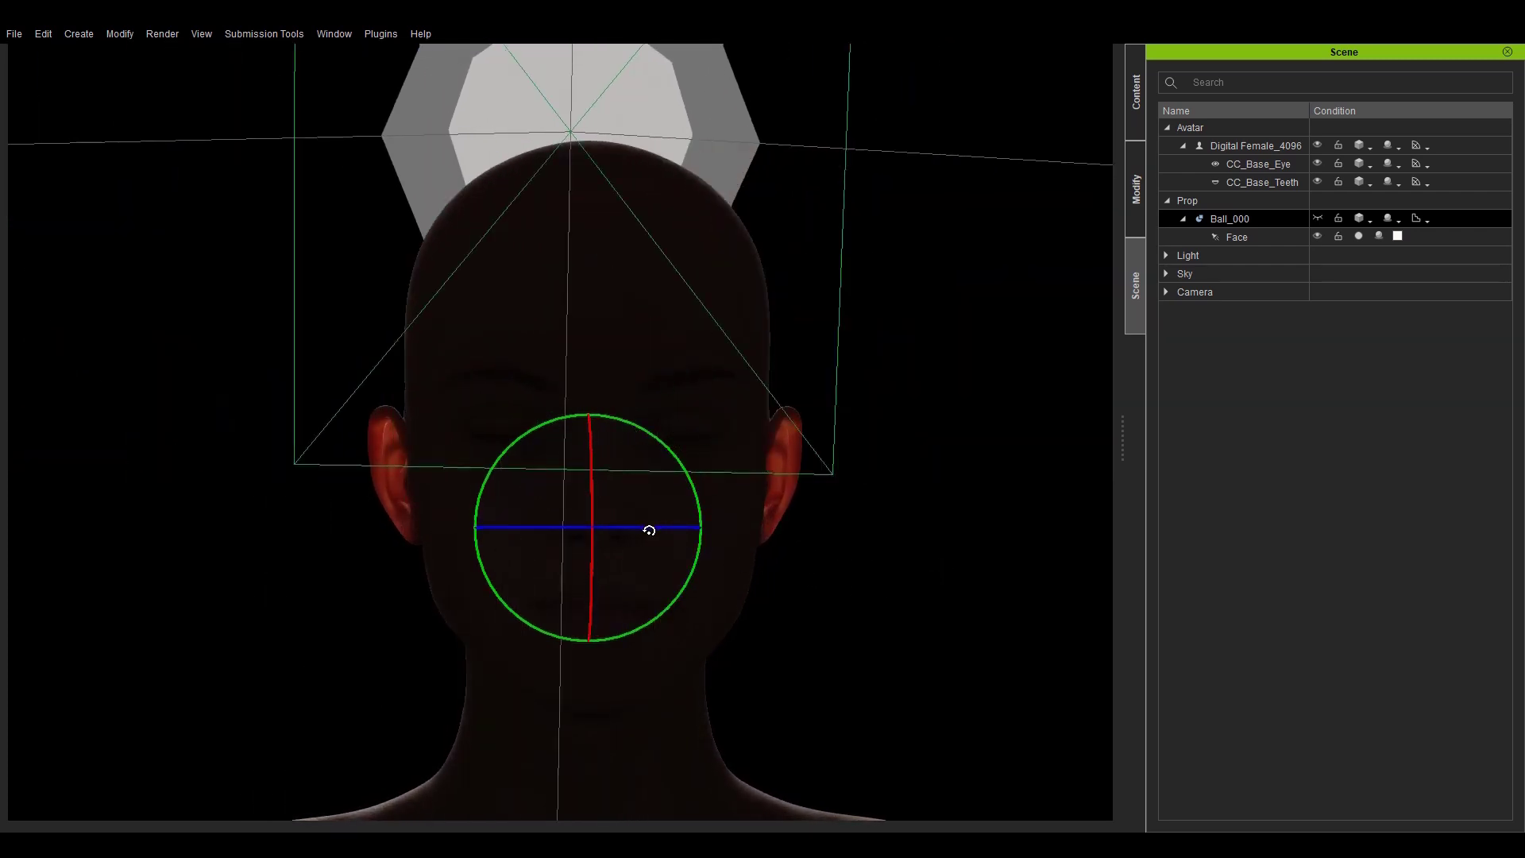
left_click(1337, 233)
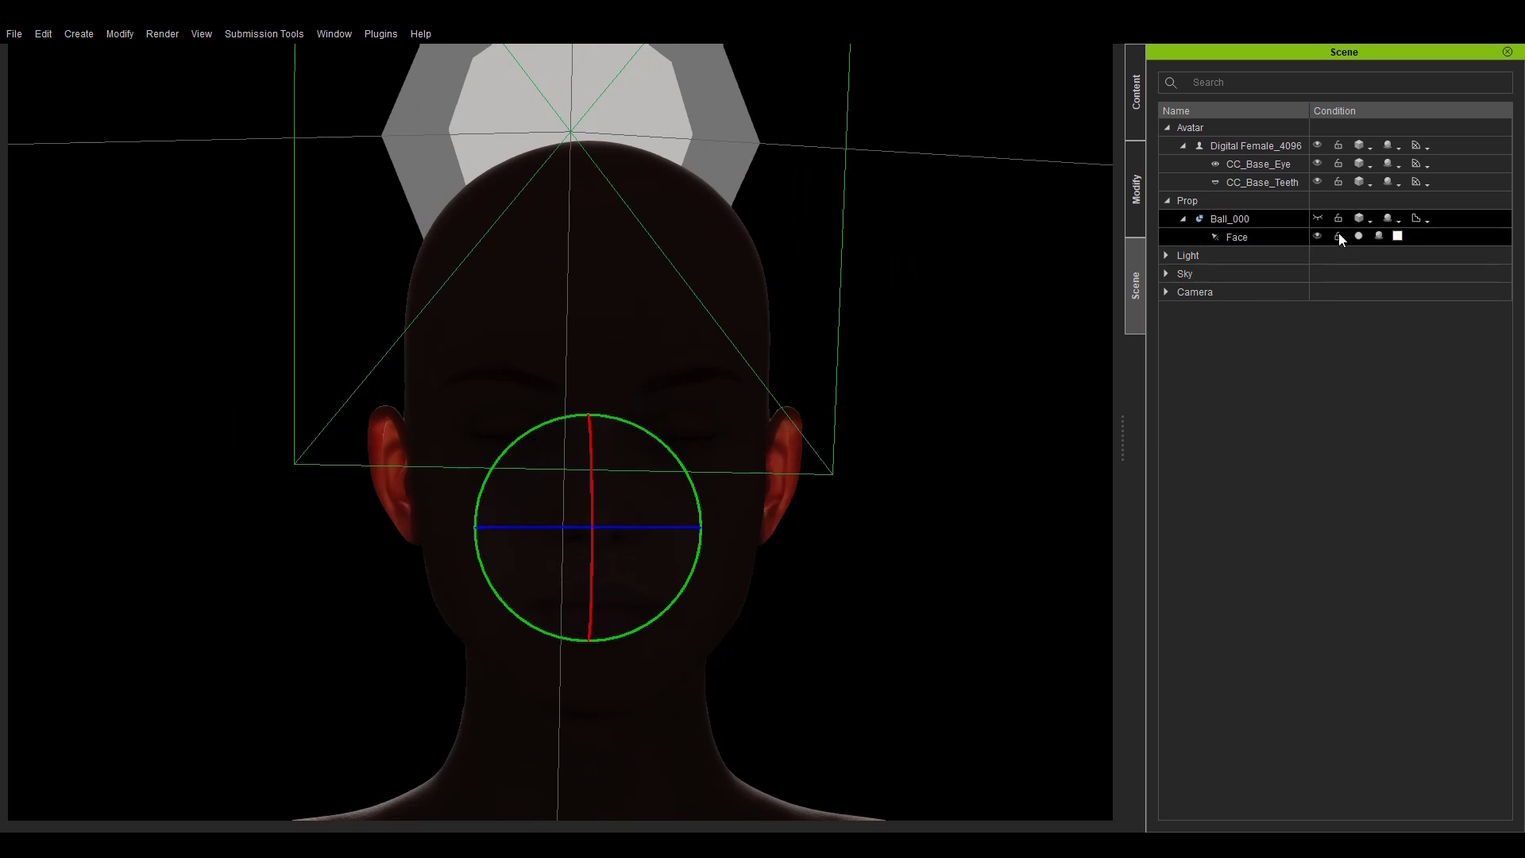
left_click(716, 315)
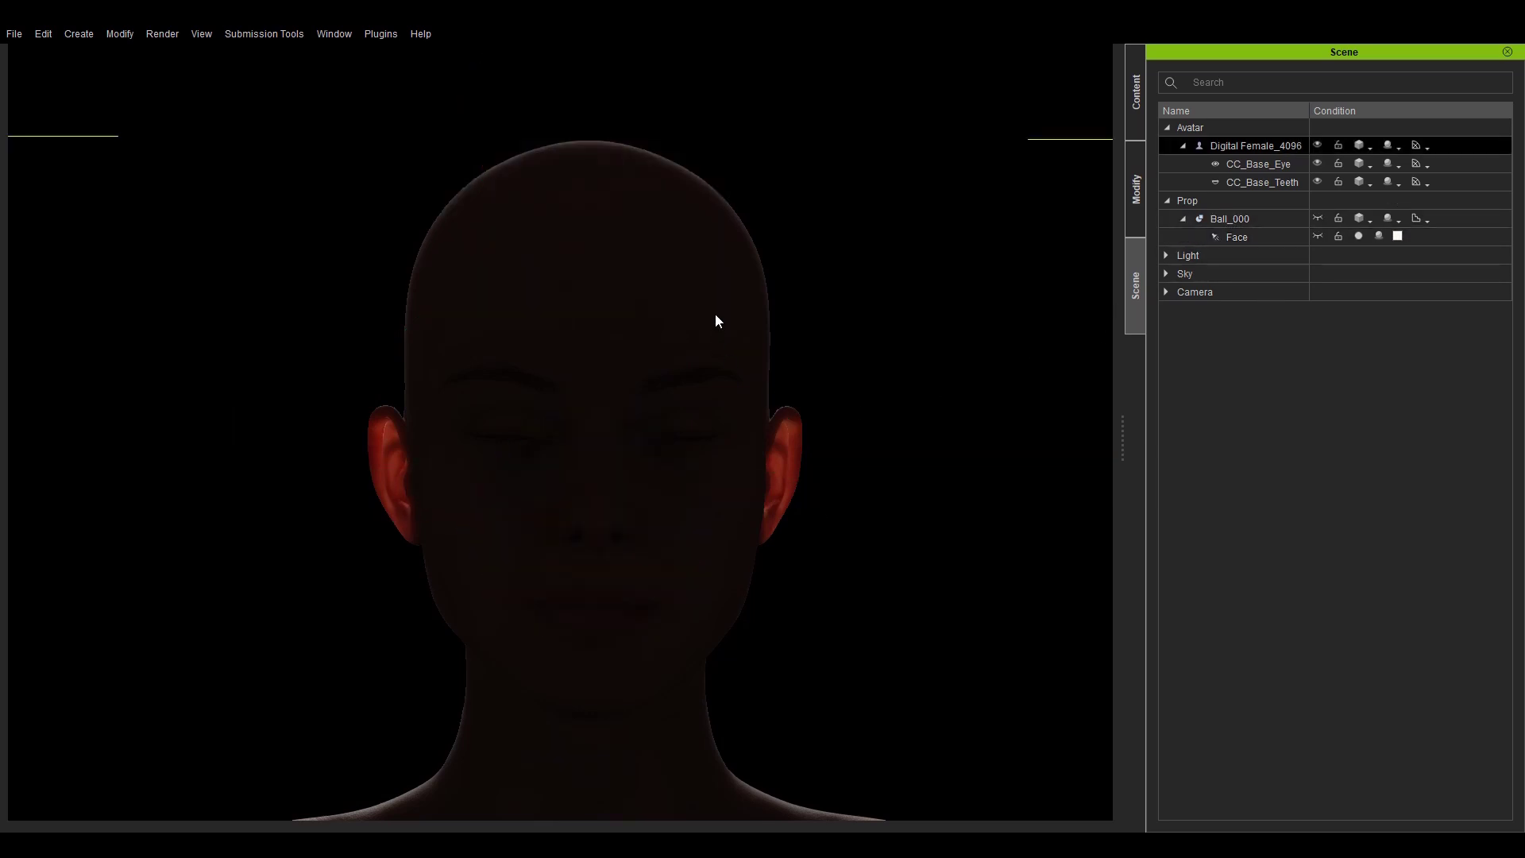
left_click(1132, 176)
Open the Material List and select the CC_Base_Body Std_Skin_Head material.
left_click(1285, 75)
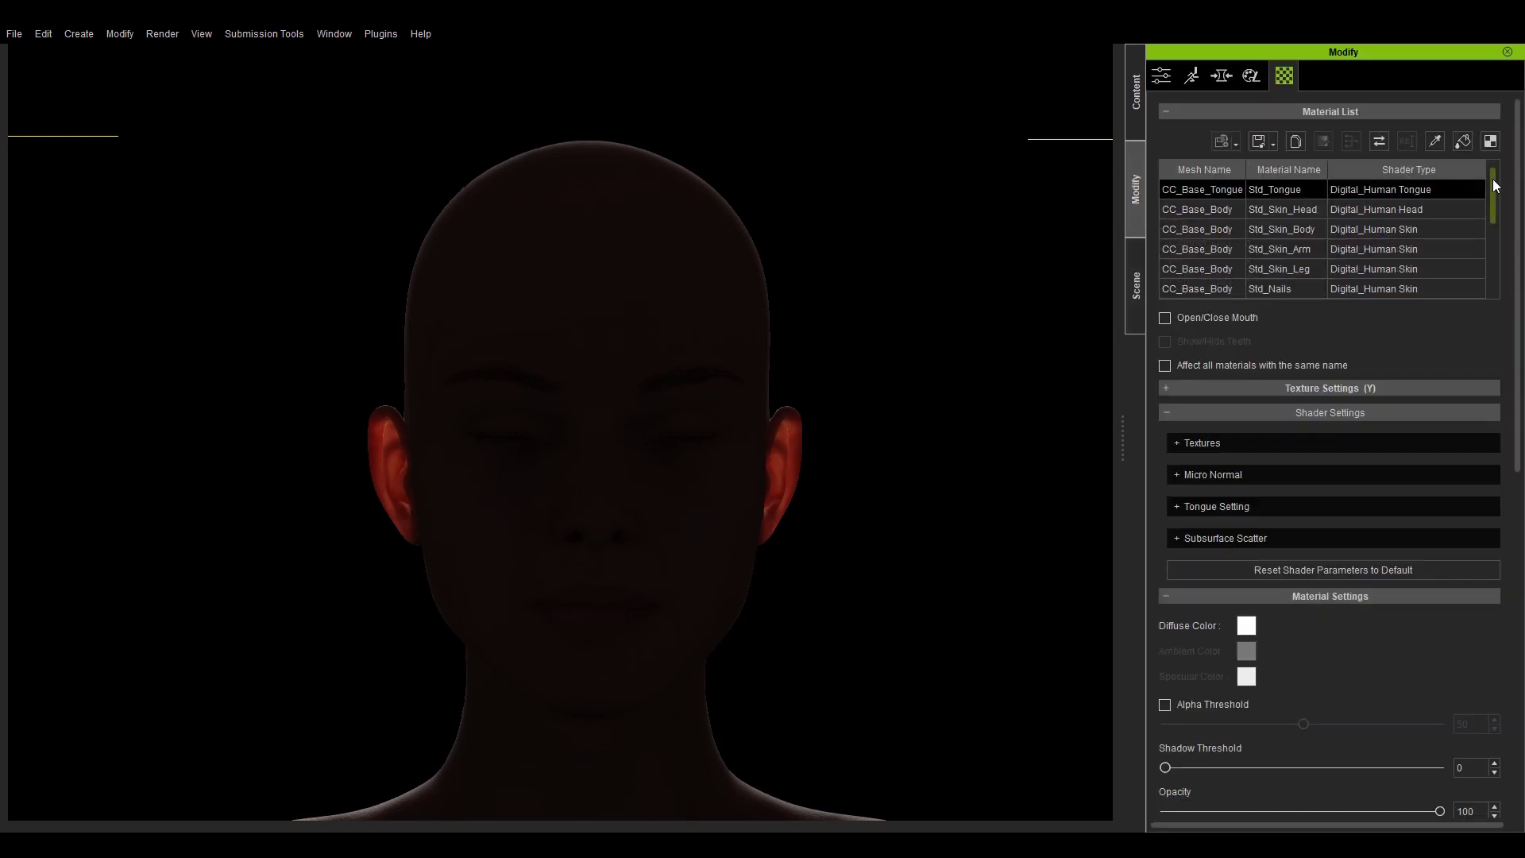
mouse_move(1496, 185)
left_mouse_down()
mouse_move(1492, 262)
mouse_move(1500, 164)
left_mouse_up()
left_click(1342, 209)
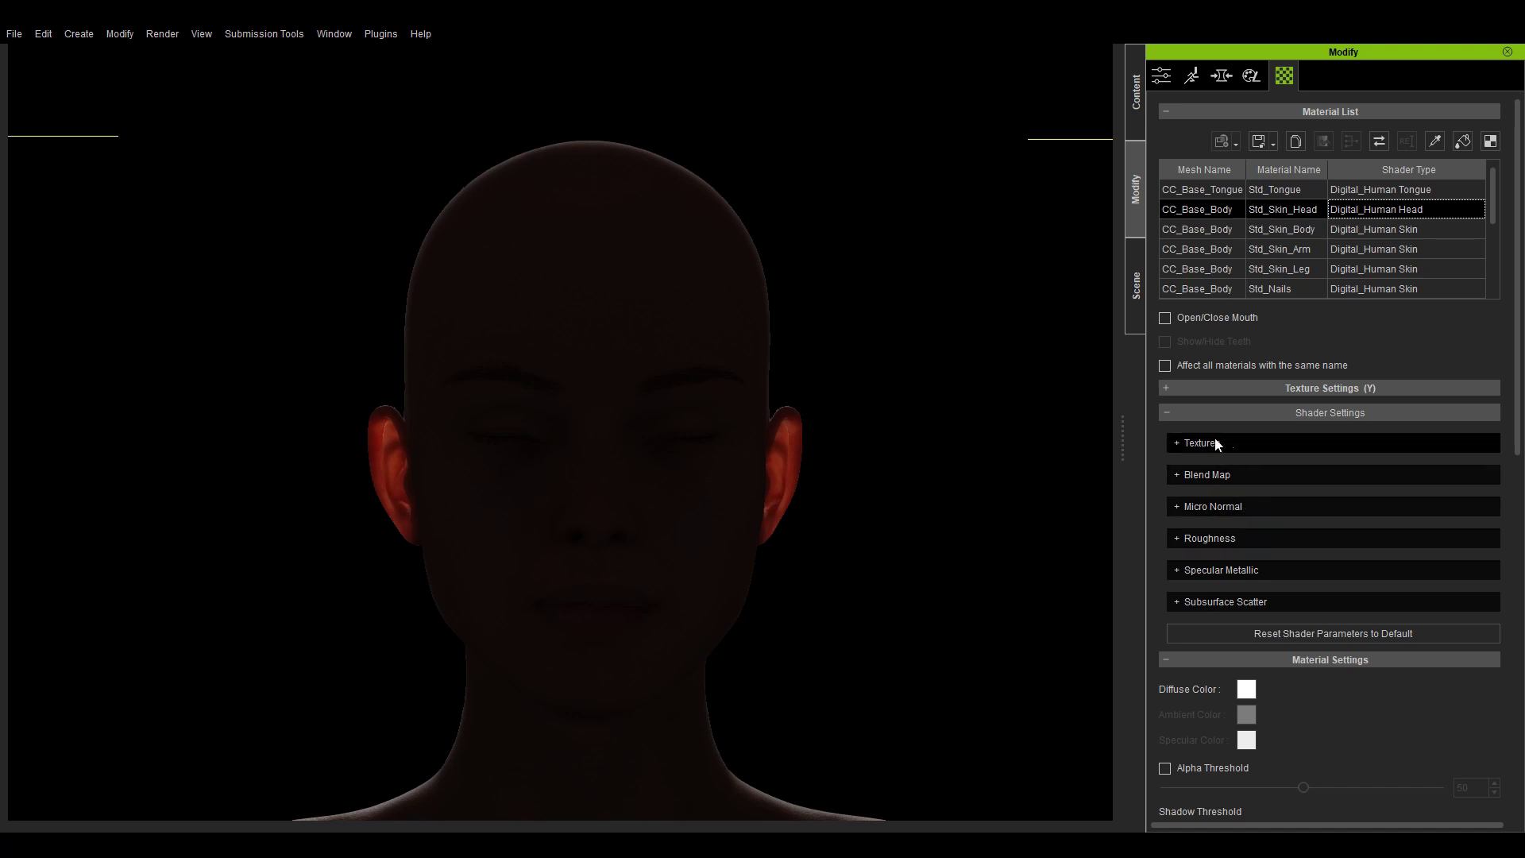
Expand the Std_Skin_Head textures, preview the Transmission Map, and open its texture folder.
left_click(1188, 442)
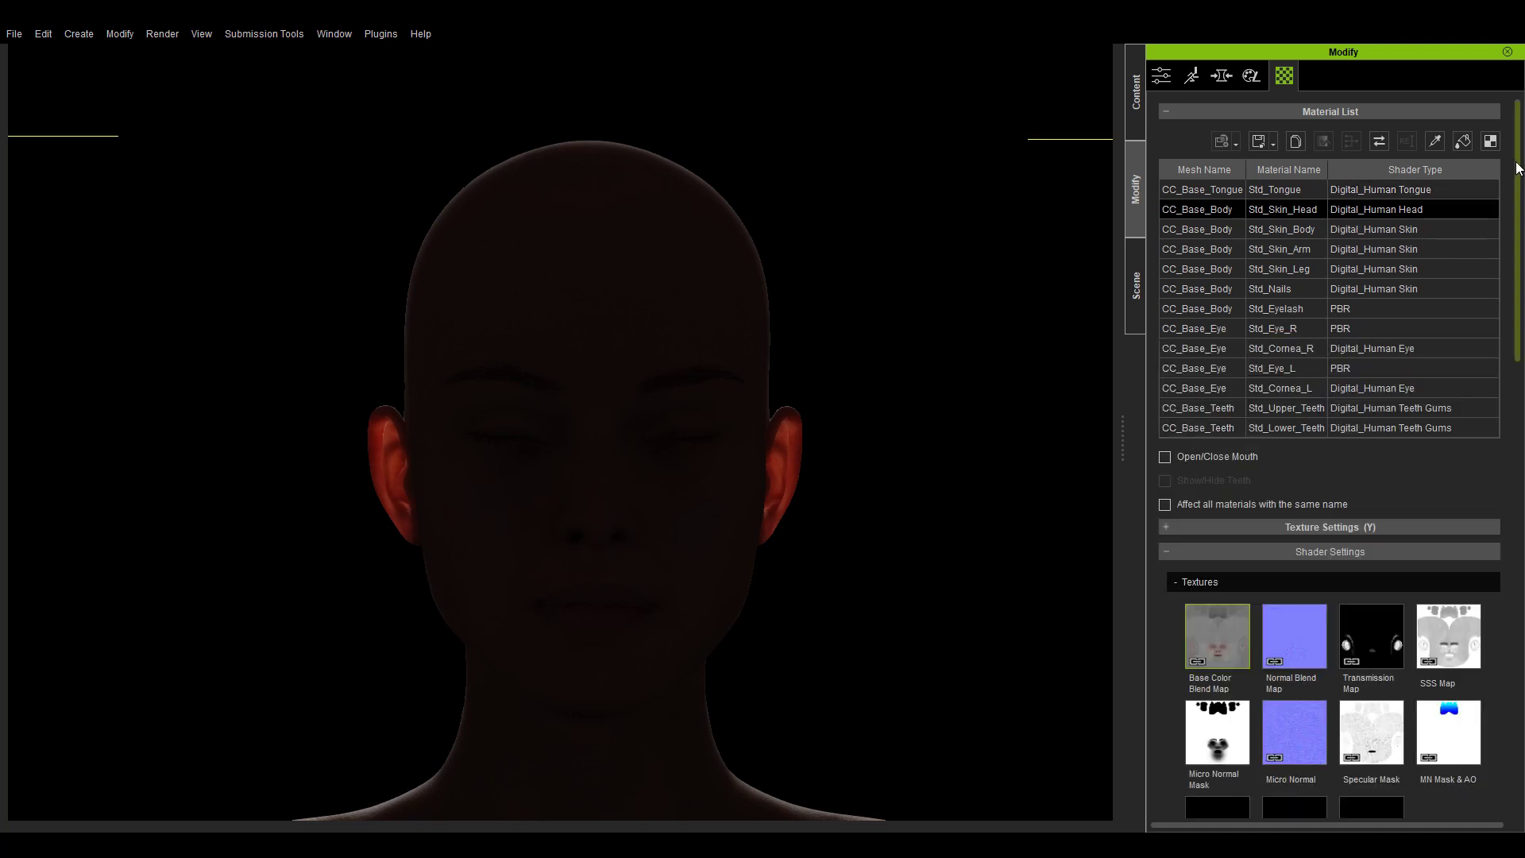
left_click_drag(1519, 167, 1523, 310)
mouse_move(1360, 227)
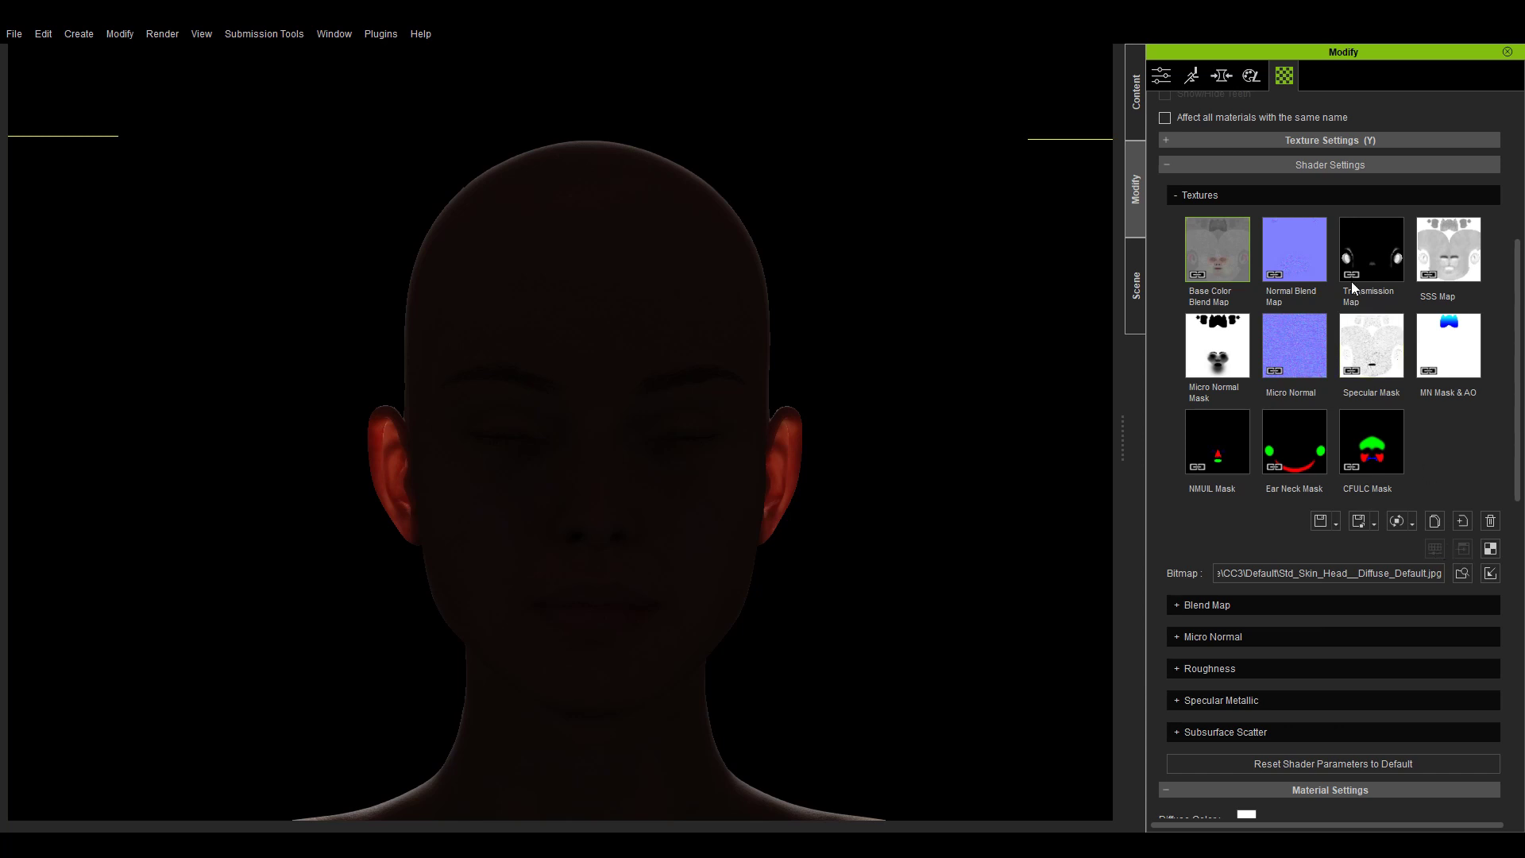
mouse_move(1348, 274)
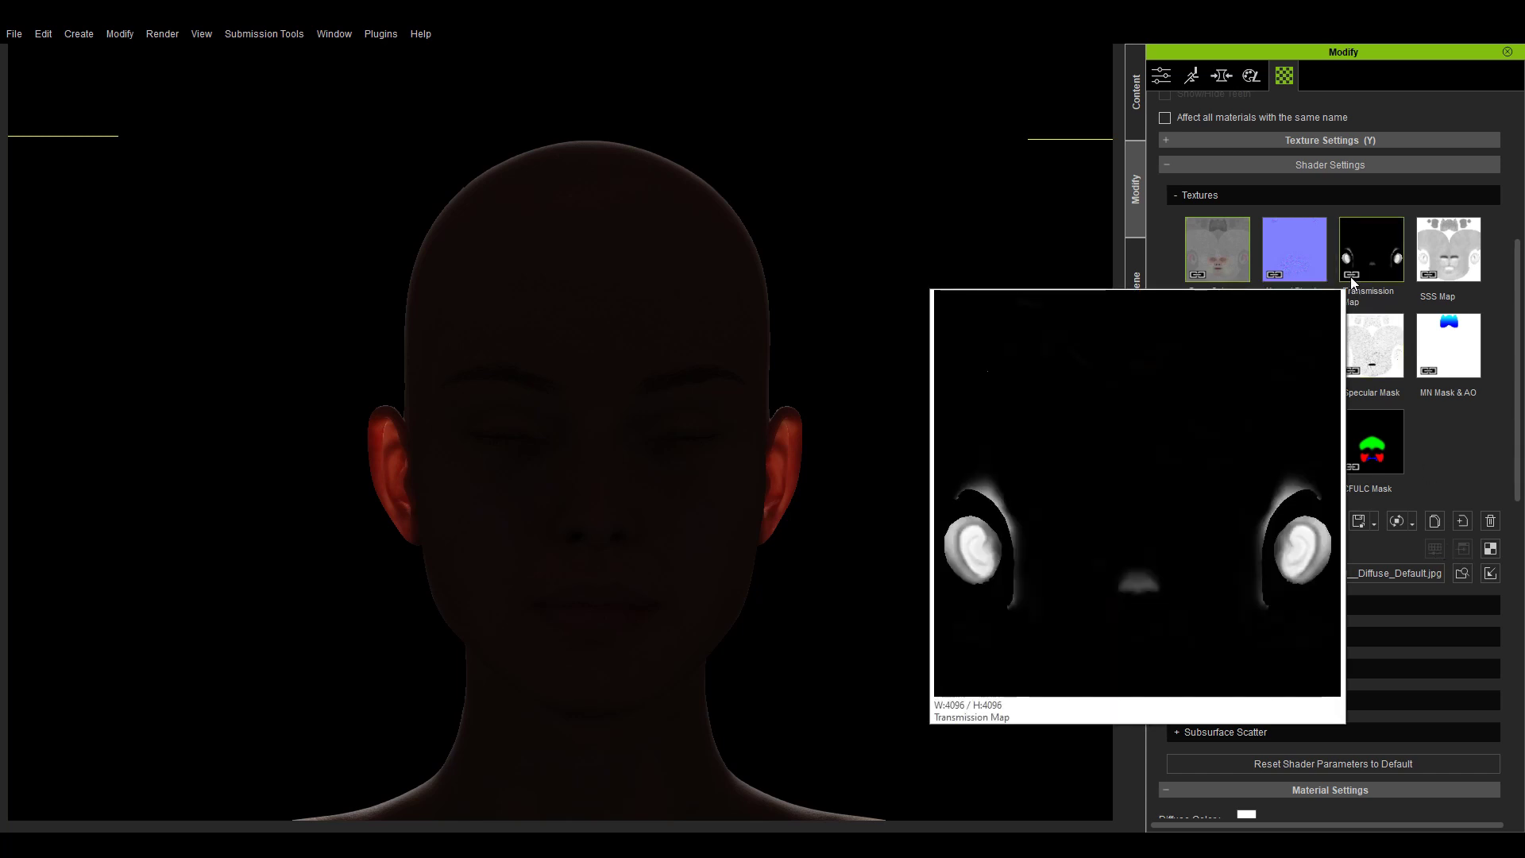
left_click(1462, 574)
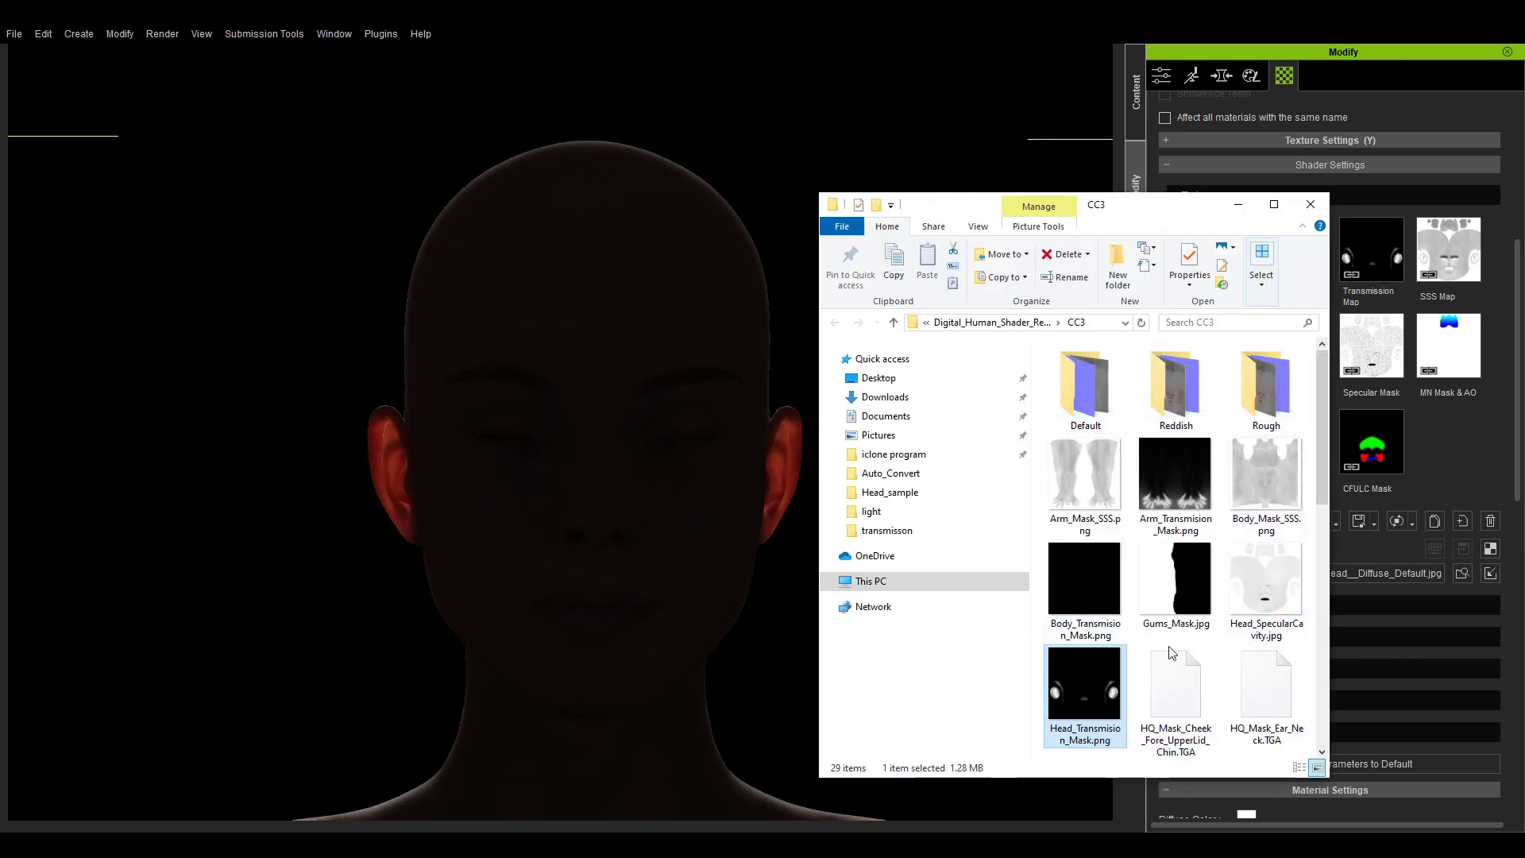
Scroll to the bottom of the CC3 texture folder to see masks like SSS_Mask.jpg.
left_click_drag(1323, 385, 1309, 625)
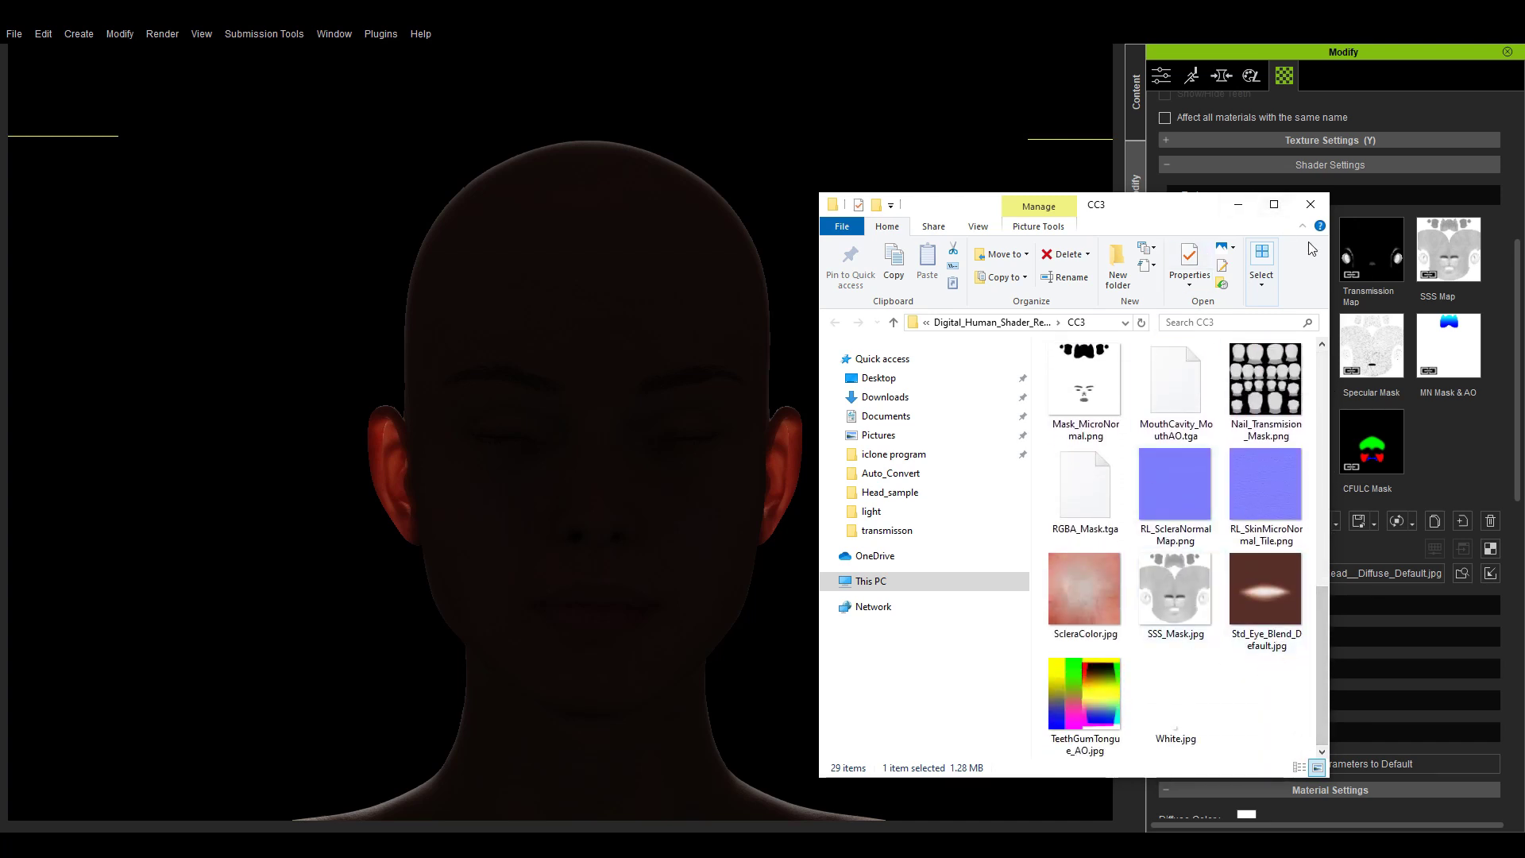
Embed the Transmission Map texture and raise its Adjust Color Brightness to 2.
left_click(1311, 207)
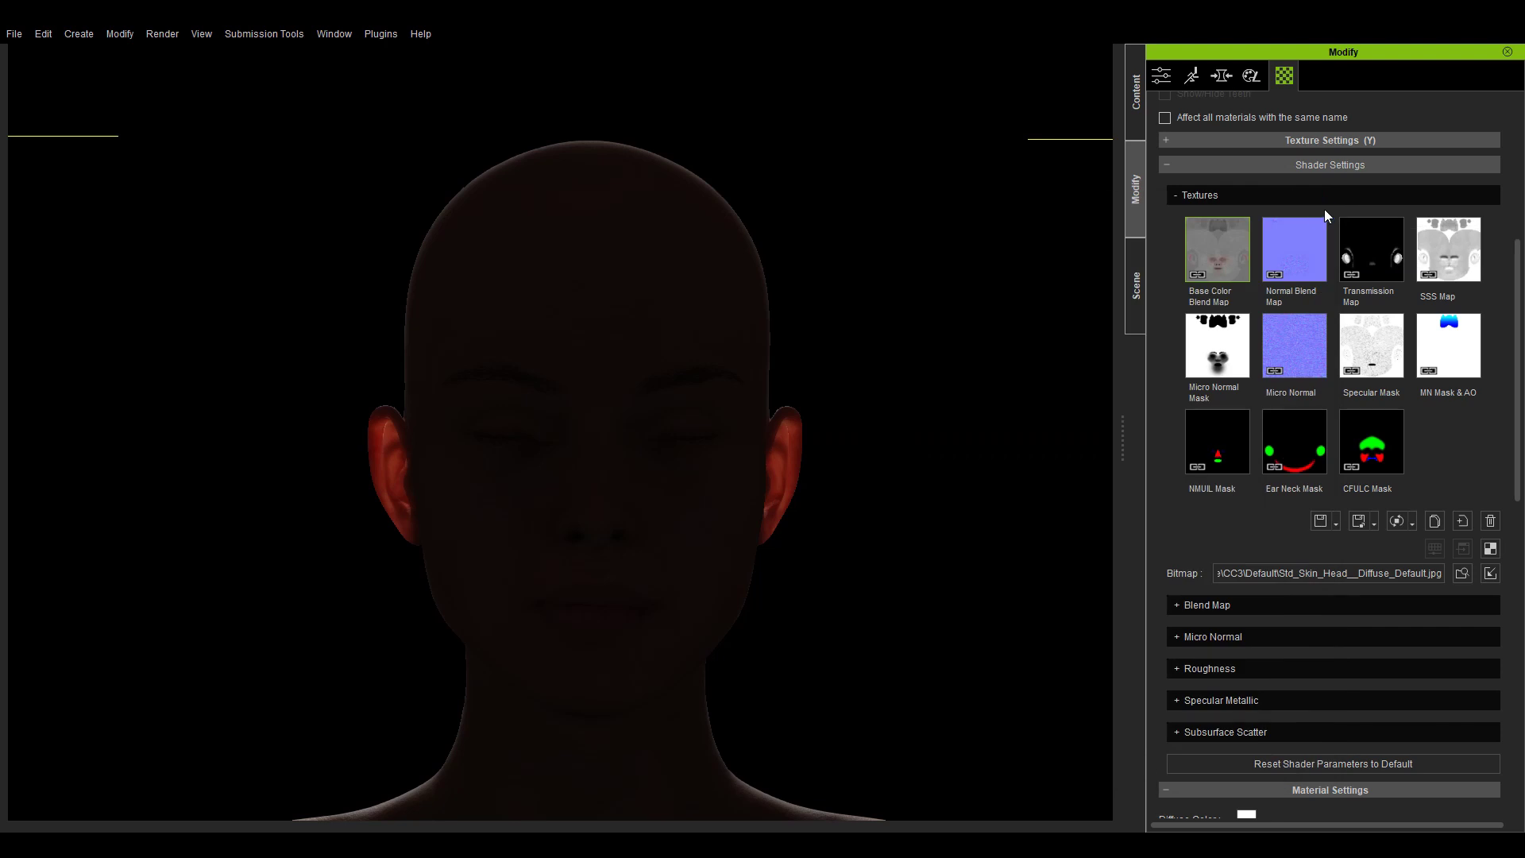
left_click(1371, 248)
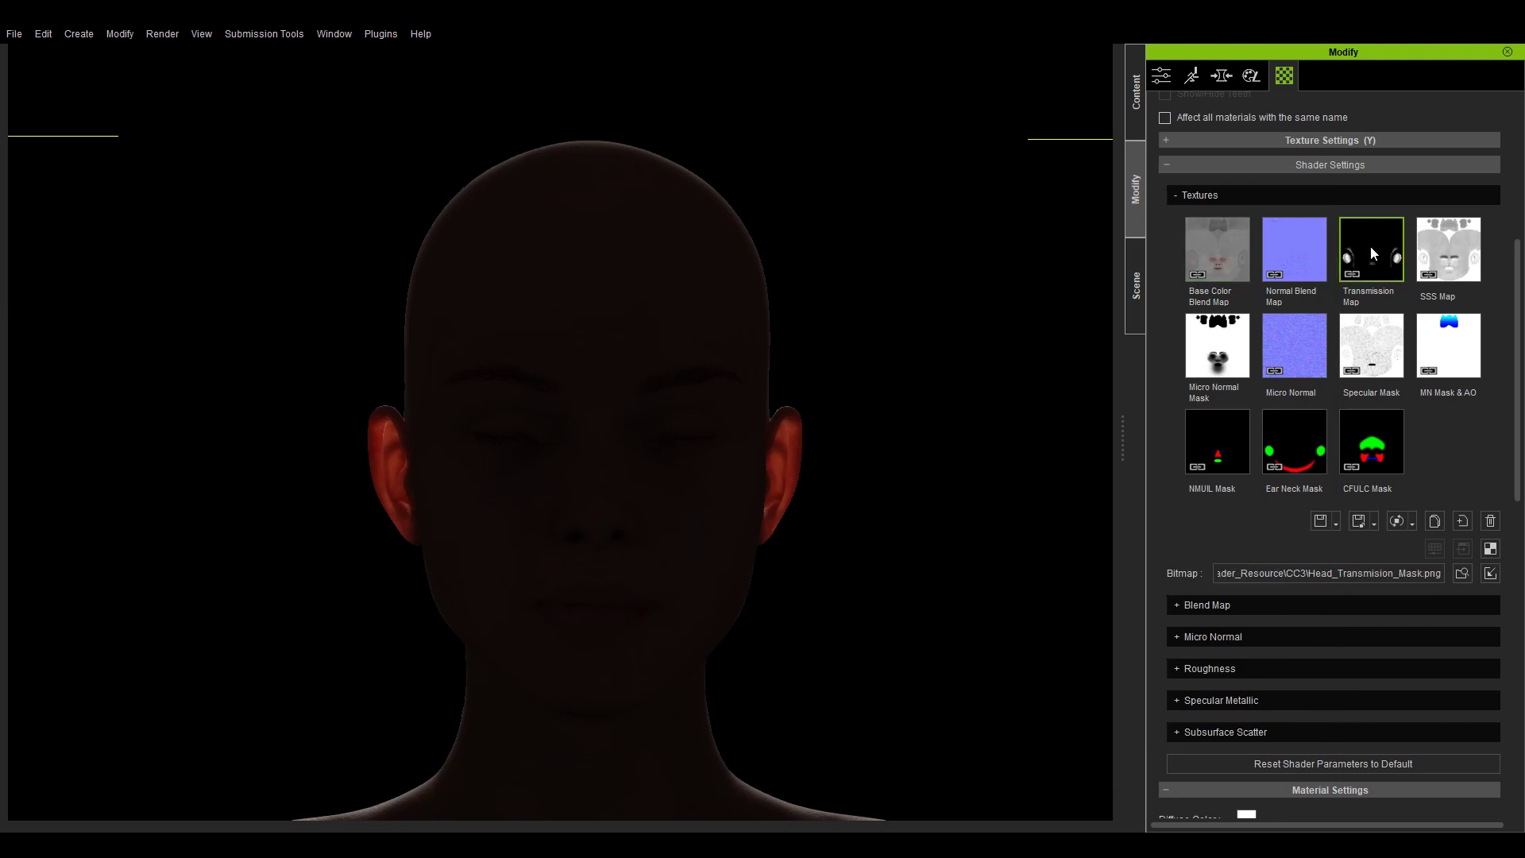
left_click(1489, 575)
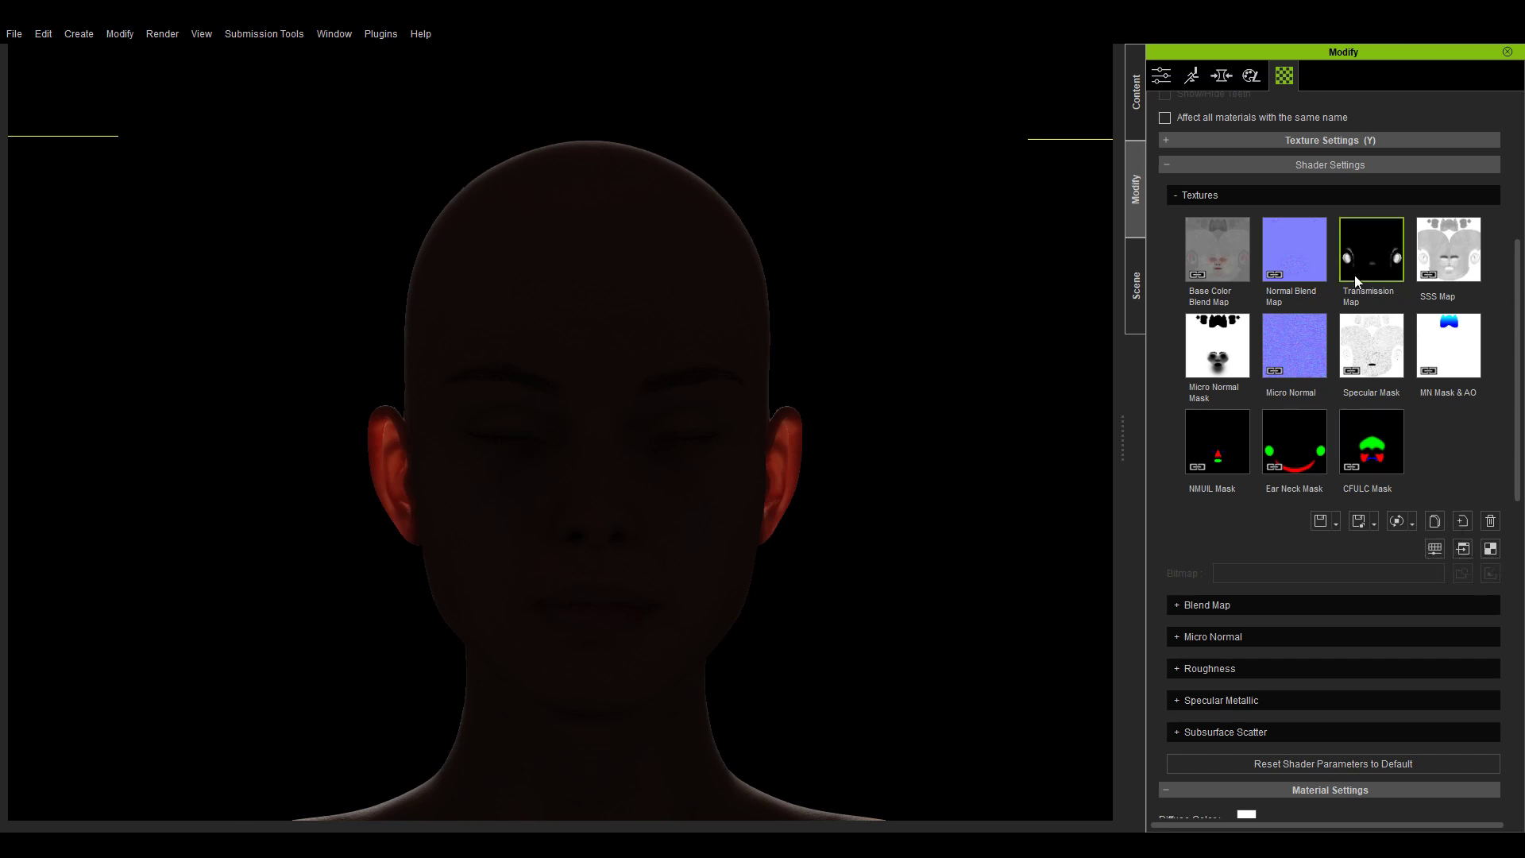
mouse_move(1366, 282)
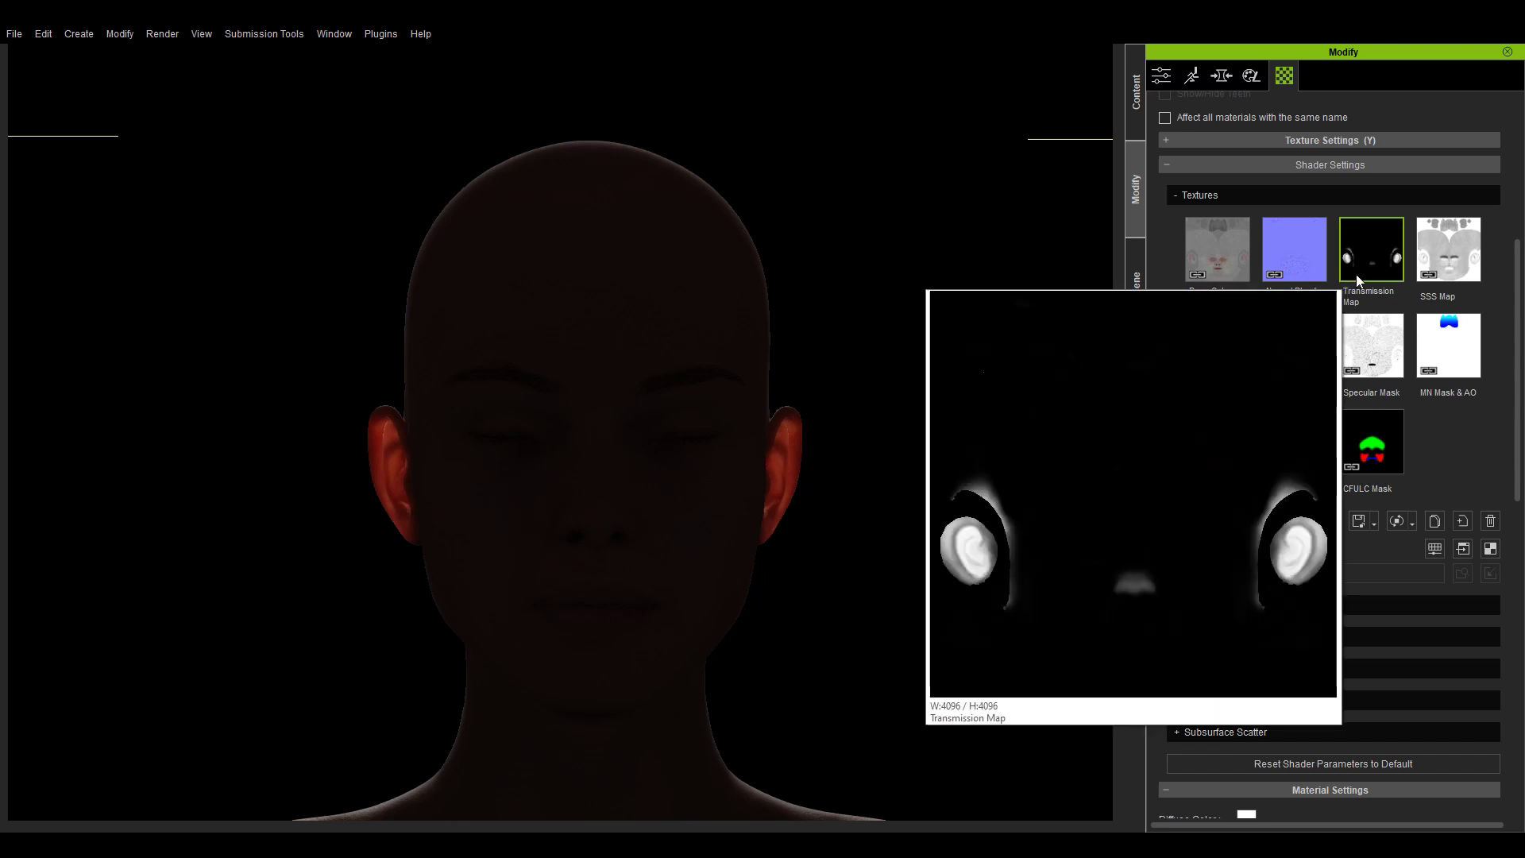
left_click(1434, 547)
left_click_drag(804, 151, 1218, 141)
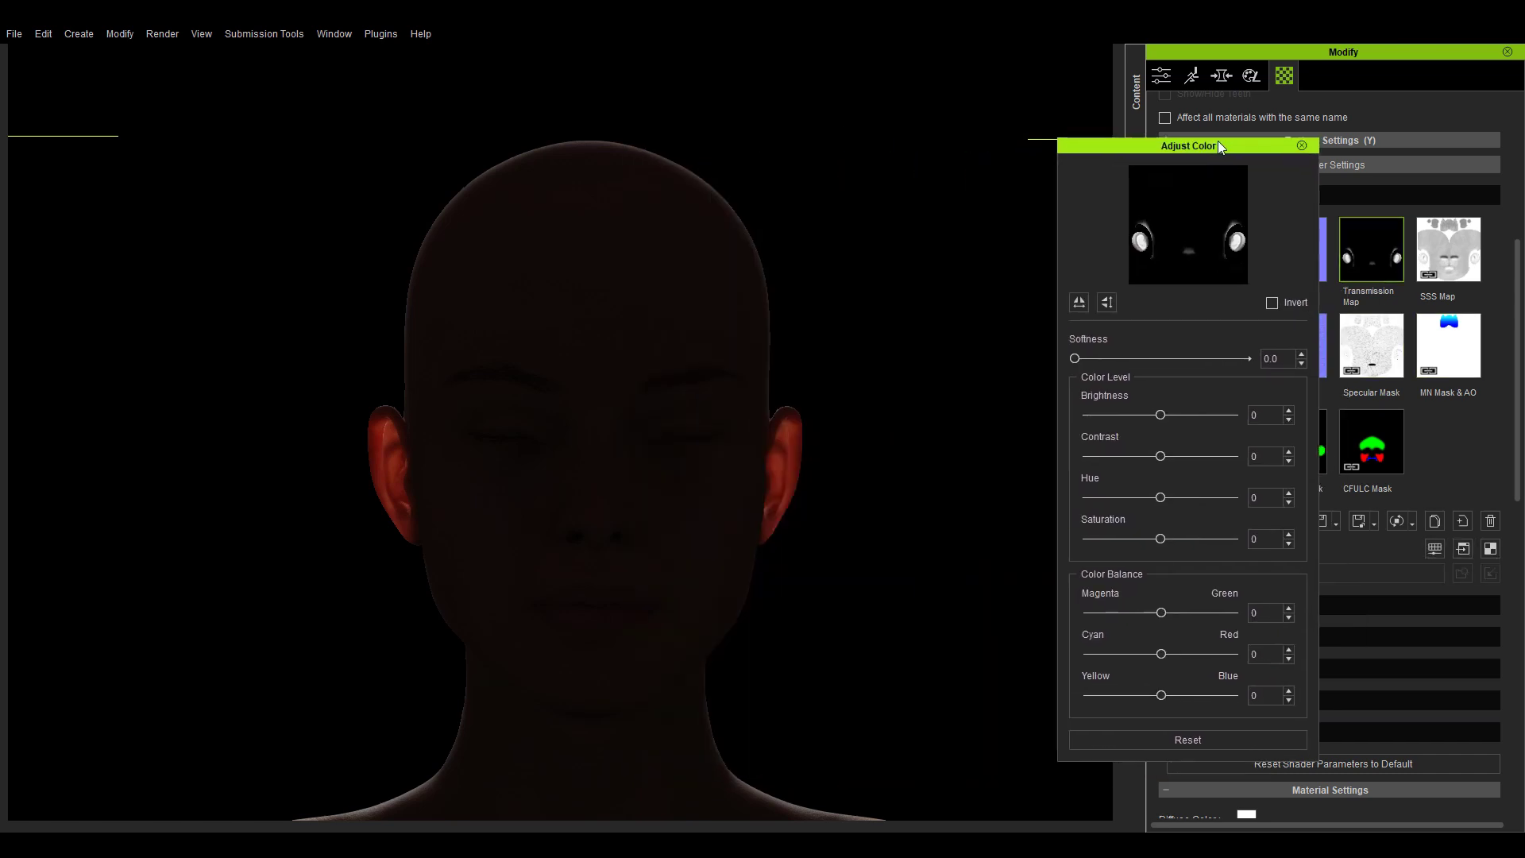
mouse_move(1160, 413)
left_mouse_down()
mouse_move(1123, 414)
mouse_move(1162, 418)
left_mouse_up()
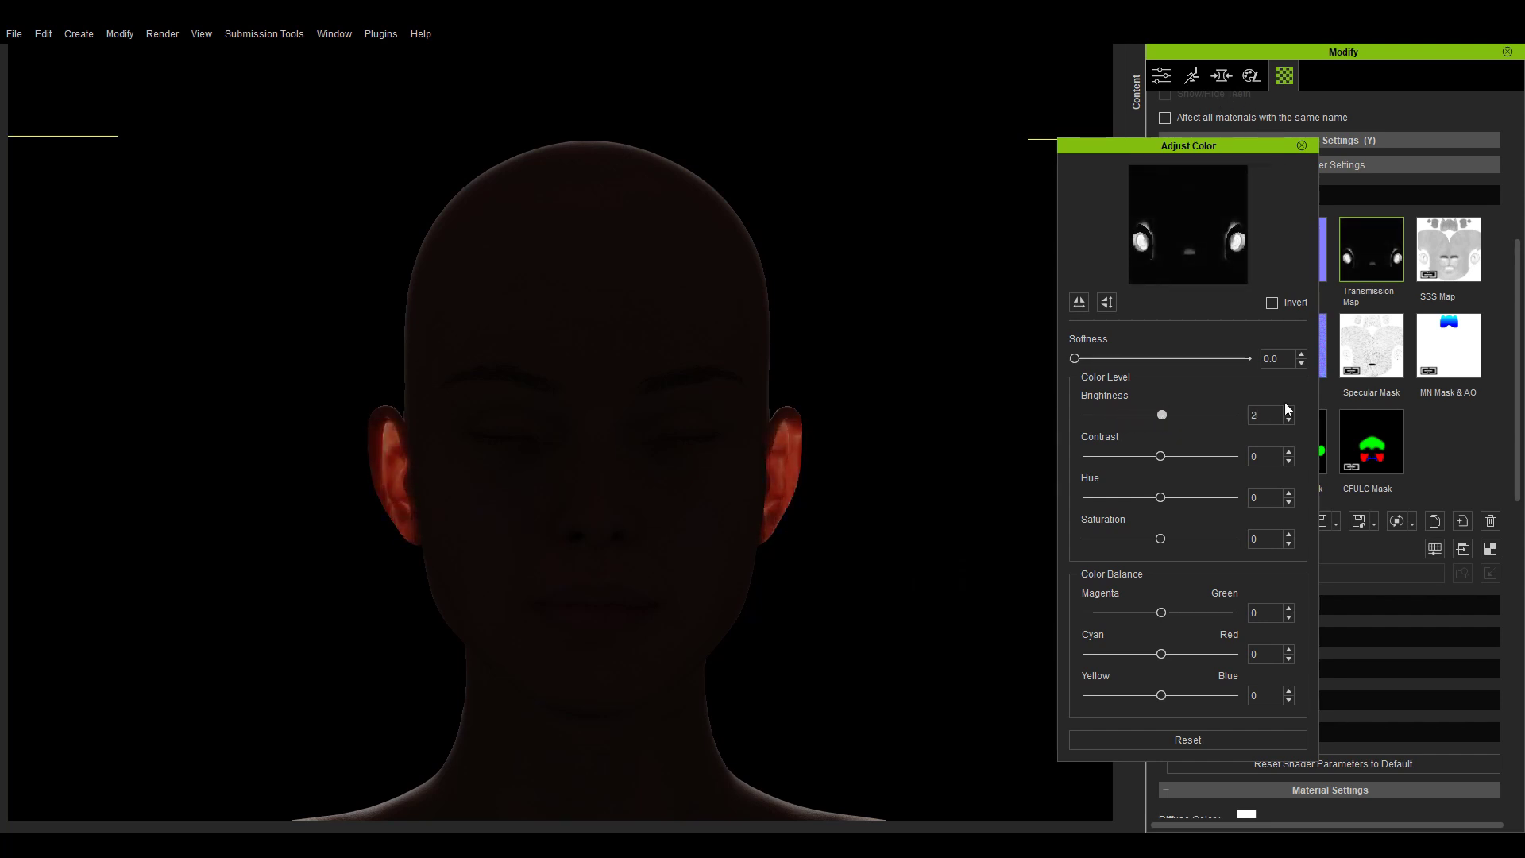
Close Adjust Color and rotate Ball_000 to light the face from the left, viewed in profile.
left_click(1302, 145)
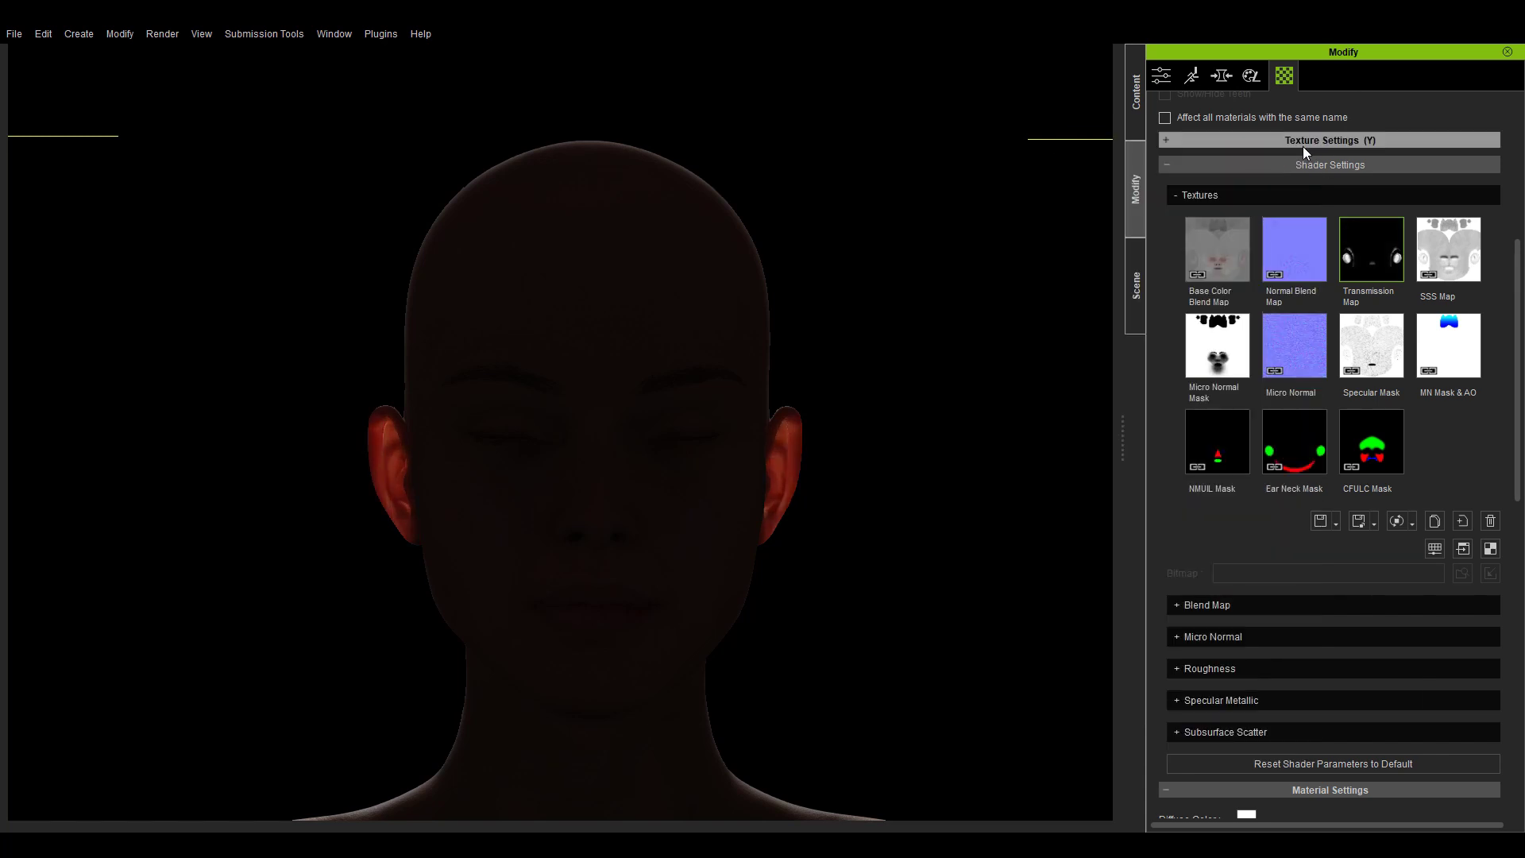
left_click(1139, 275)
left_click(1256, 219)
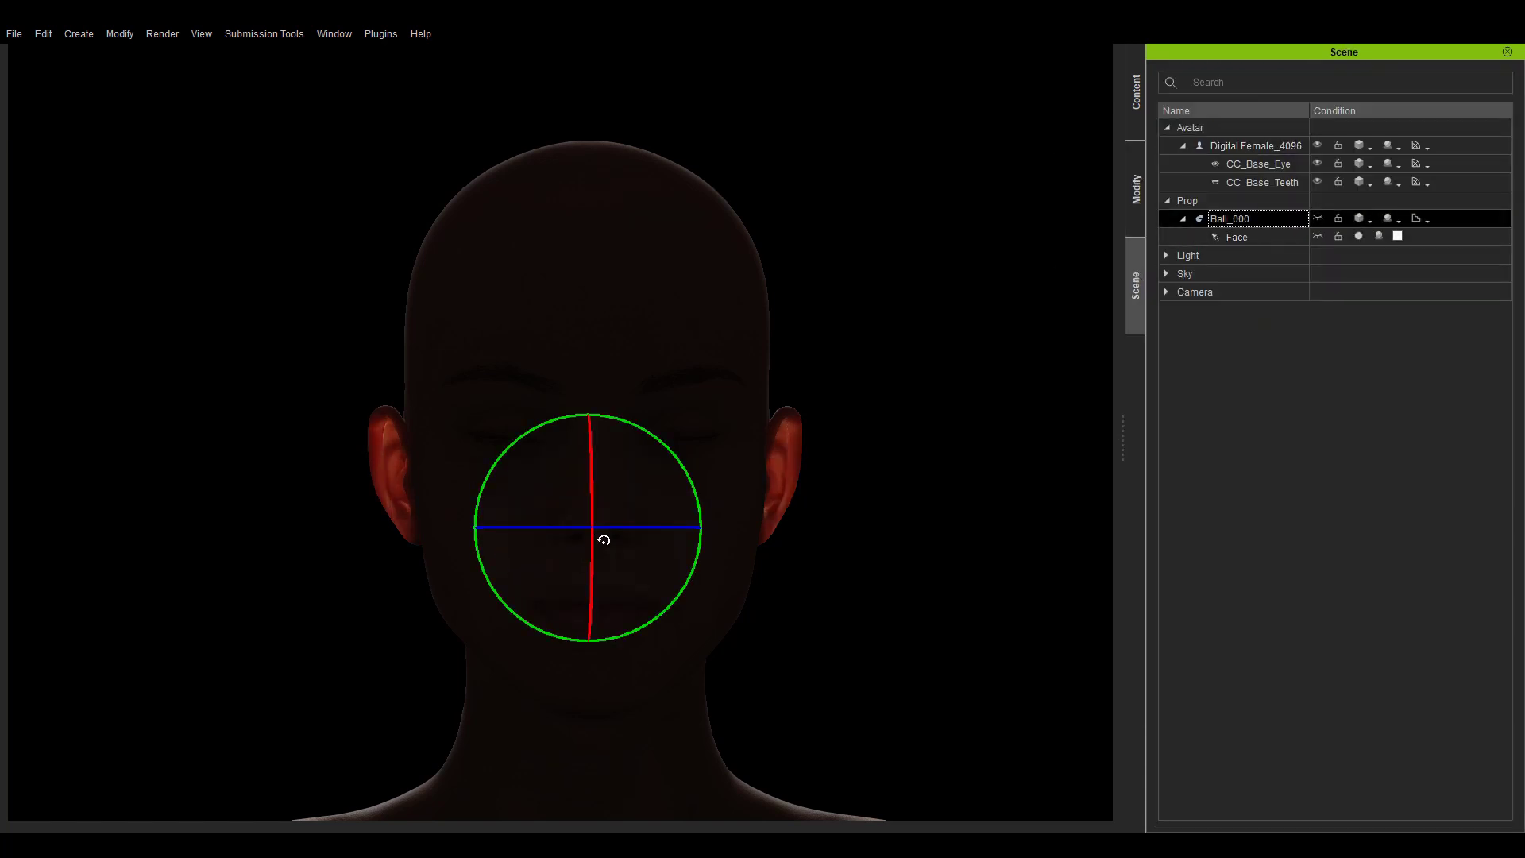
left_click_drag(633, 535, 768, 539)
right_click_drag(768, 539, 421, 520)
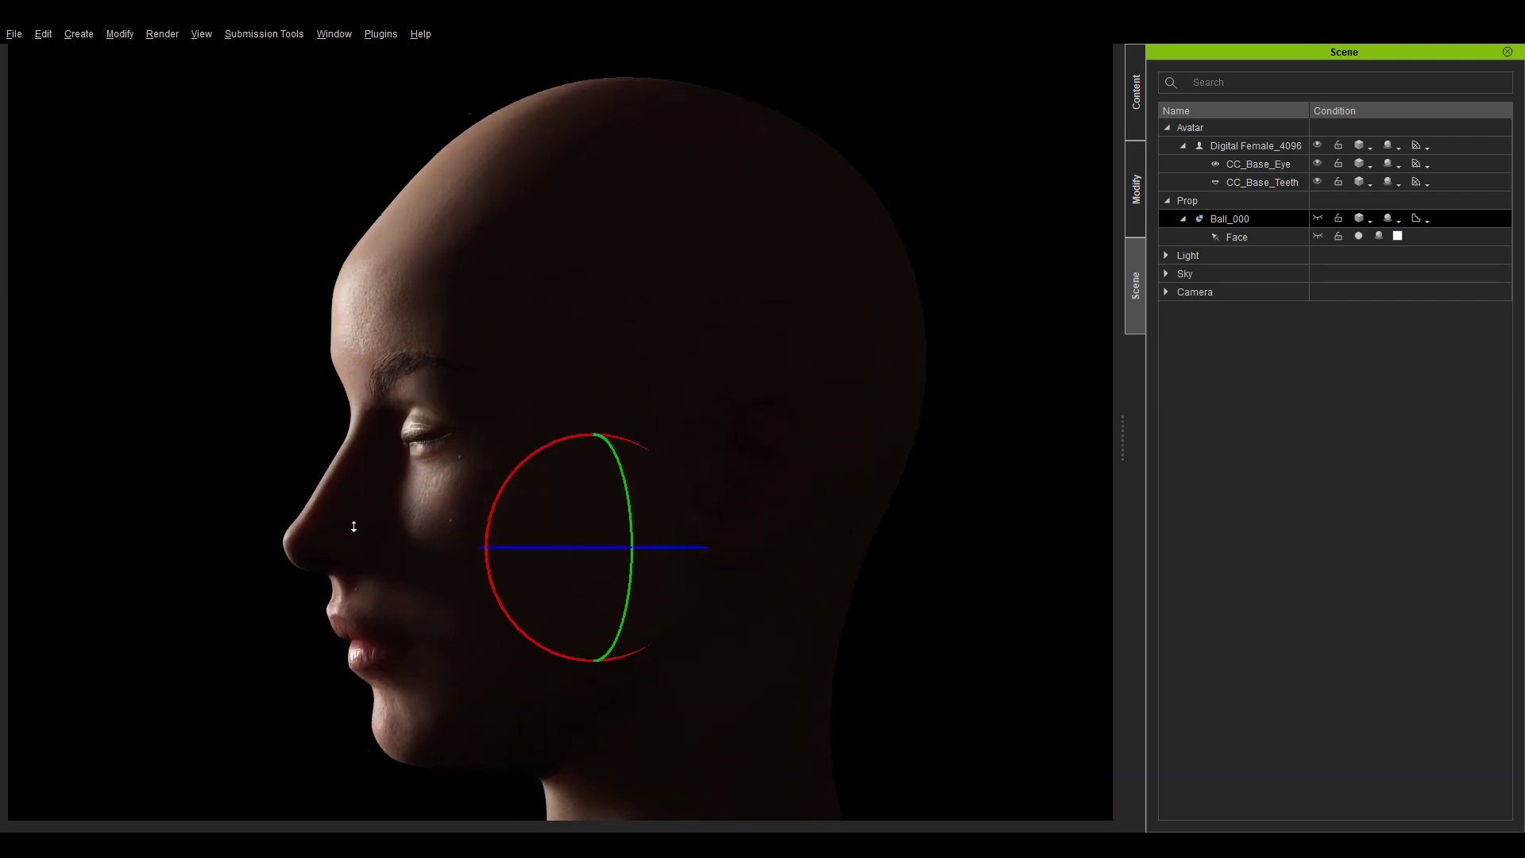
scroll(343, 512, "up", 5)
middle_click_drag(343, 512, 451, 358)
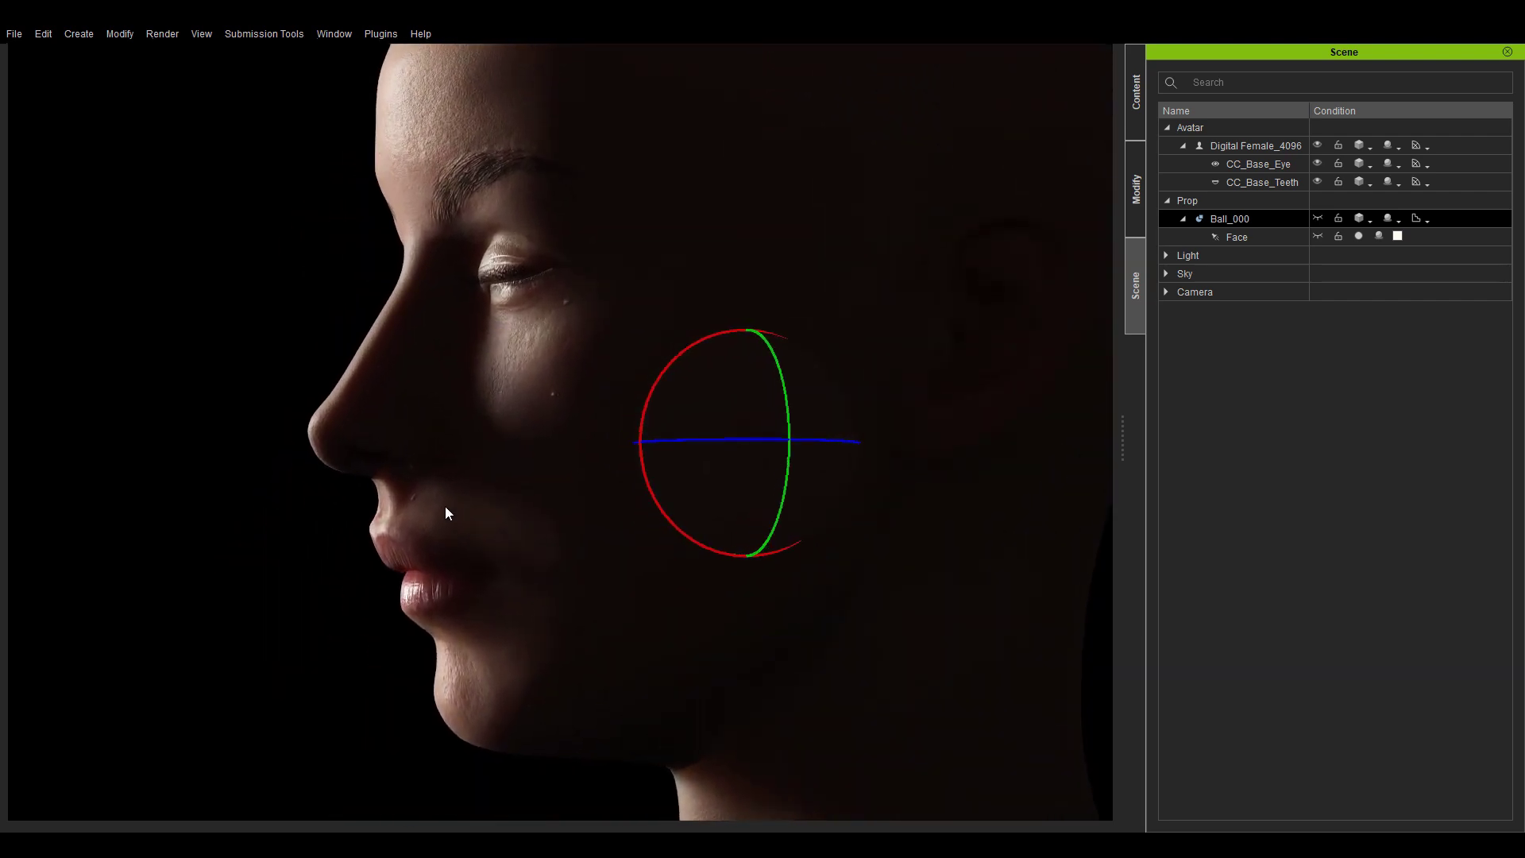
right_click_drag(445, 512, 459, 584)
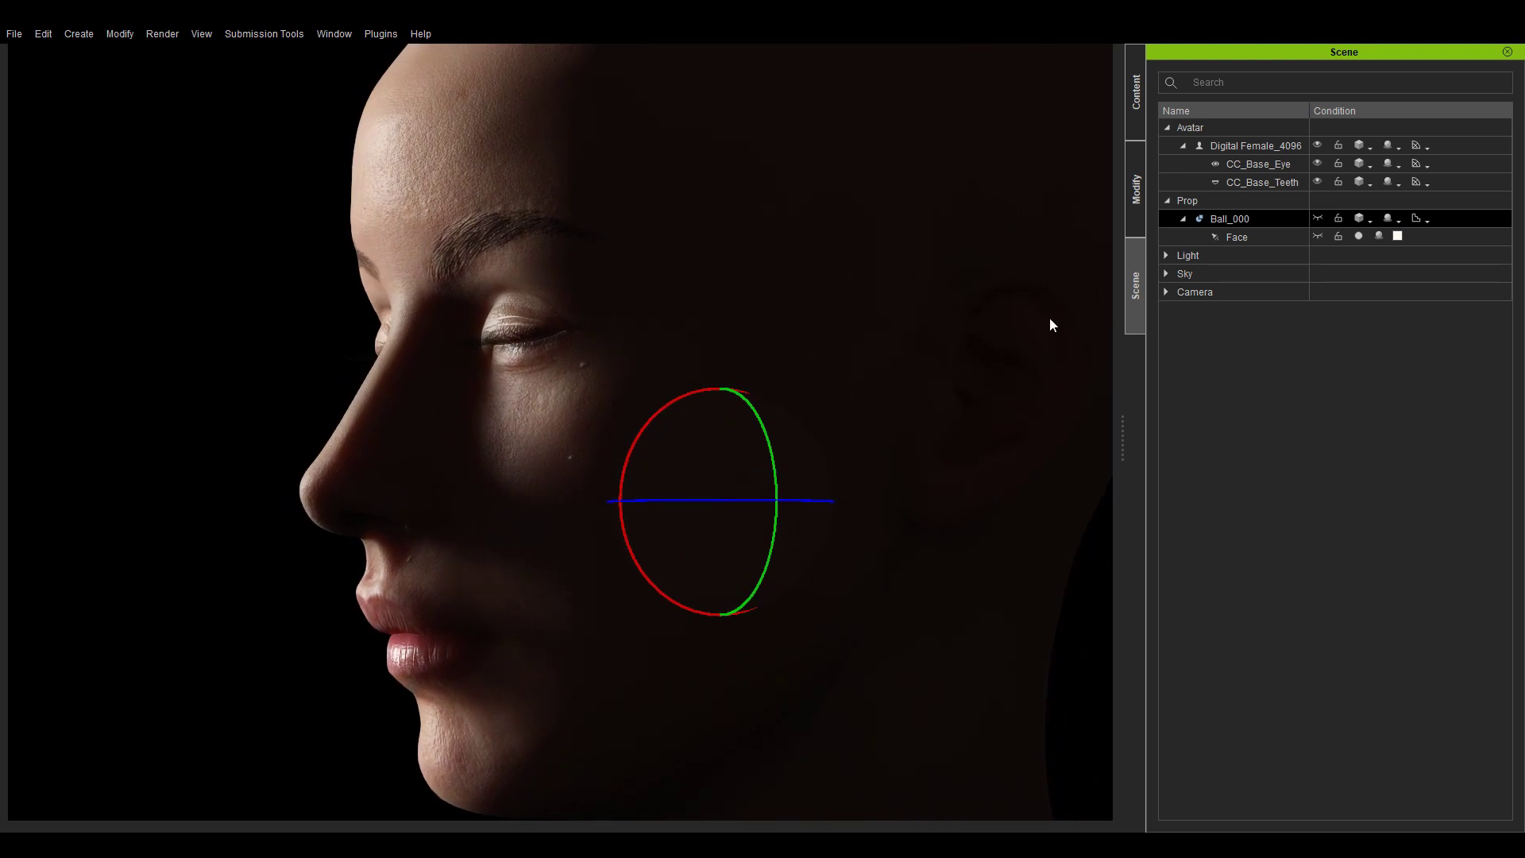
Reselect the head in the Modify panel to show its material texture maps.
left_click(1136, 191)
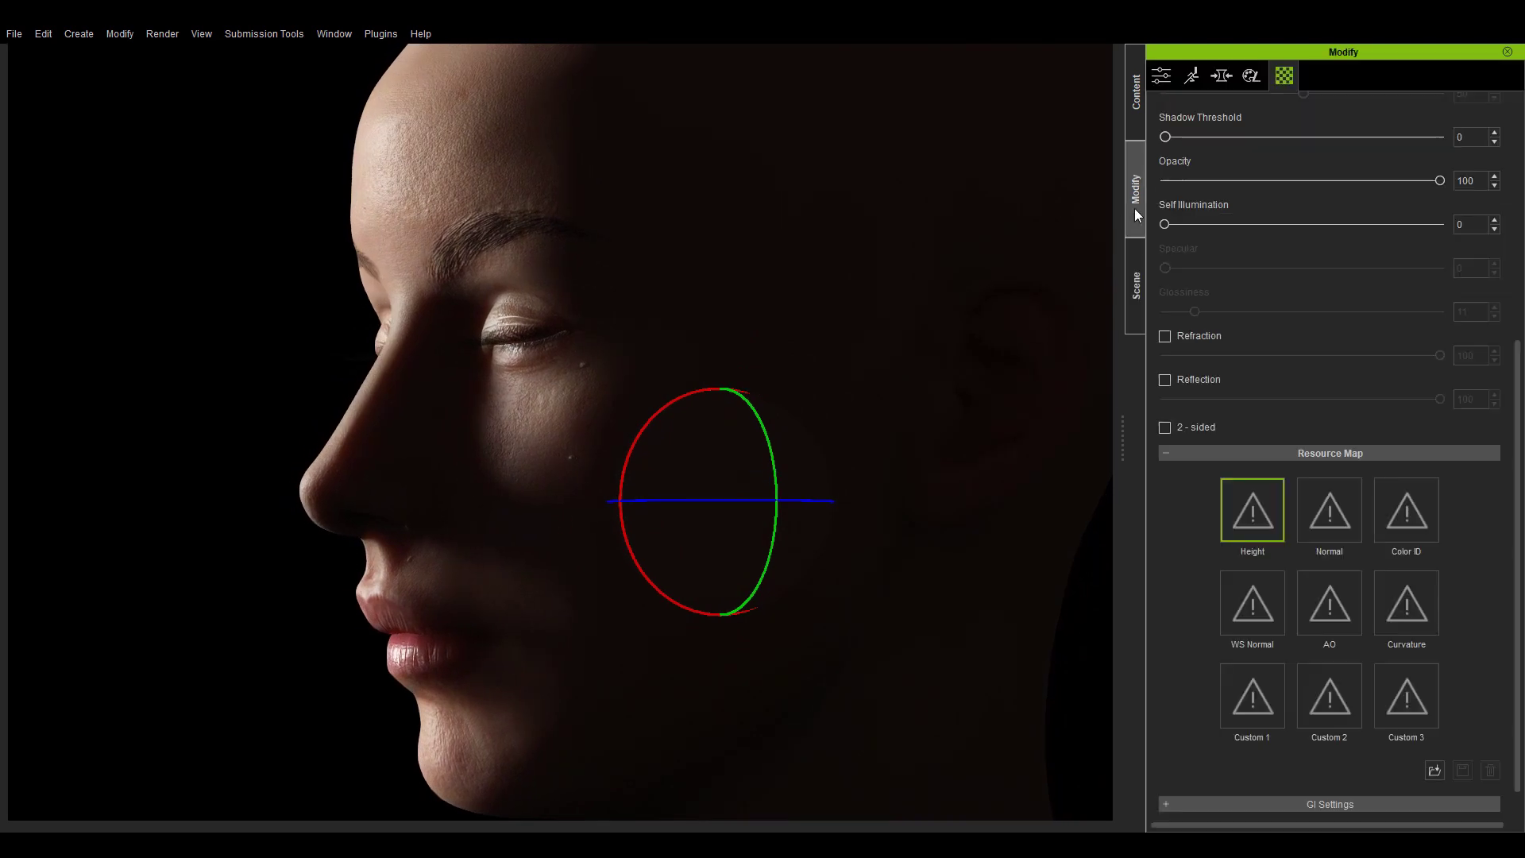
left_click(790, 176)
scroll(1384, 355, "down", 5)
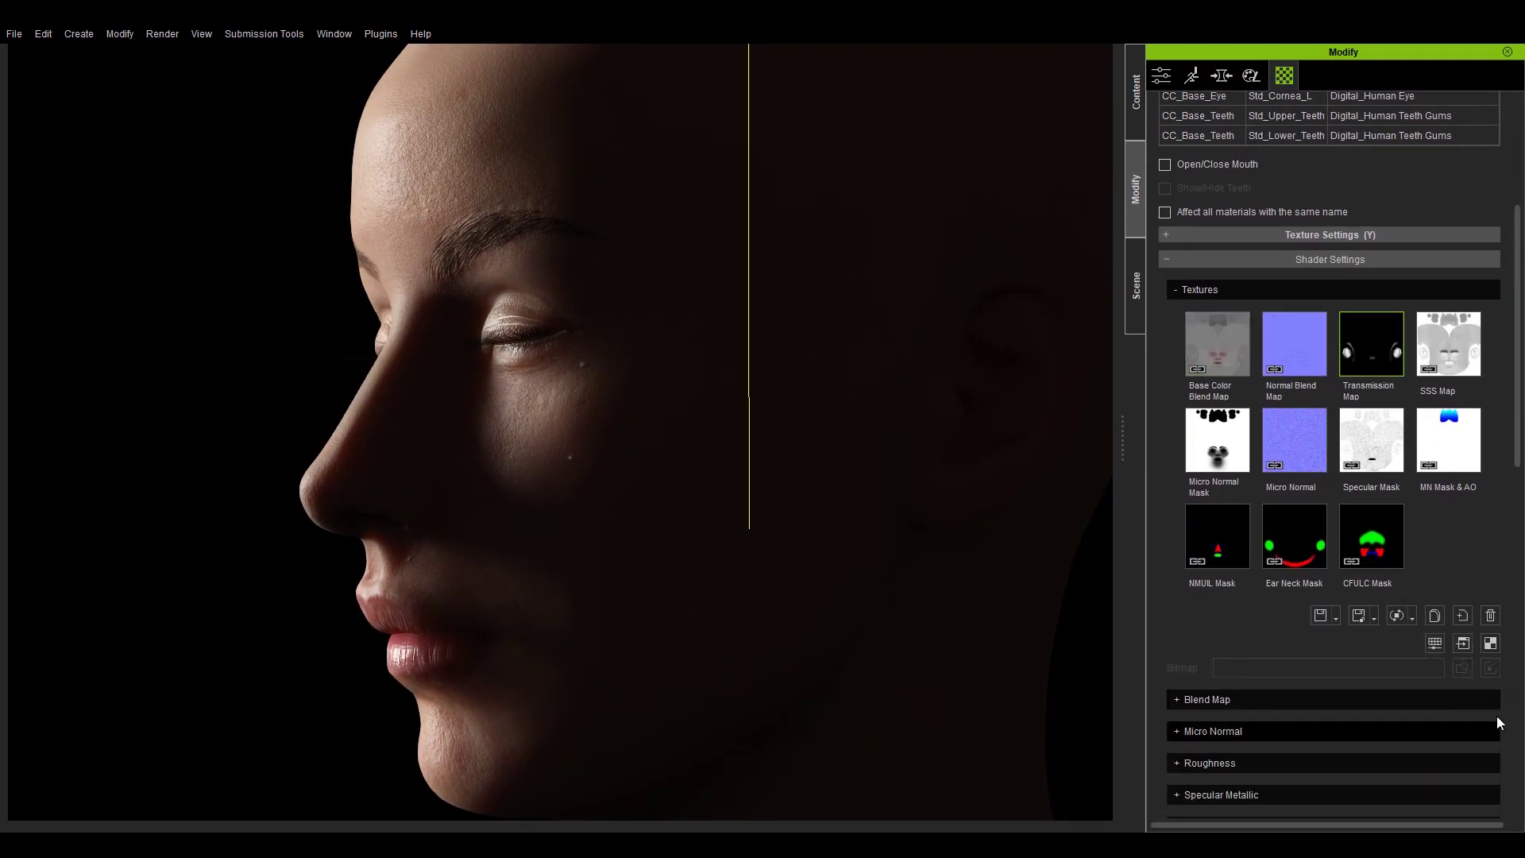
Open the Transmission Map in Photoshop and show its UV, Nose, Mouth and Eyes layers.
left_click(1464, 644)
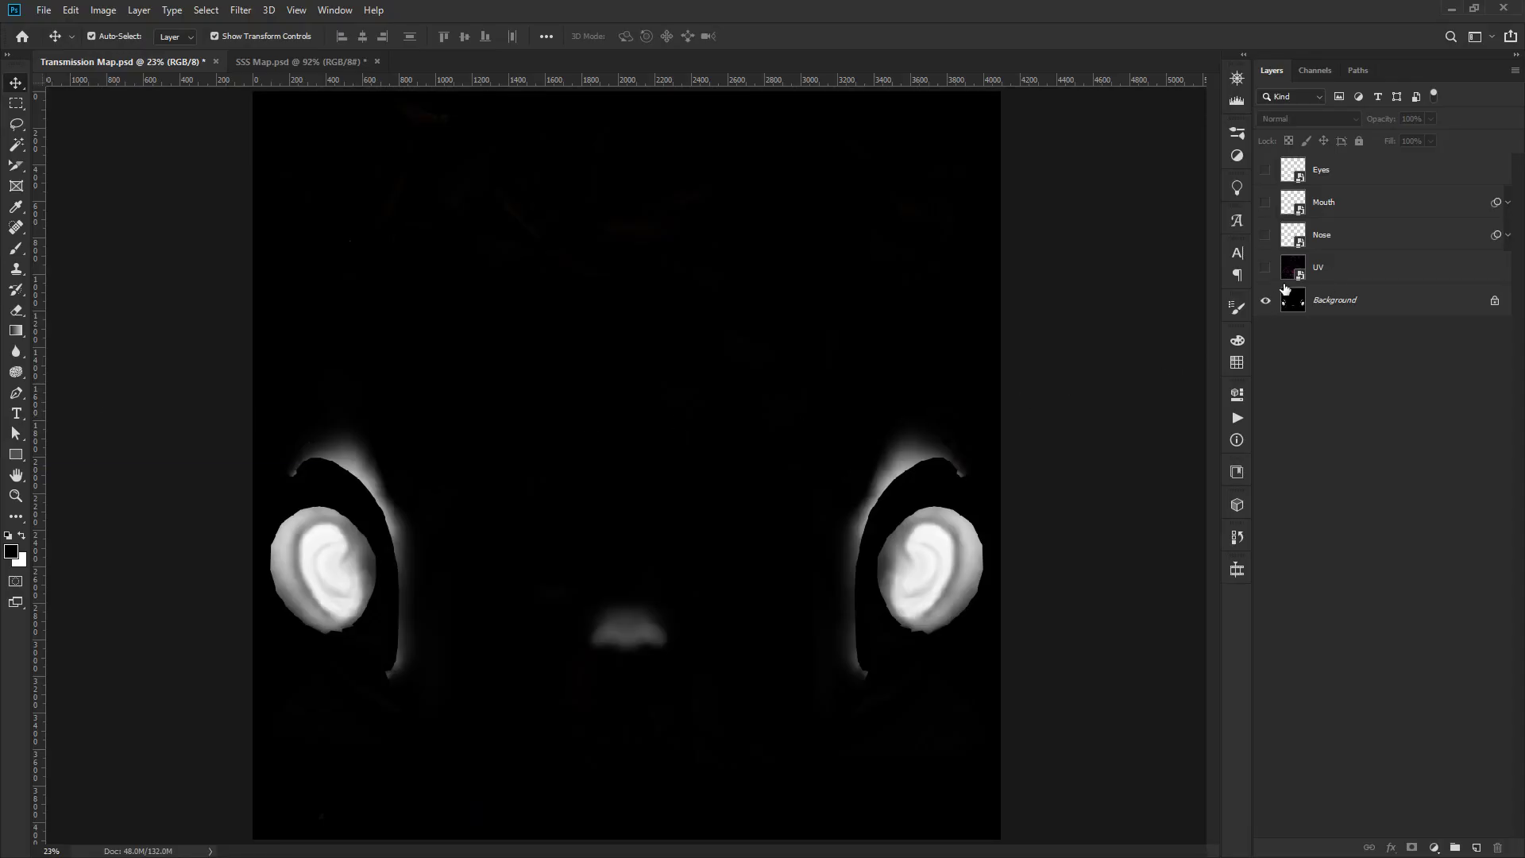
left_click(1266, 268)
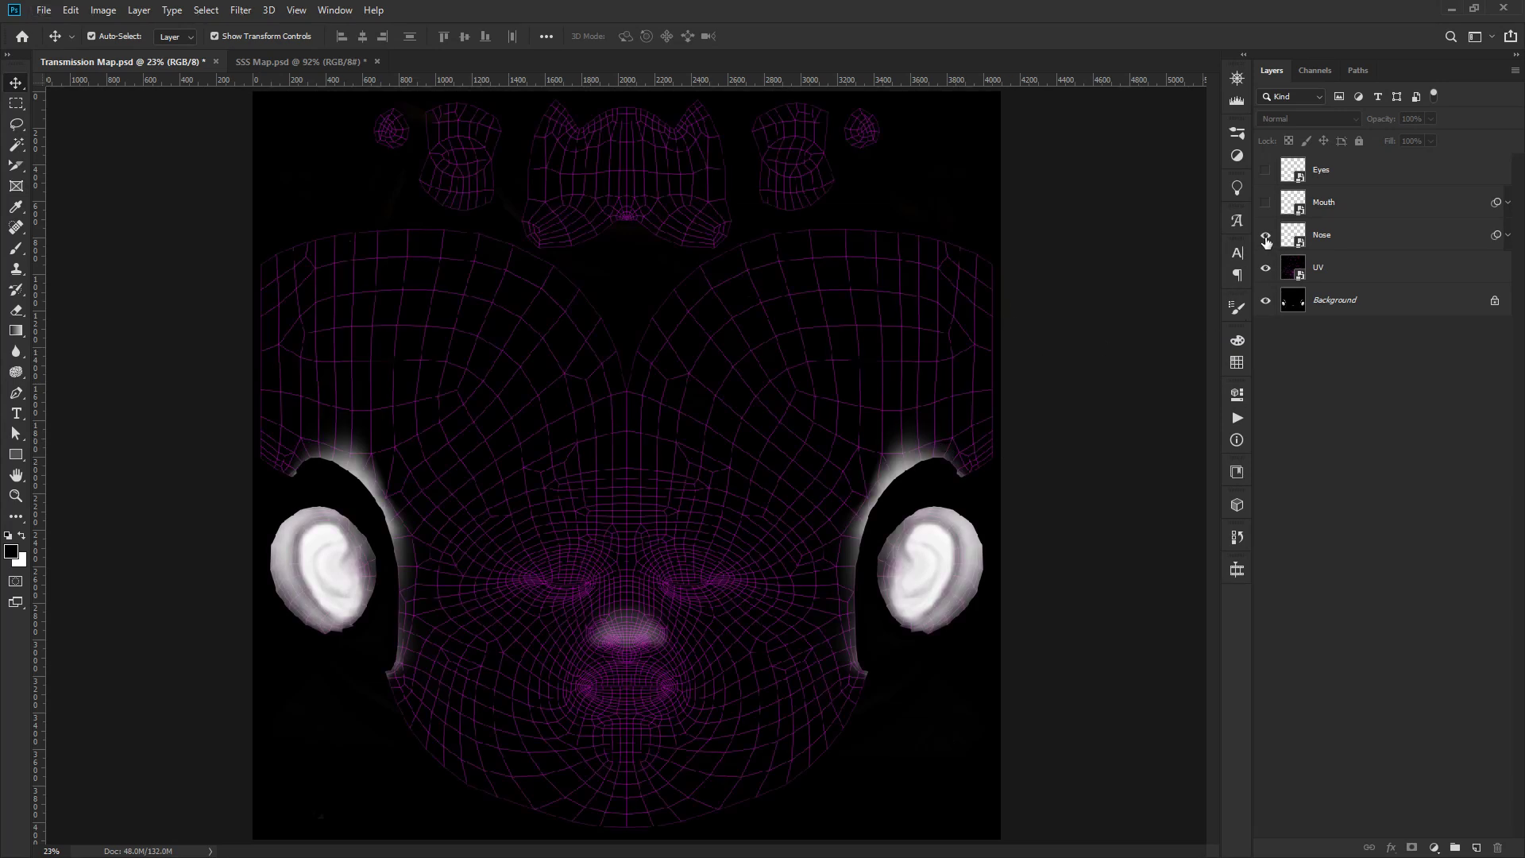
left_click(1266, 236)
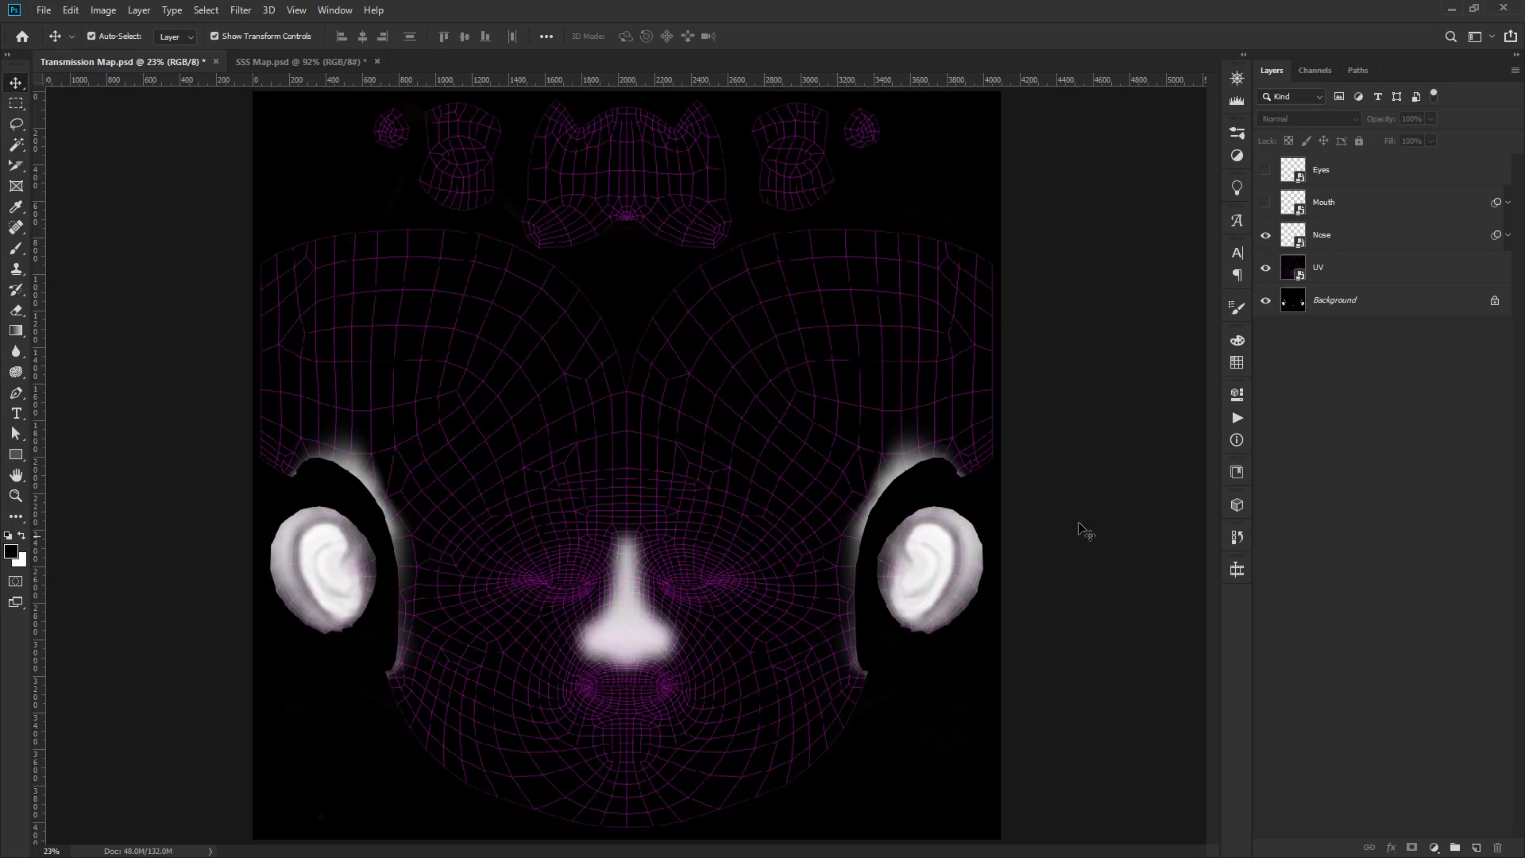
left_click(1266, 203)
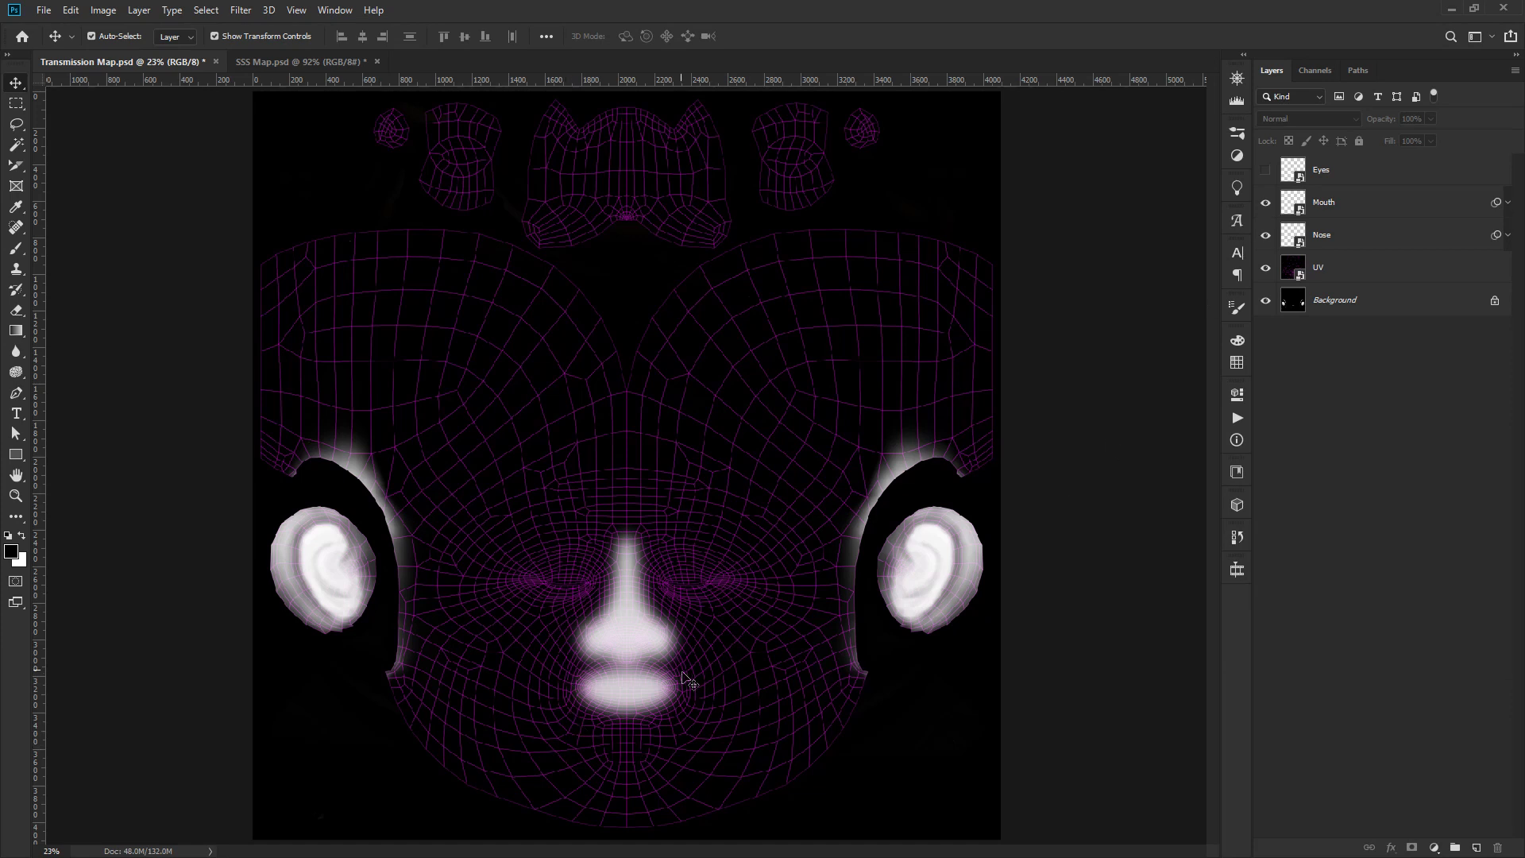
left_click(1267, 170)
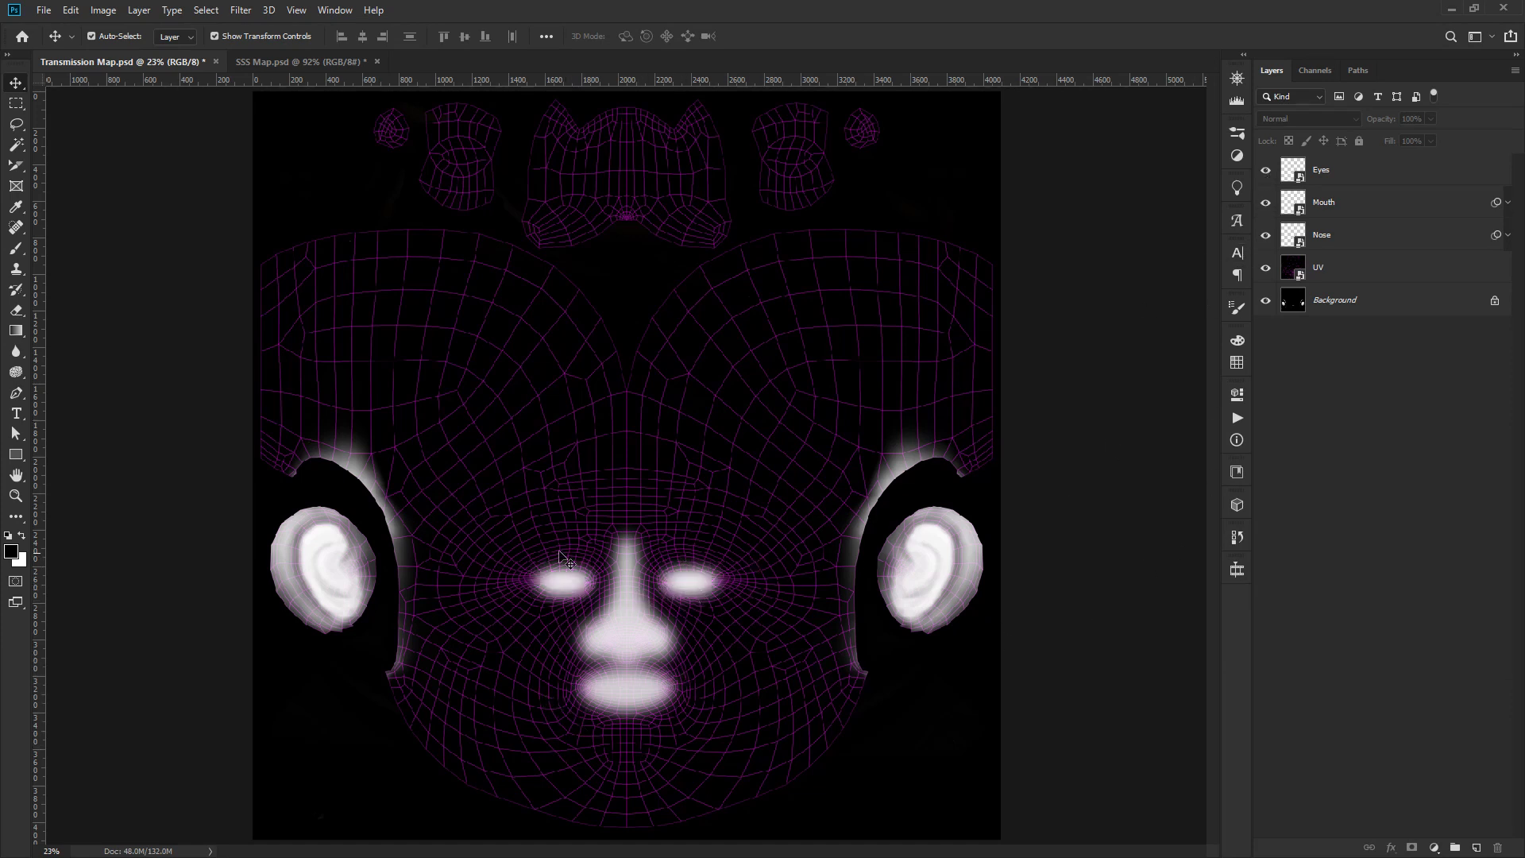
scroll(685, 676, "up", 3, "alt")
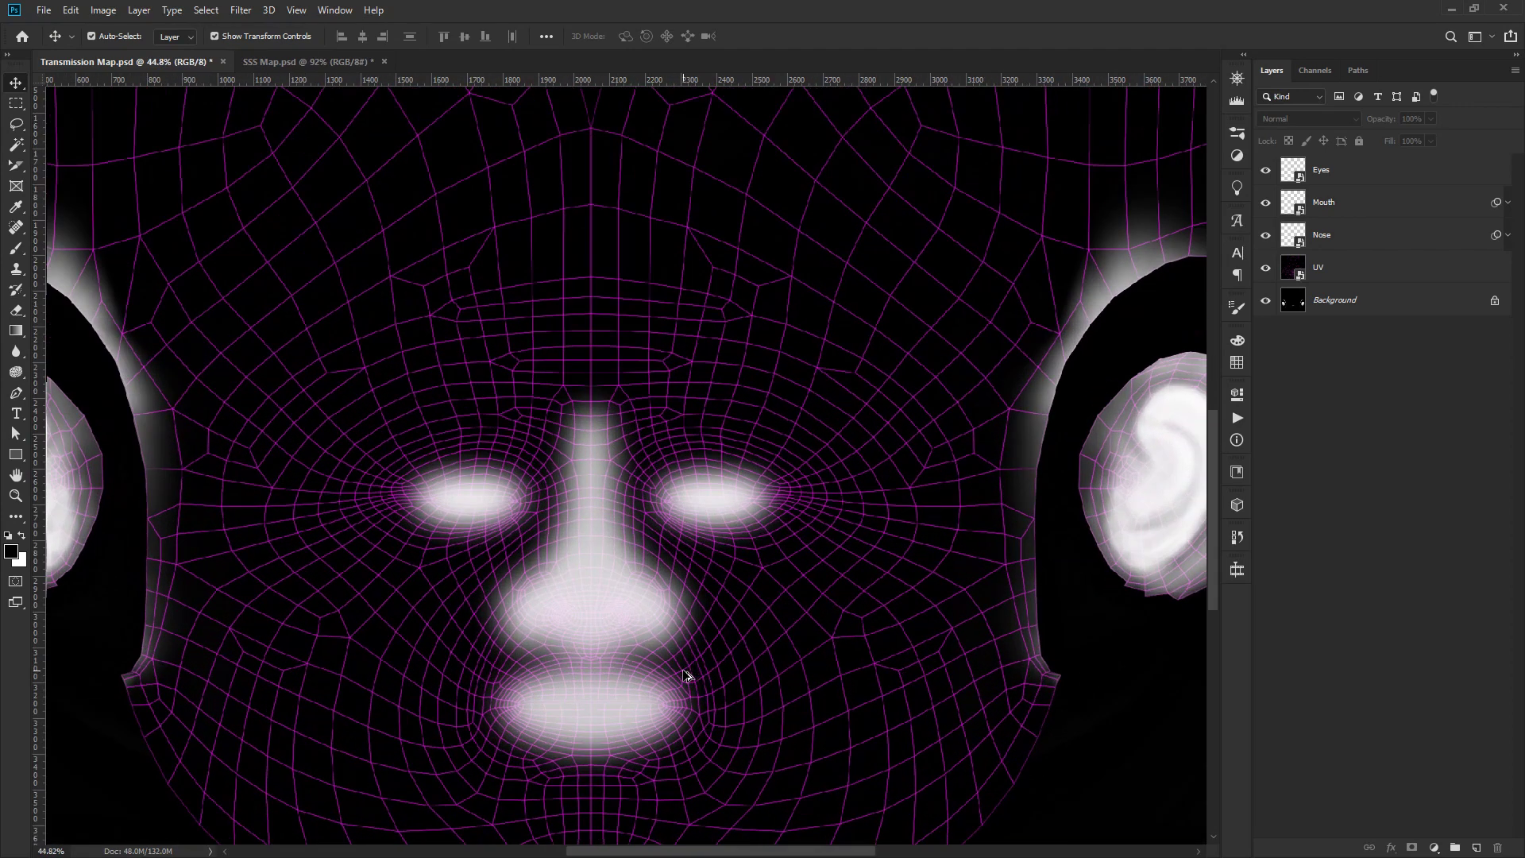
scroll(703, 620, "up", 2, "alt")
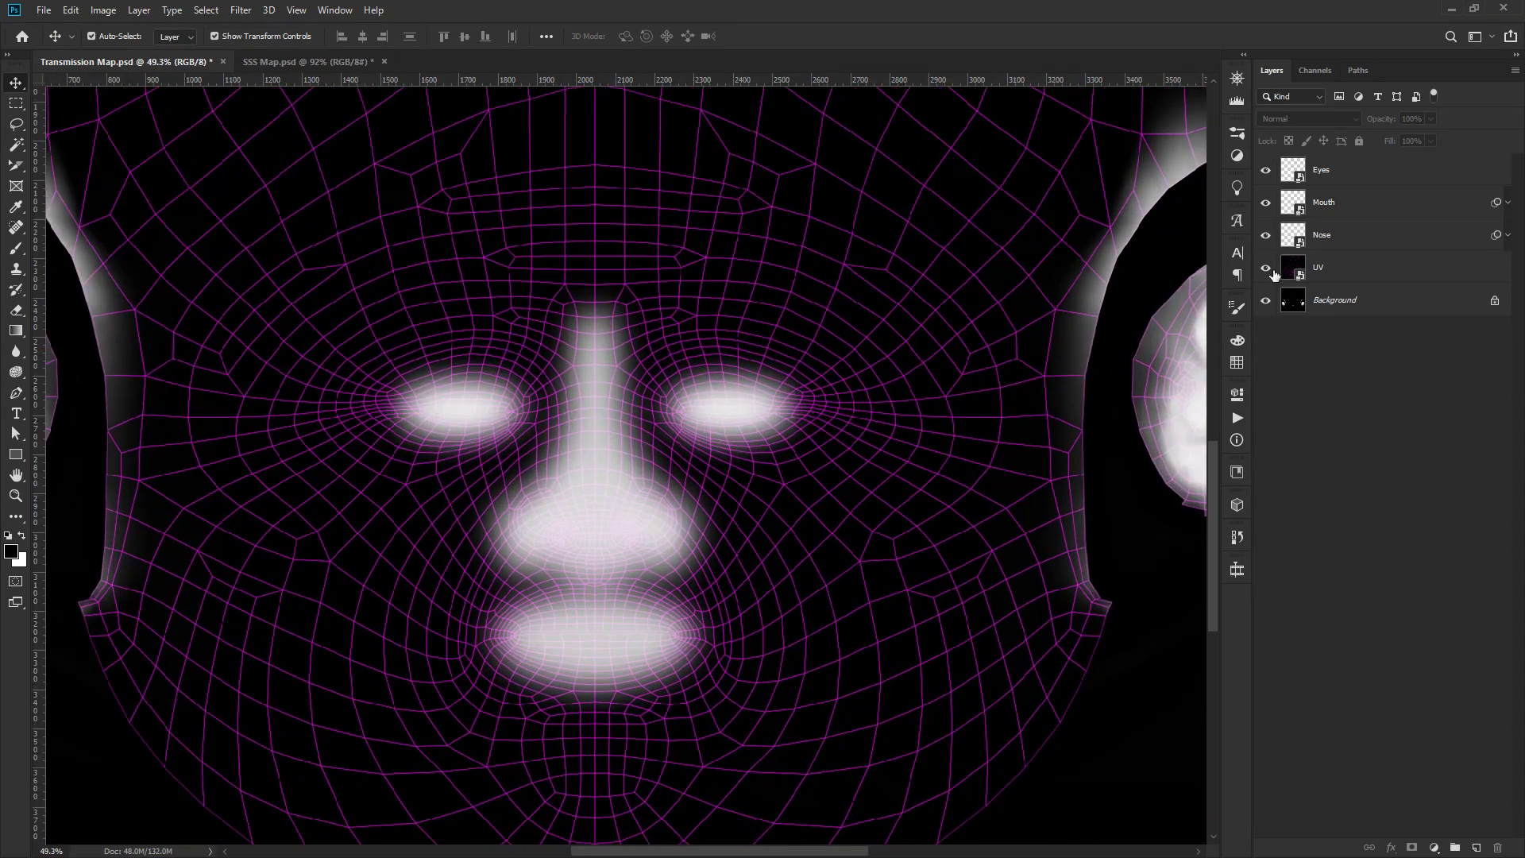
Hide the UV wireframe layer and fit the whole map on screen with Ctrl+0.
left_click(1268, 270)
left_click_drag(994, 360, 801, 379)
key("ctrl+r")
left_click(1266, 270)
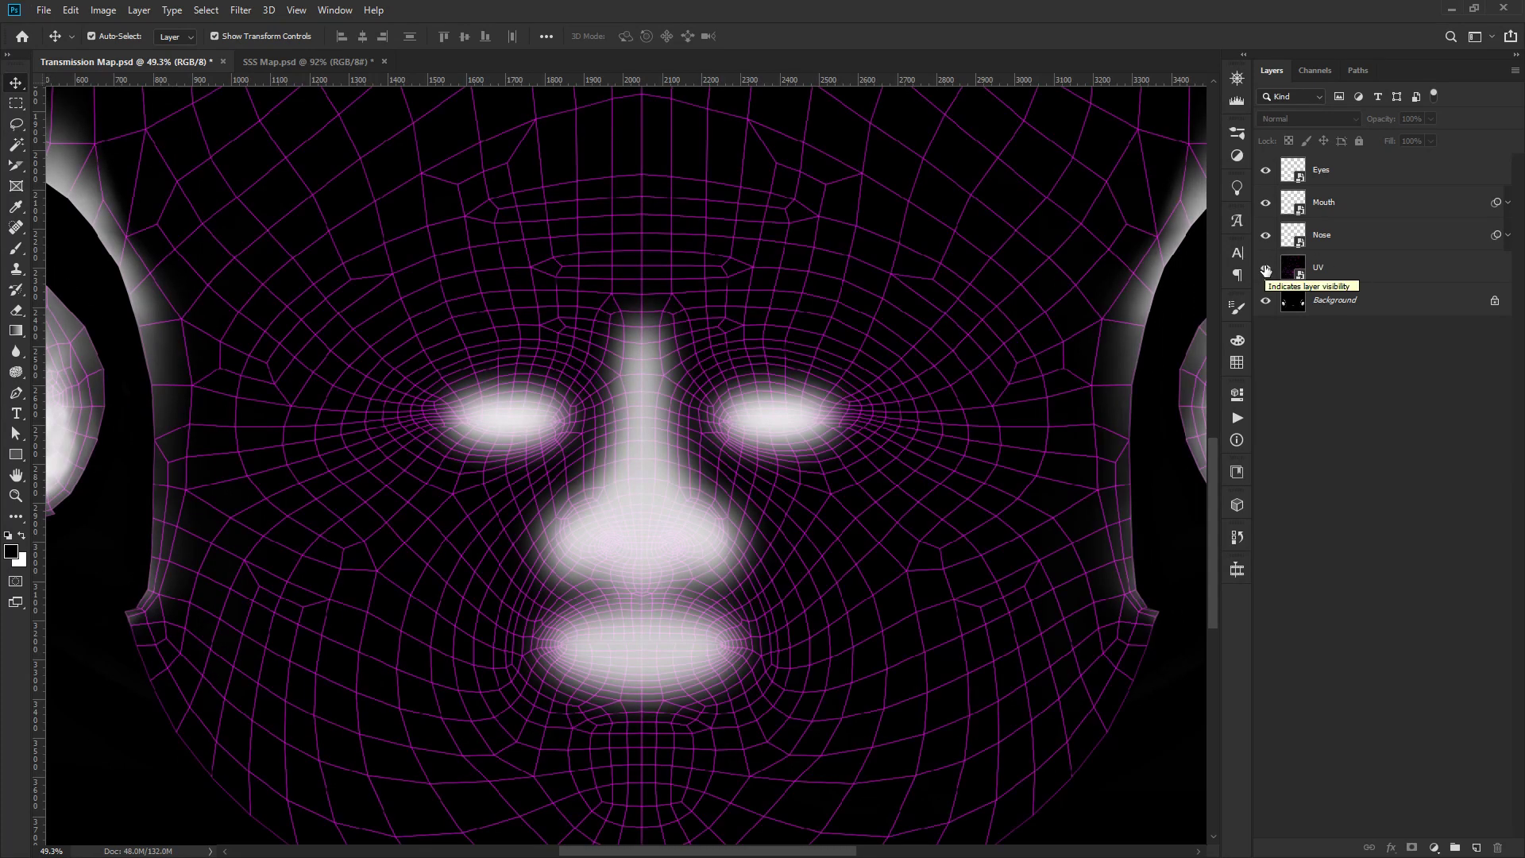
left_click(1266, 270)
key("ctrl+0")
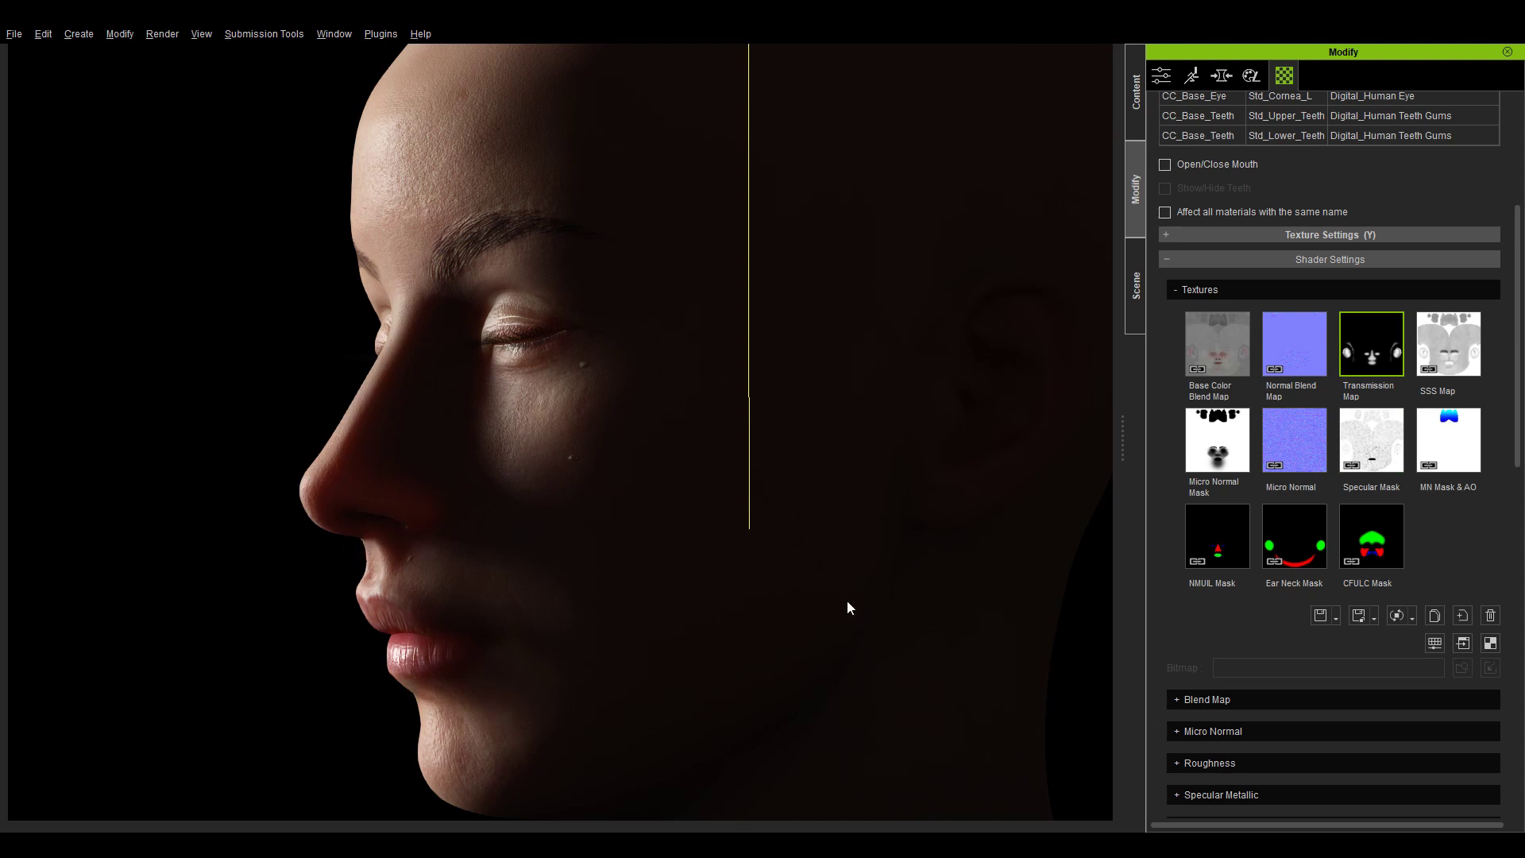
Nudge the Transmission Map brightness, then delete the texture from the head's skin shader.
mouse_move(848, 606)
right_mouse_down()
mouse_move(694, 626)
mouse_move(840, 611)
right_mouse_up()
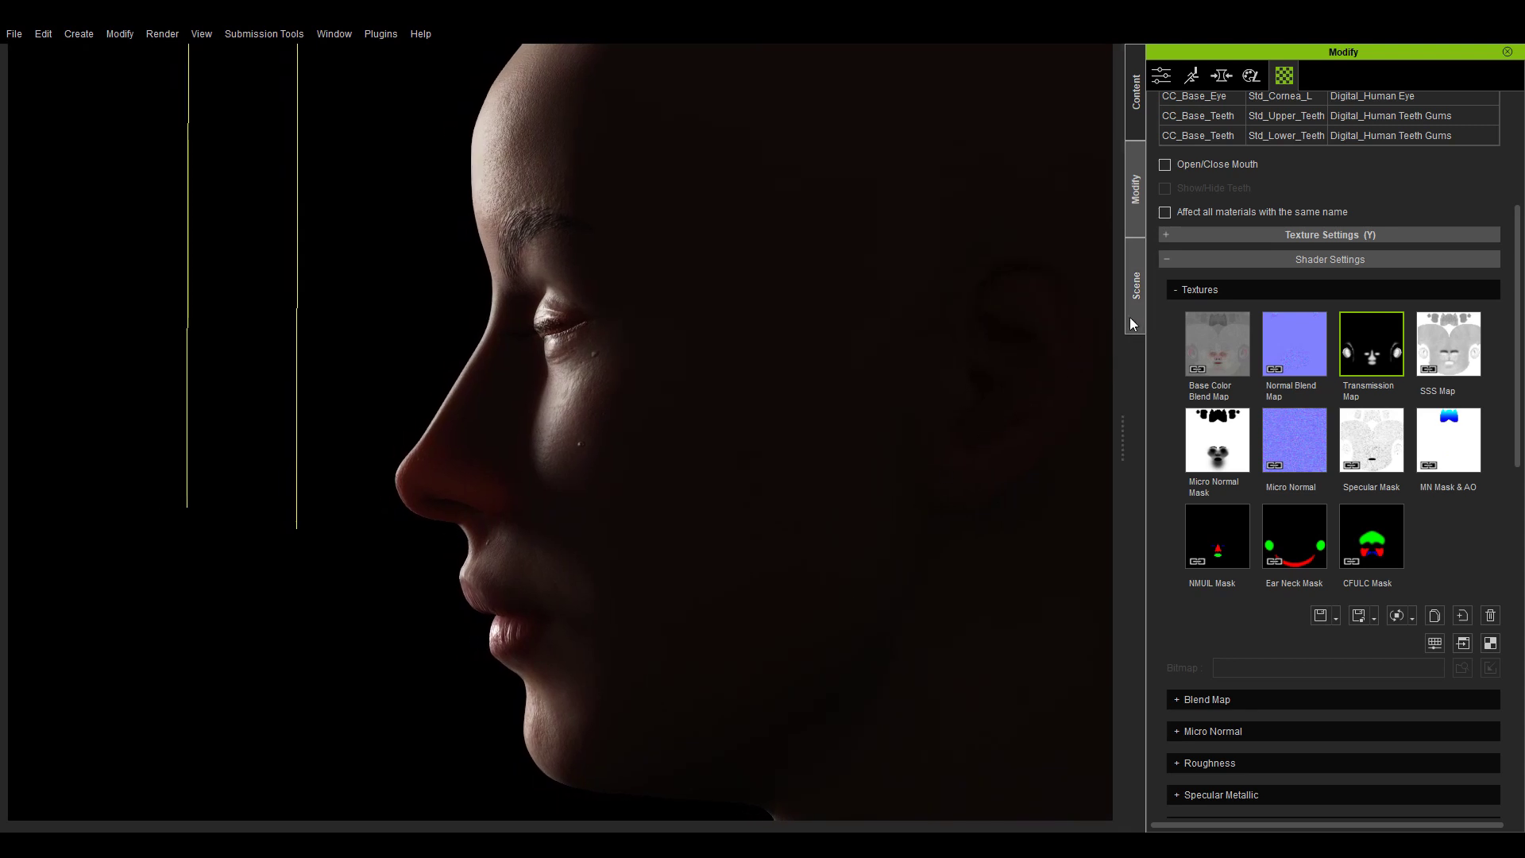
left_click(1435, 645)
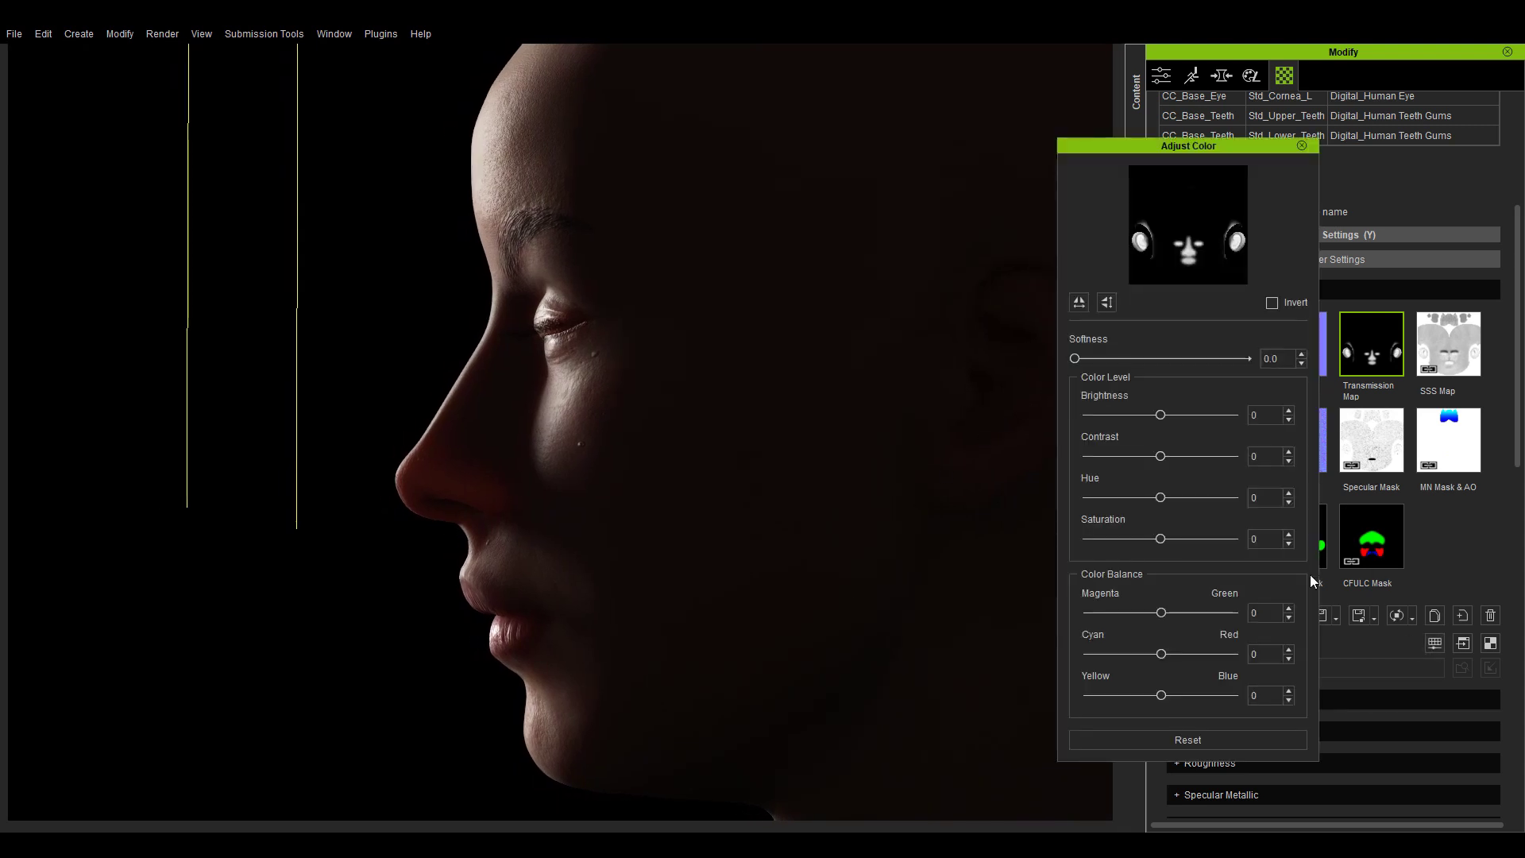
mouse_move(1161, 416)
left_mouse_down()
mouse_move(1189, 410)
mouse_move(1169, 422)
left_mouse_up()
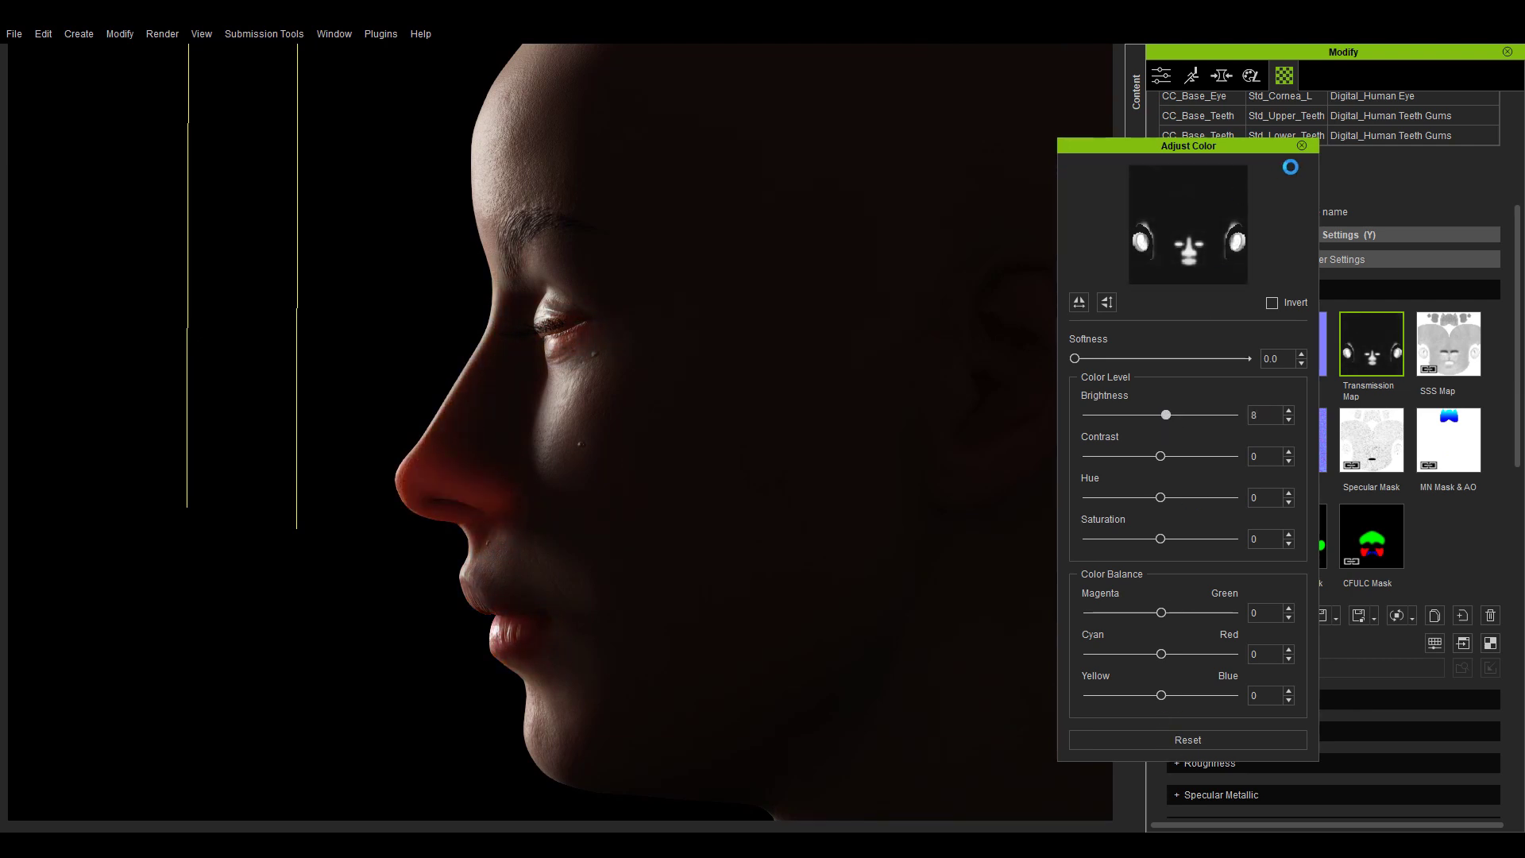
left_click(1301, 146)
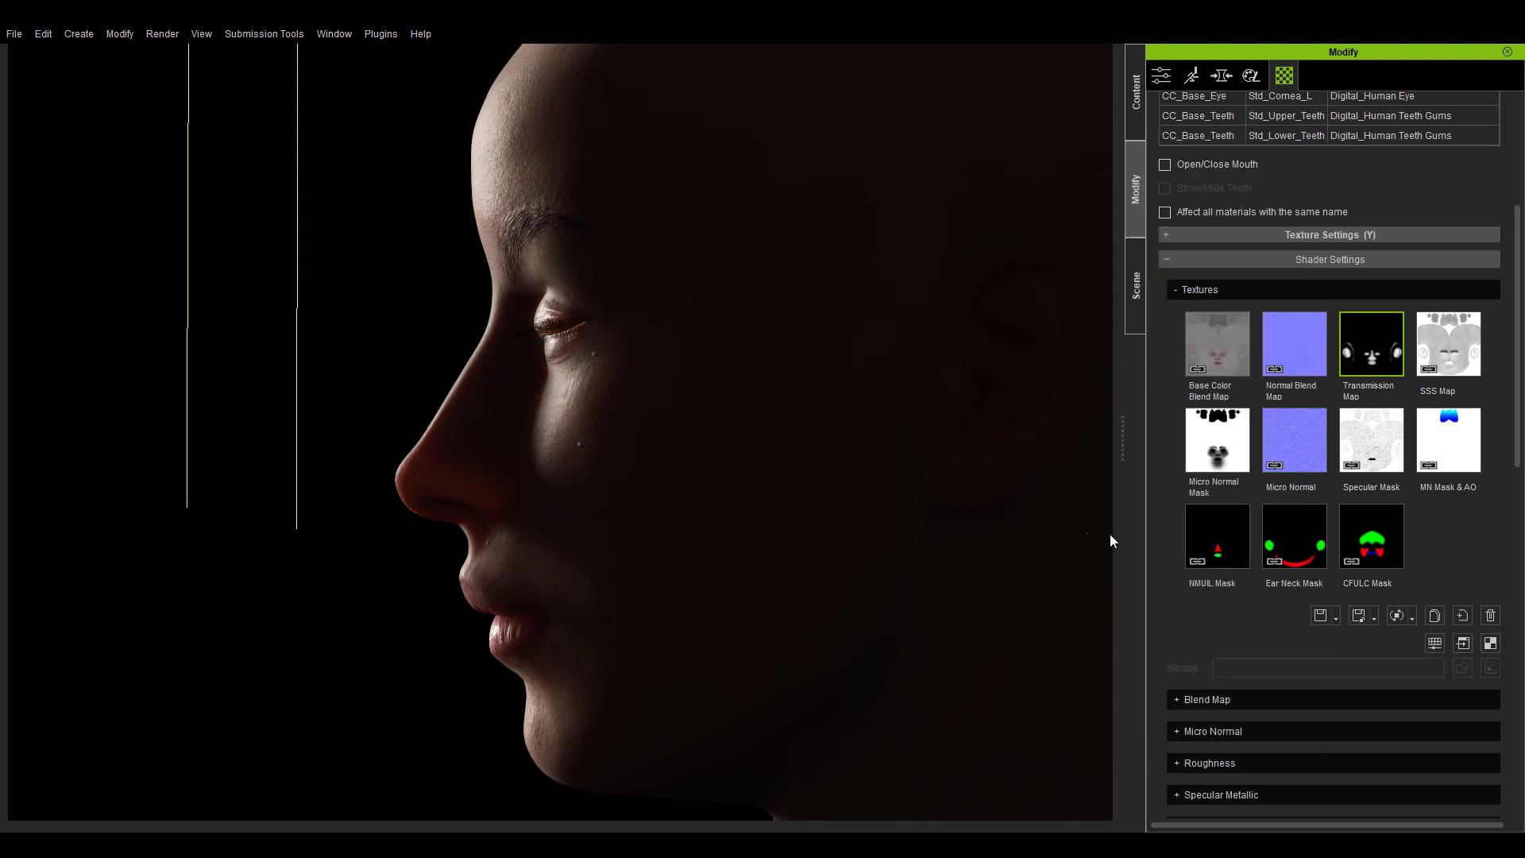
left_click(1491, 616)
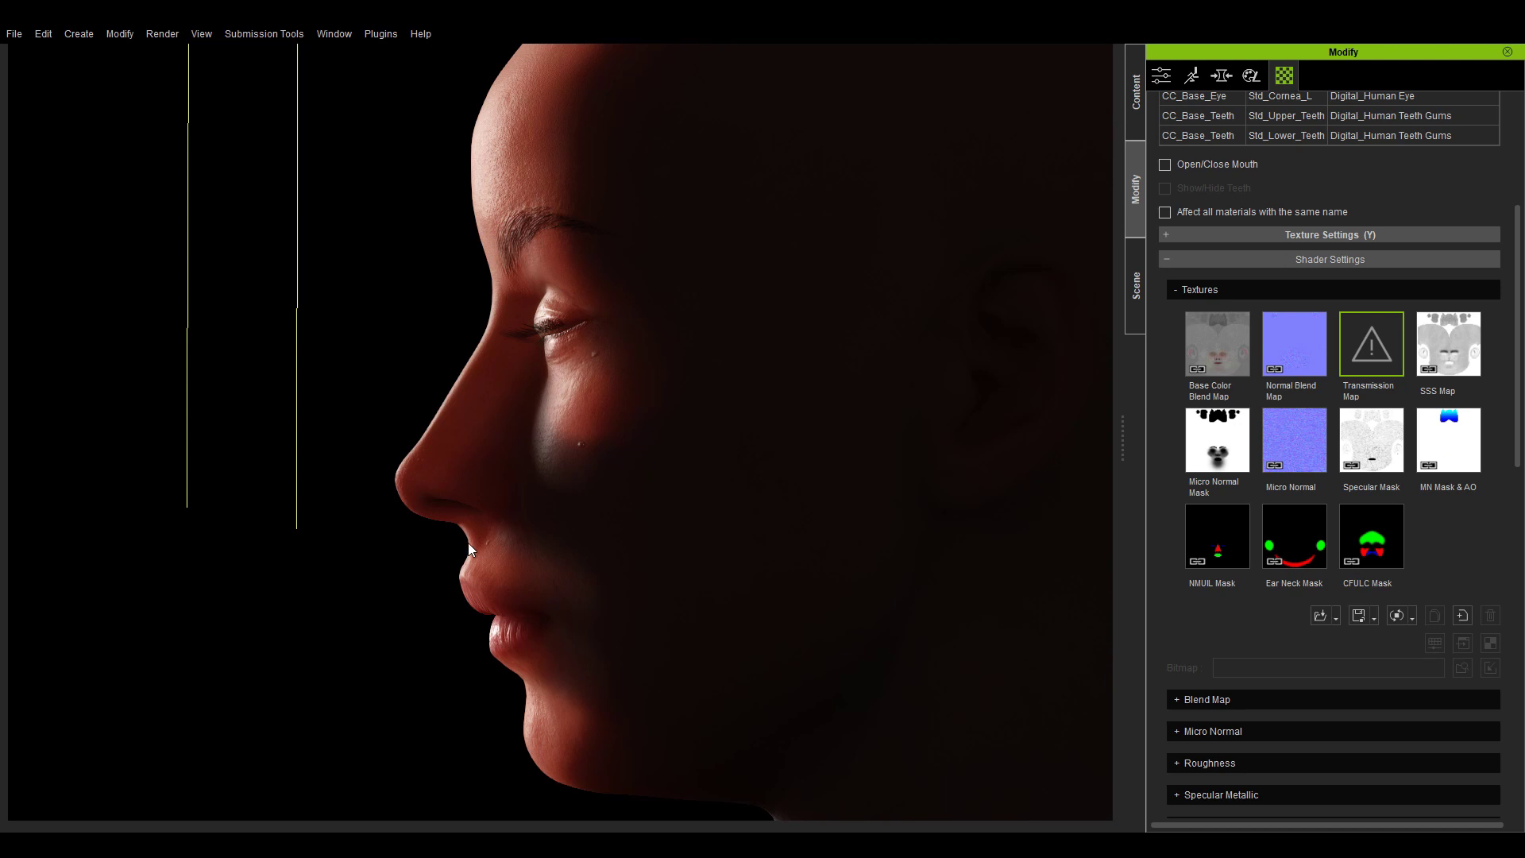
Rotate Ball_000 to light the face's left half, then reselect Digital Female_4096's material settings.
right_click_drag(468, 544, 604, 587)
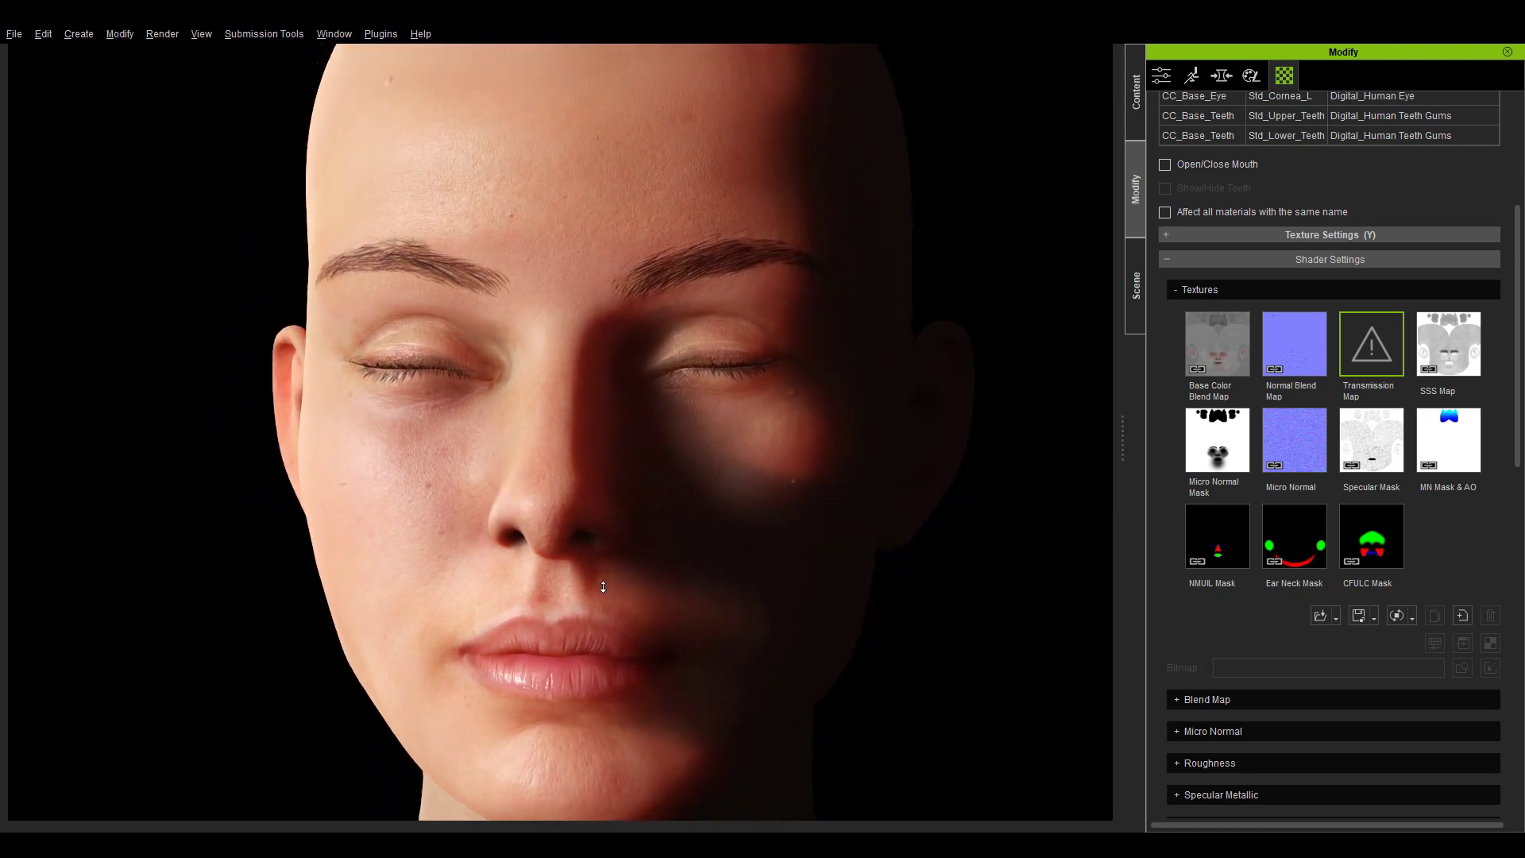
scroll(604, 587, "down", 2)
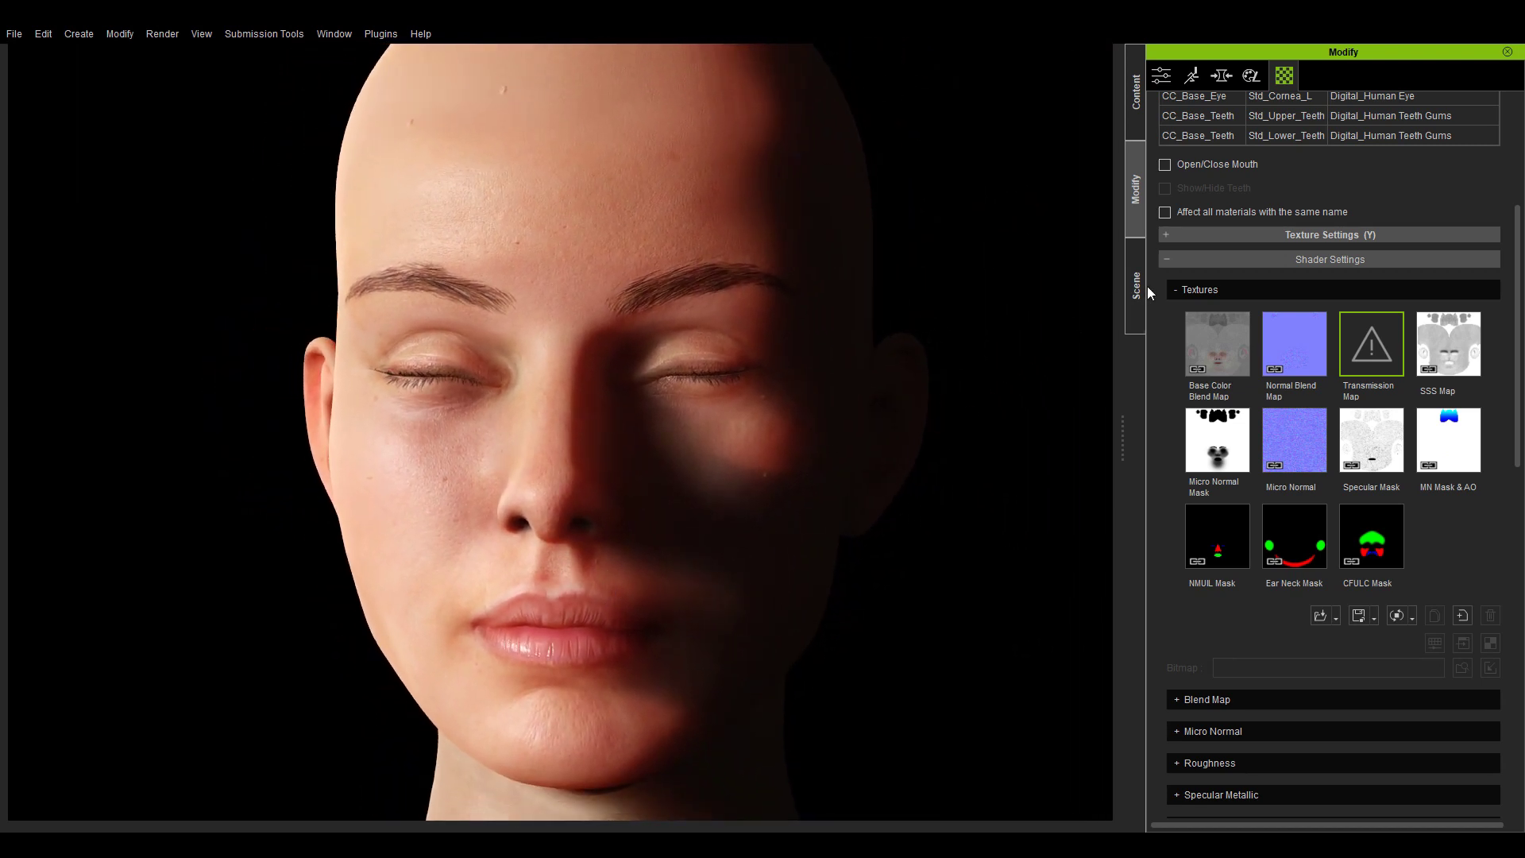
left_click(1138, 283)
left_click(1228, 219)
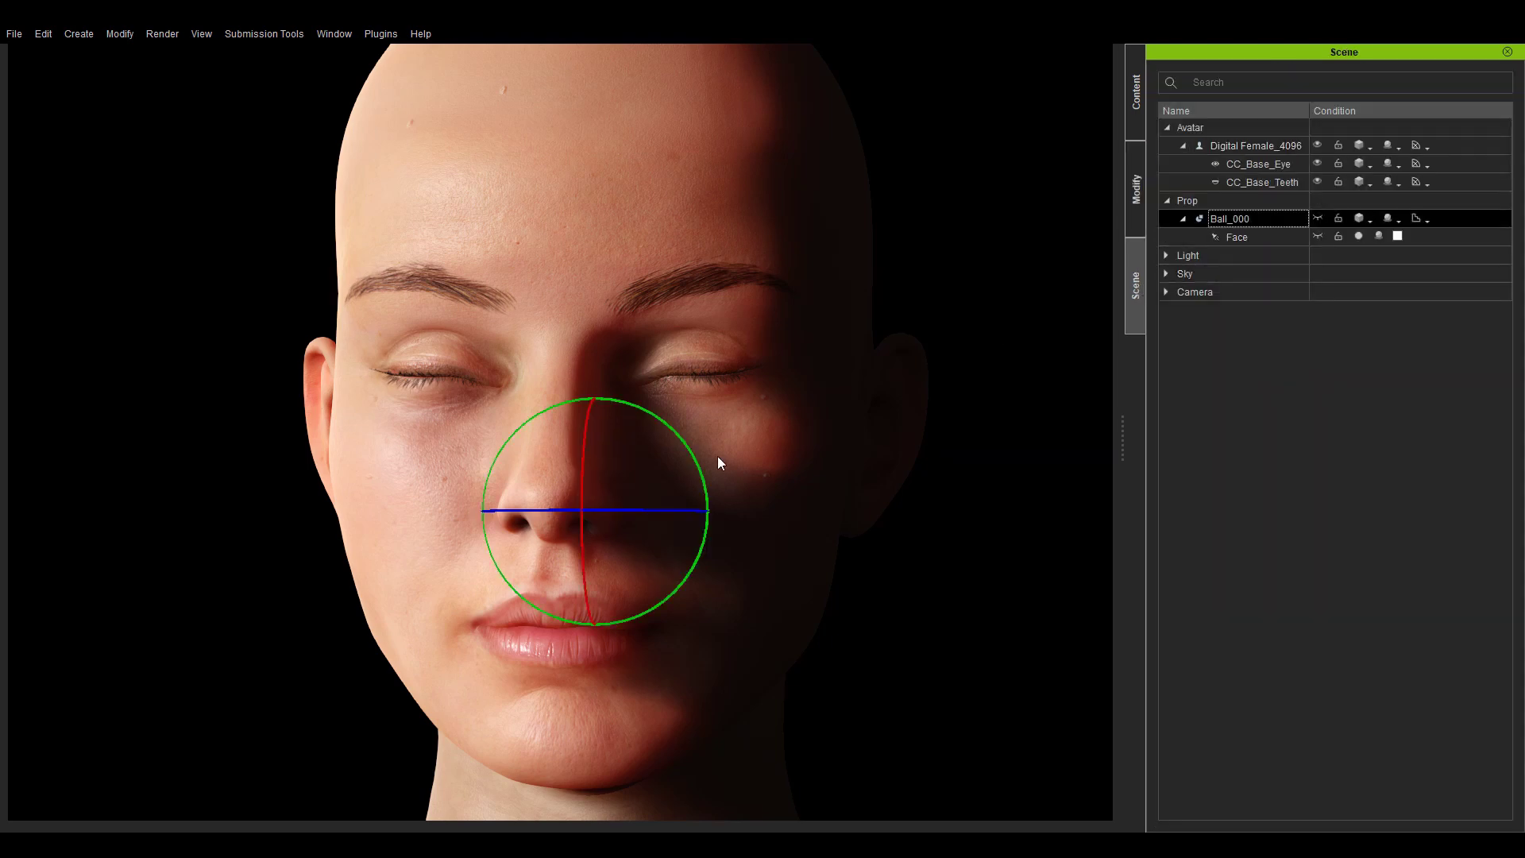
left_click_drag(705, 511, 589, 506)
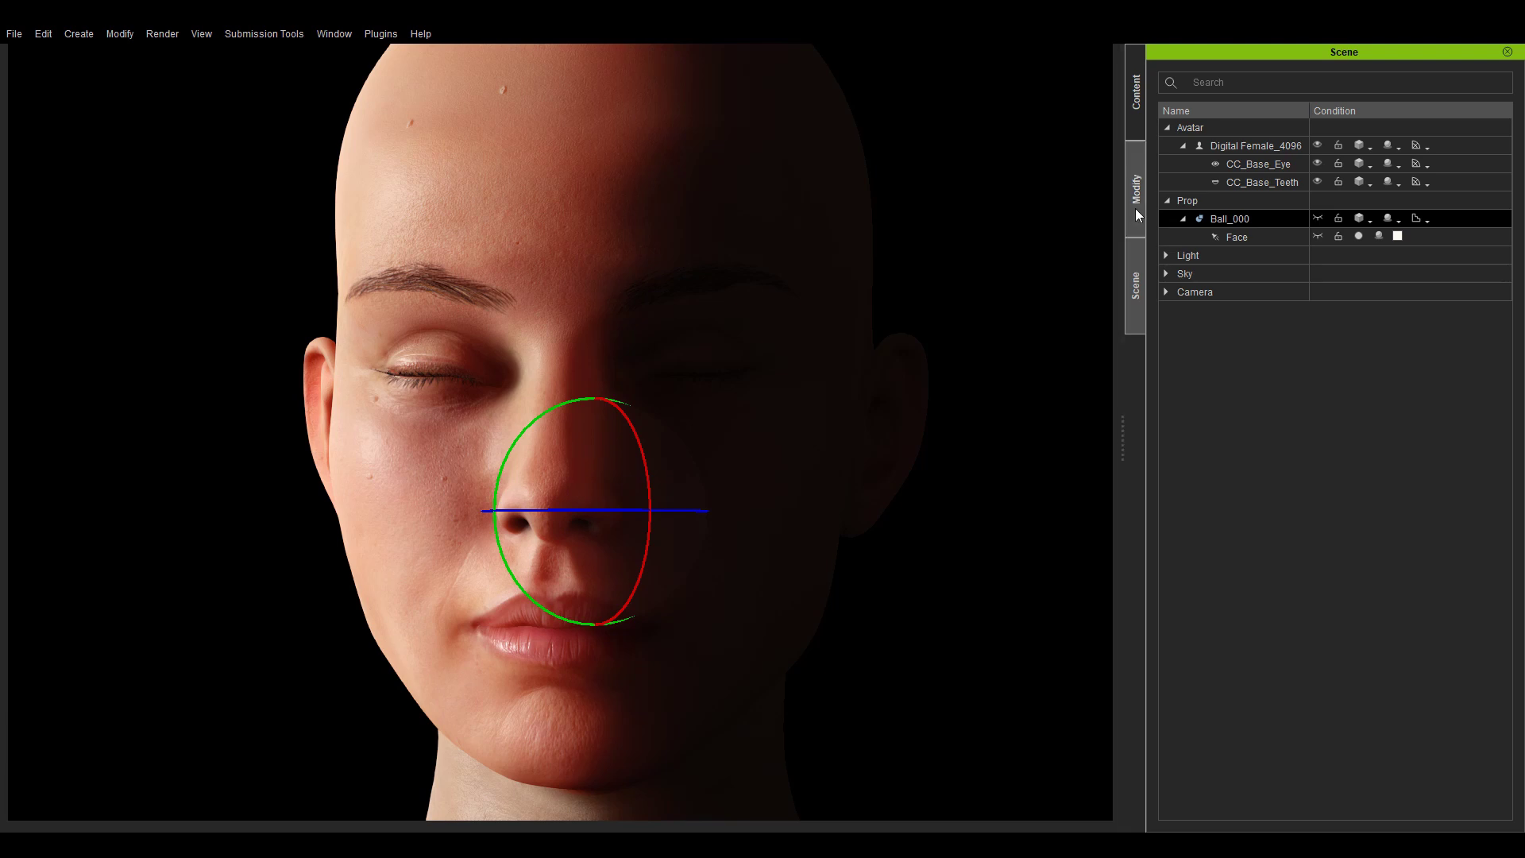
left_click(787, 163)
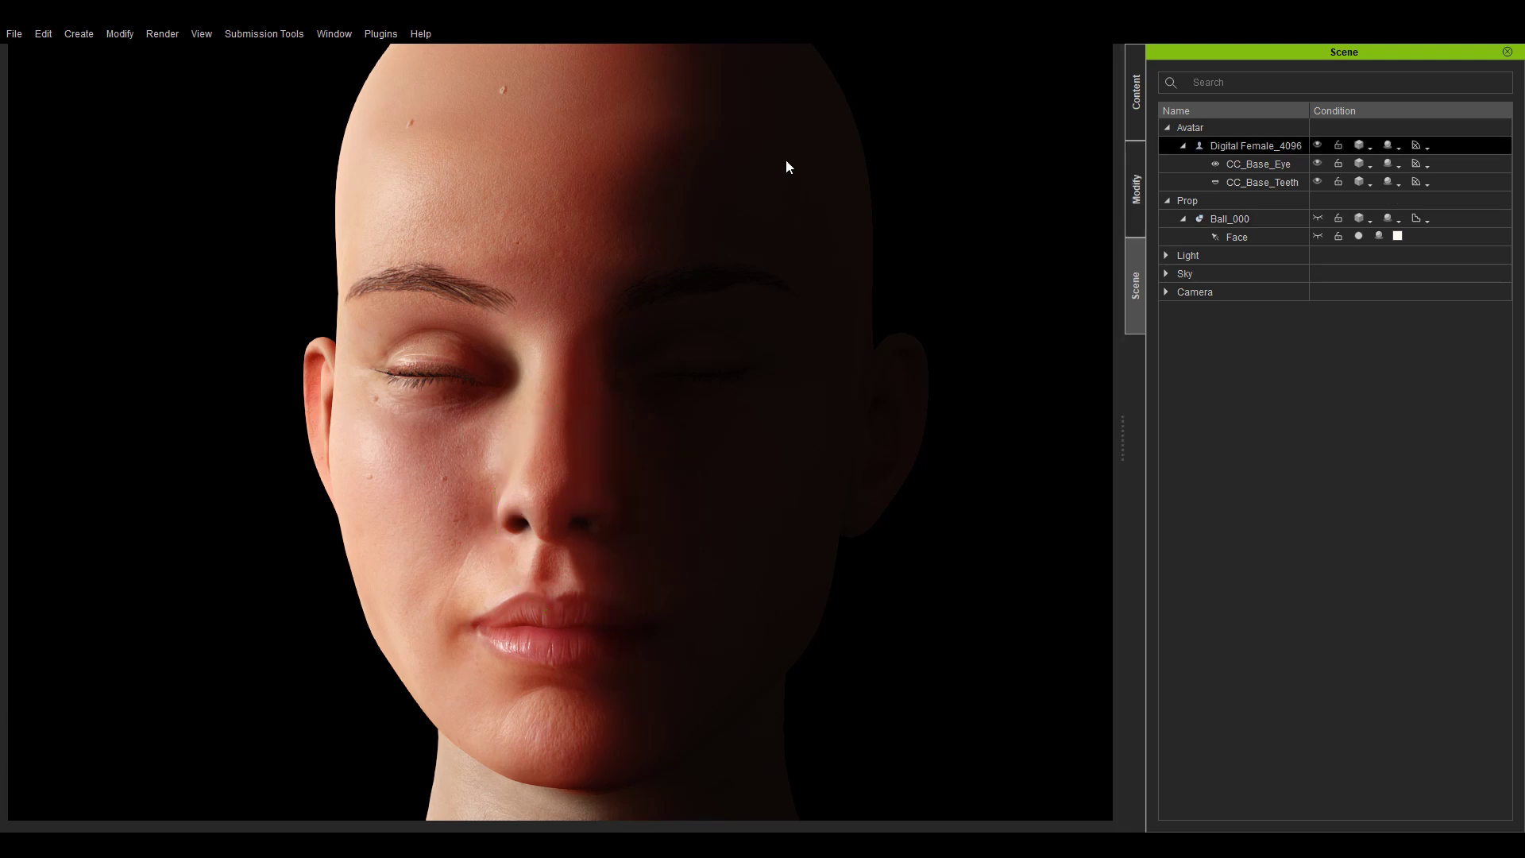
left_click(1137, 194)
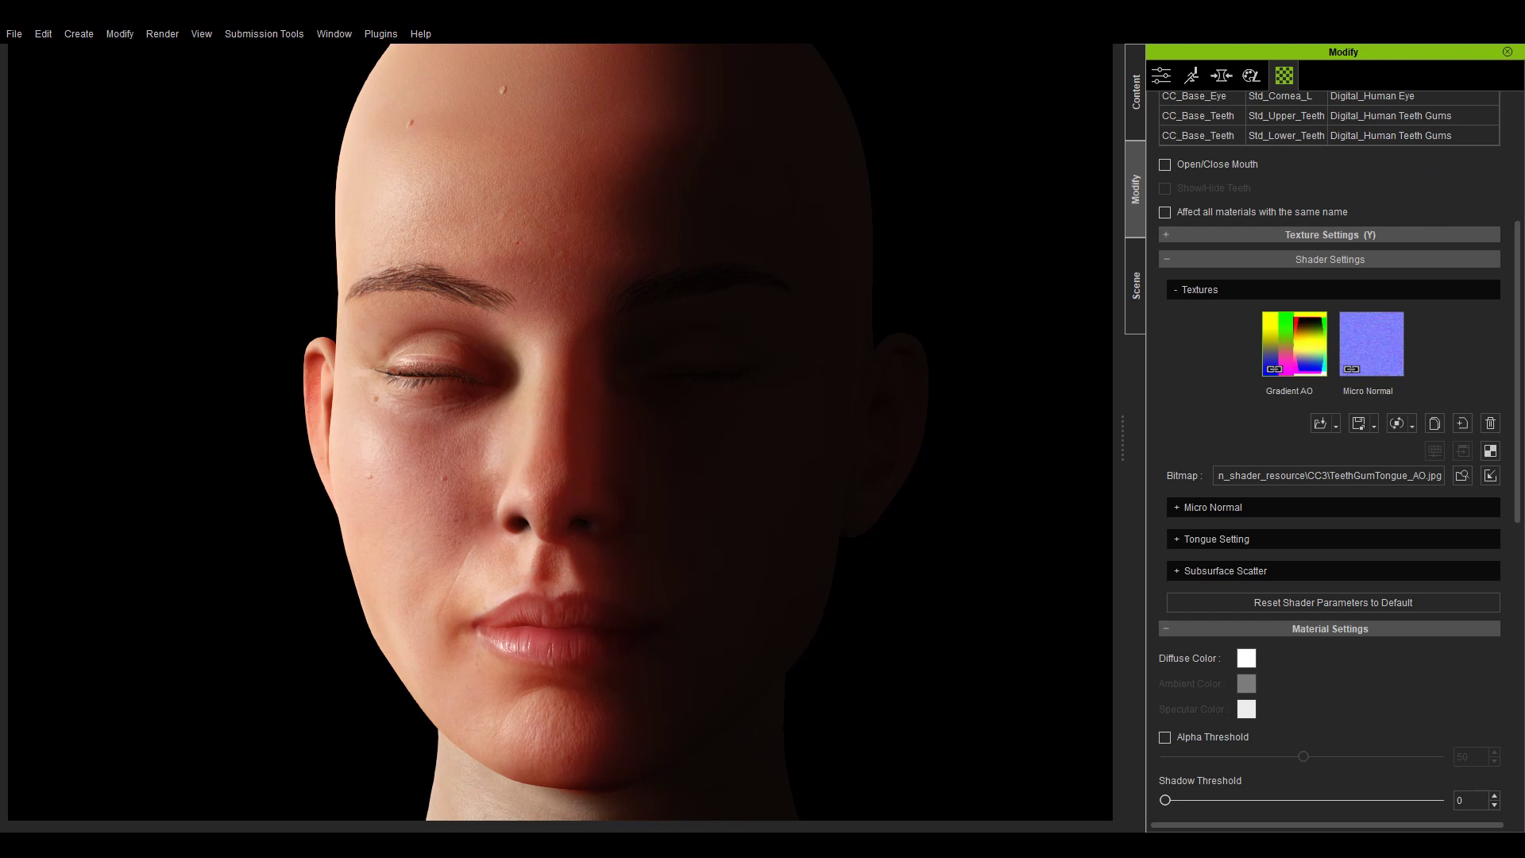
Reset Std_Skin_Head's transmission map to Head_Transmission_Mask.png so the shadowed side stops glowing red.
left_click_drag(1514, 262, 1431, 141)
left_click(1432, 142)
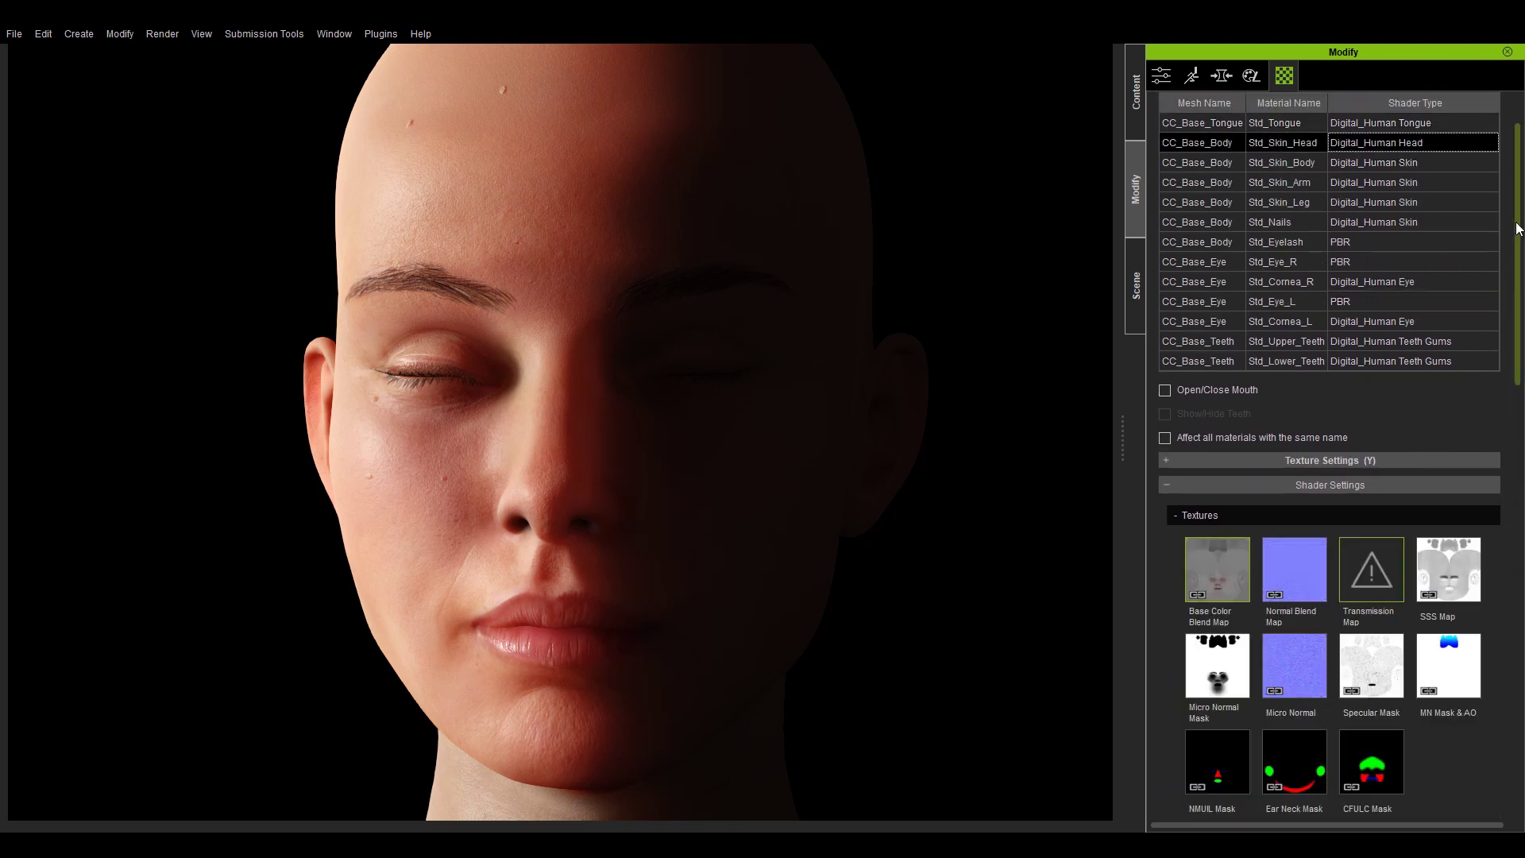
left_click_drag(1519, 228, 1517, 325)
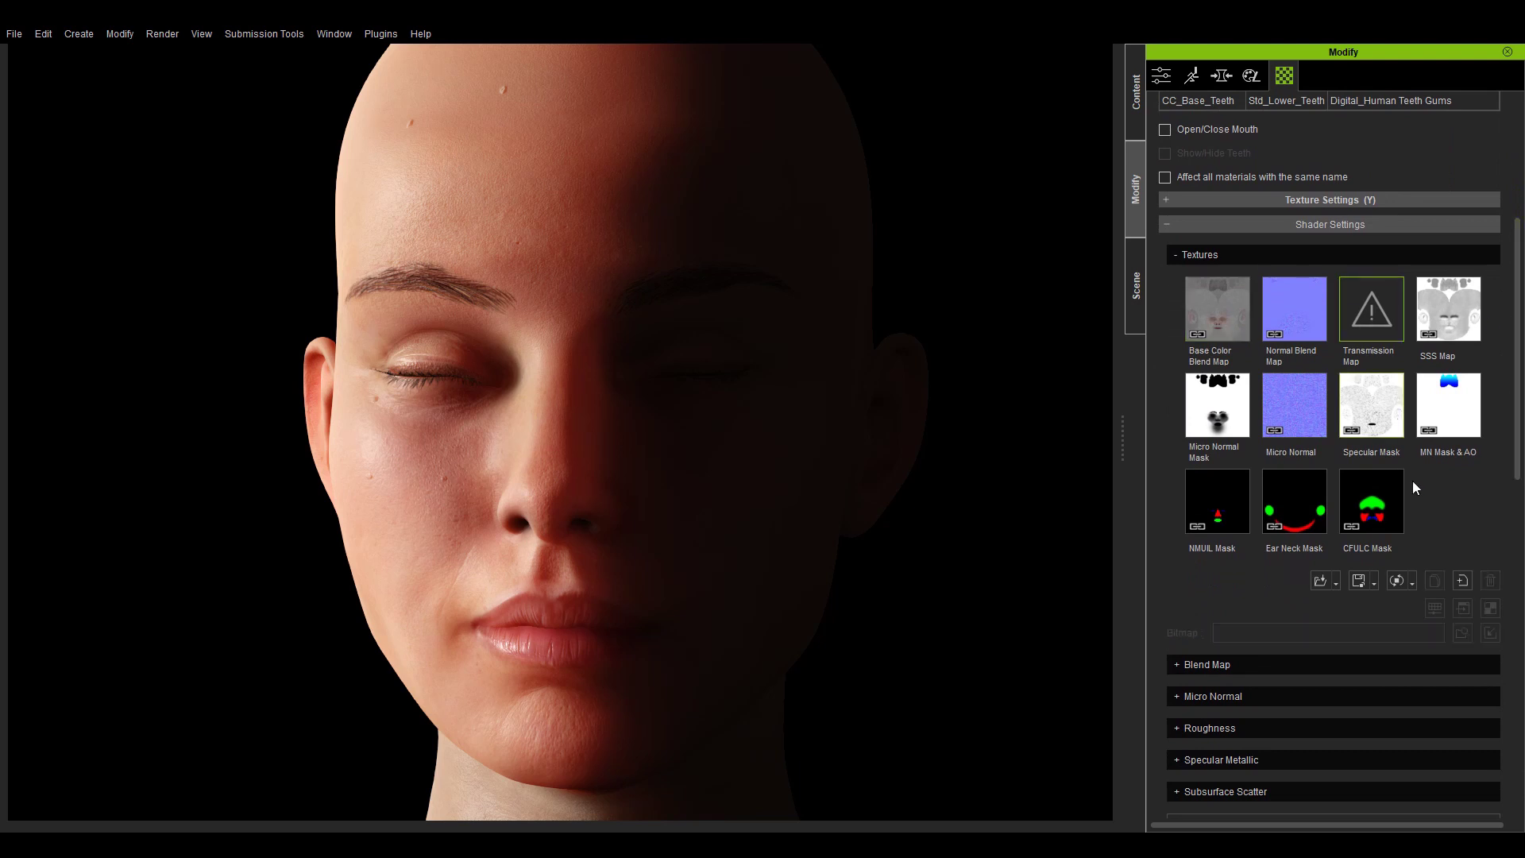
left_click(1398, 583)
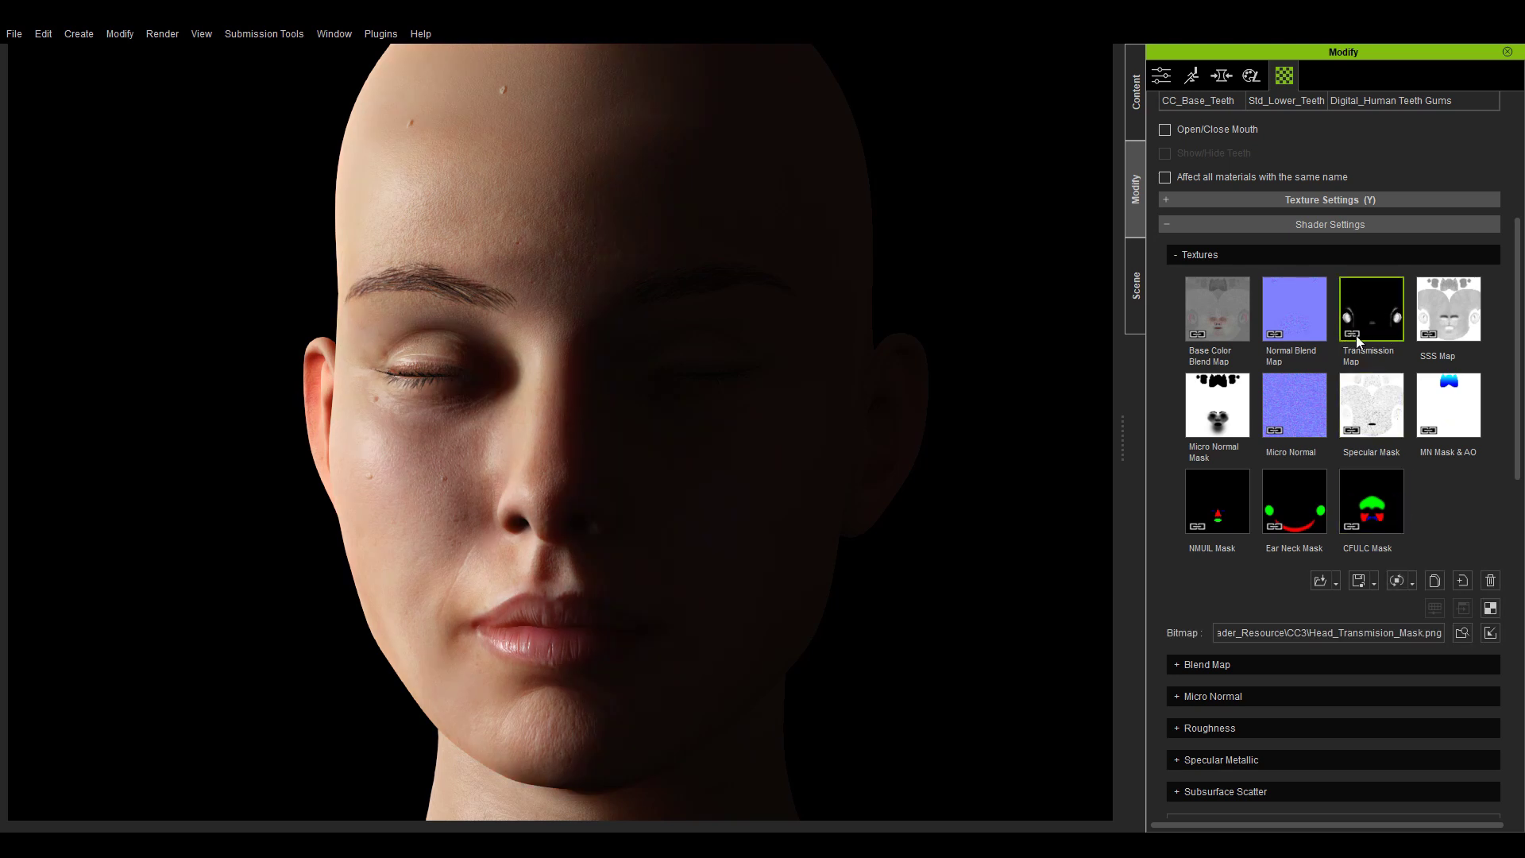
mouse_move(1362, 337)
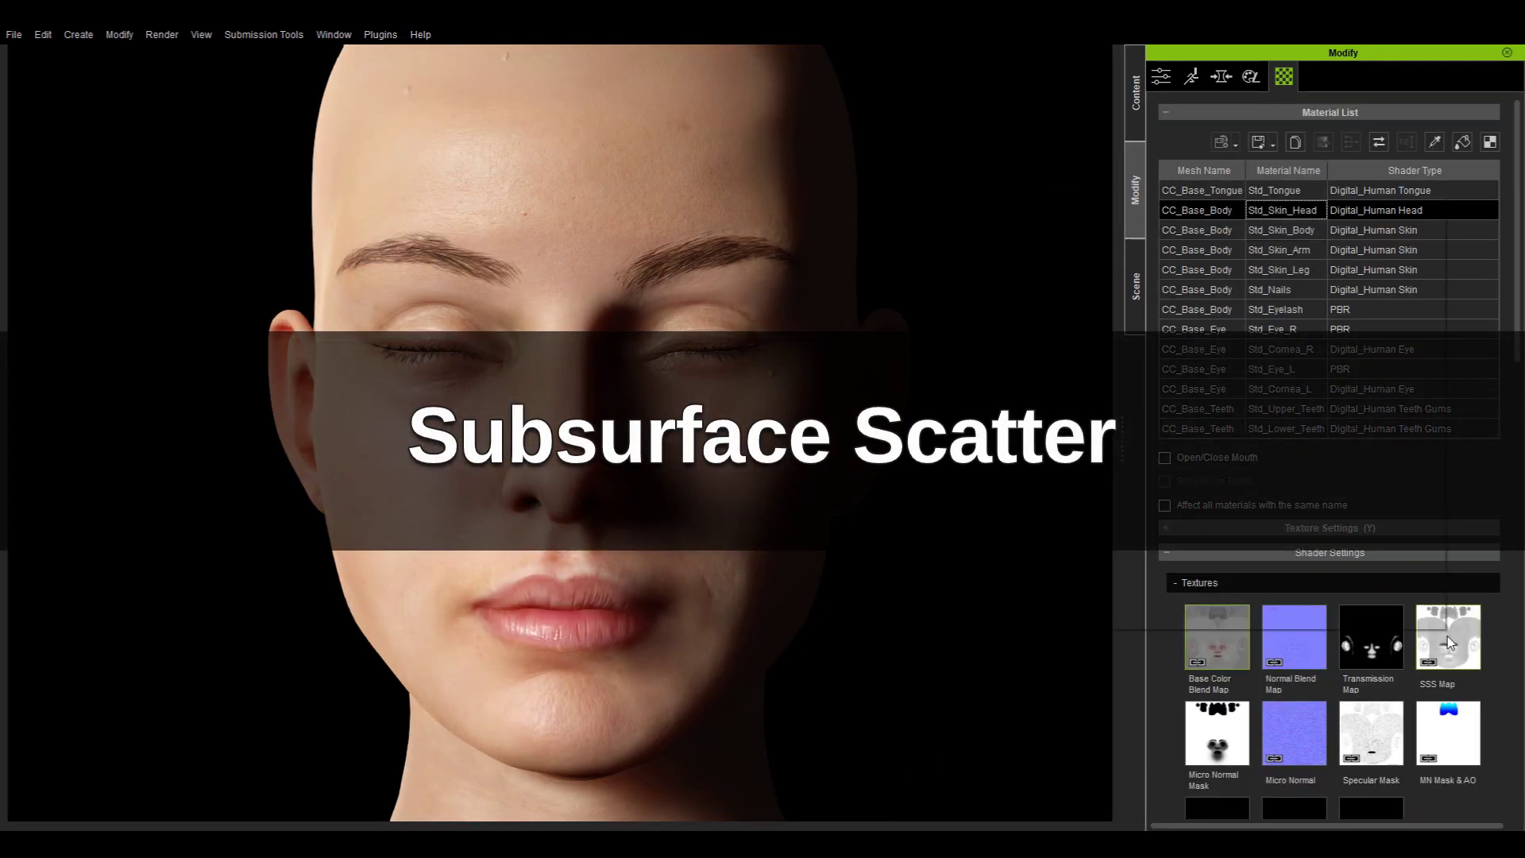
Select the SSS Map and drag its brightness down to -100.
mouse_move(1449, 642)
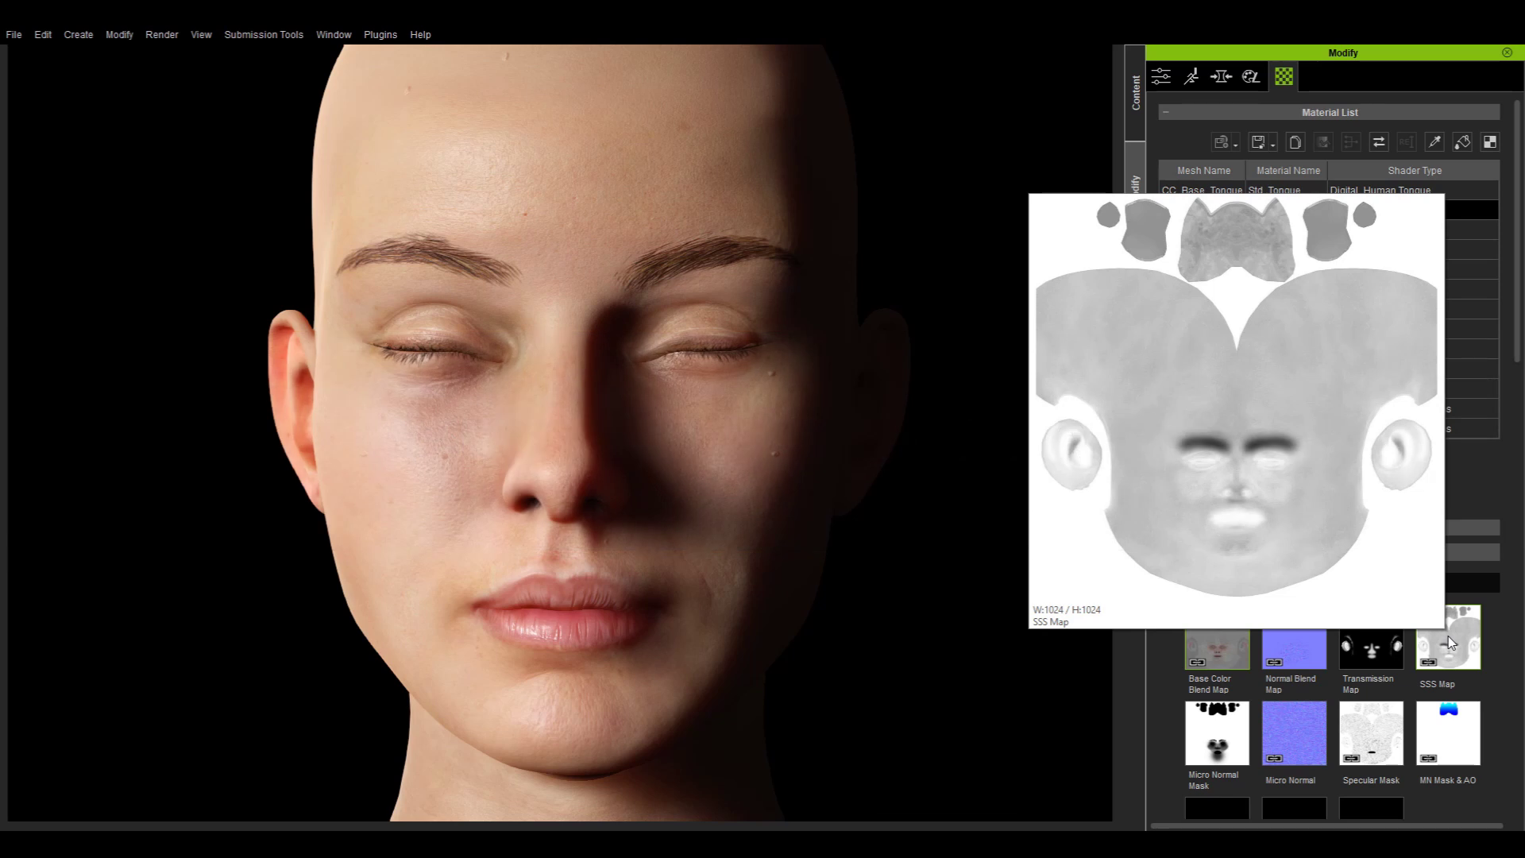
left_click_drag(1518, 230, 1501, 429)
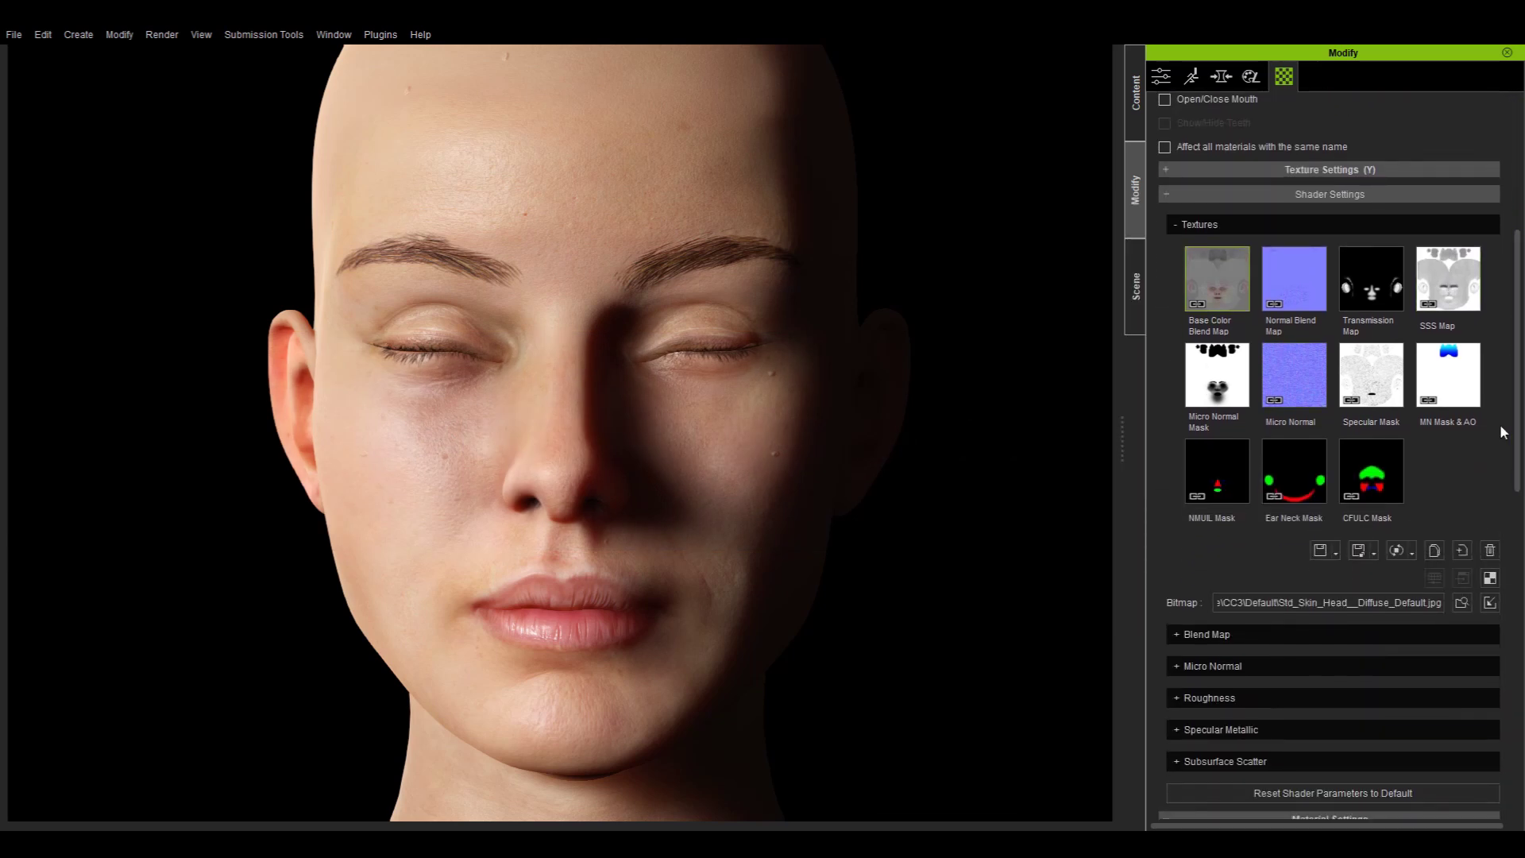
left_click(1448, 278)
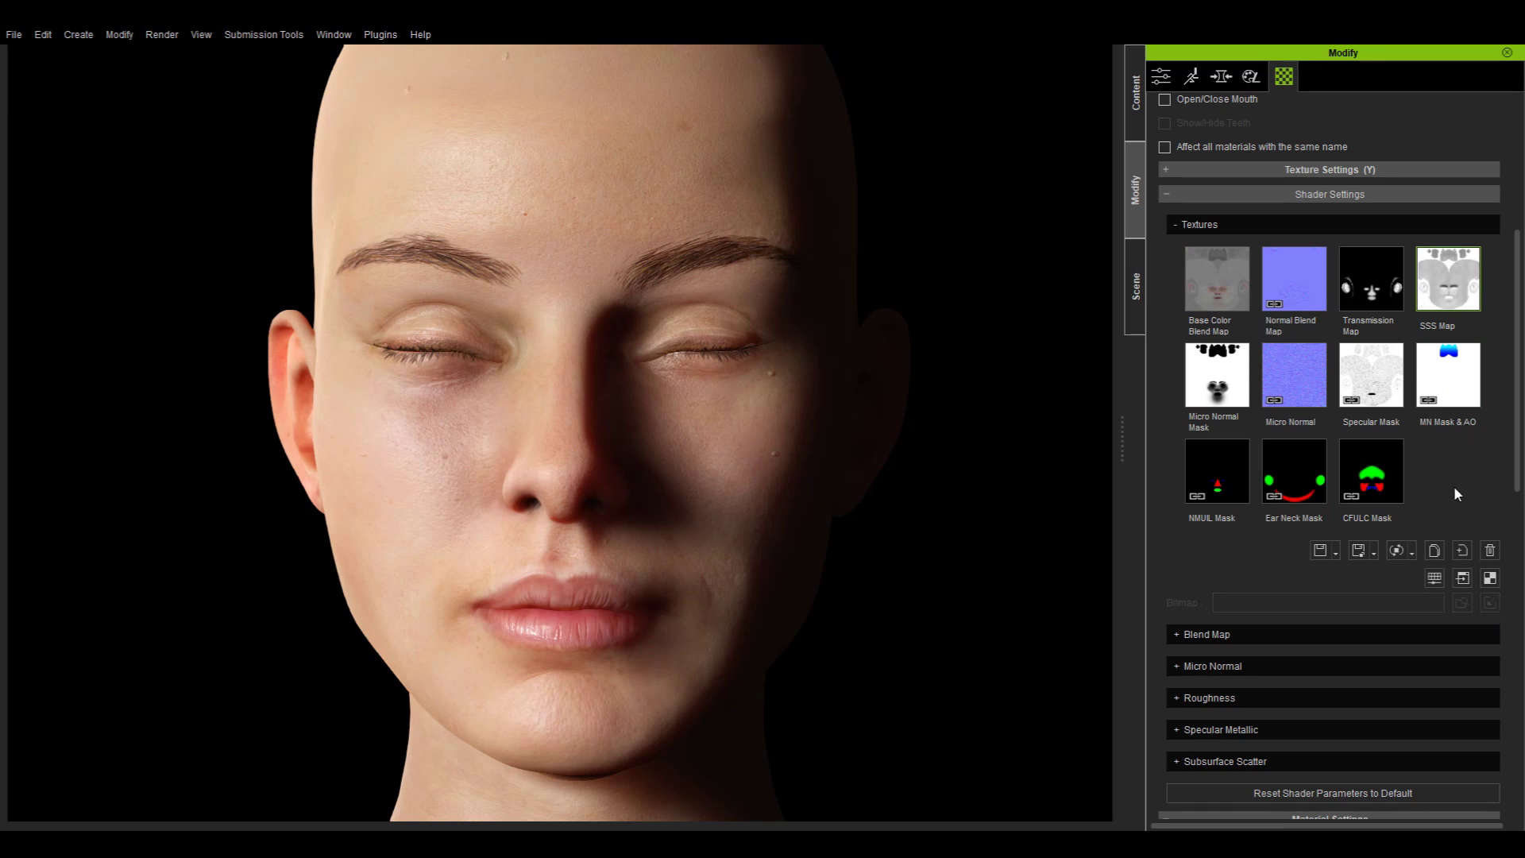
left_click(1434, 577)
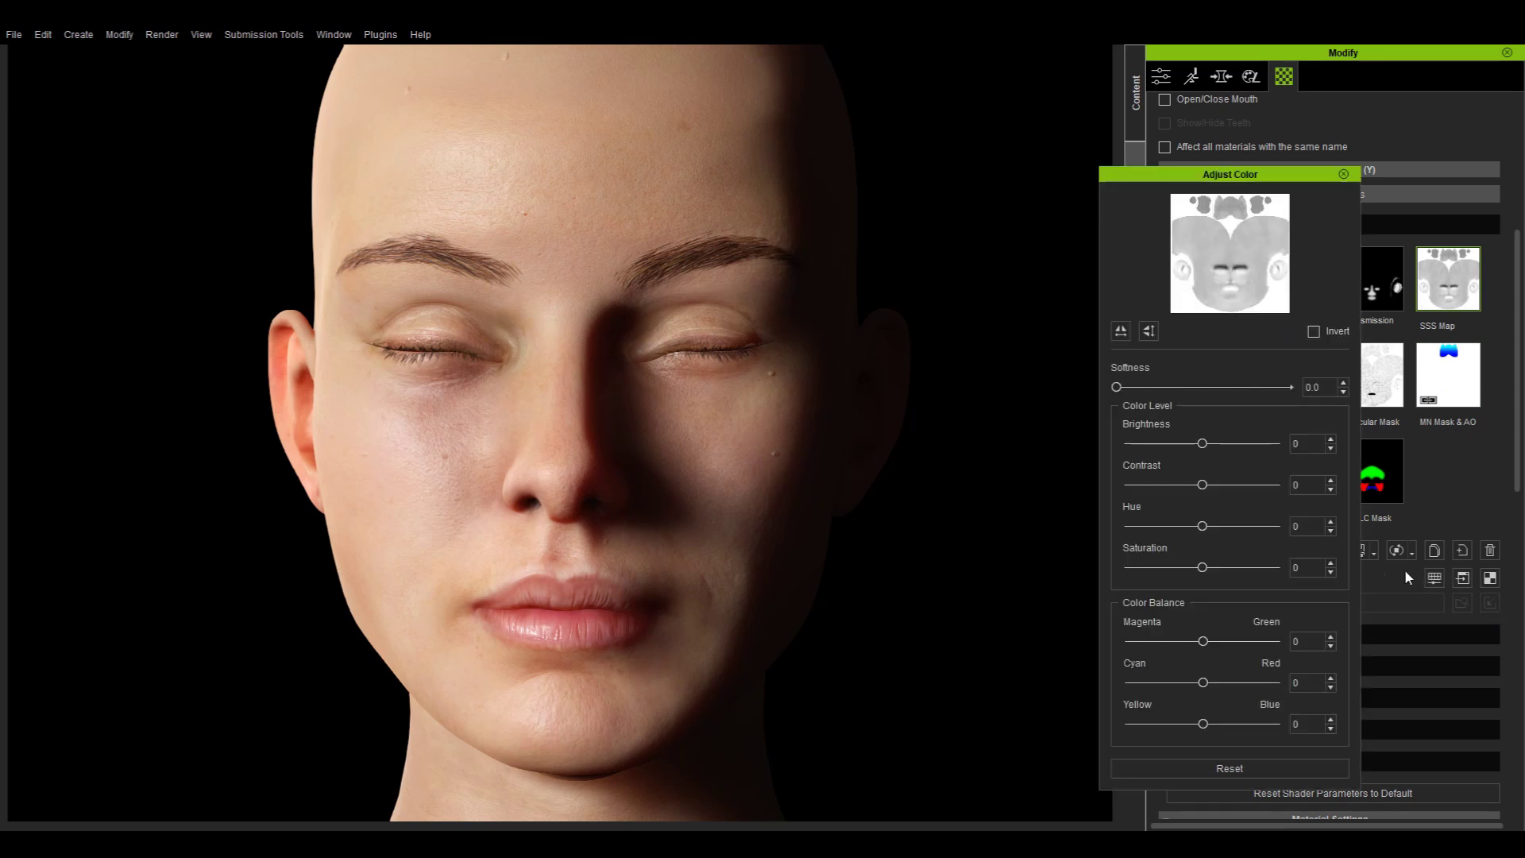
left_click_drag(1202, 444, 1202, 490)
Reset the SSS Map colour adjustments and expand Subsurface Scatter, showing SSS Radius 1.500.
left_click(1227, 768)
left_click(1343, 174)
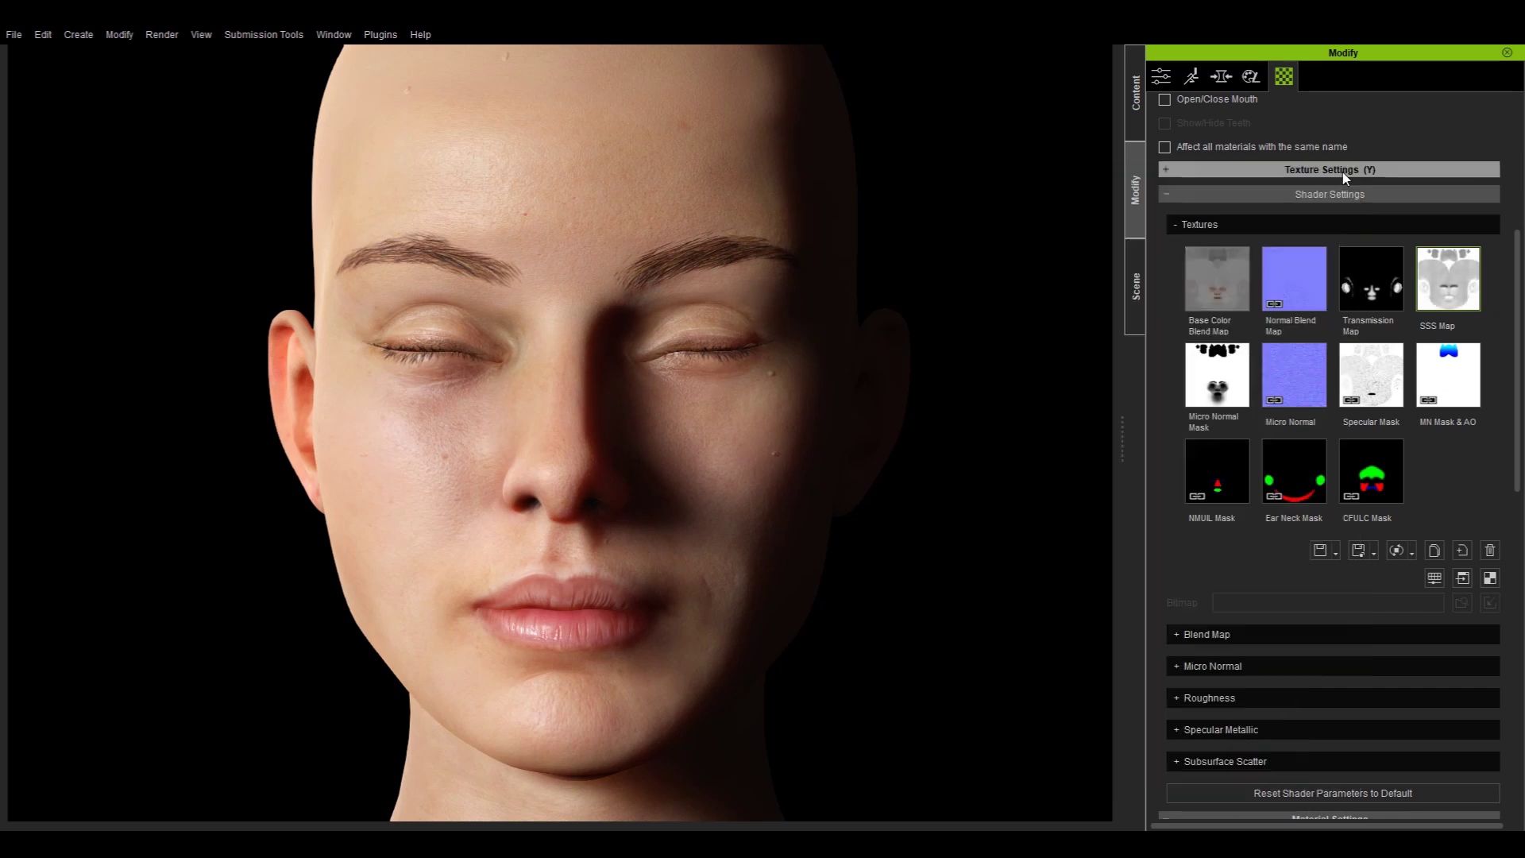
left_click_drag(1515, 259, 1292, 403)
left_click(1212, 449)
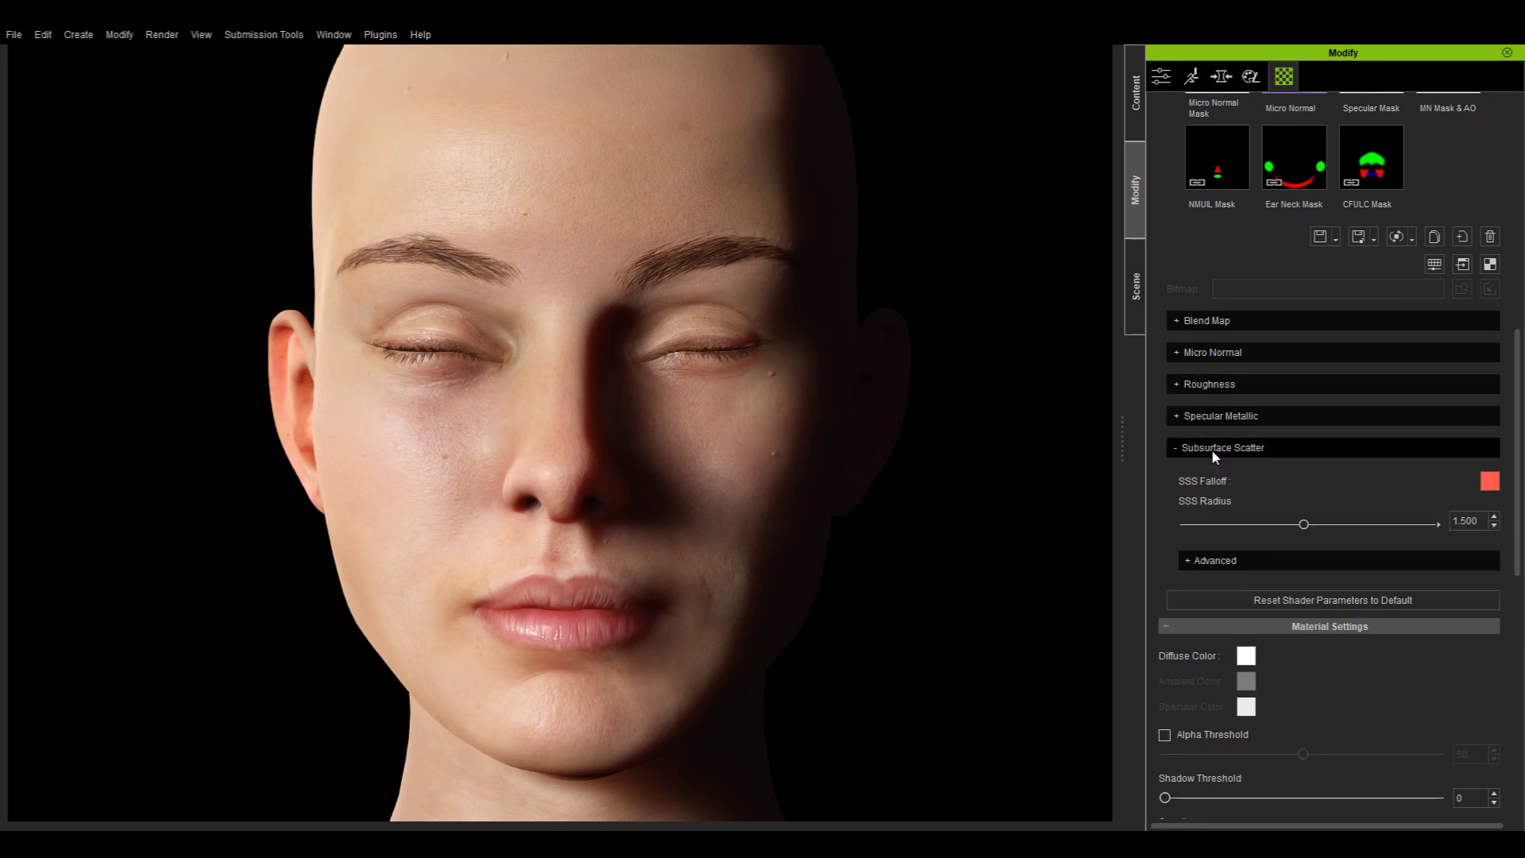
Change the SSS Falloff colour to a saturated red, #ff2f06.
left_click(1491, 482)
left_click_drag(797, 251, 1189, 241)
left_click_drag(1305, 296, 1303, 262)
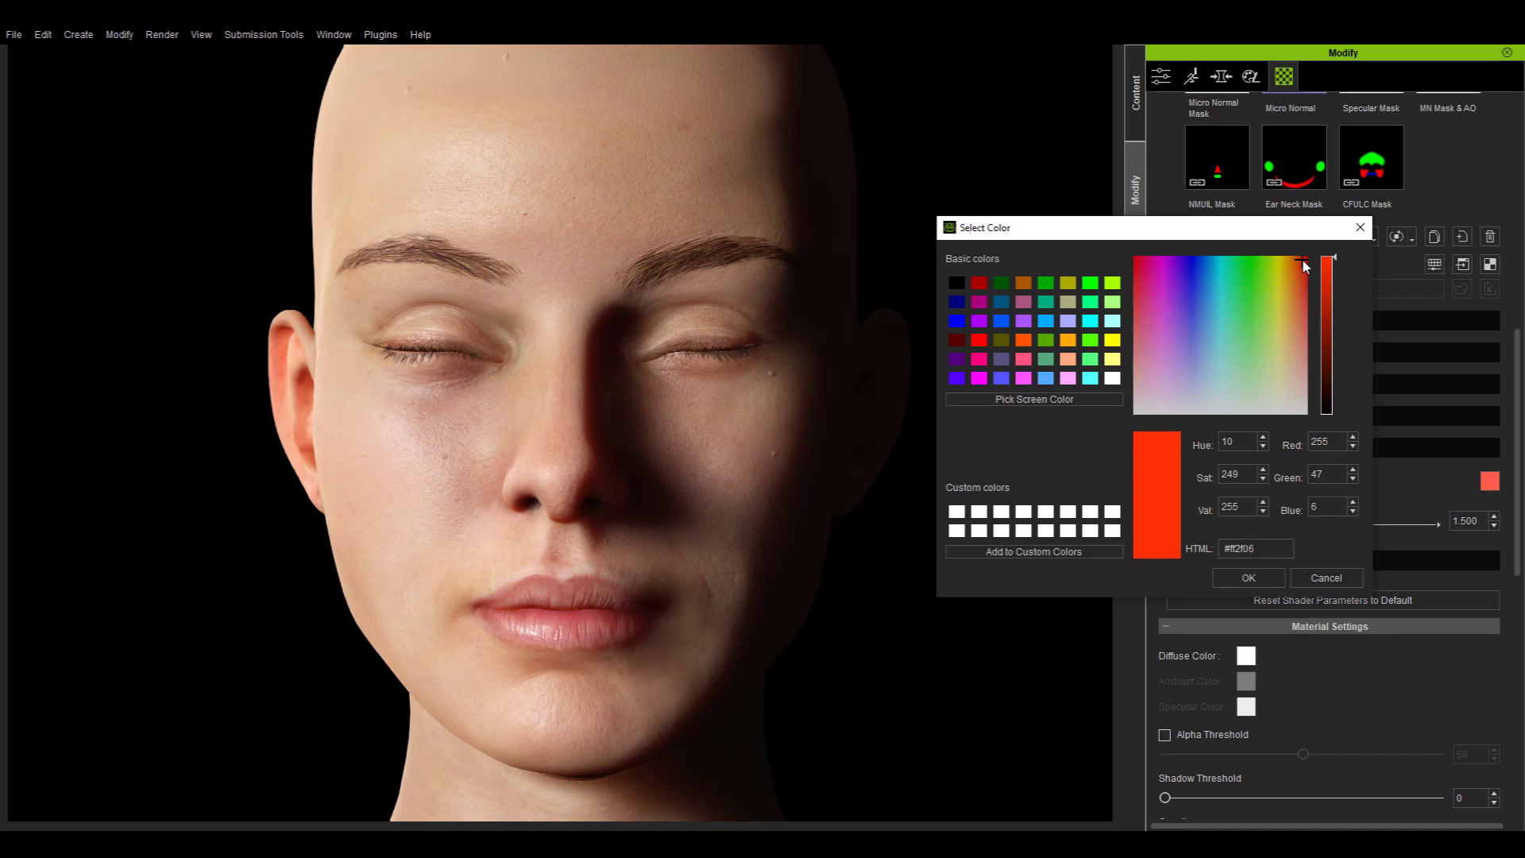
left_click(1239, 576)
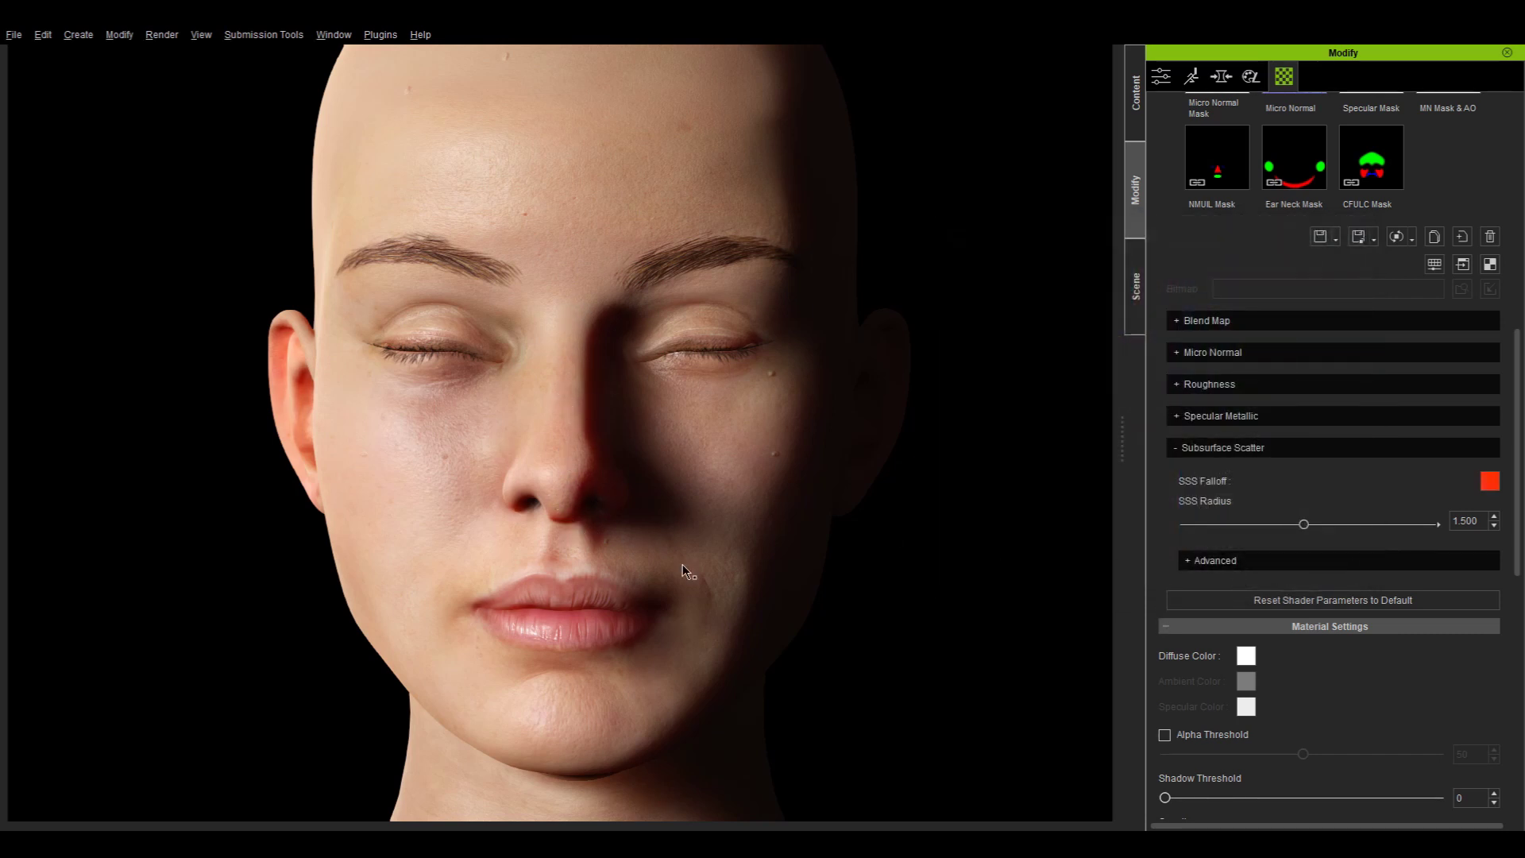
scroll(667, 545, "up", 5)
Try SSS Radius values of 3.000 and smaller, then settle on 5.000.
middle_click_drag(664, 545, 610, 297)
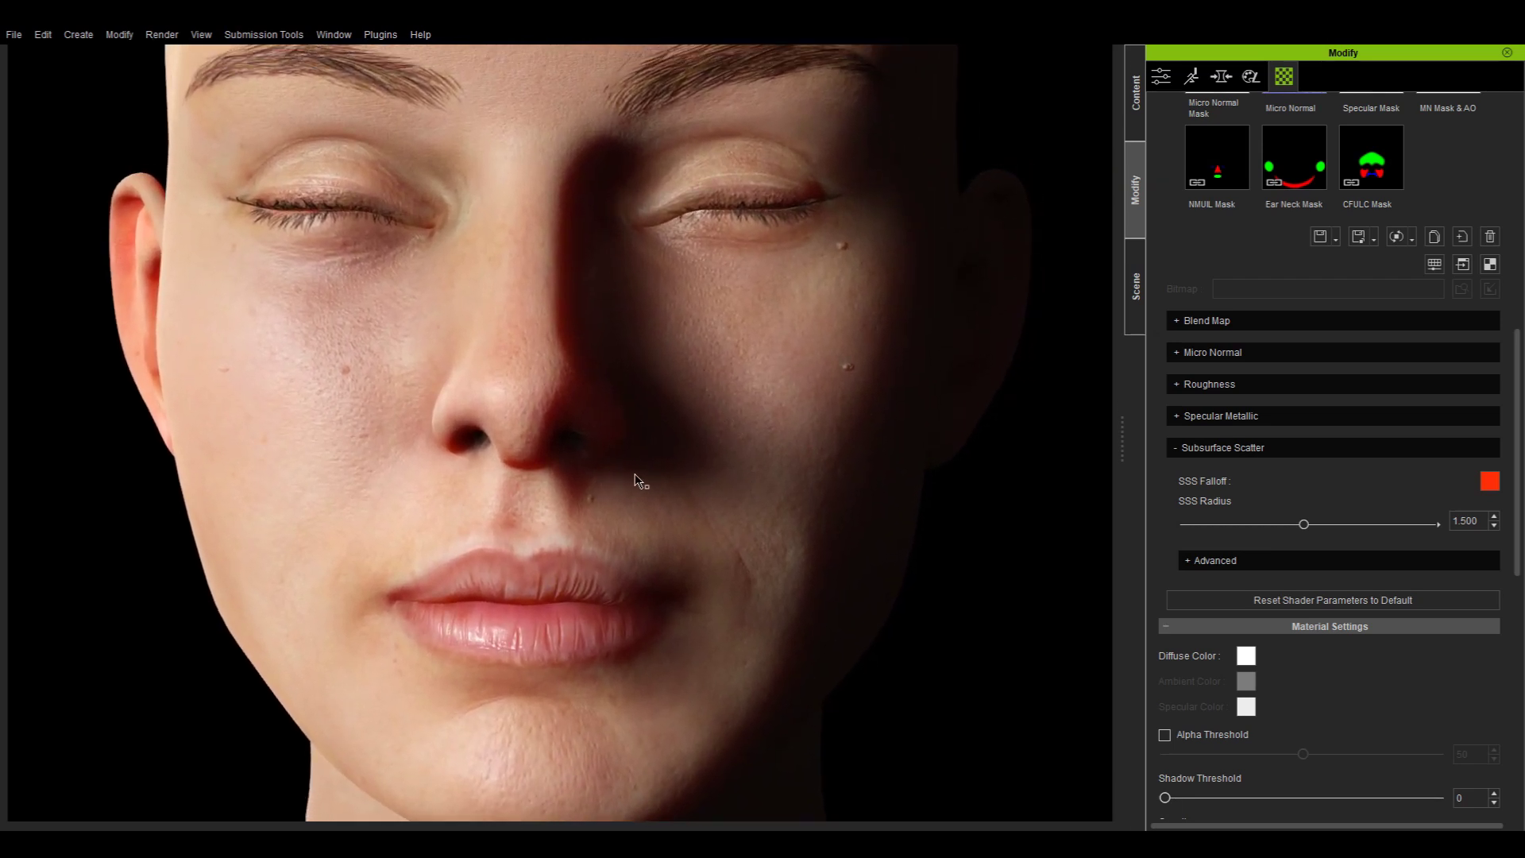
left_click_drag(1303, 525, 1482, 528)
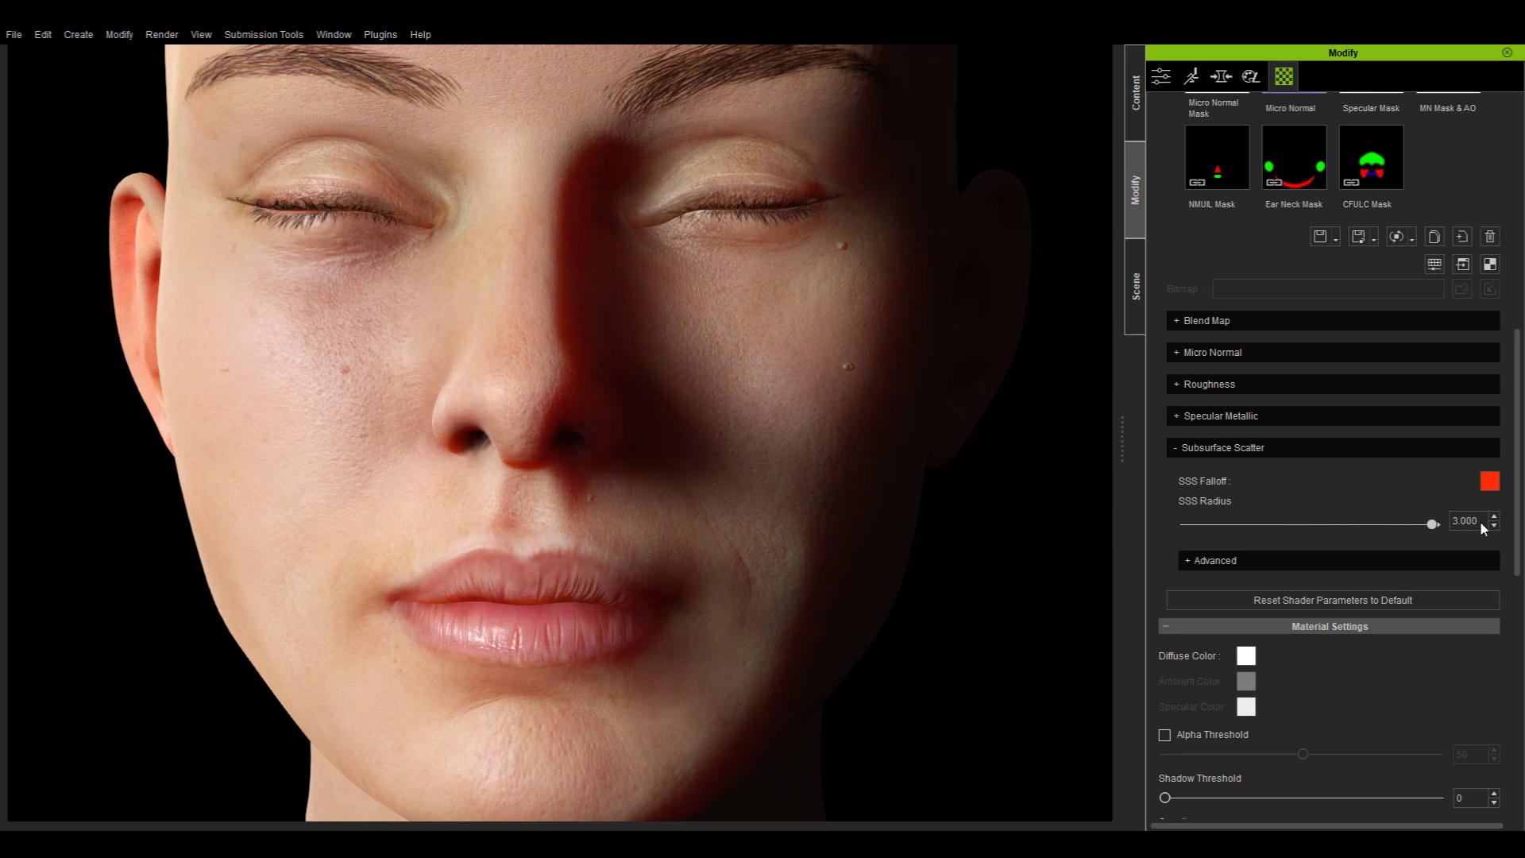
mouse_move(1358, 527)
left_mouse_down()
mouse_move(1192, 526)
mouse_move(1439, 527)
mouse_move(1382, 518)
left_mouse_up()
type("5")
key("Return")
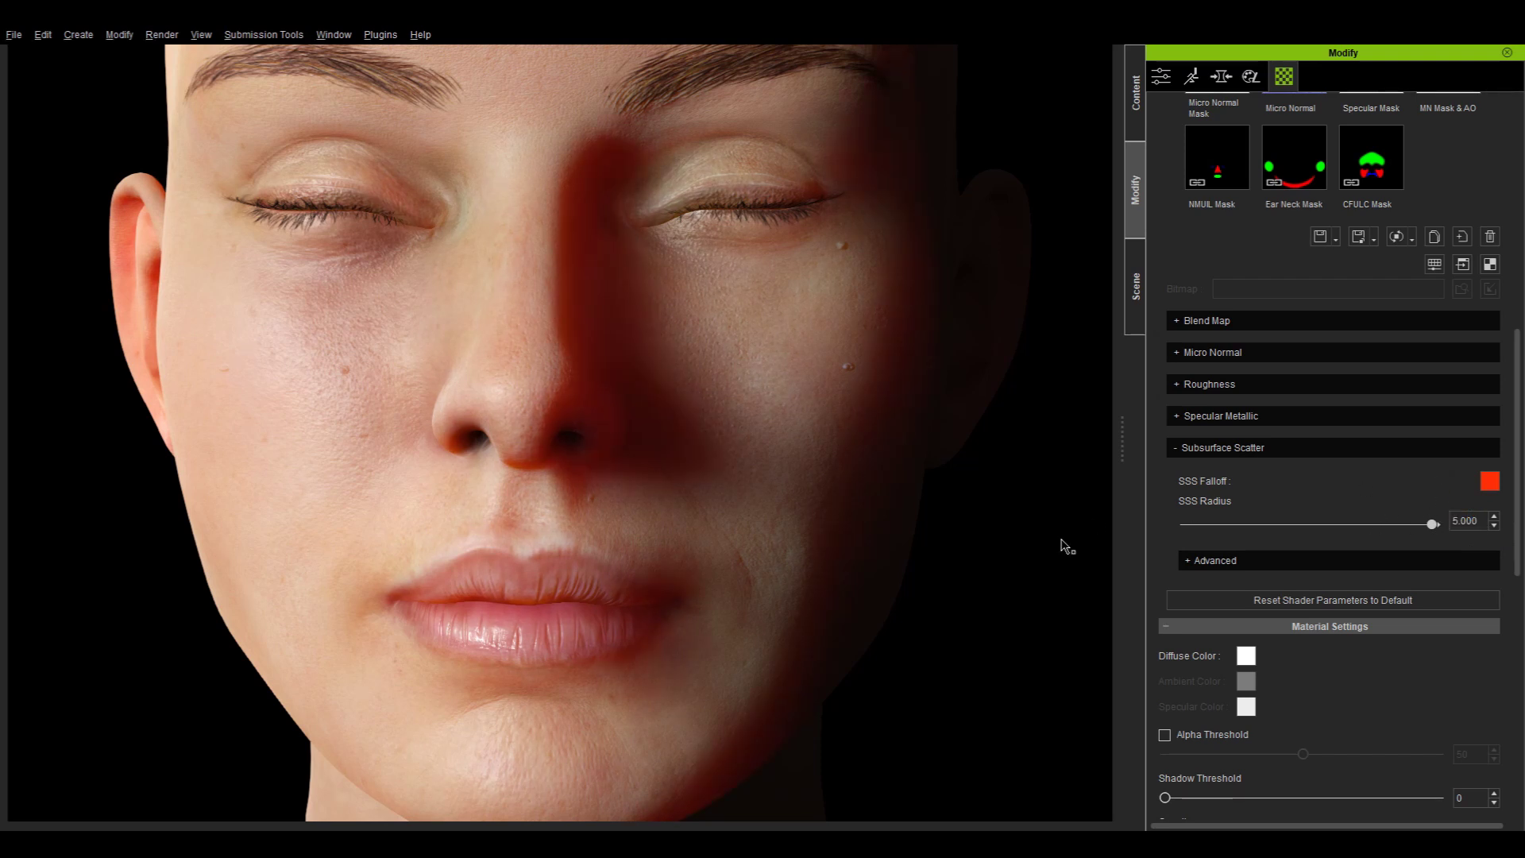
Raise SSS Radius to 8 and orbit the head to inspect the deeper scattering.
right_click_drag(1067, 547, 462, 539)
scroll(673, 560, "down", 3)
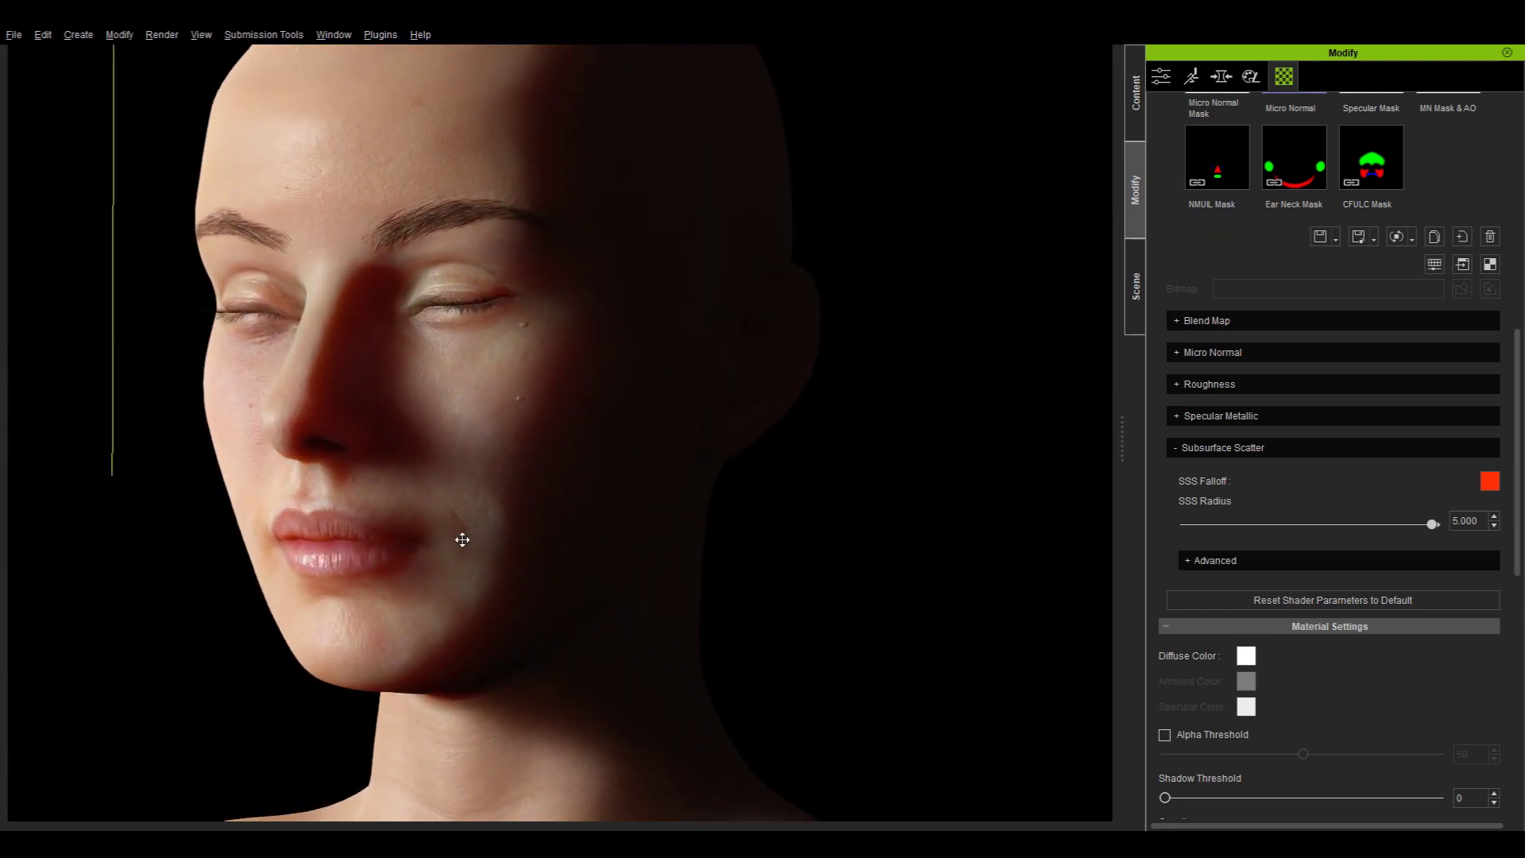
middle_click_drag(462, 539, 517, 521)
scroll(517, 521, "up", 2)
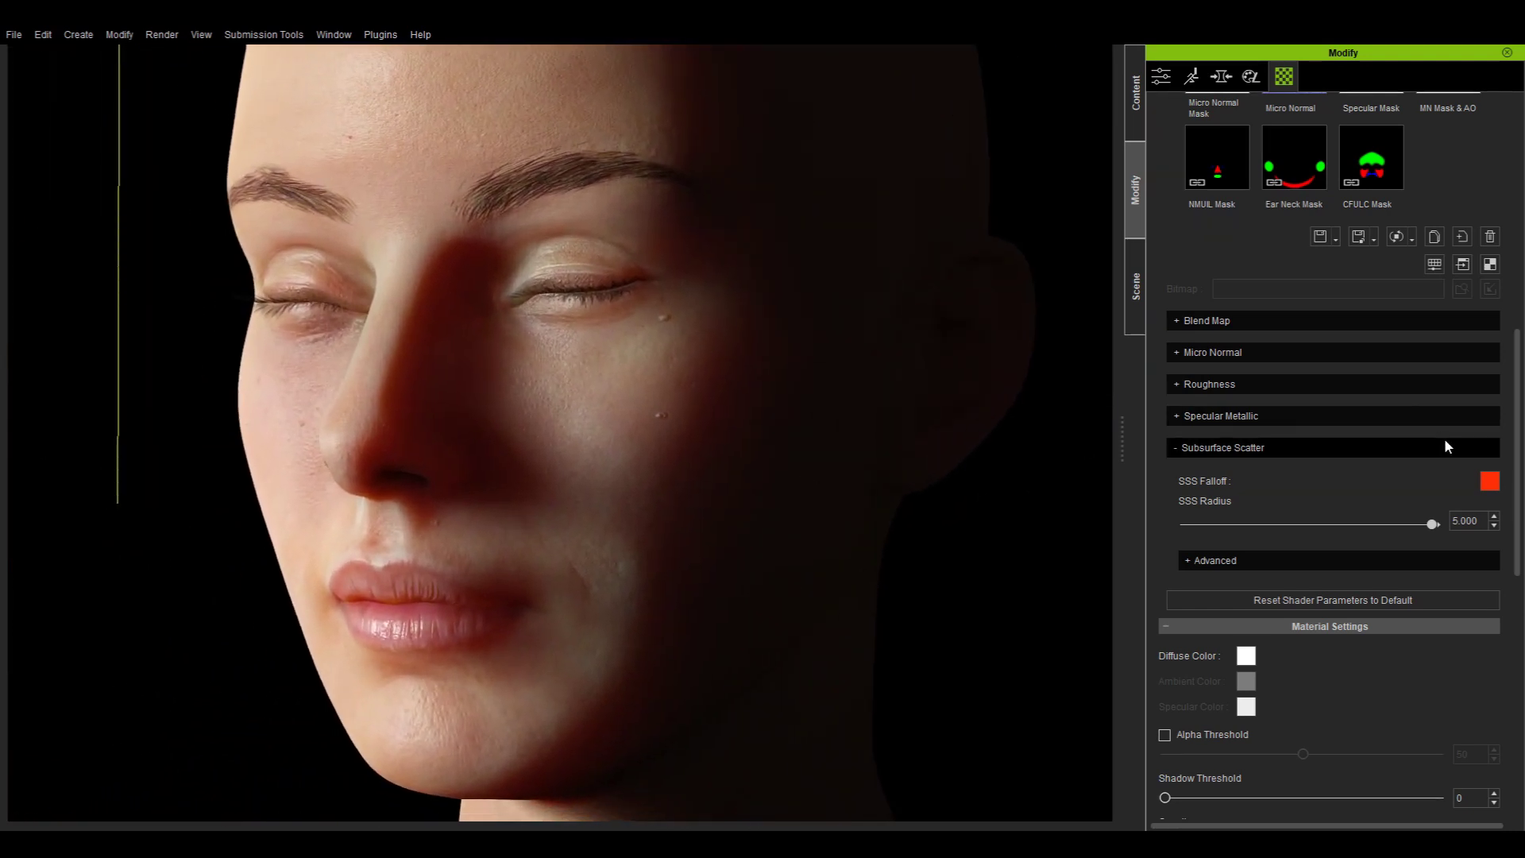
left_click(1317, 525)
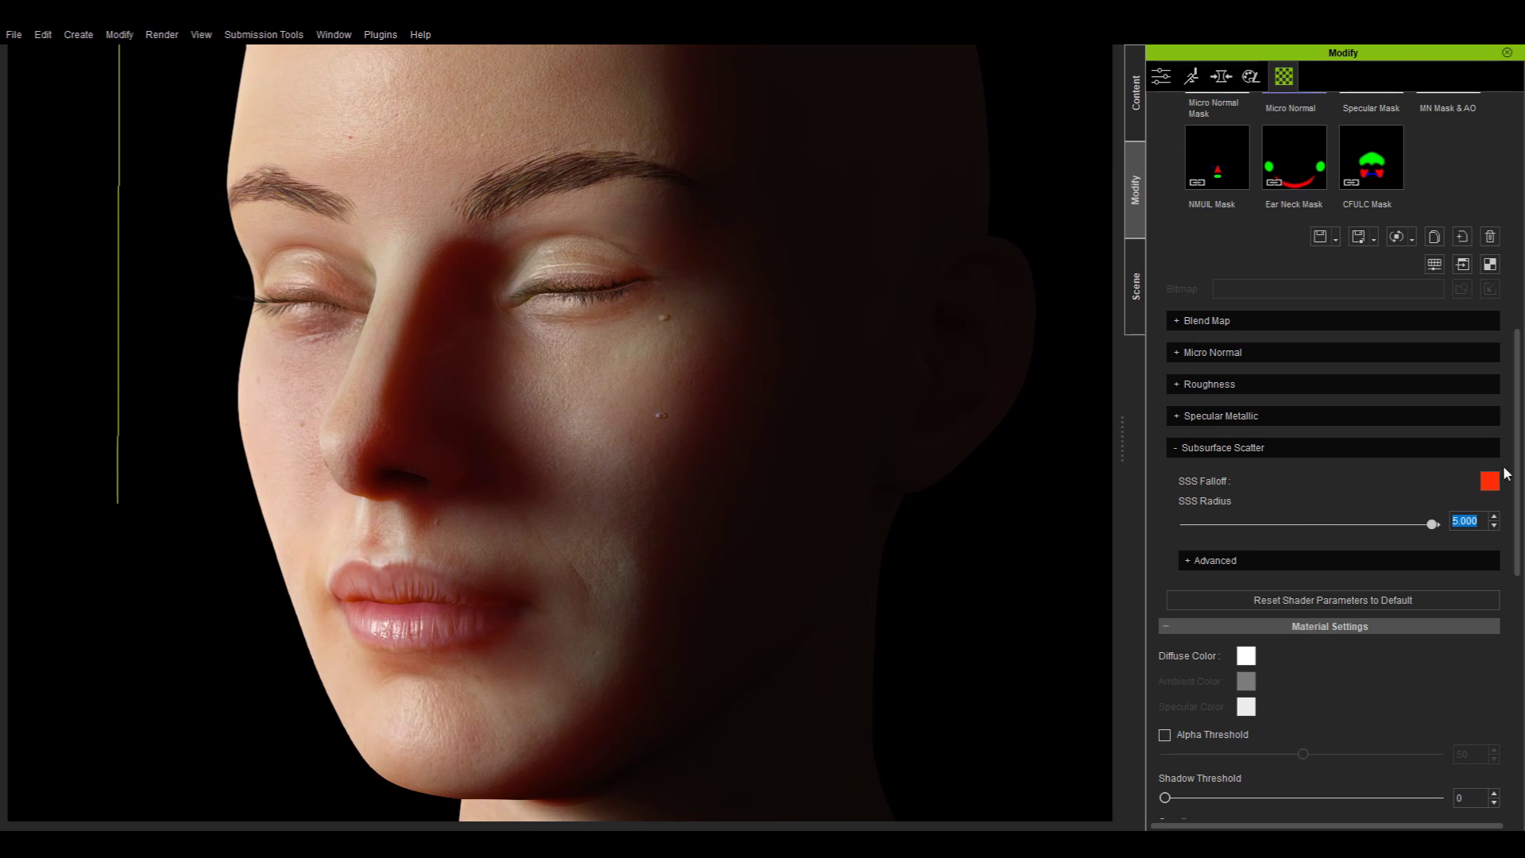
type("8")
key("Return")
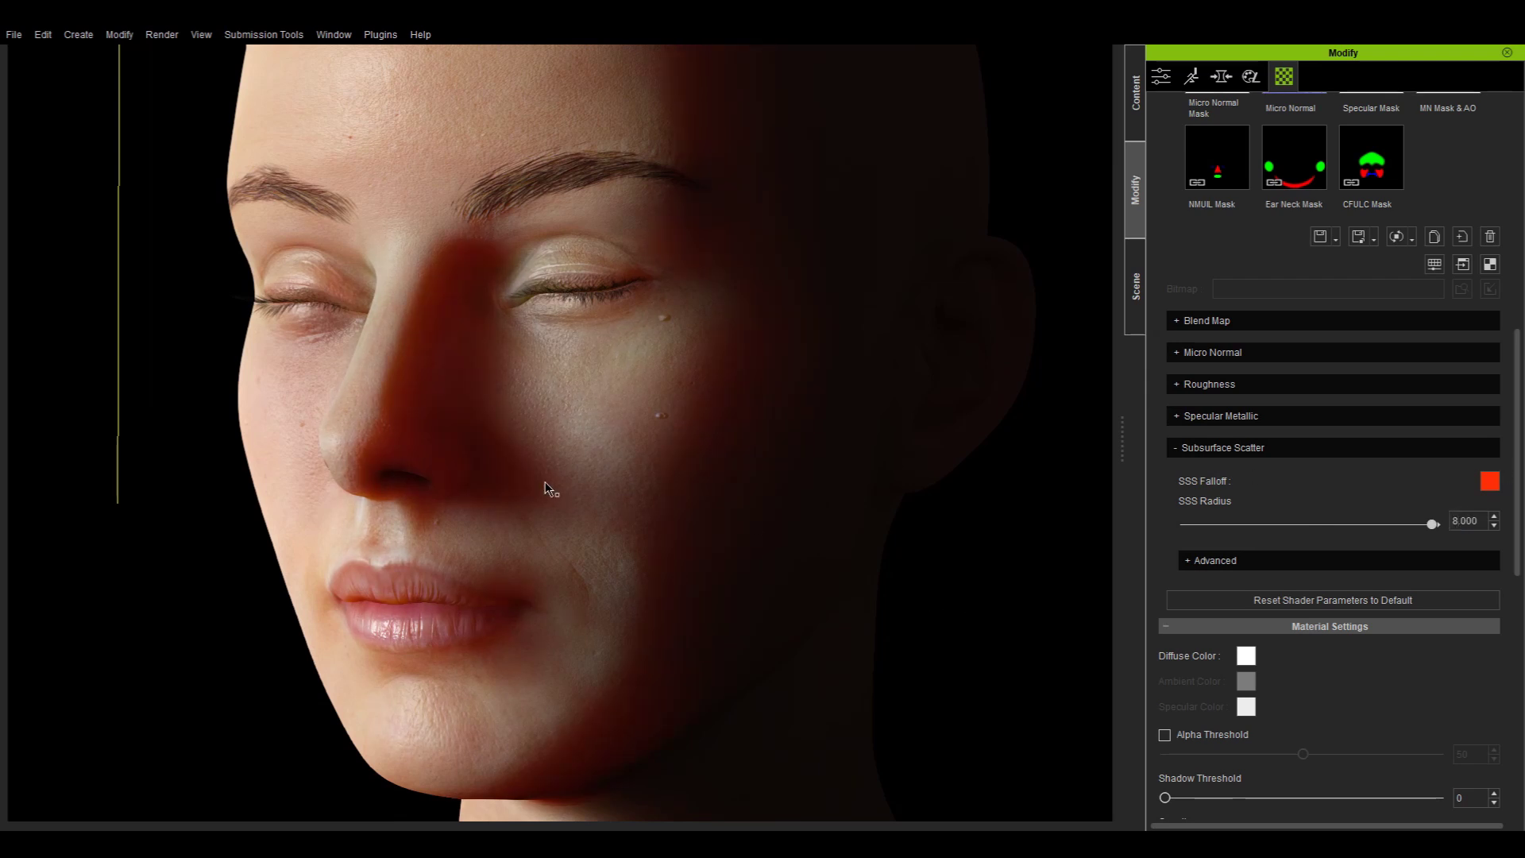
right_click_drag(548, 487, 793, 494)
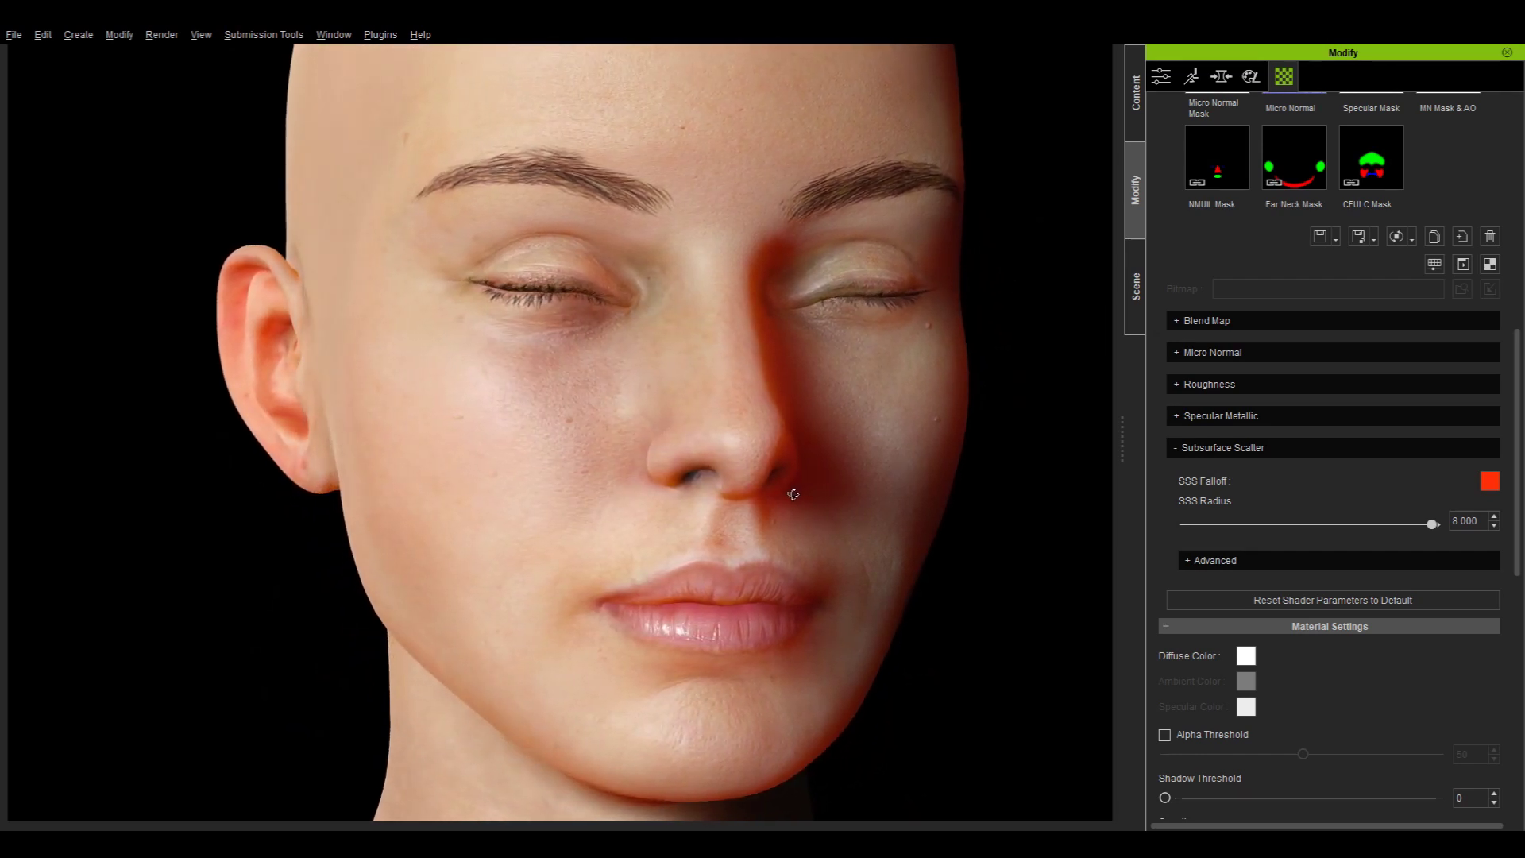
middle_click_drag(793, 494, 734, 485)
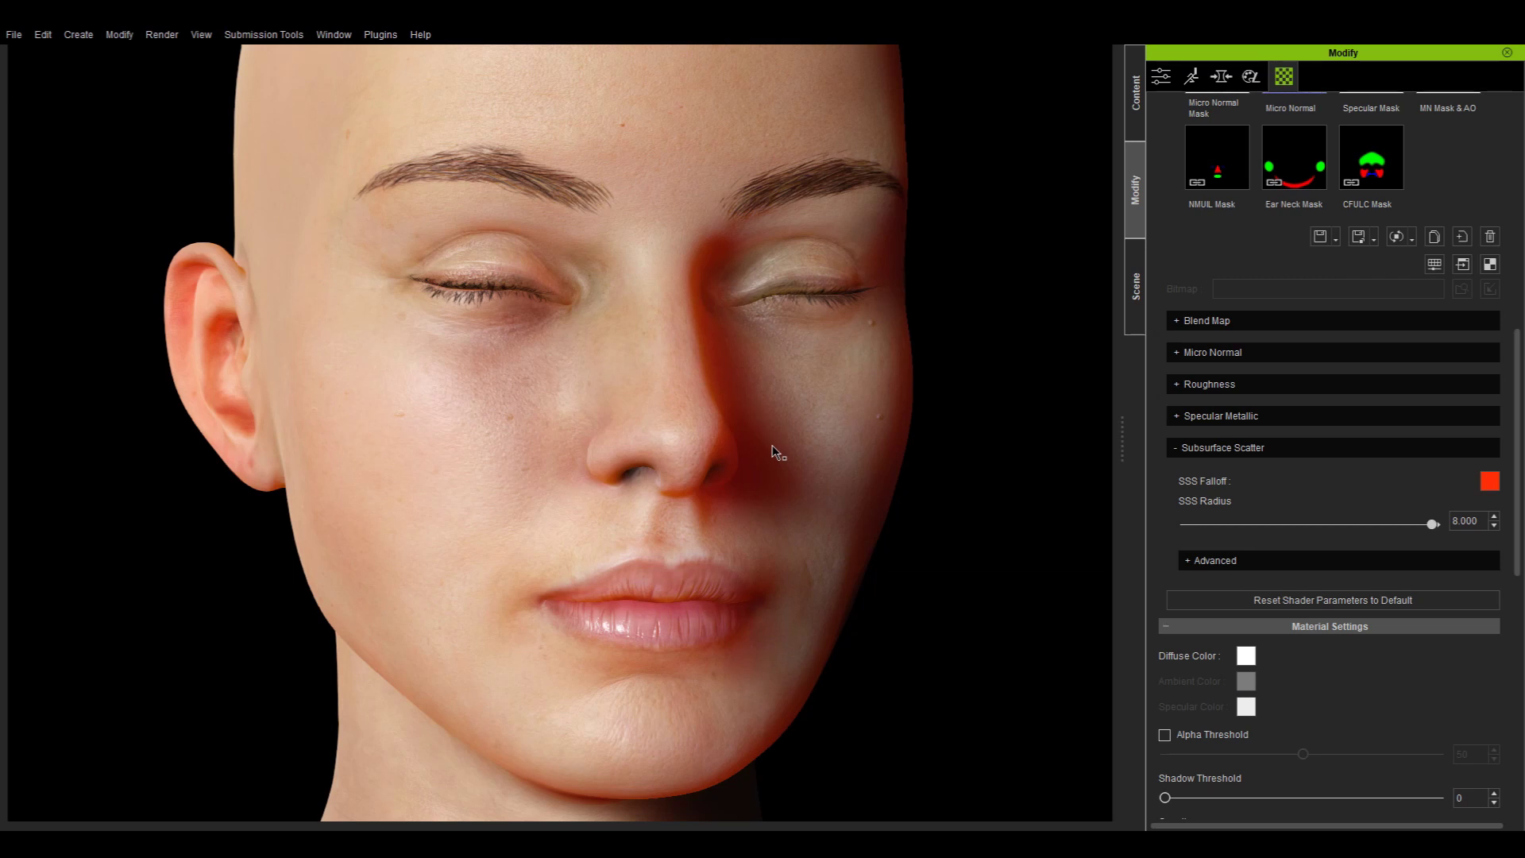
left_click(1132, 298)
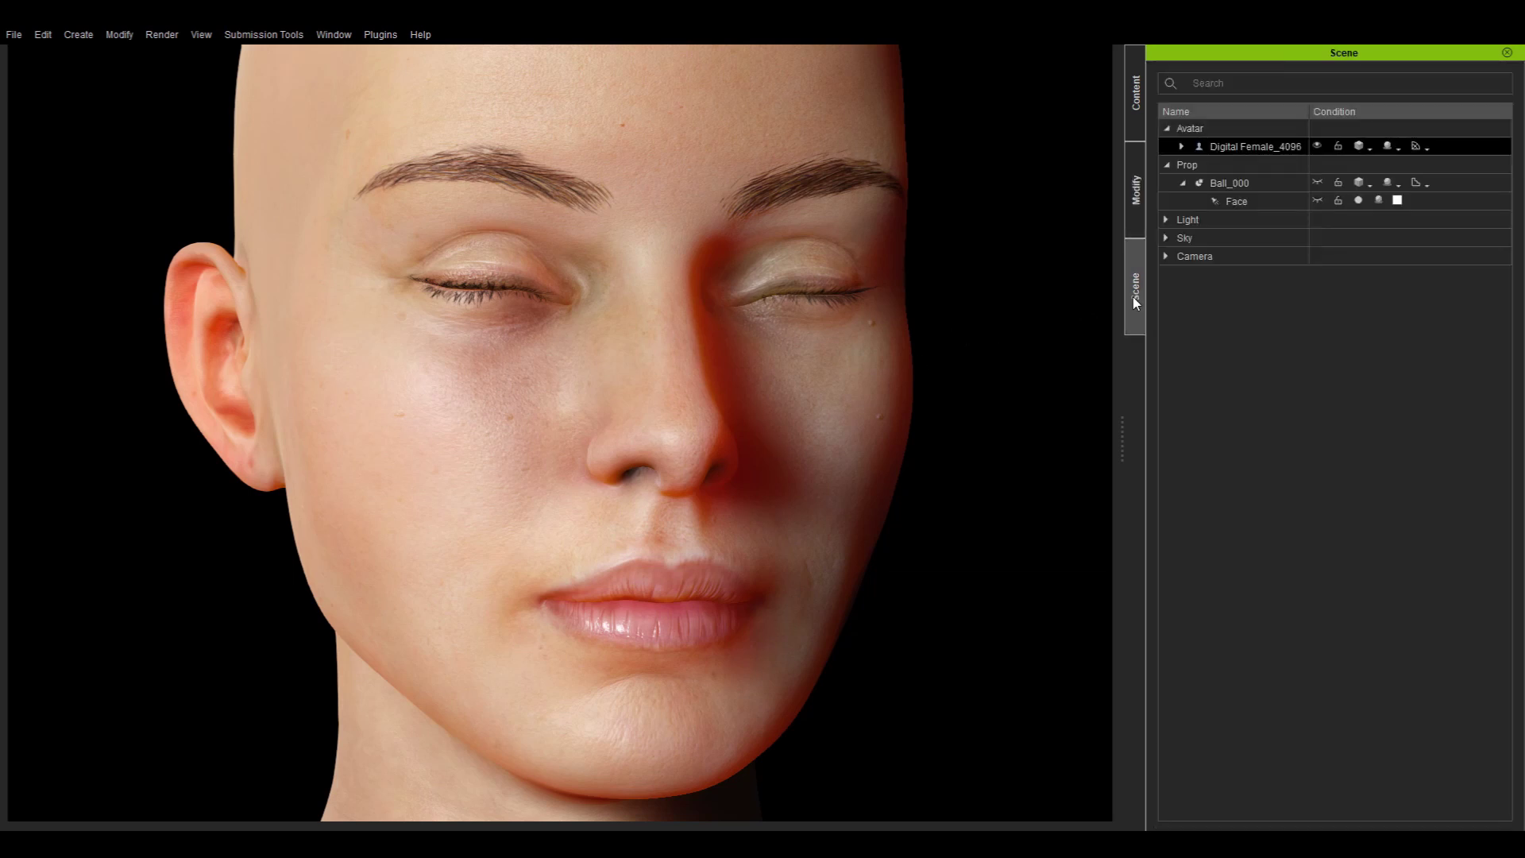
Rotate the Ball_000 prop so light and shadow sweep across the face.
left_click(1230, 183)
key("e")
left_click_drag(569, 463, 620, 460)
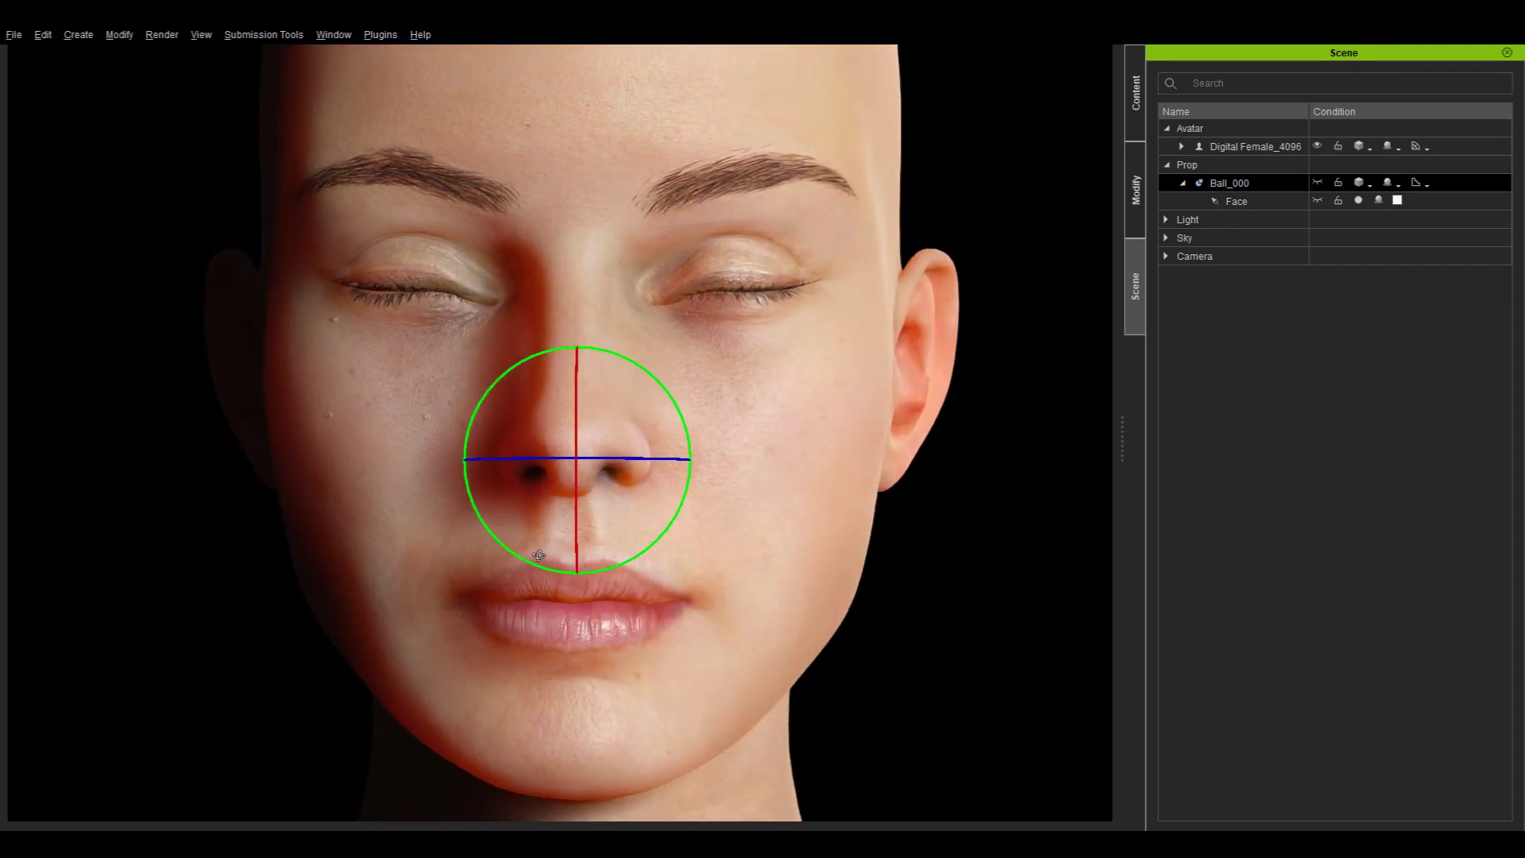
left_click_drag(539, 554, 617, 573)
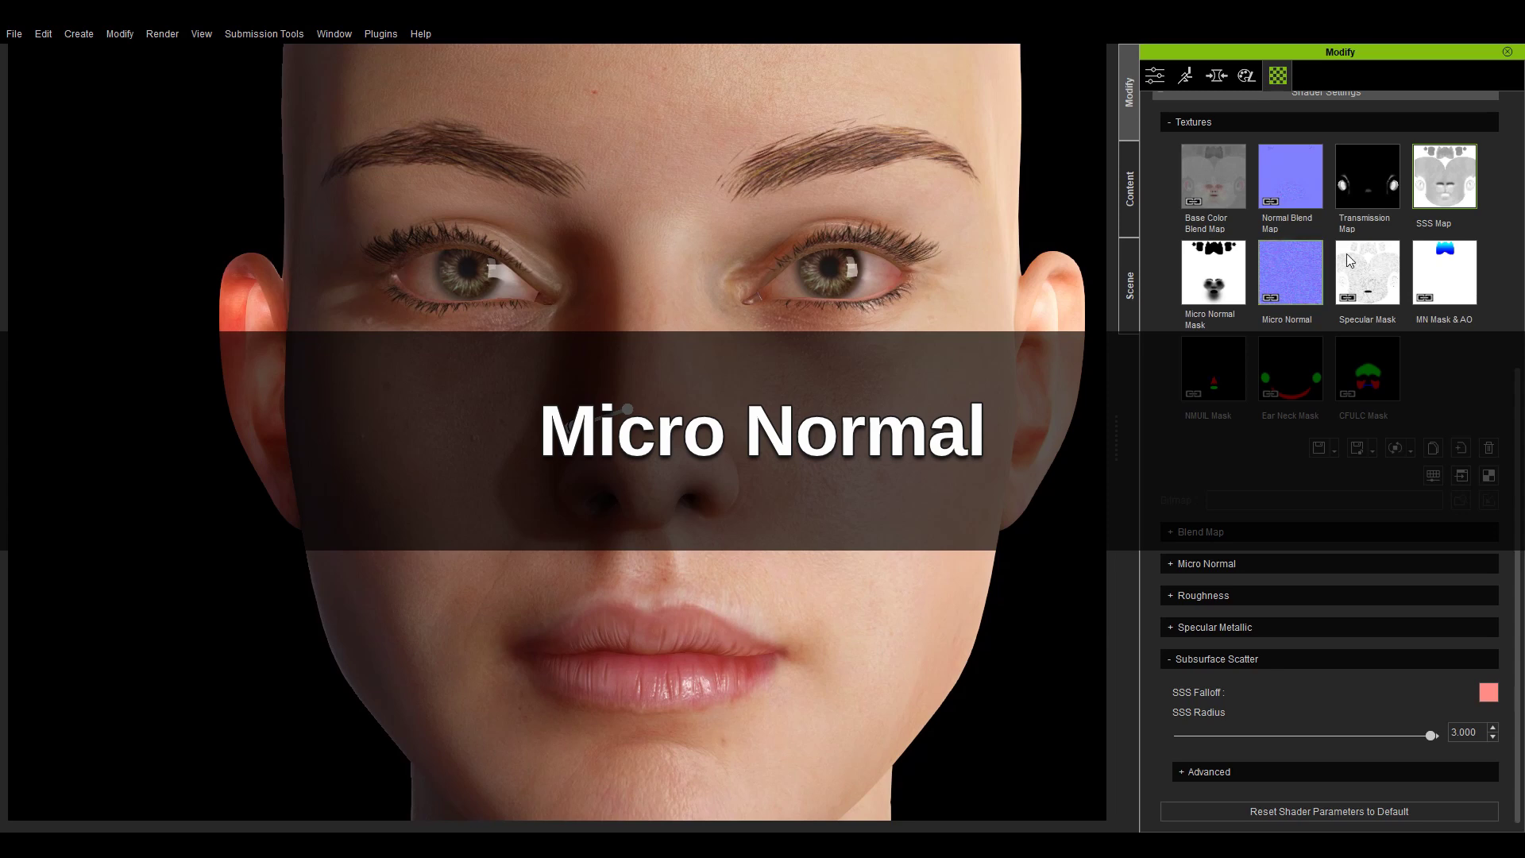
Expand the Micro Normal settings and lower Micro Normal Tiling to about 18.5.
mouse_move(1211, 287)
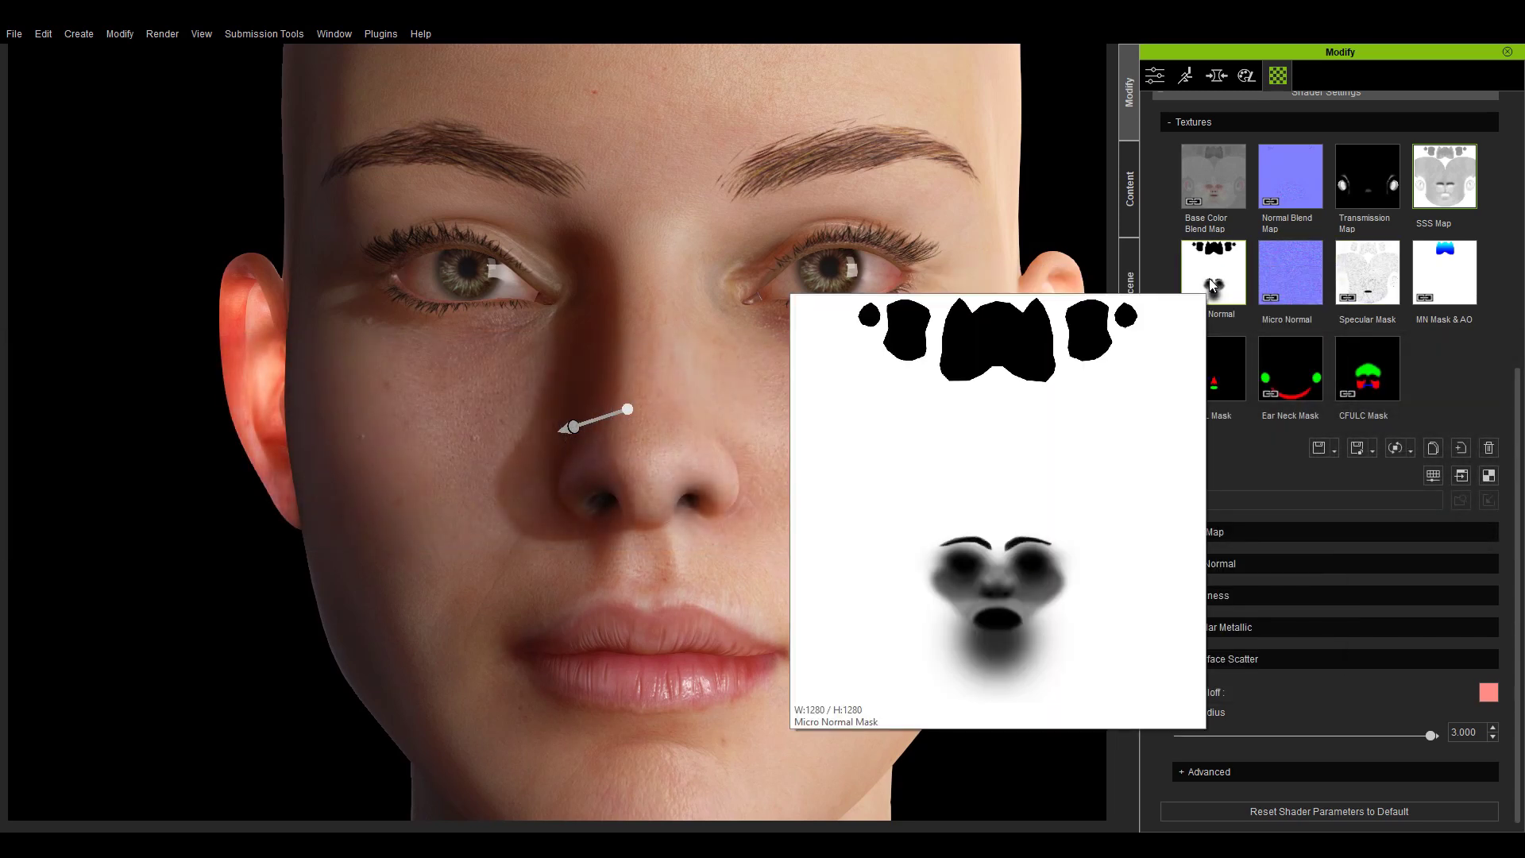
left_click(1211, 286)
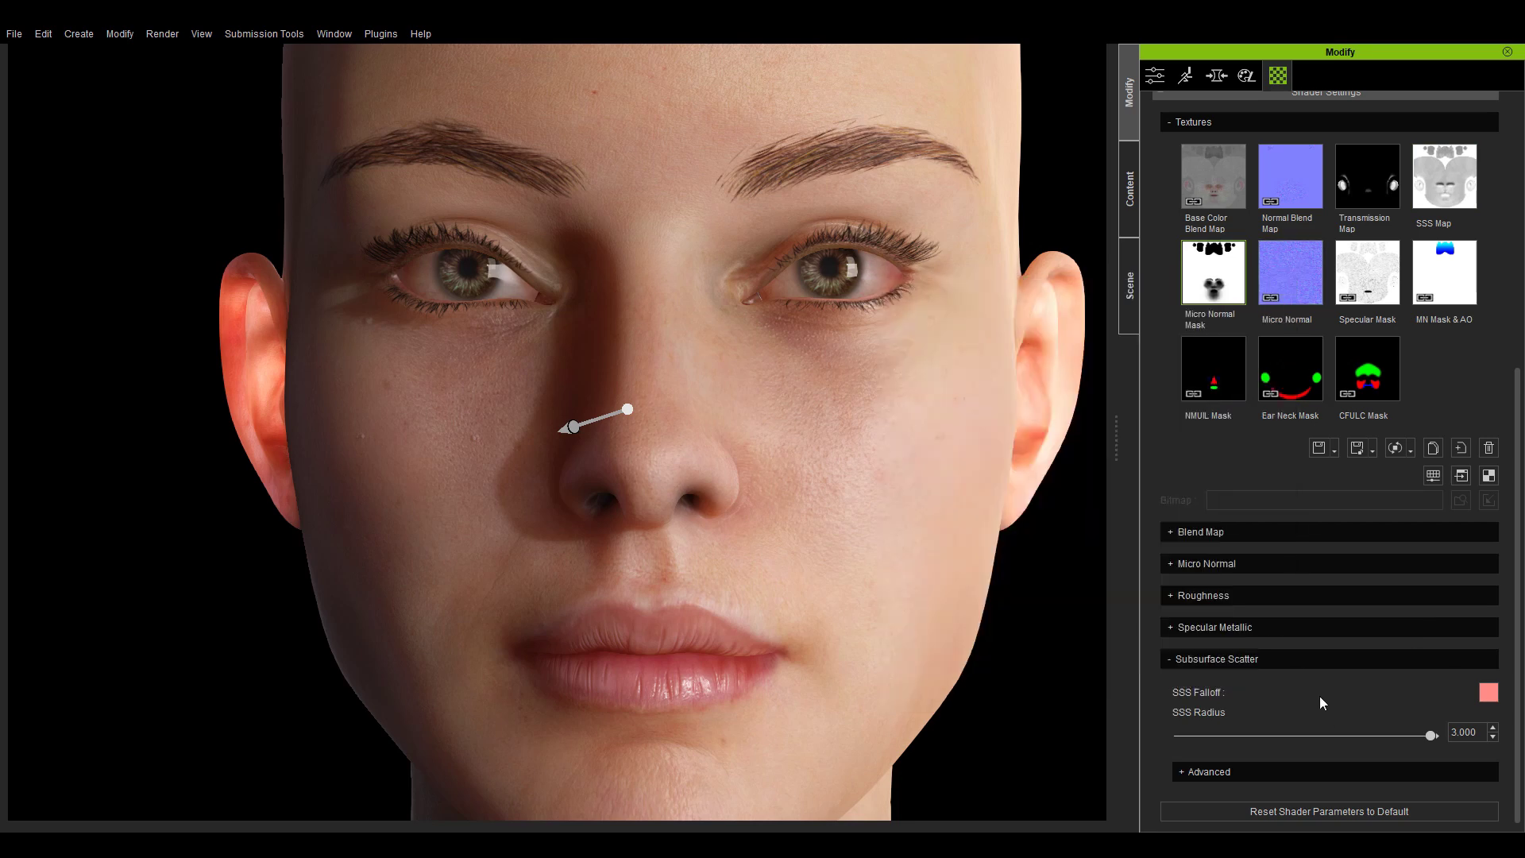
left_click(1297, 661)
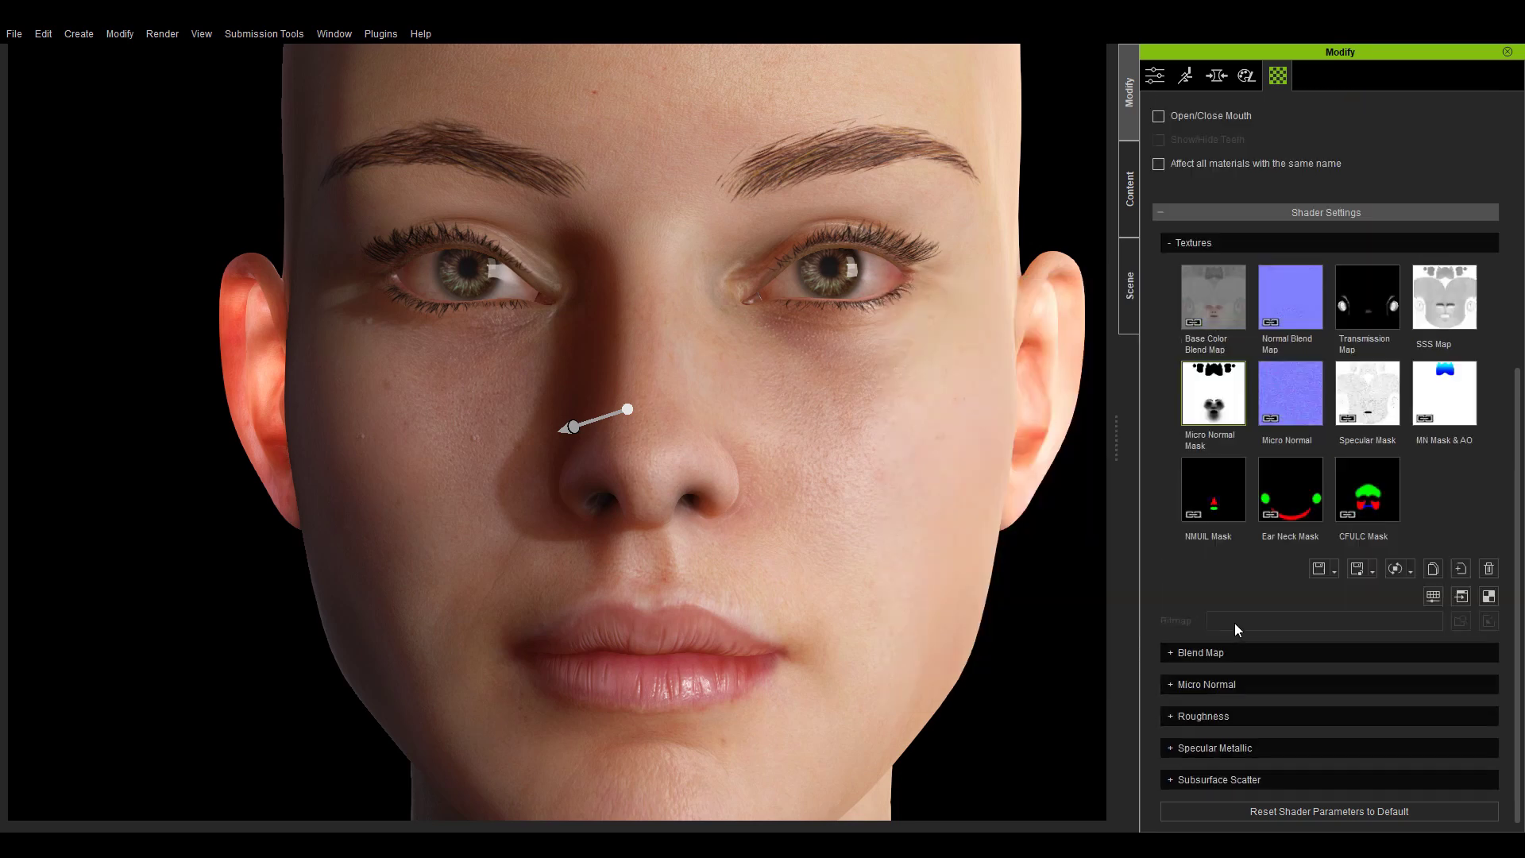
left_click(1209, 683)
scroll(1522, 313, "down", 3)
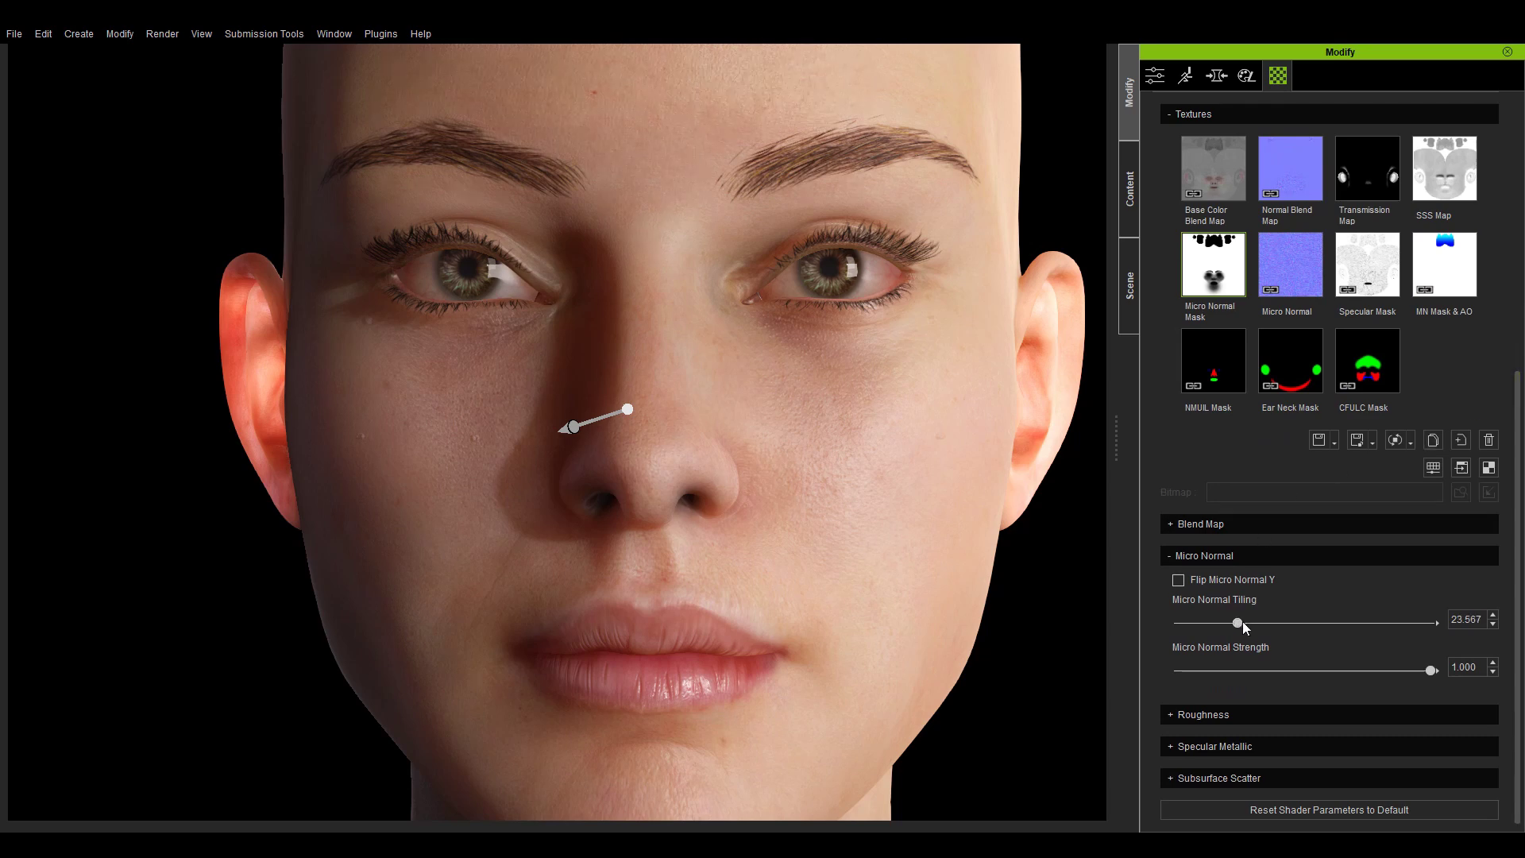
left_click_drag(1242, 621, 1233, 653)
Load New_Graph_normal3.png from Explorer into the Micro Normal texture slot.
key("alt+Tab")
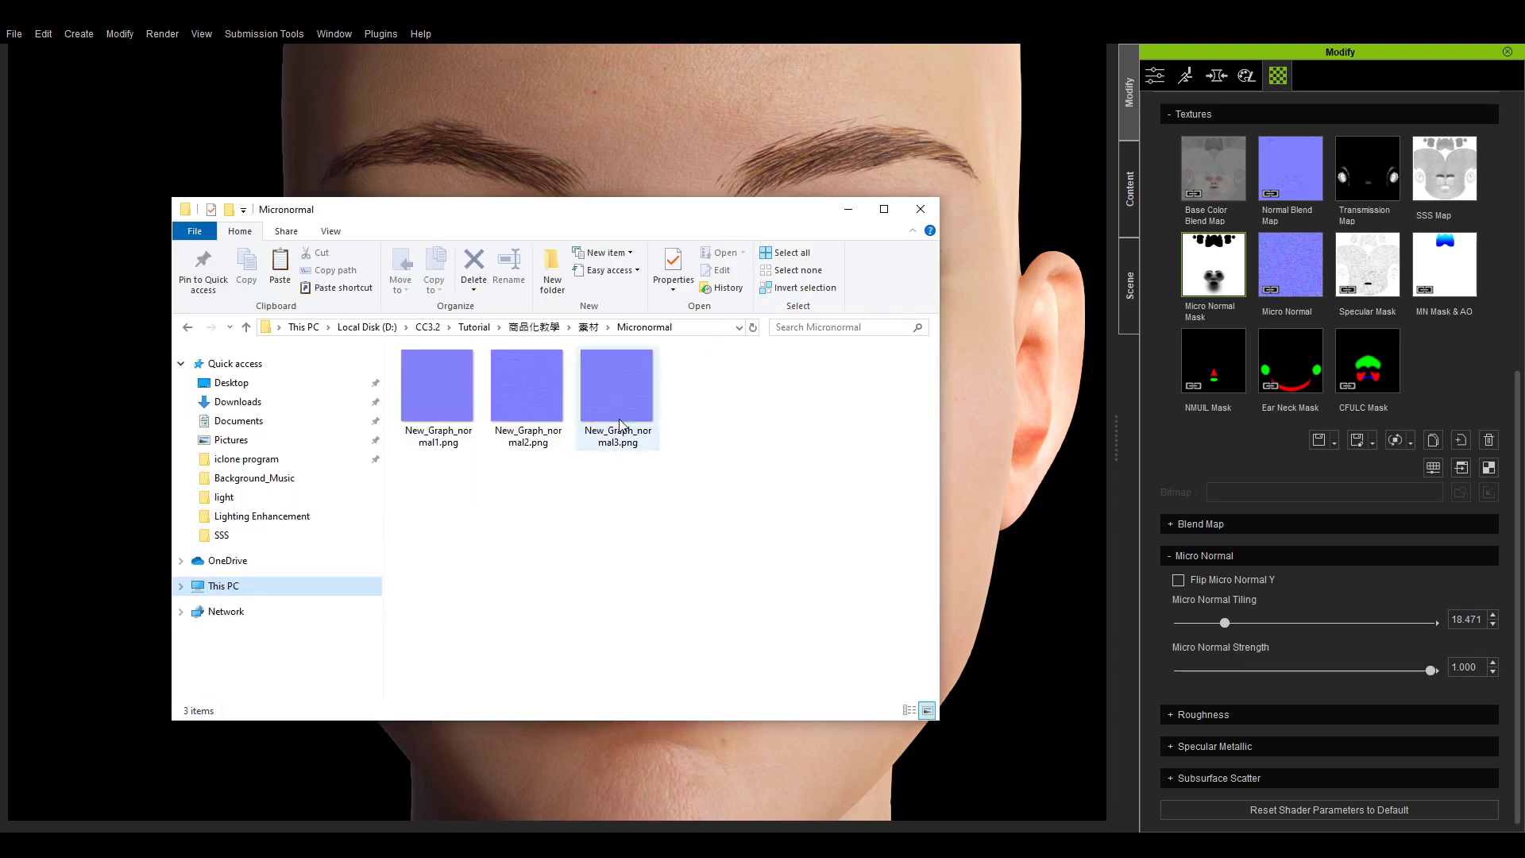
left_click_drag(620, 425, 1284, 270)
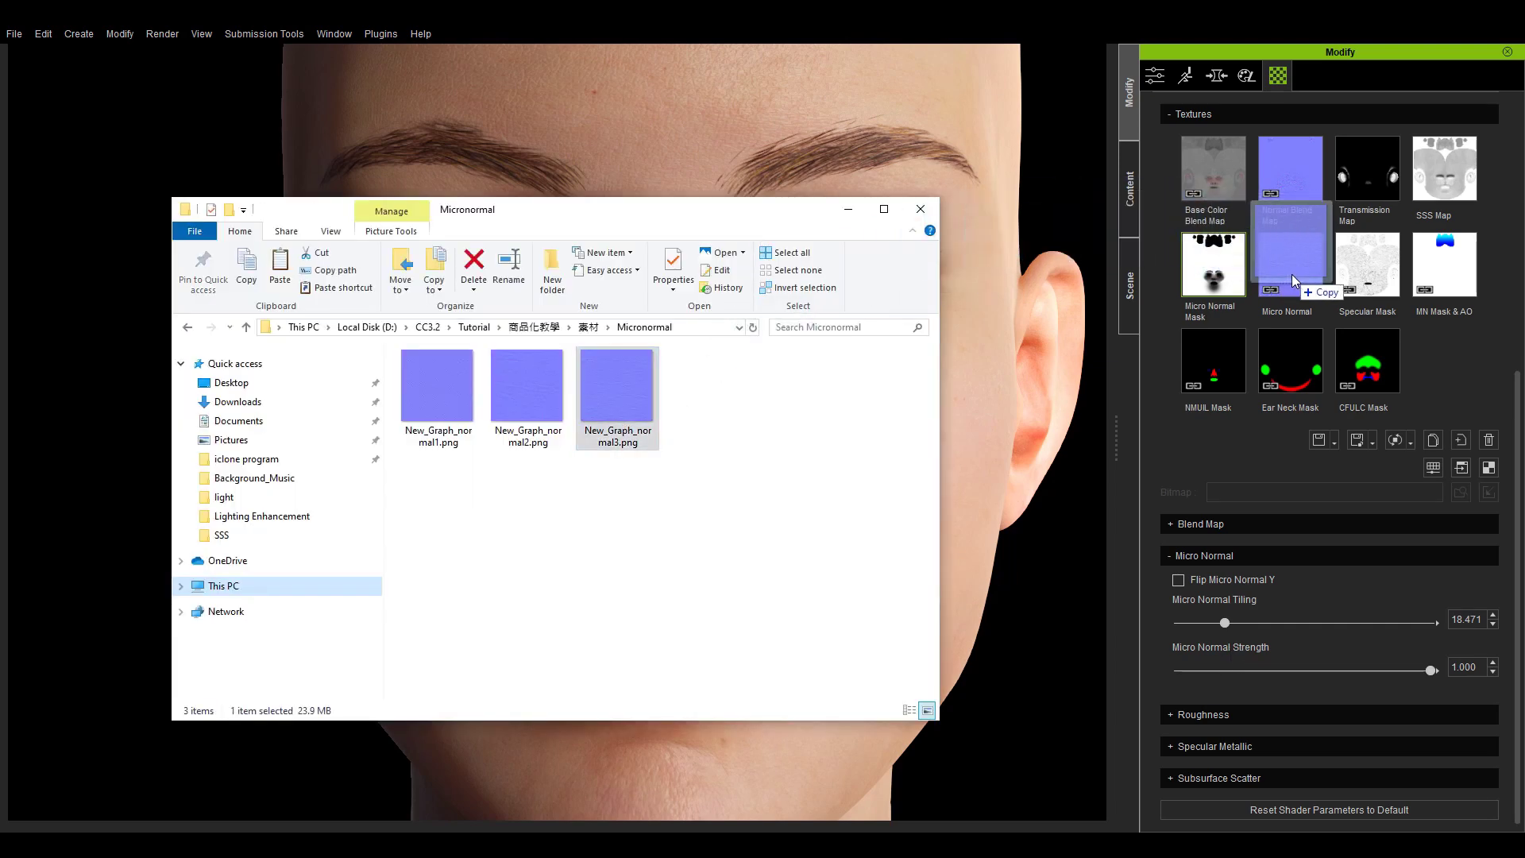
left_click(1299, 290)
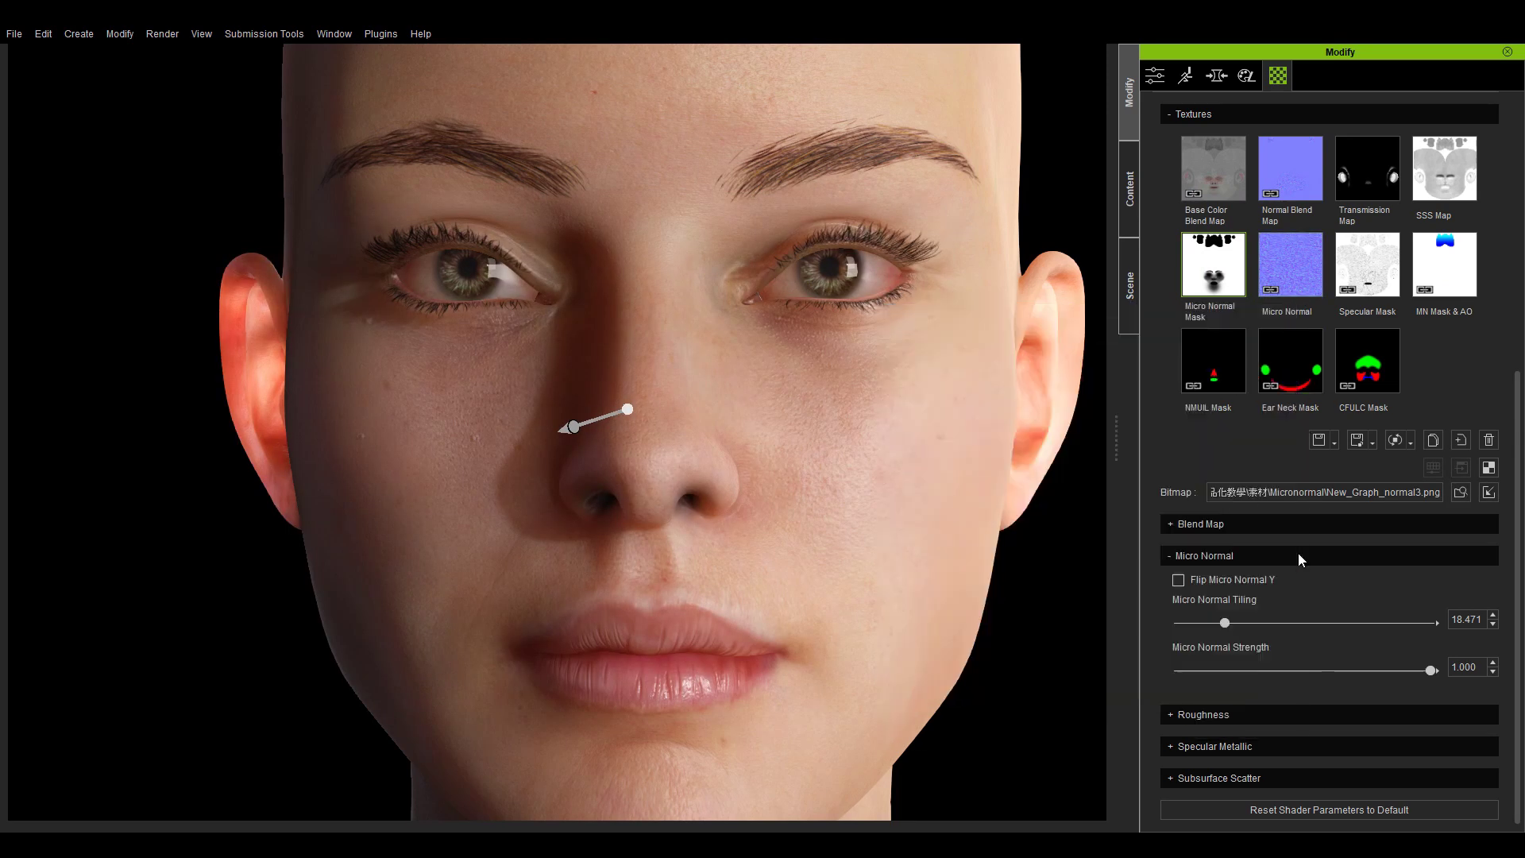
Lower Micro Normal Tiling to 10.51 and compare Micro Normal Strength at 0 and at full 1.0.
left_click_drag(1227, 623, 1193, 627)
left_click_drag(1177, 670, 1316, 686)
left_click_drag(1410, 725, 1067, 725)
left_click_drag(1330, 727, 1503, 744)
right_click_drag(858, 436, 794, 453)
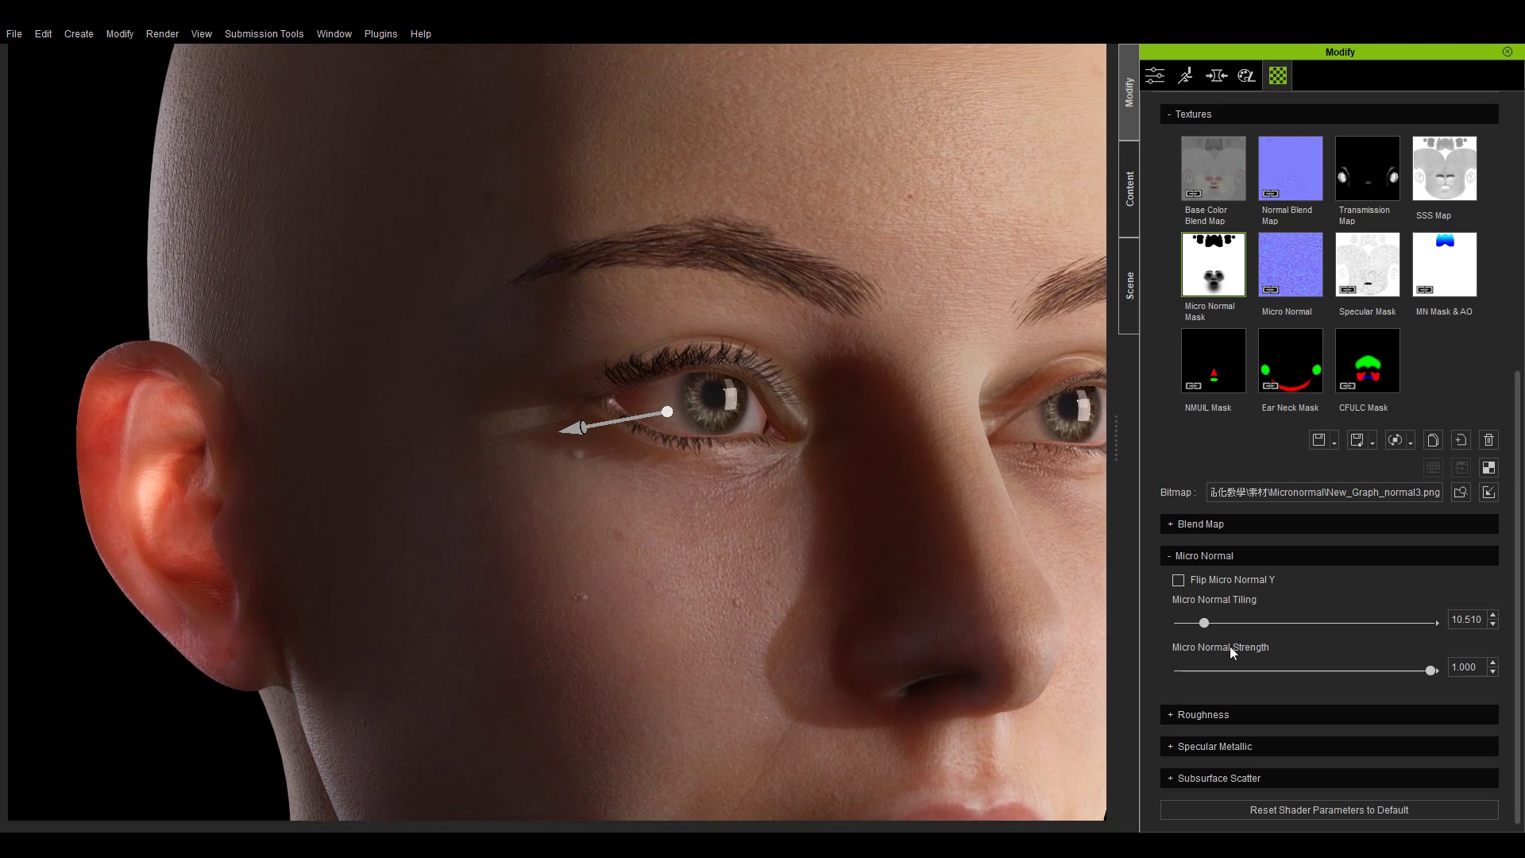
left_click_drag(1420, 667, 1119, 666)
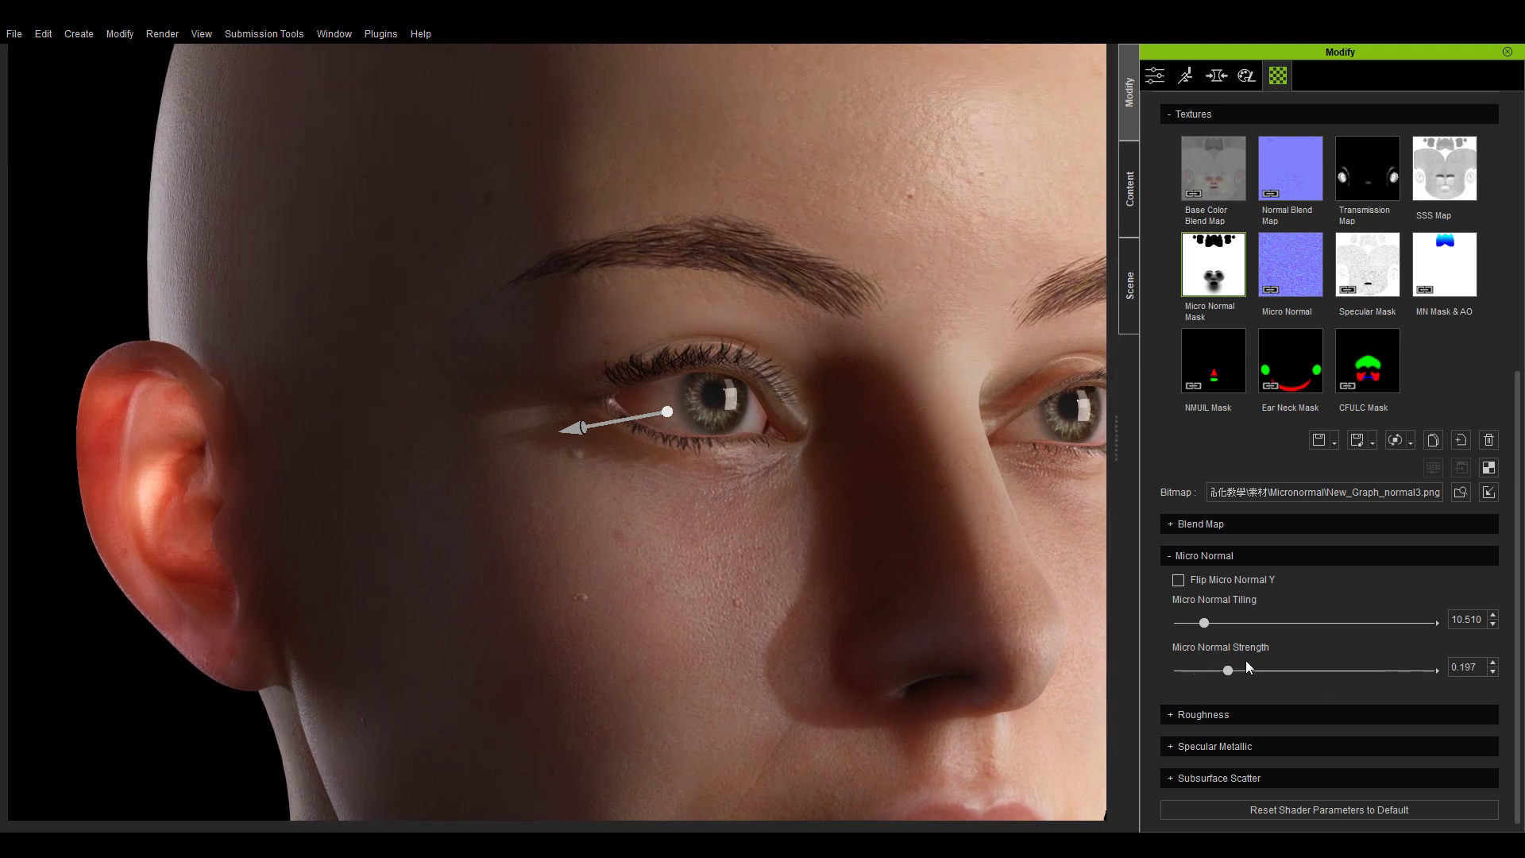
left_click_drag(1246, 664, 1431, 696)
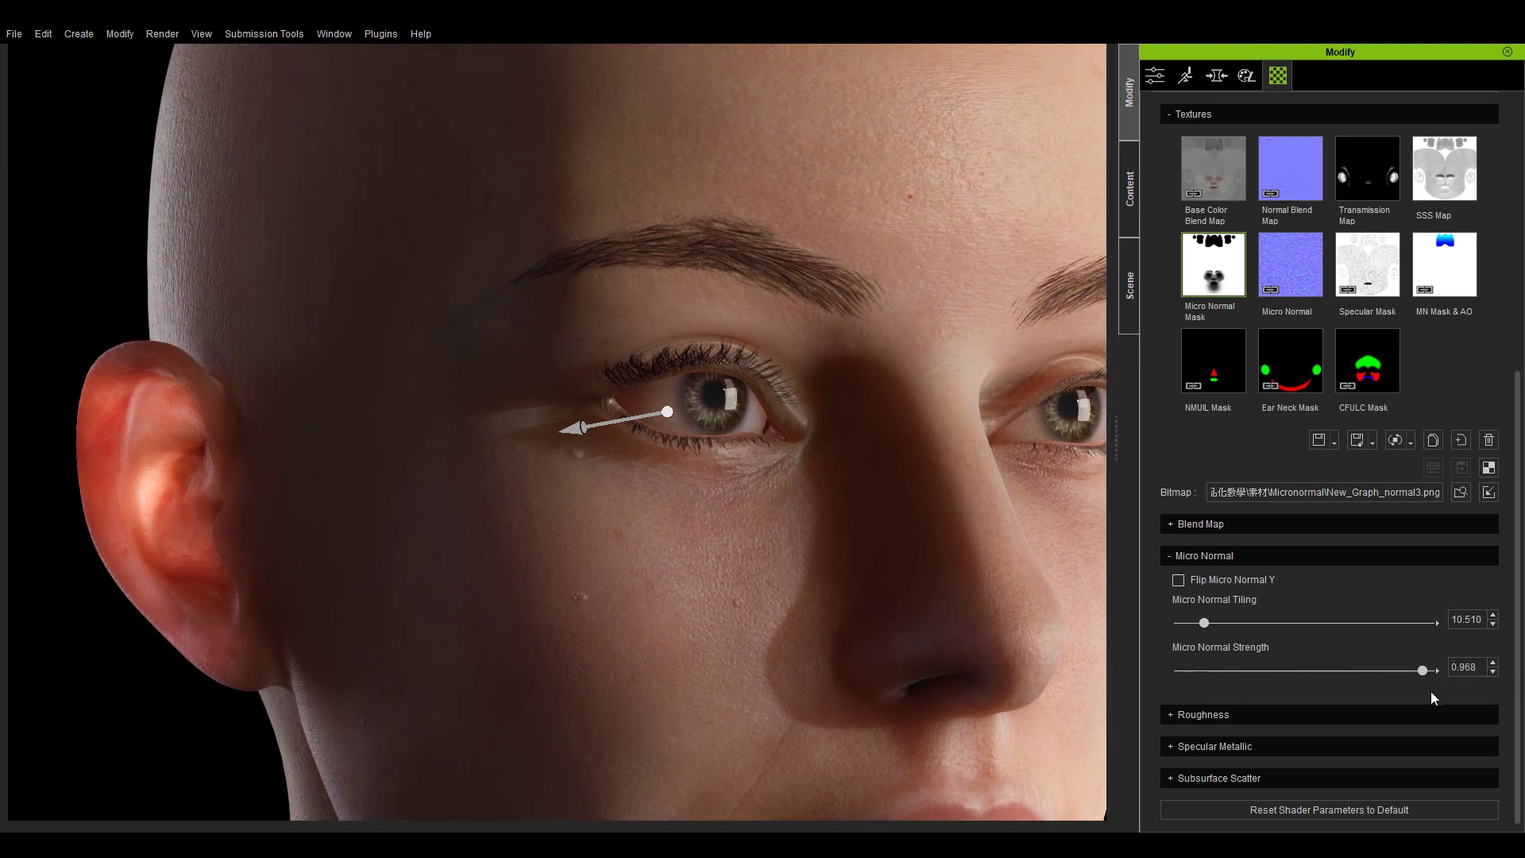
middle_click_drag(926, 566, 851, 416)
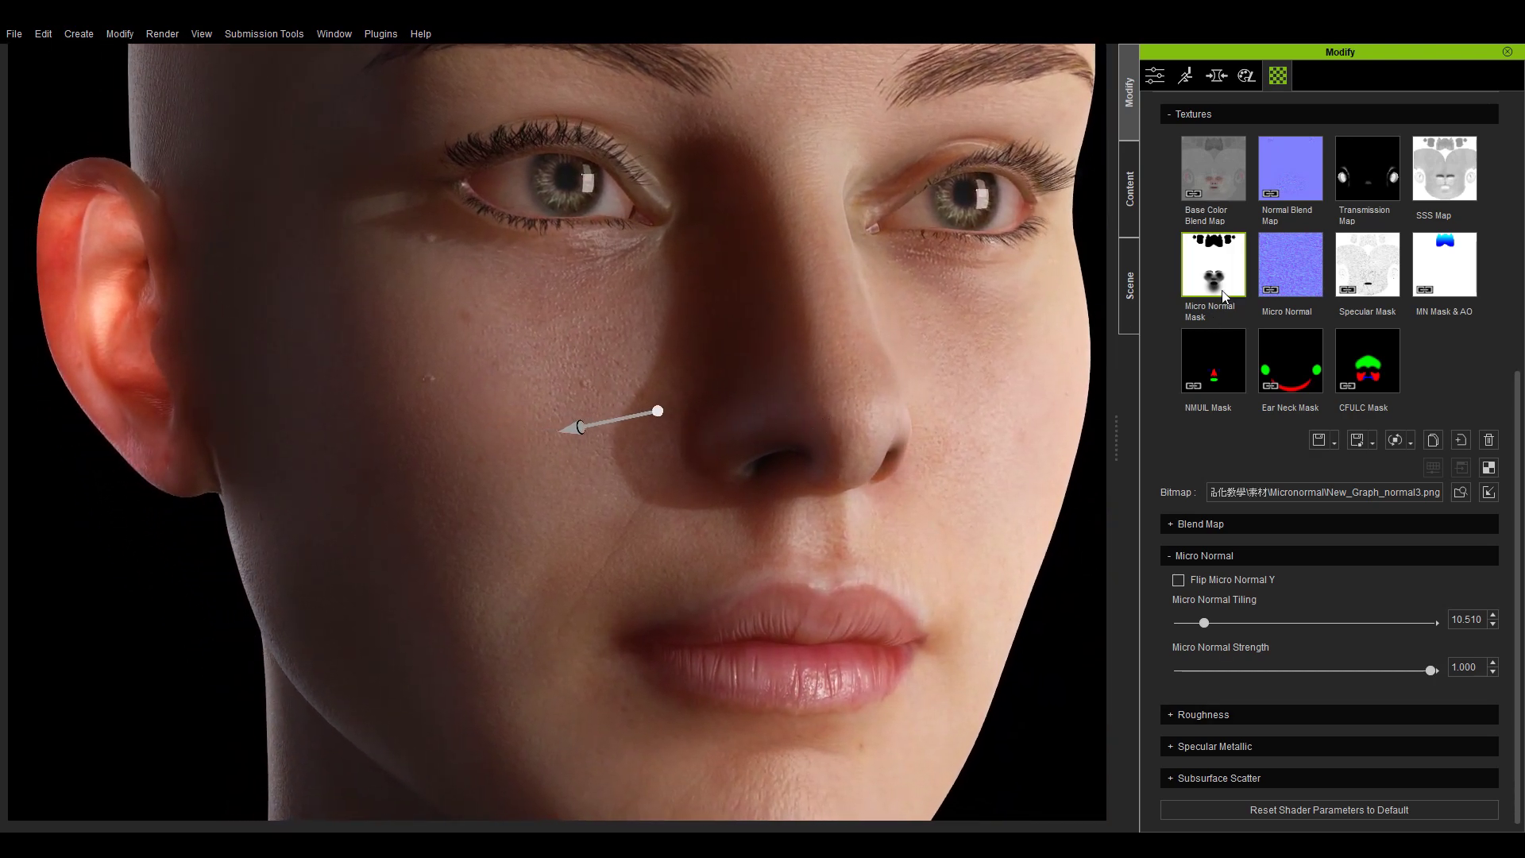
Open the Micro Normal Mask texture in the external image editor.
mouse_move(1223, 296)
left_click(1488, 494)
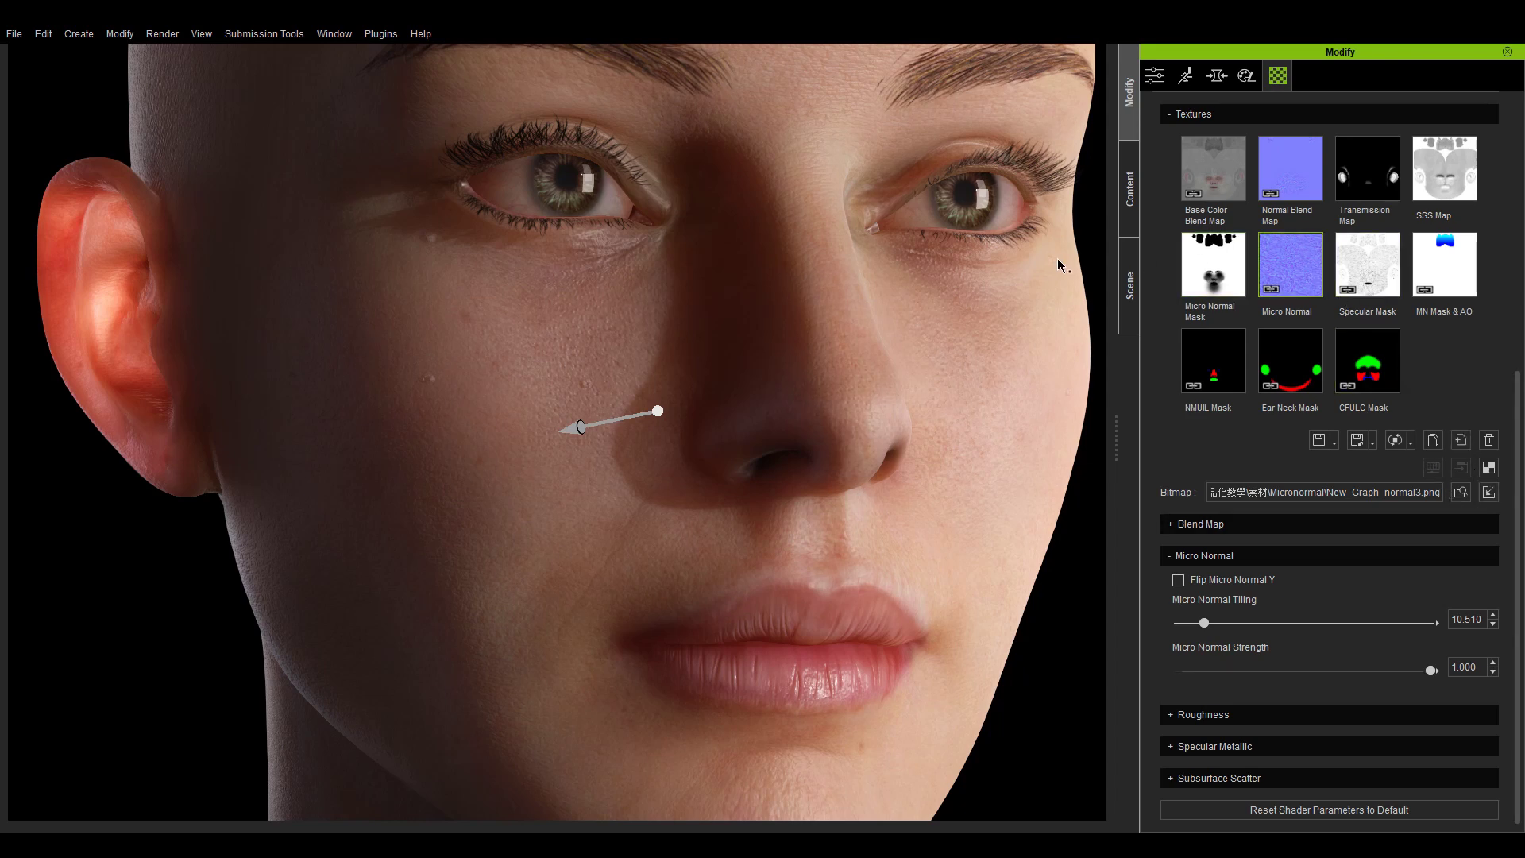
left_click(1236, 268)
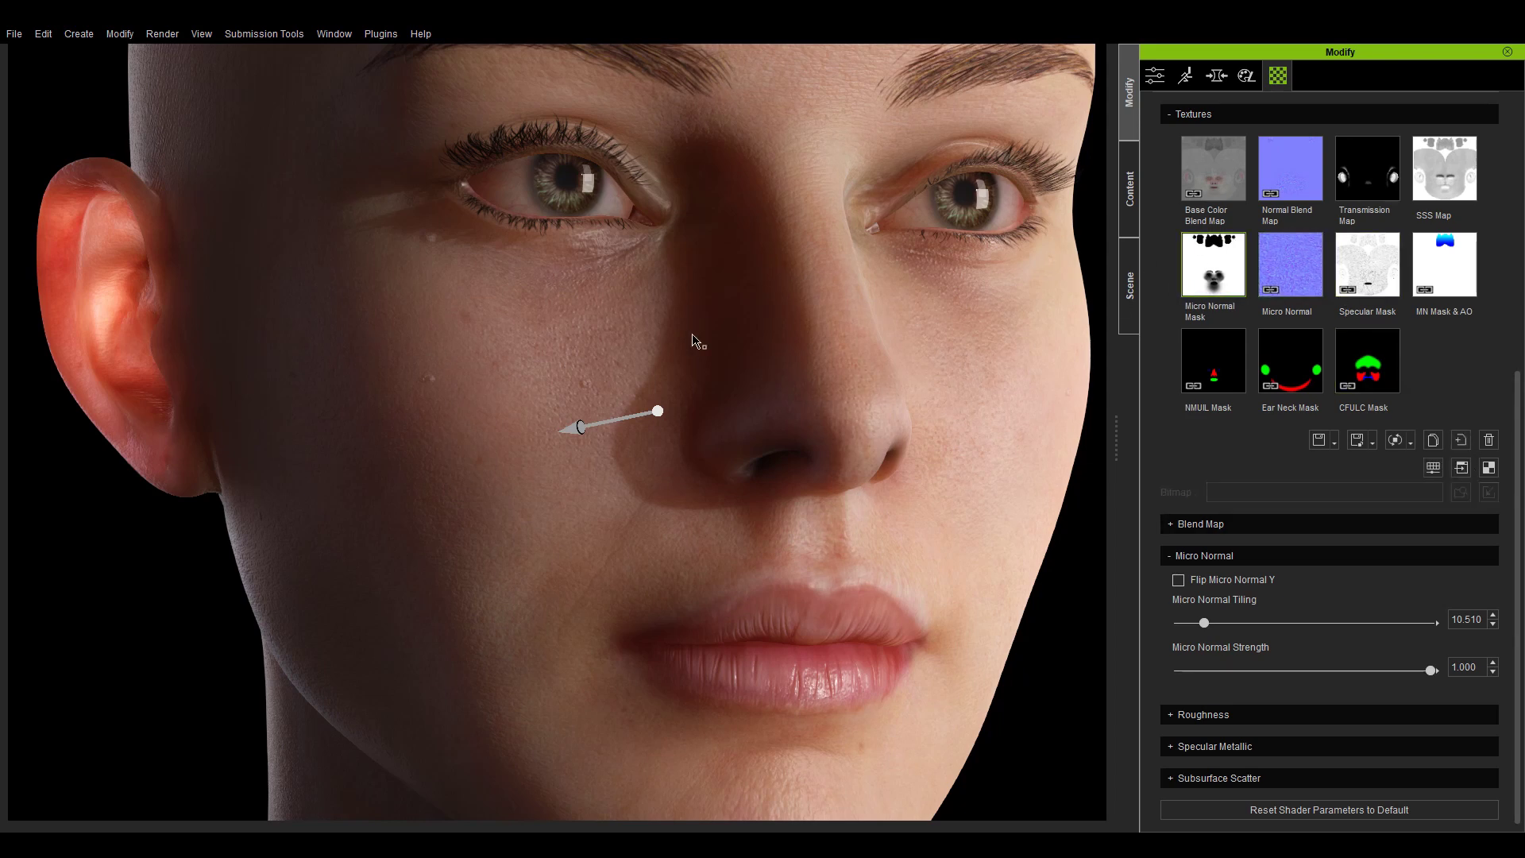
left_click(1461, 468)
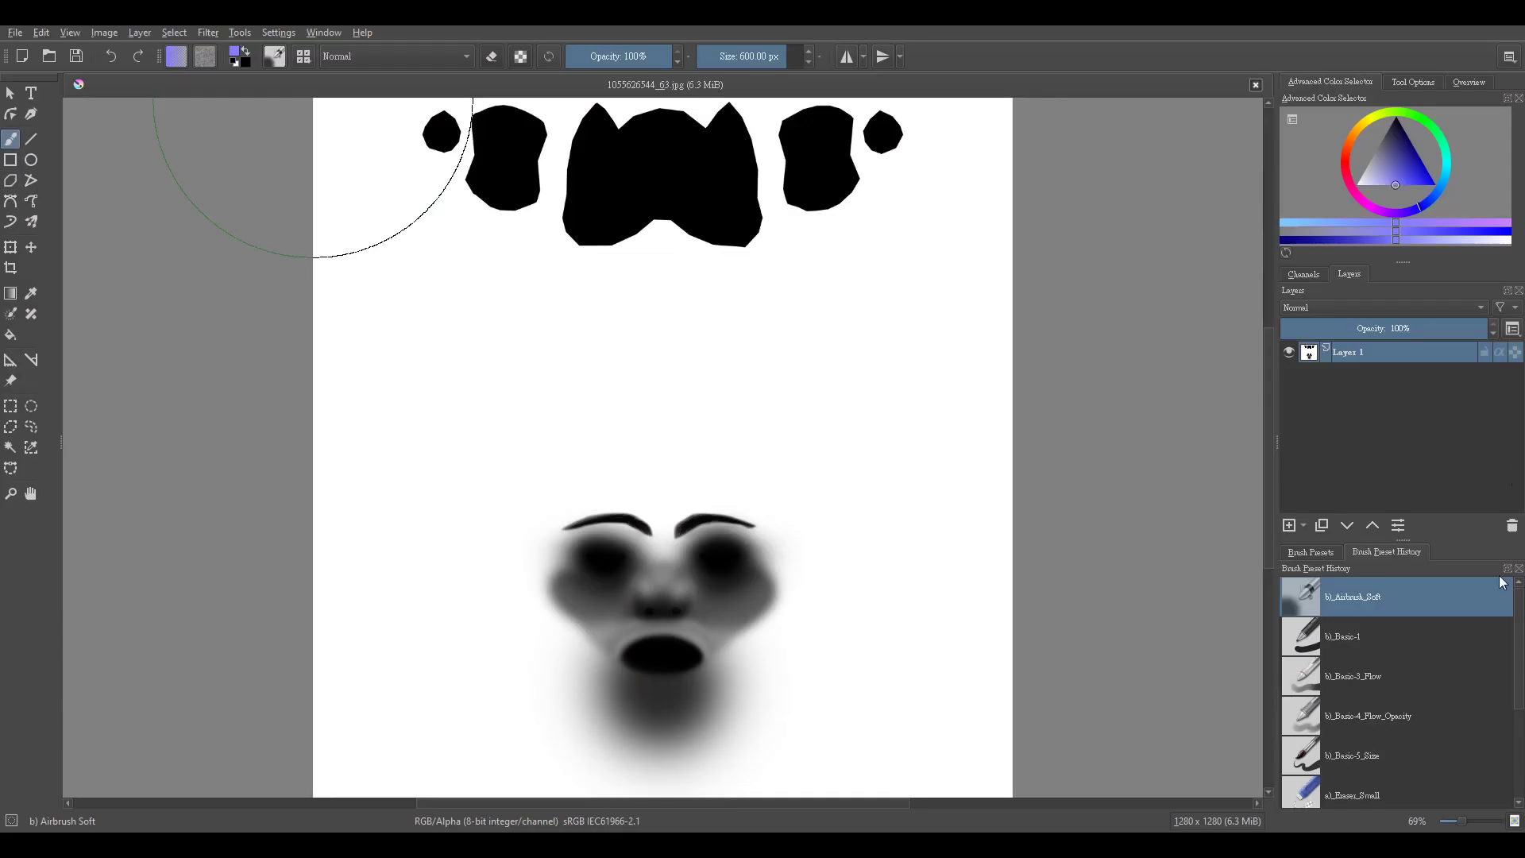
Paint white over the eyes, nose and mouth areas of the mask.
left_click(31, 222)
key("d")
key("x")
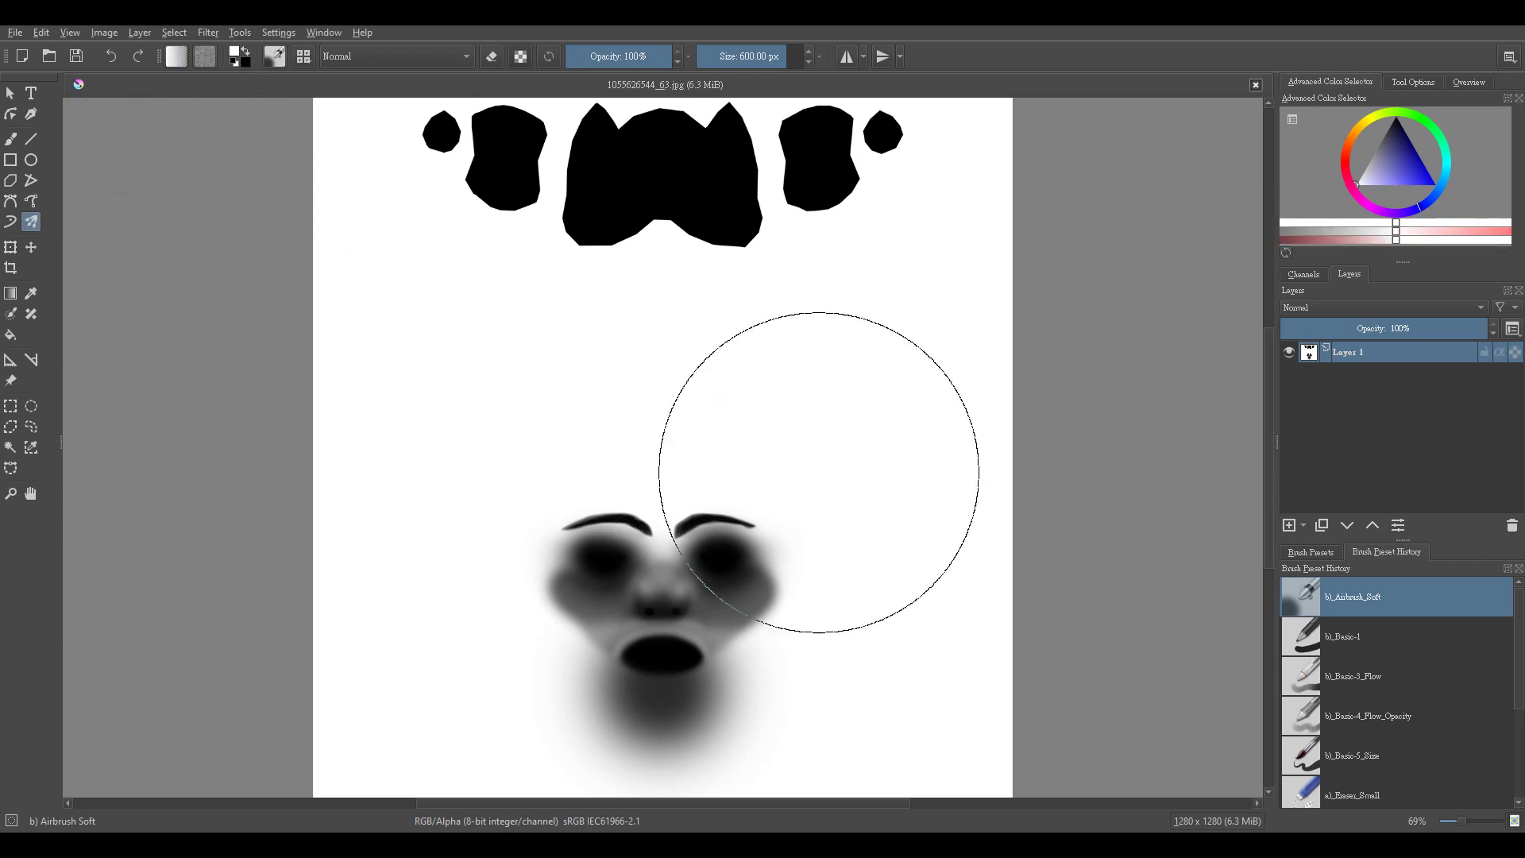
mouse_move(638, 481)
left_mouse_down()
mouse_move(599, 479)
mouse_move(599, 531)
mouse_move(657, 544)
mouse_move(548, 659)
mouse_move(749, 715)
mouse_move(769, 660)
mouse_move(521, 551)
left_mouse_up()
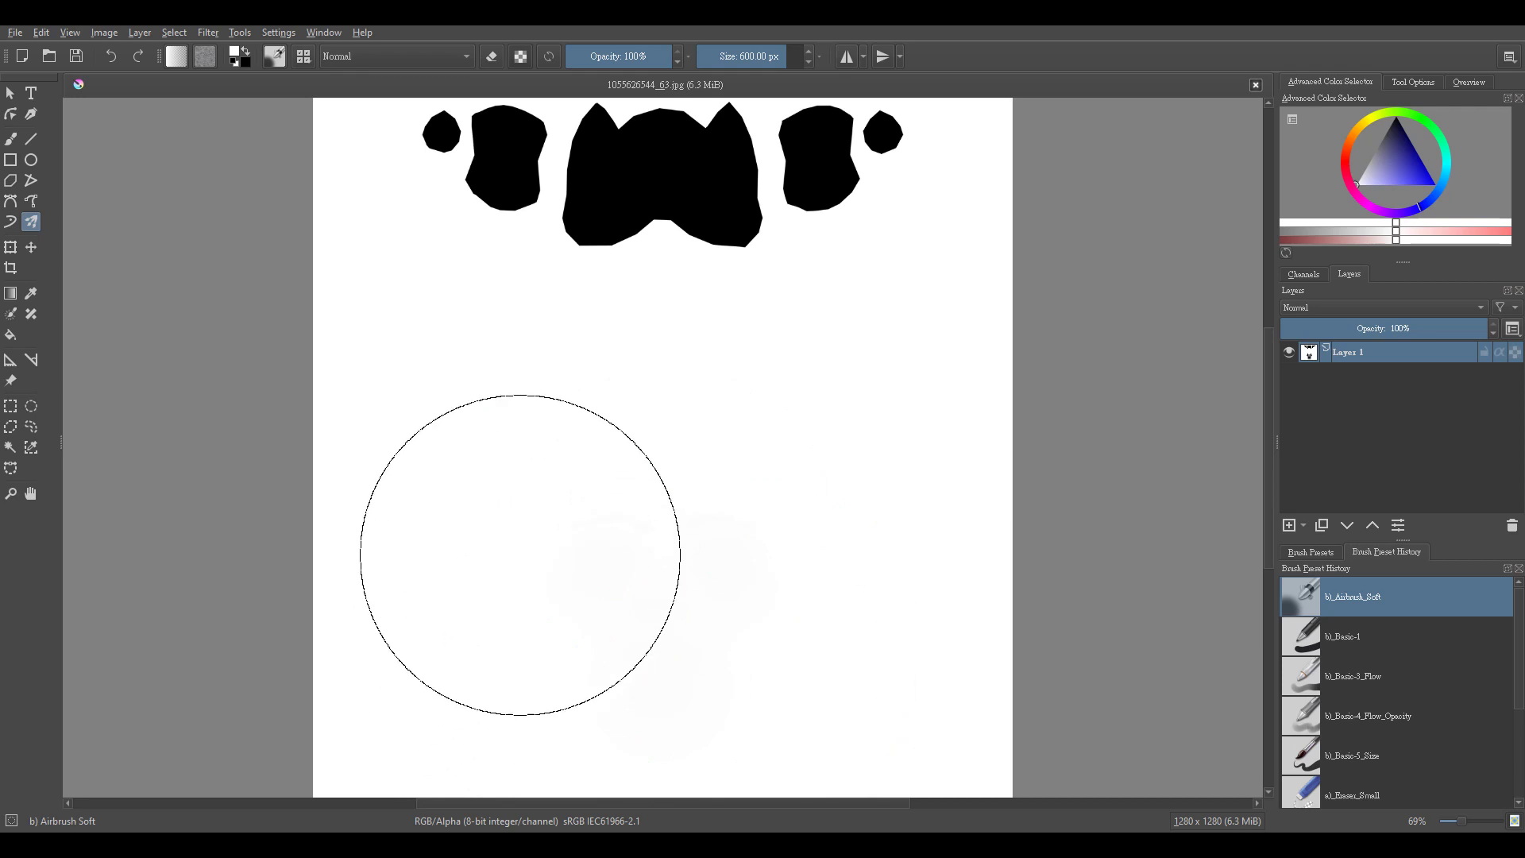
Save the edited mask as JPEG and return to Character Creator.
left_click(14, 32)
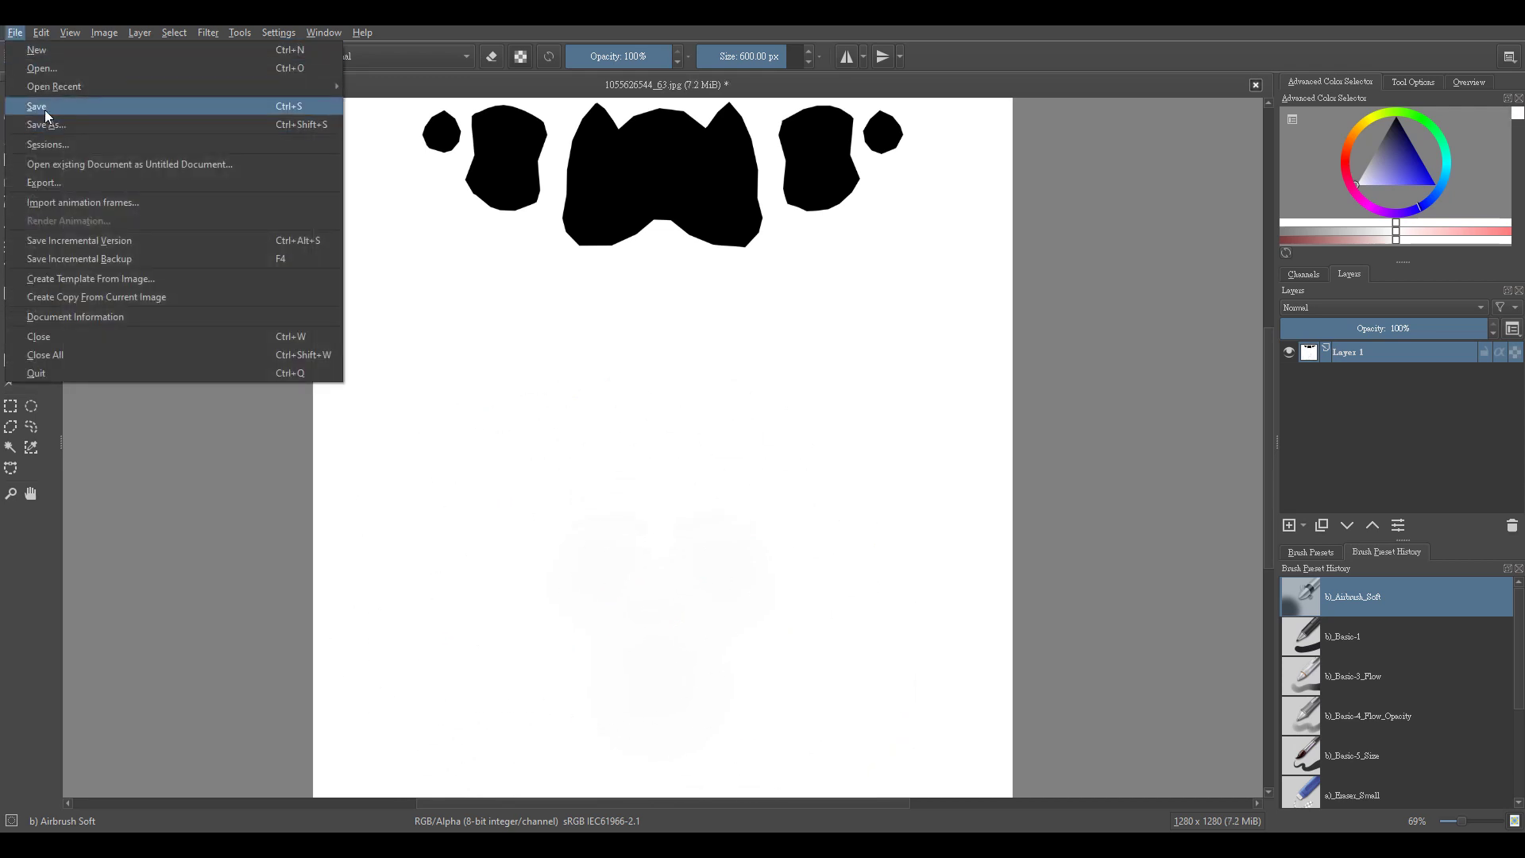
left_click(44, 109)
left_click(1058, 587)
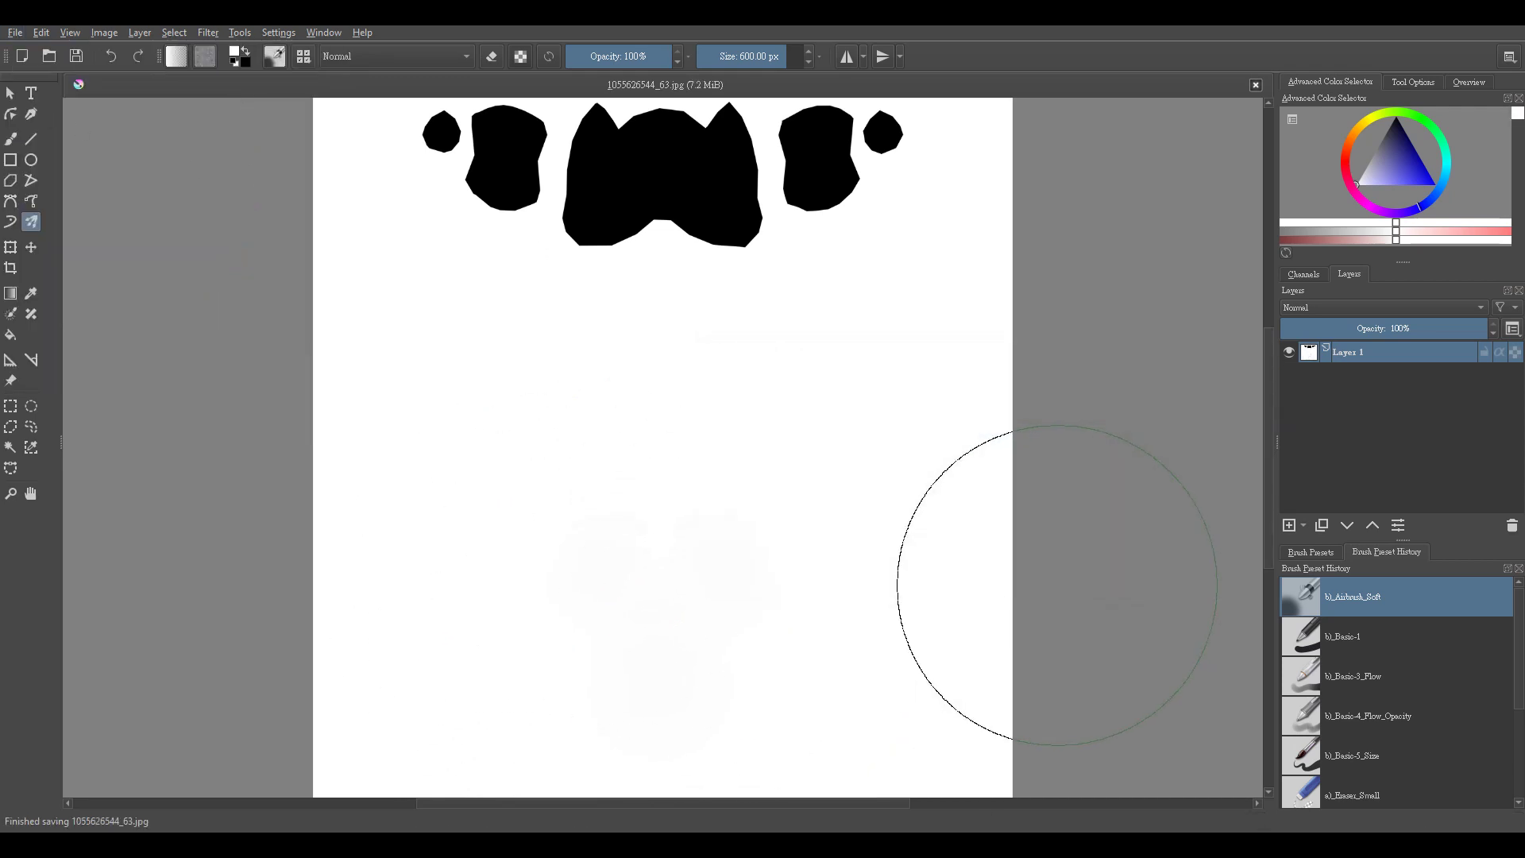
key("alt+Tab")
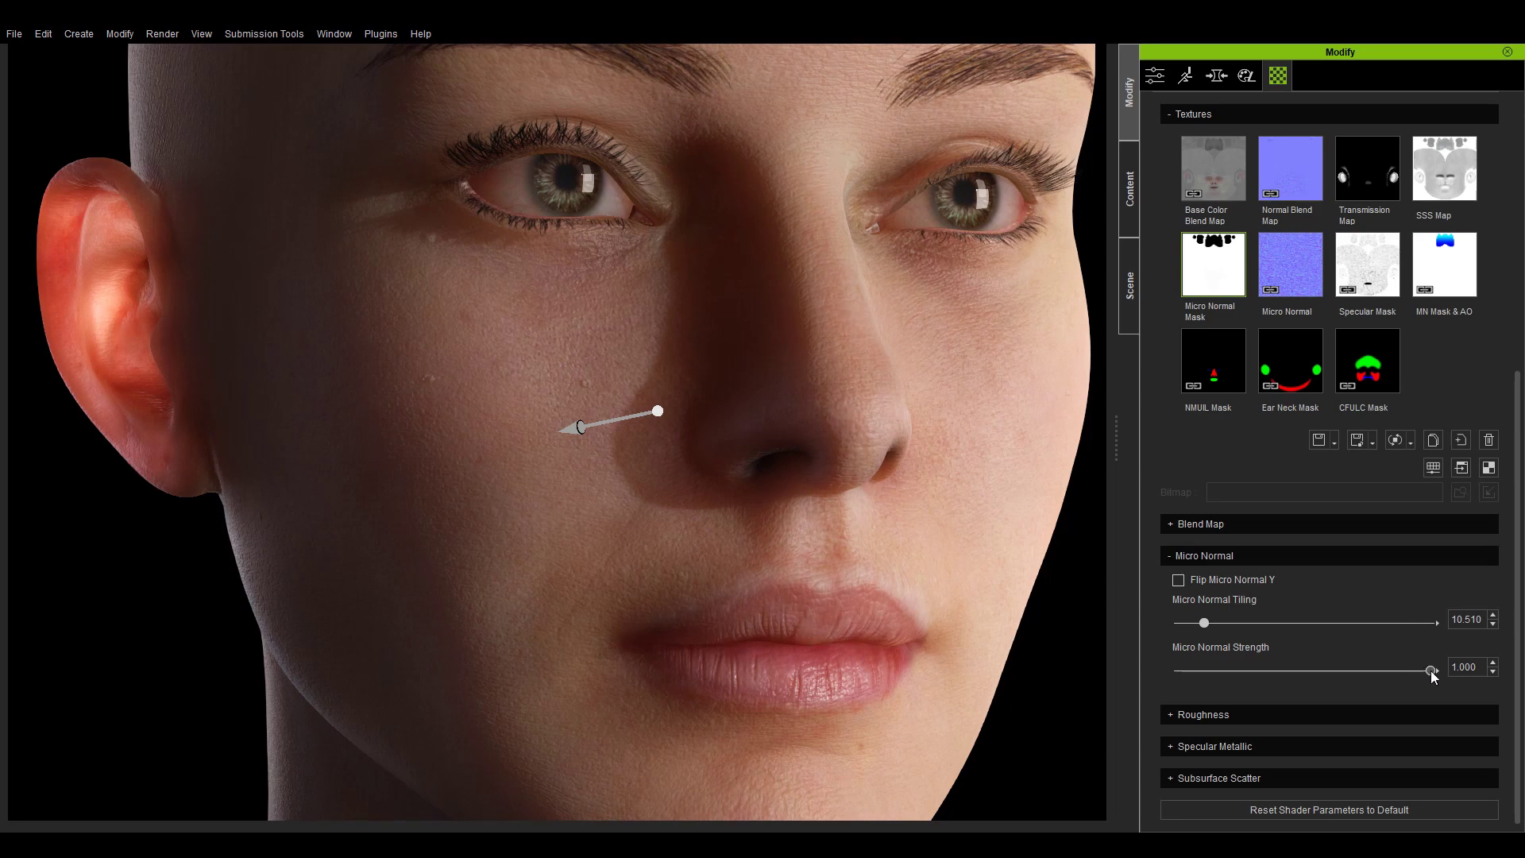
Set Micro Normal Strength to about 0.51 and collapse the Micro Normal section.
left_click_drag(1316, 671, 1188, 671)
left_click_drag(1436, 659, 1327, 648)
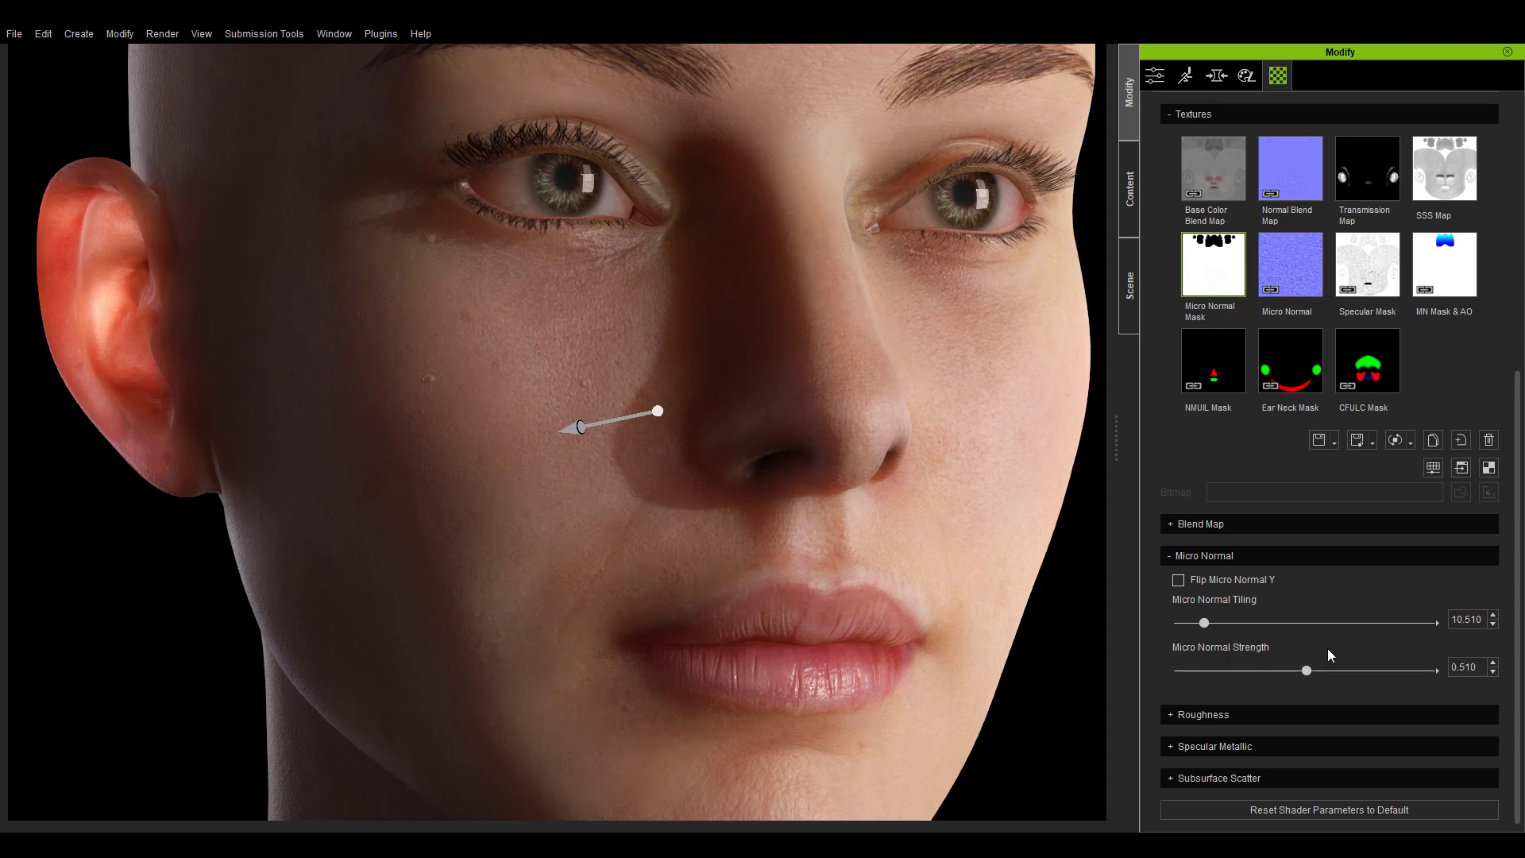
left_click(1239, 560)
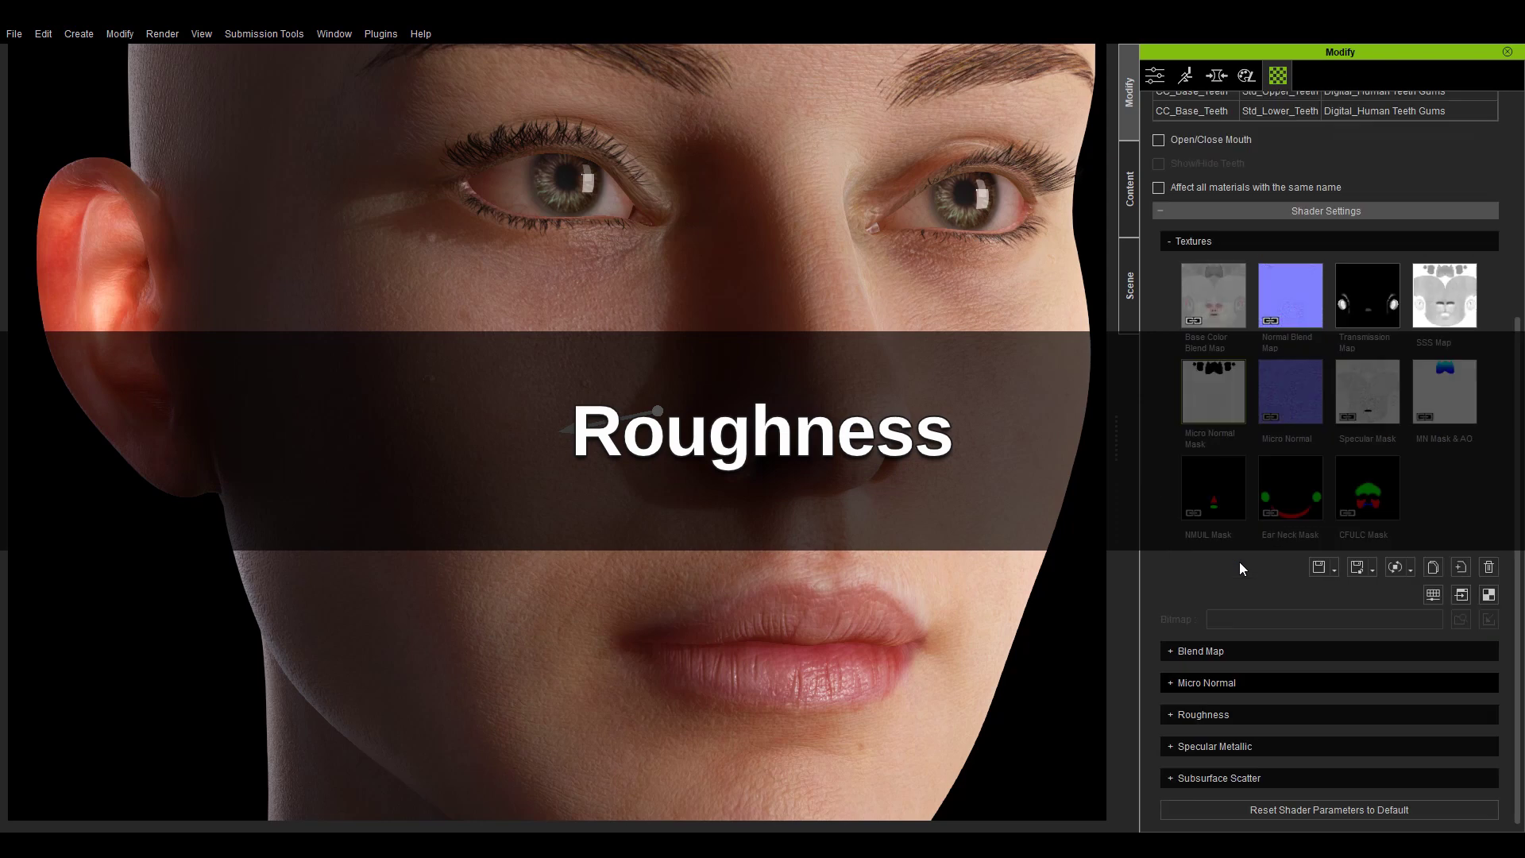
Enable Keep Original Roughness and switch to the head's Texture Settings.
left_click(1228, 715)
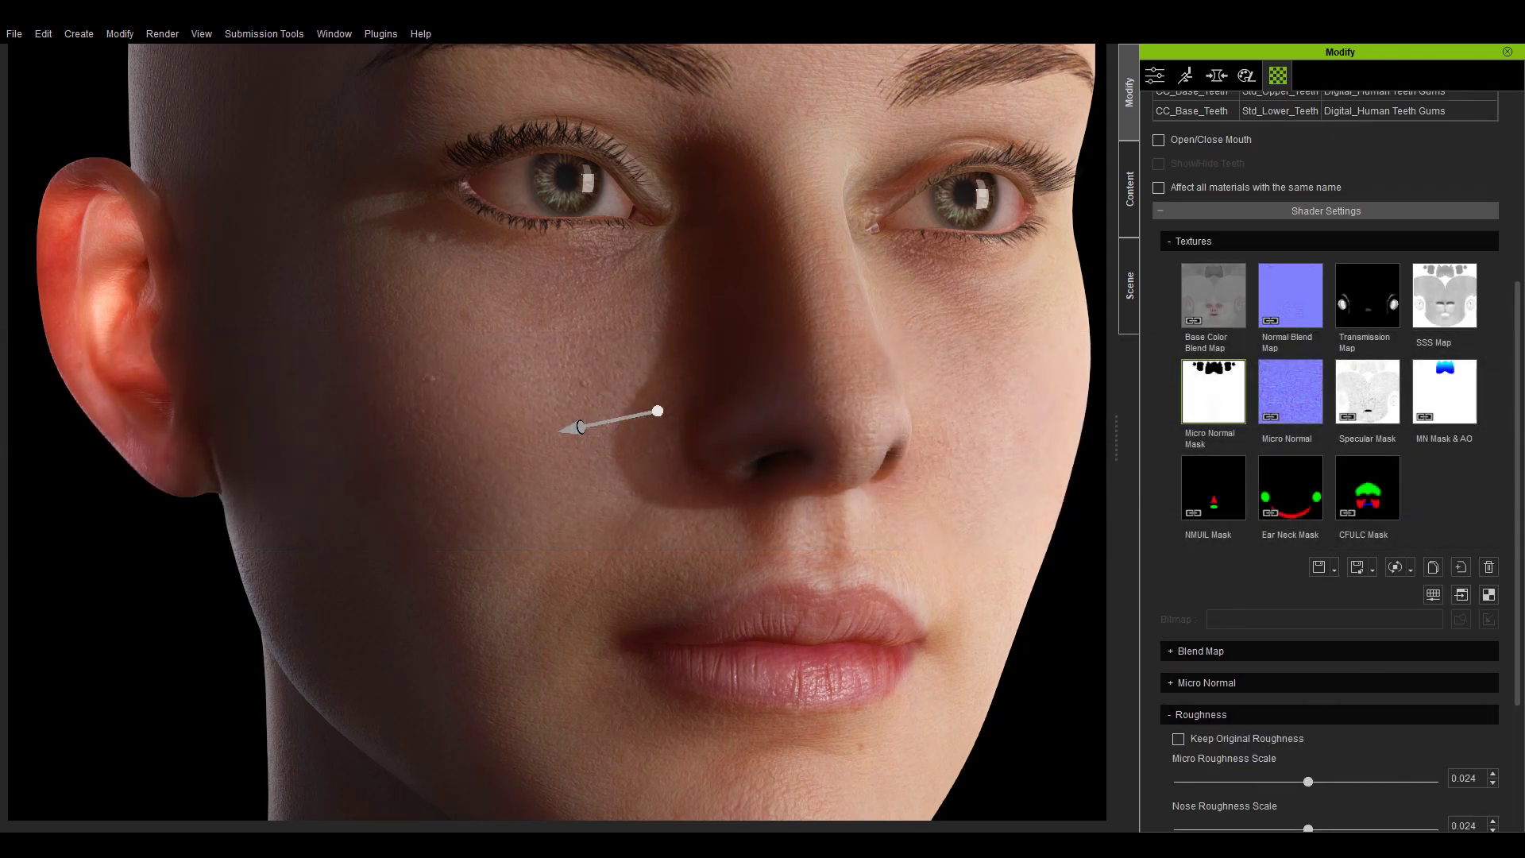
left_click_drag(1516, 518, 1516, 615)
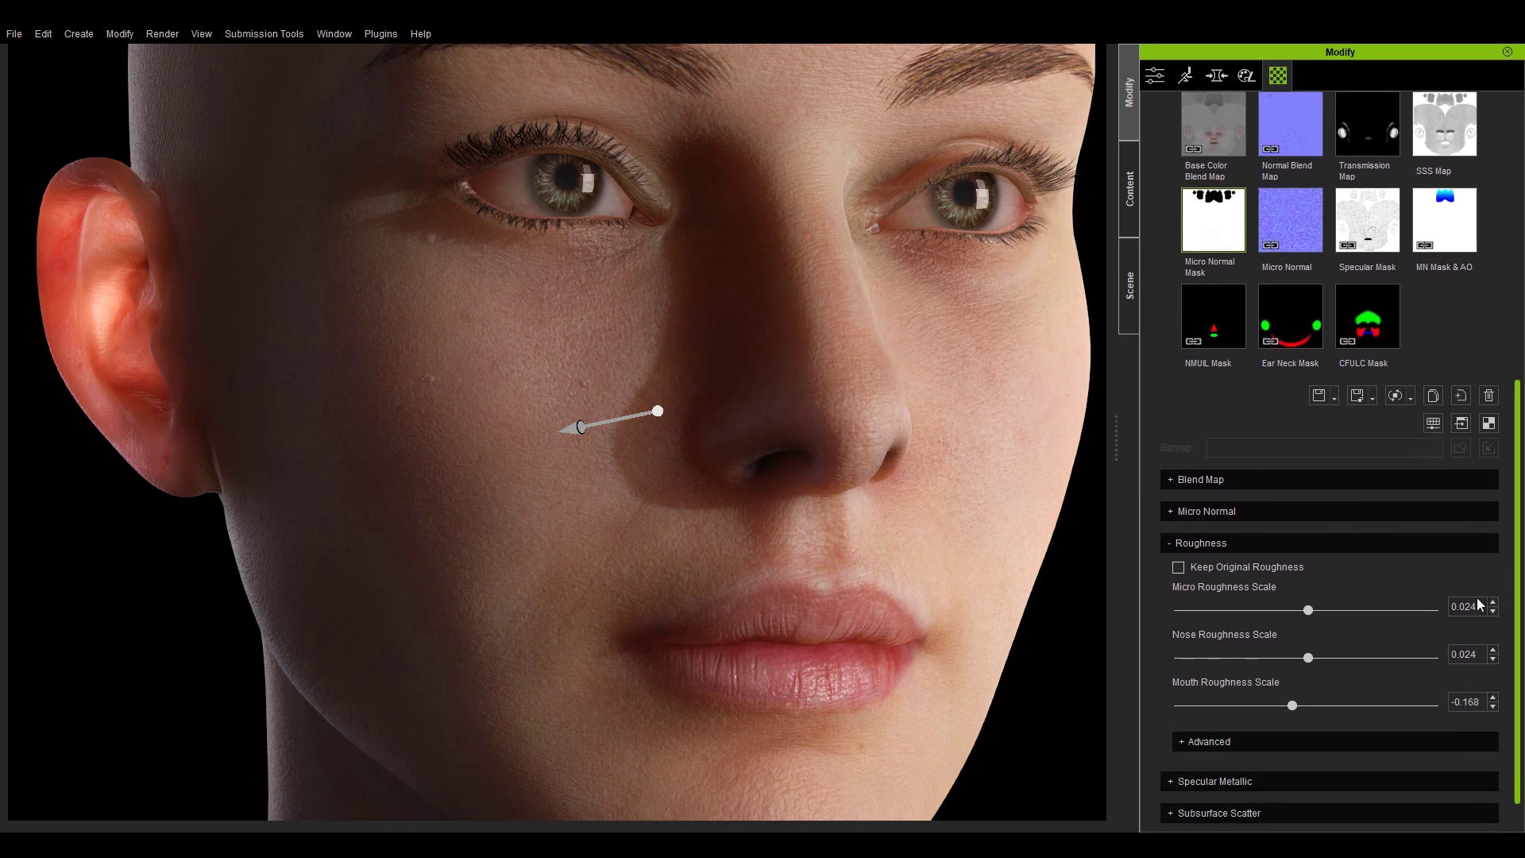
left_click(1182, 569)
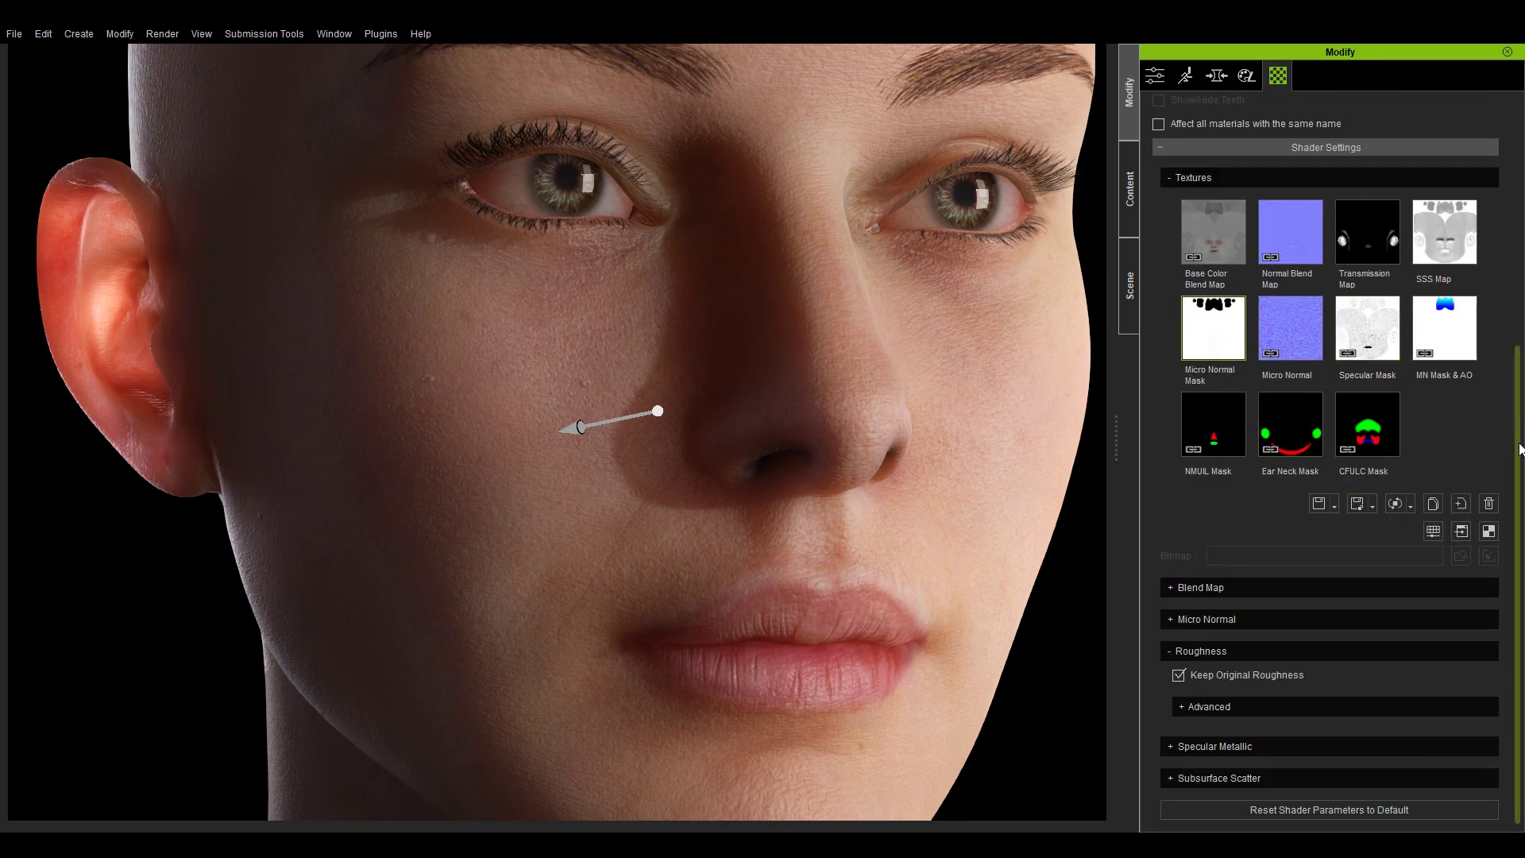
left_click_drag(1515, 422, 1509, 240)
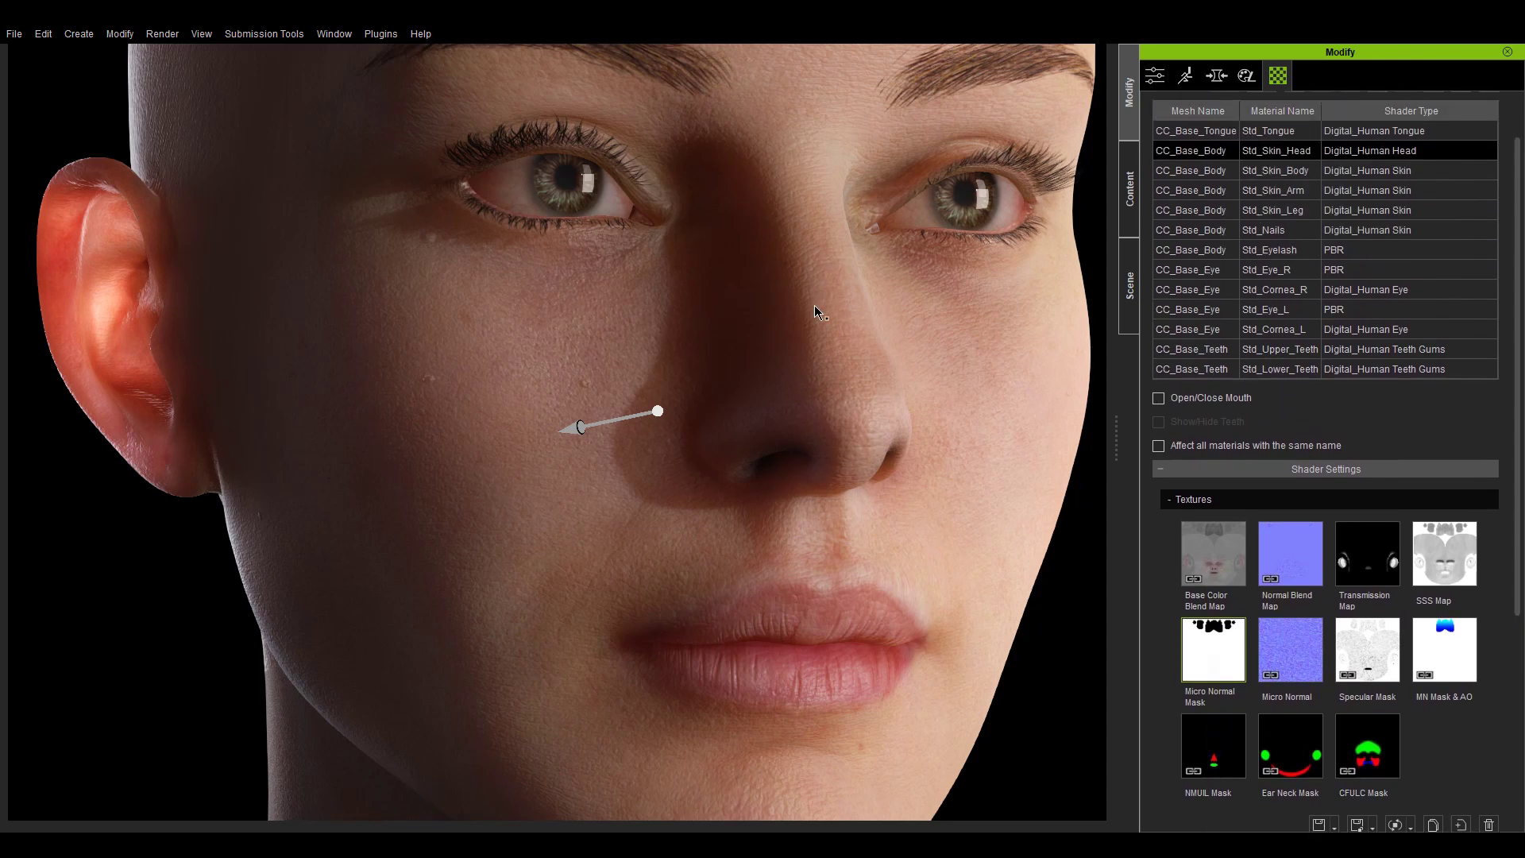
left_click(1249, 468)
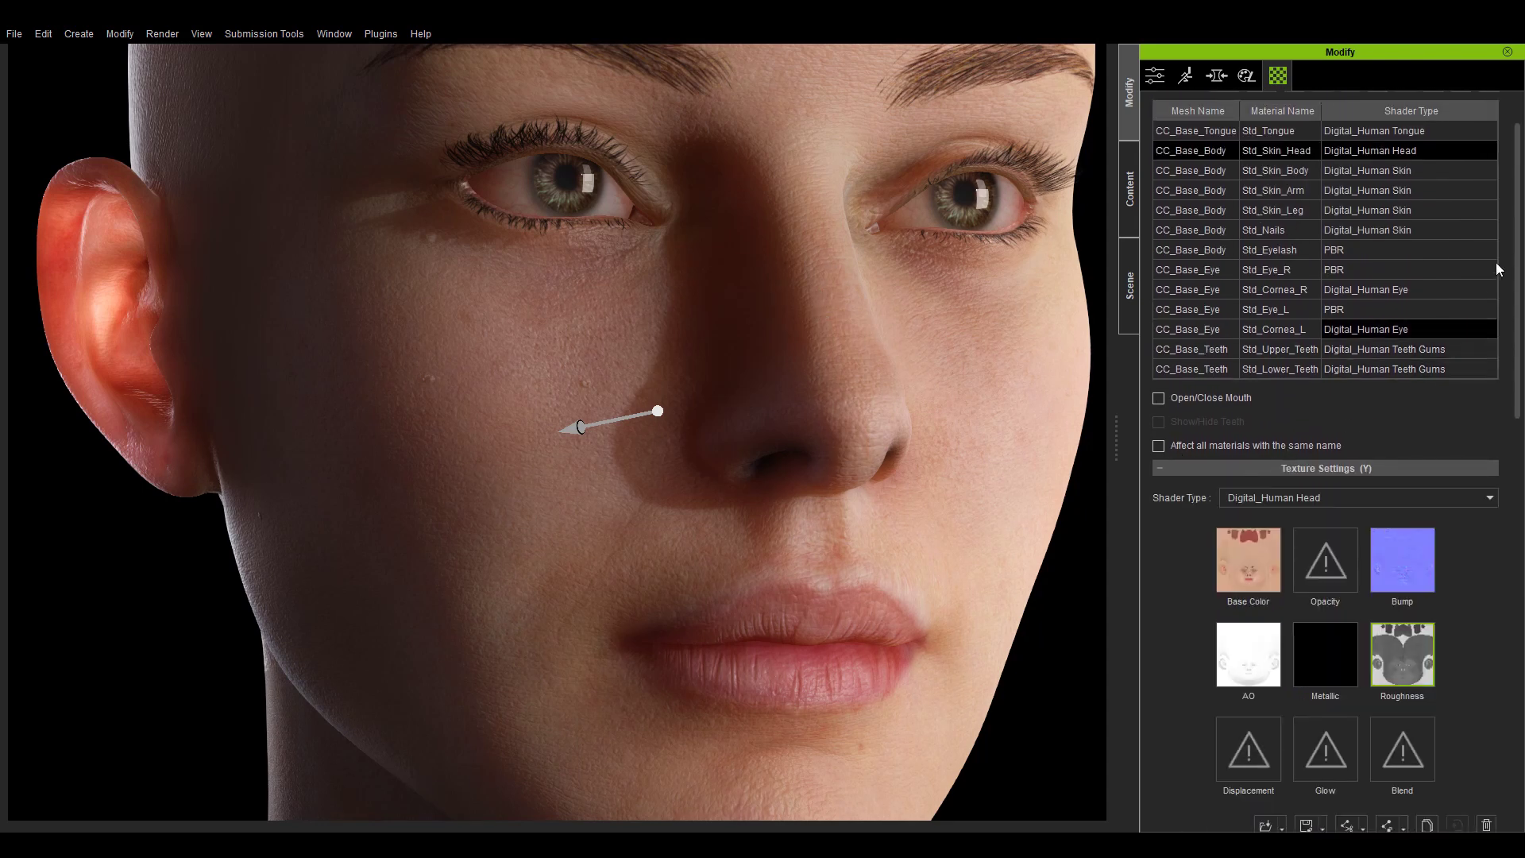
Test brightening the Roughness texture, then restore its original brightness.
left_click_drag(1514, 258, 1514, 369)
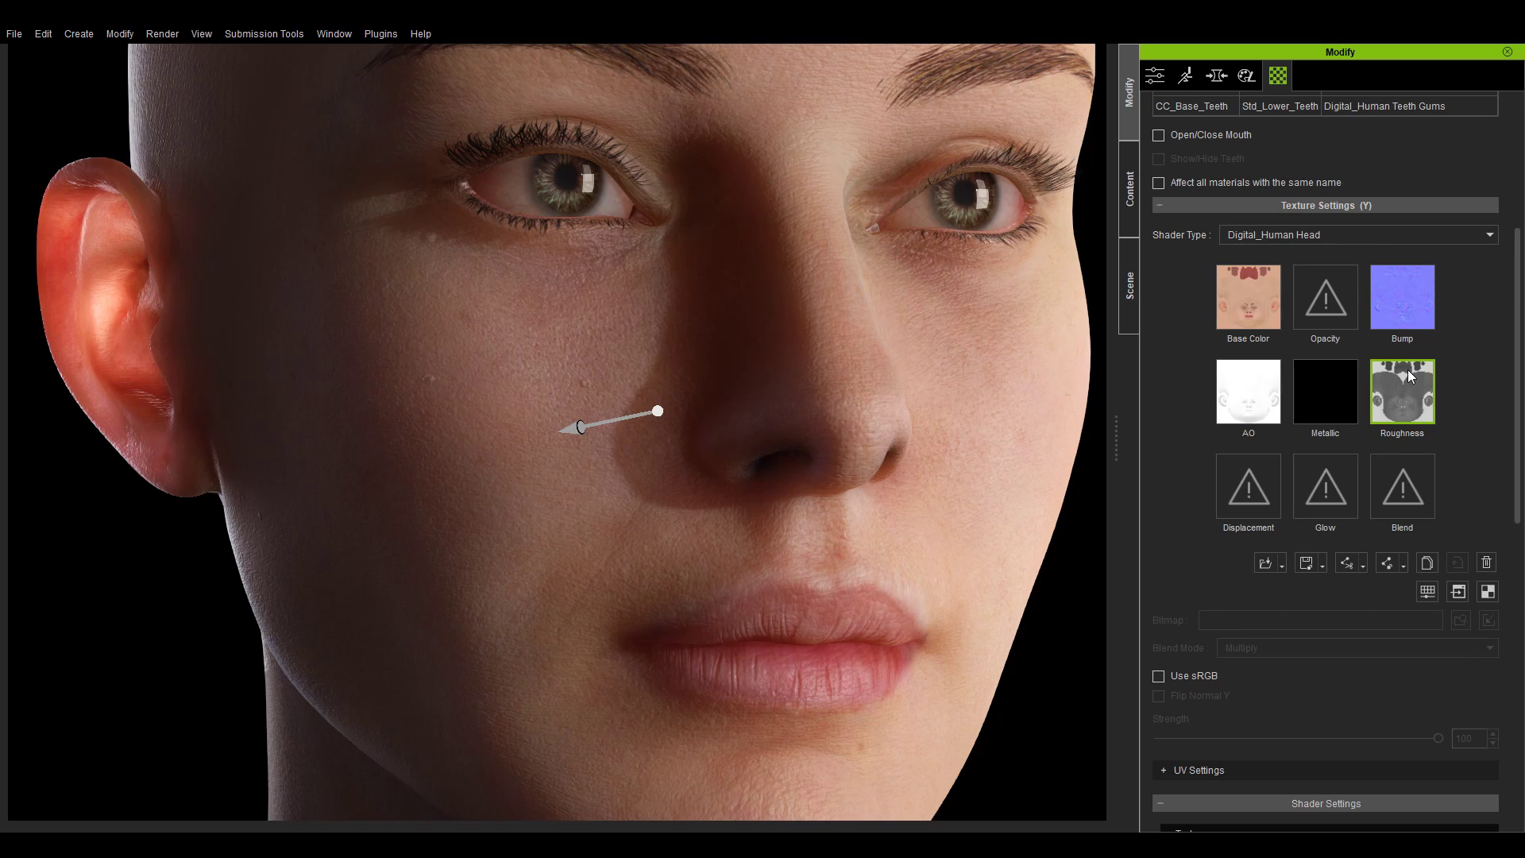
mouse_move(1408, 369)
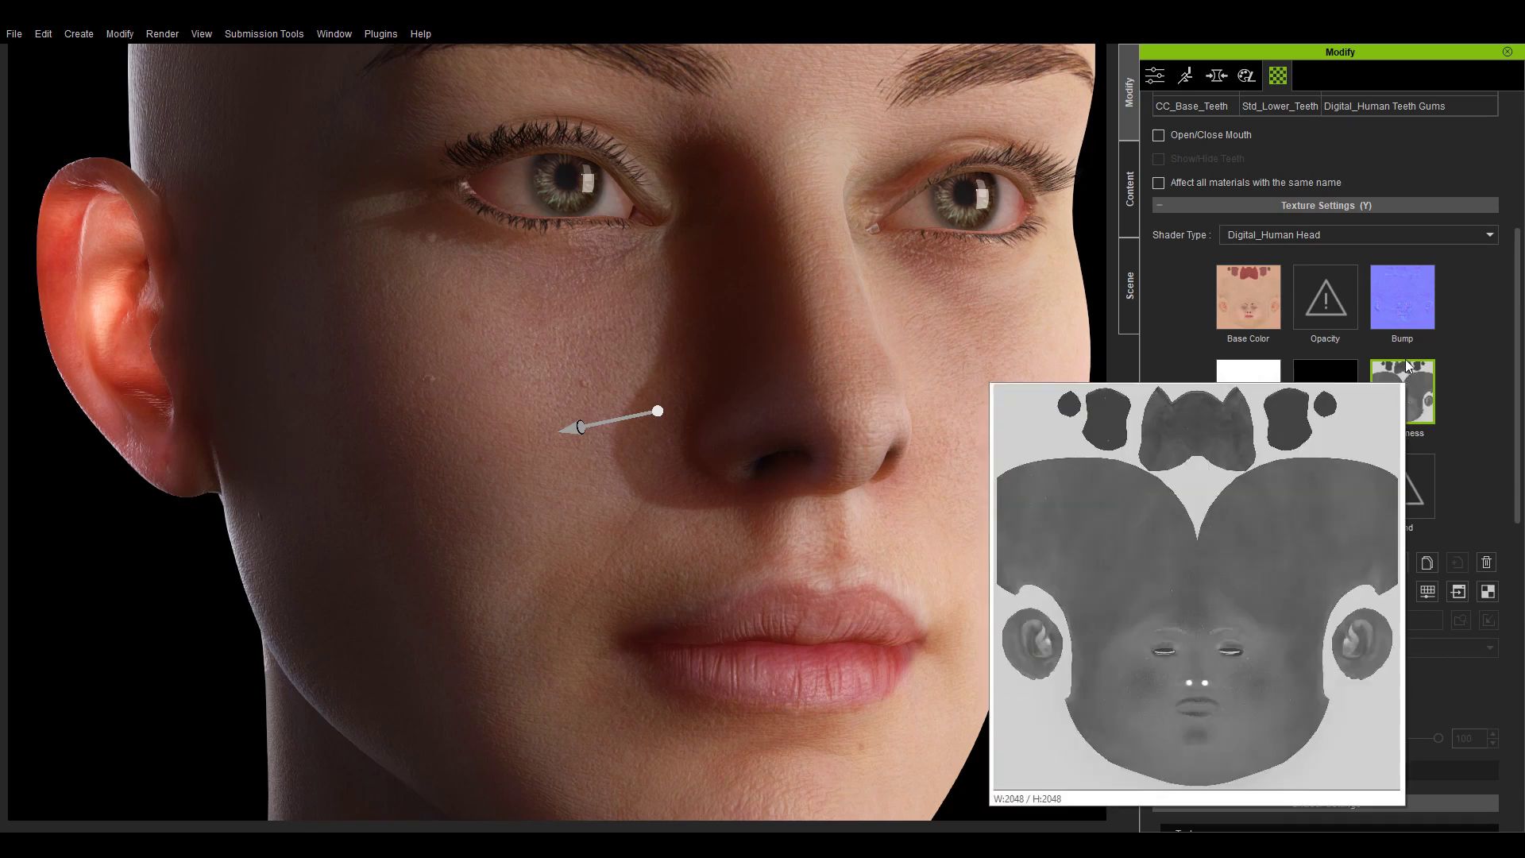
left_click(1426, 592)
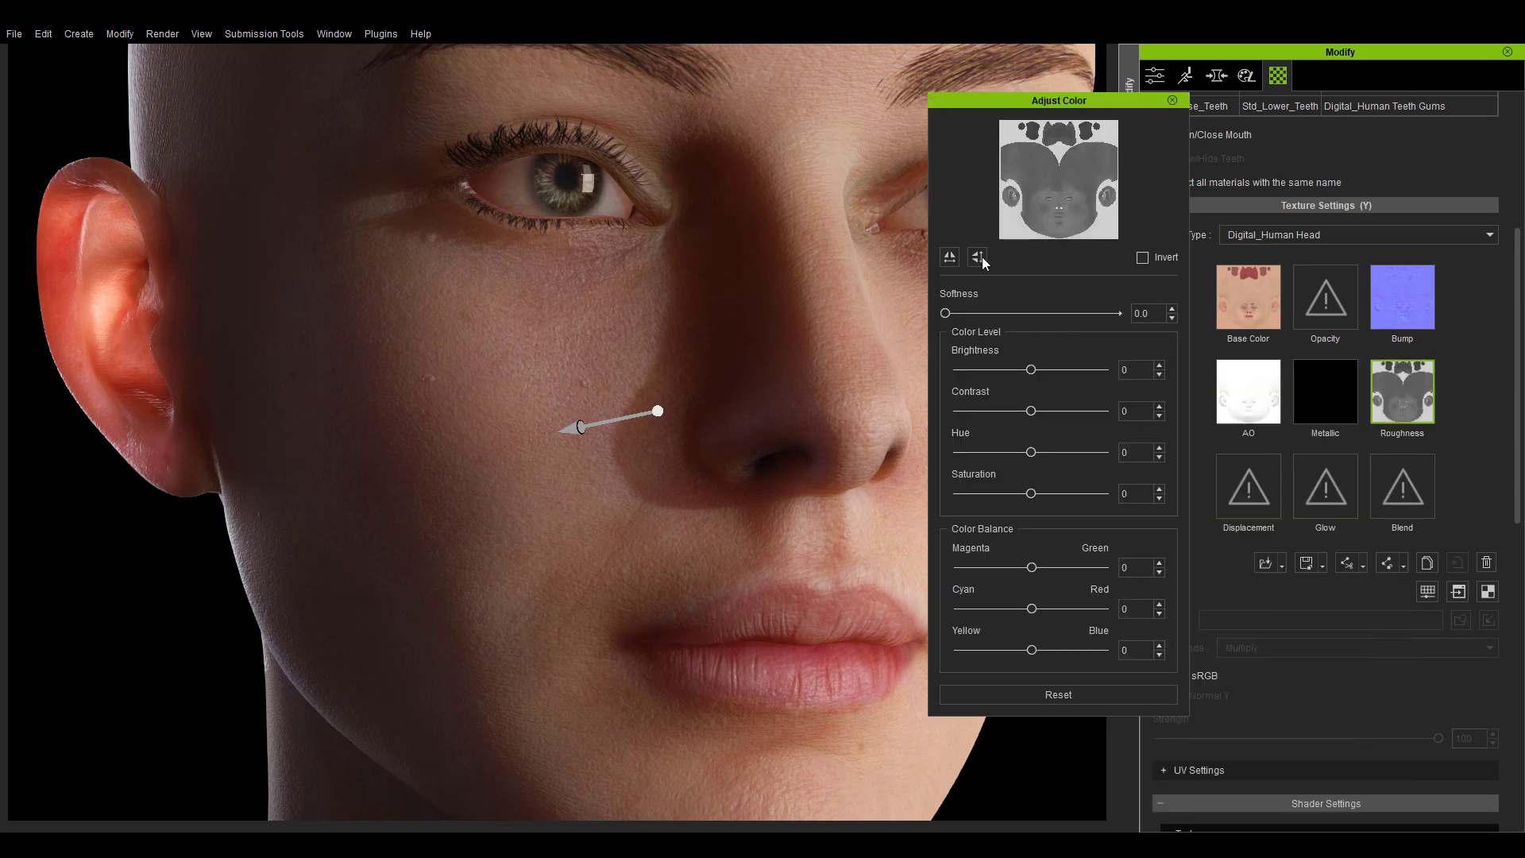
mouse_move(1031, 370)
left_mouse_down()
mouse_move(984, 370)
mouse_move(1034, 378)
left_mouse_up()
left_click(1032, 688)
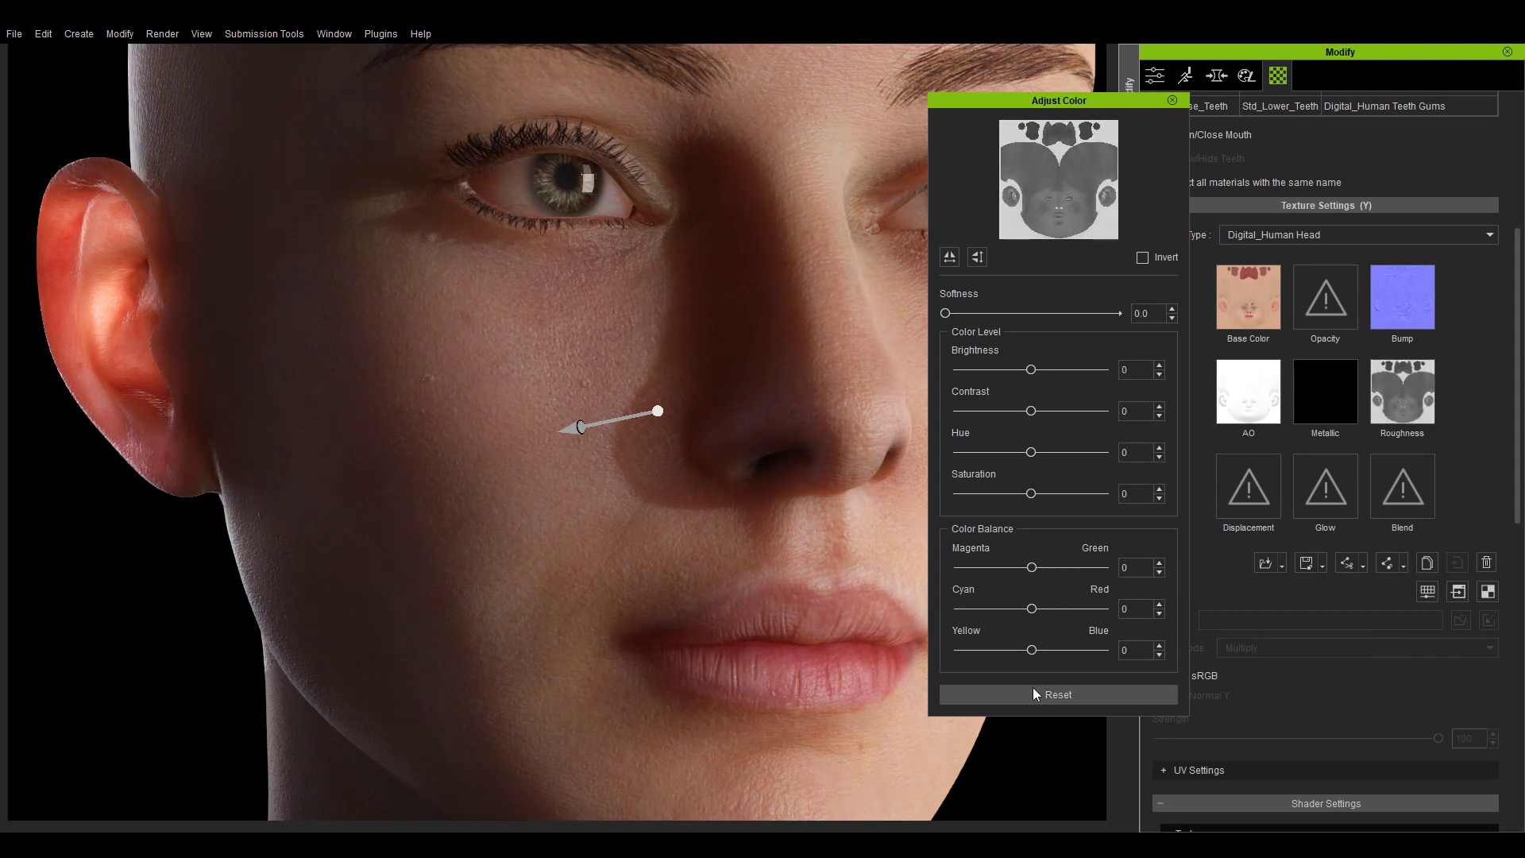
left_click(1172, 100)
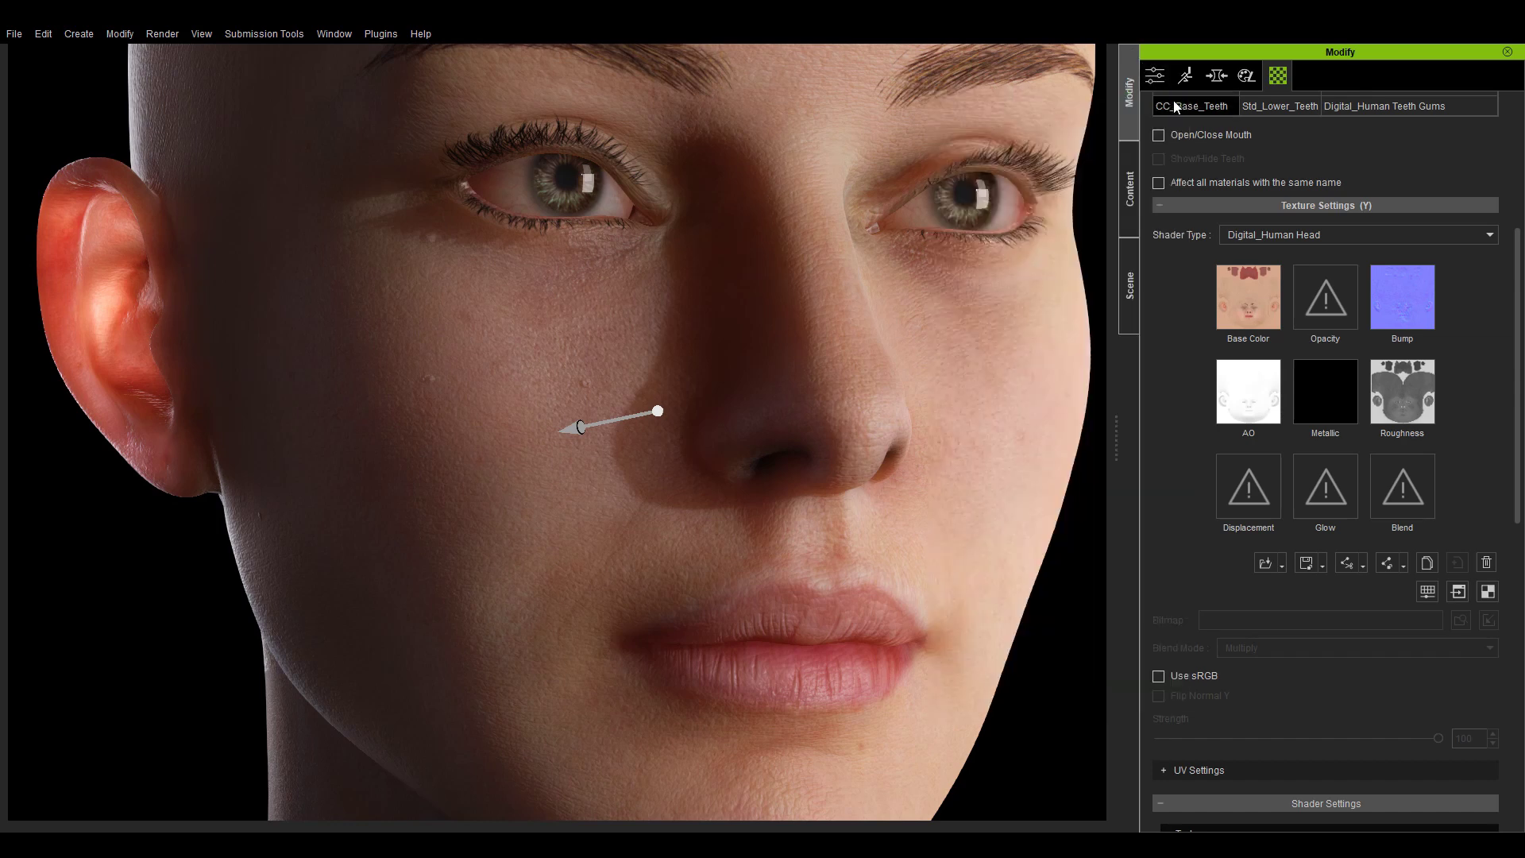
Turn off Keep Original Roughness and try different Micro Roughness Scale values.
left_click(1239, 206)
left_click(1179, 757)
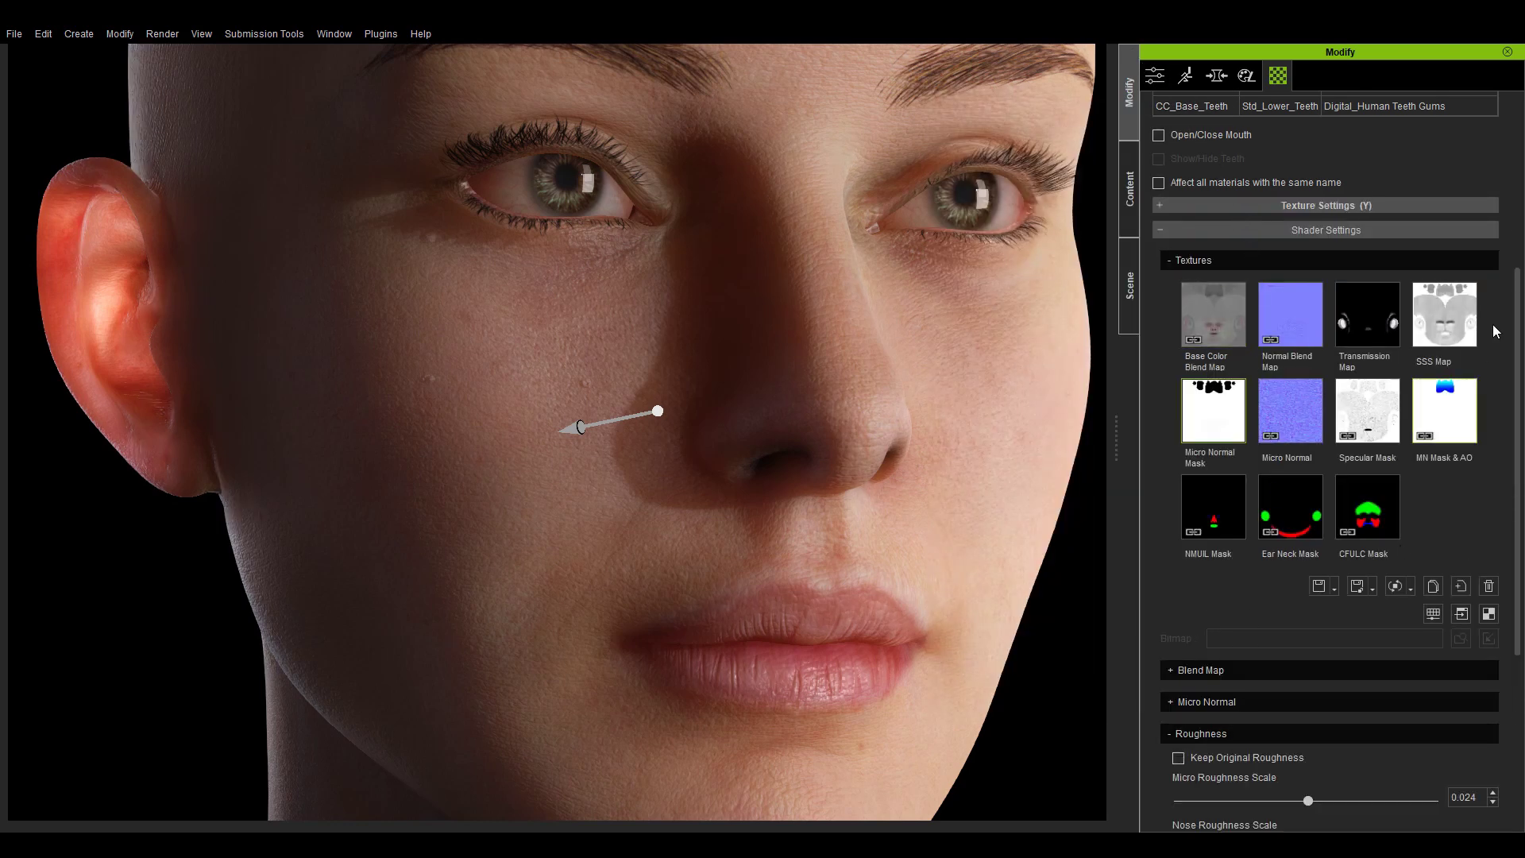
left_click_drag(1519, 308, 1518, 430)
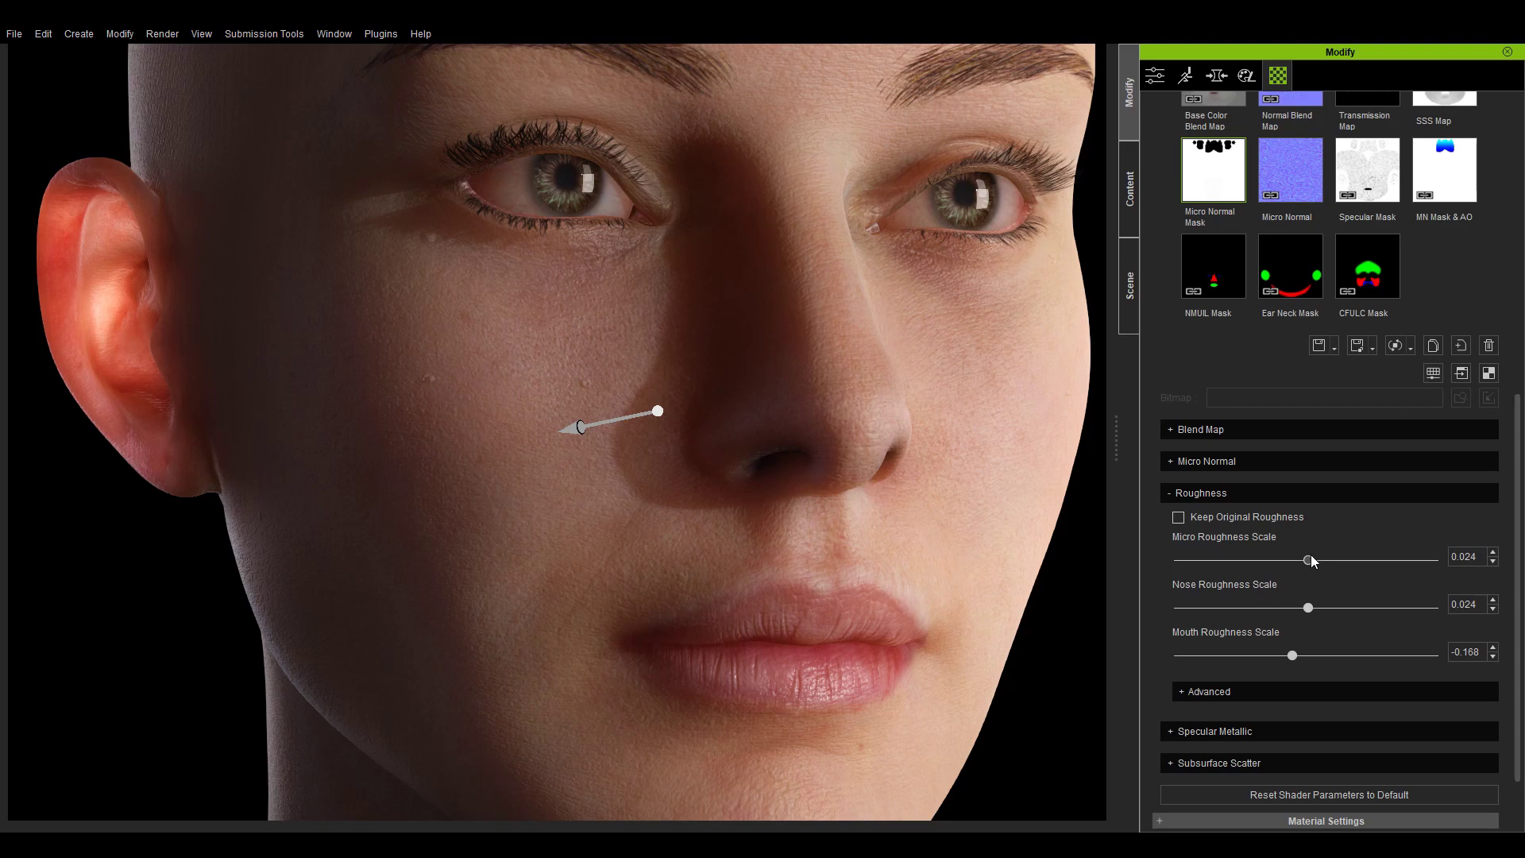
left_click_drag(1311, 561, 1285, 674)
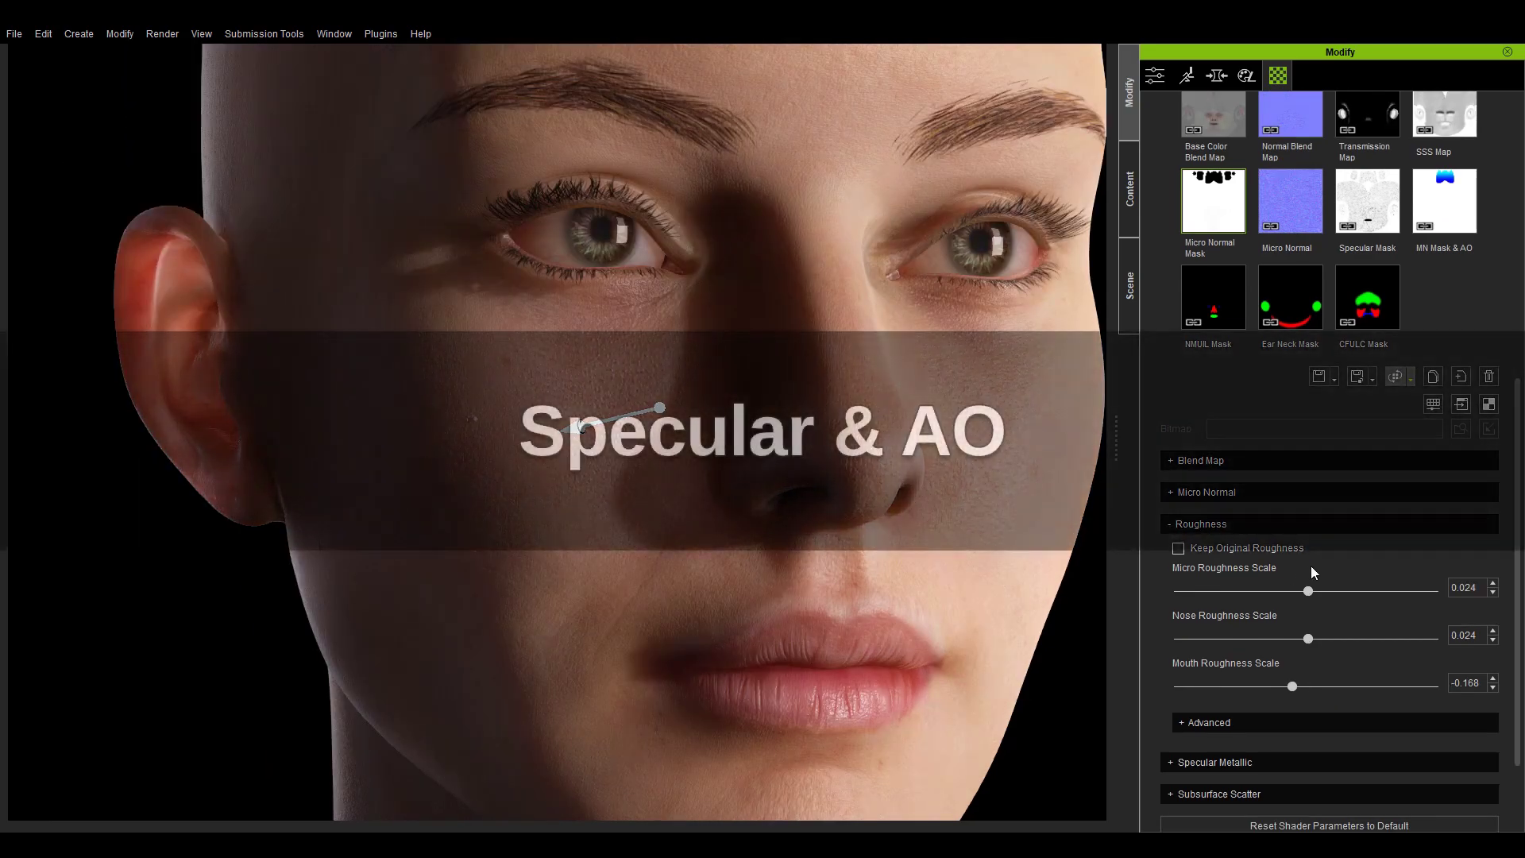
Try darkening and brightening the Specular Mask in Adjust Color, then reset it.
left_click(1188, 523)
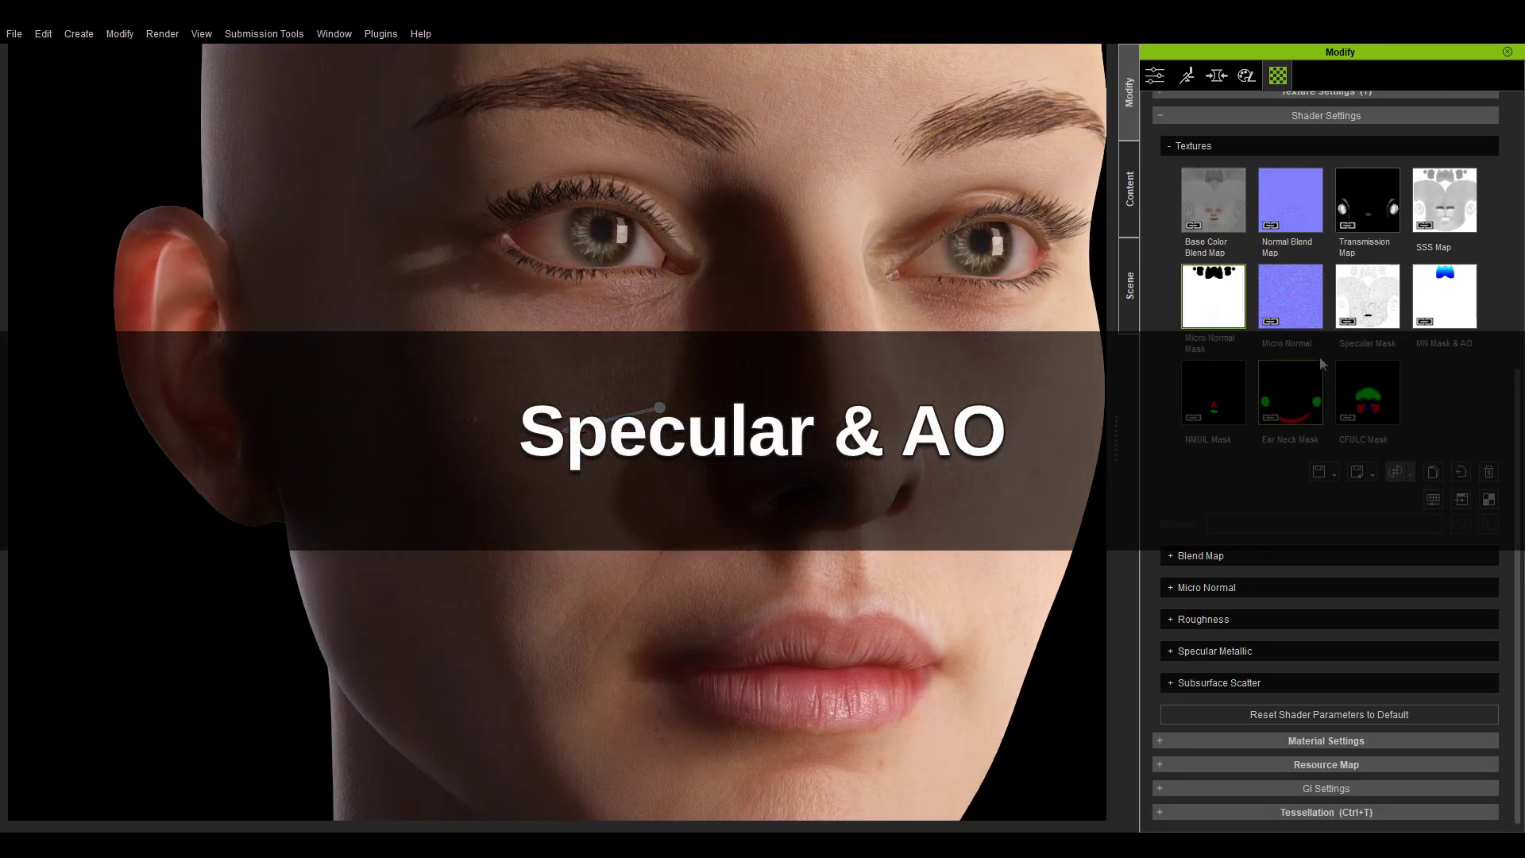
mouse_move(1363, 307)
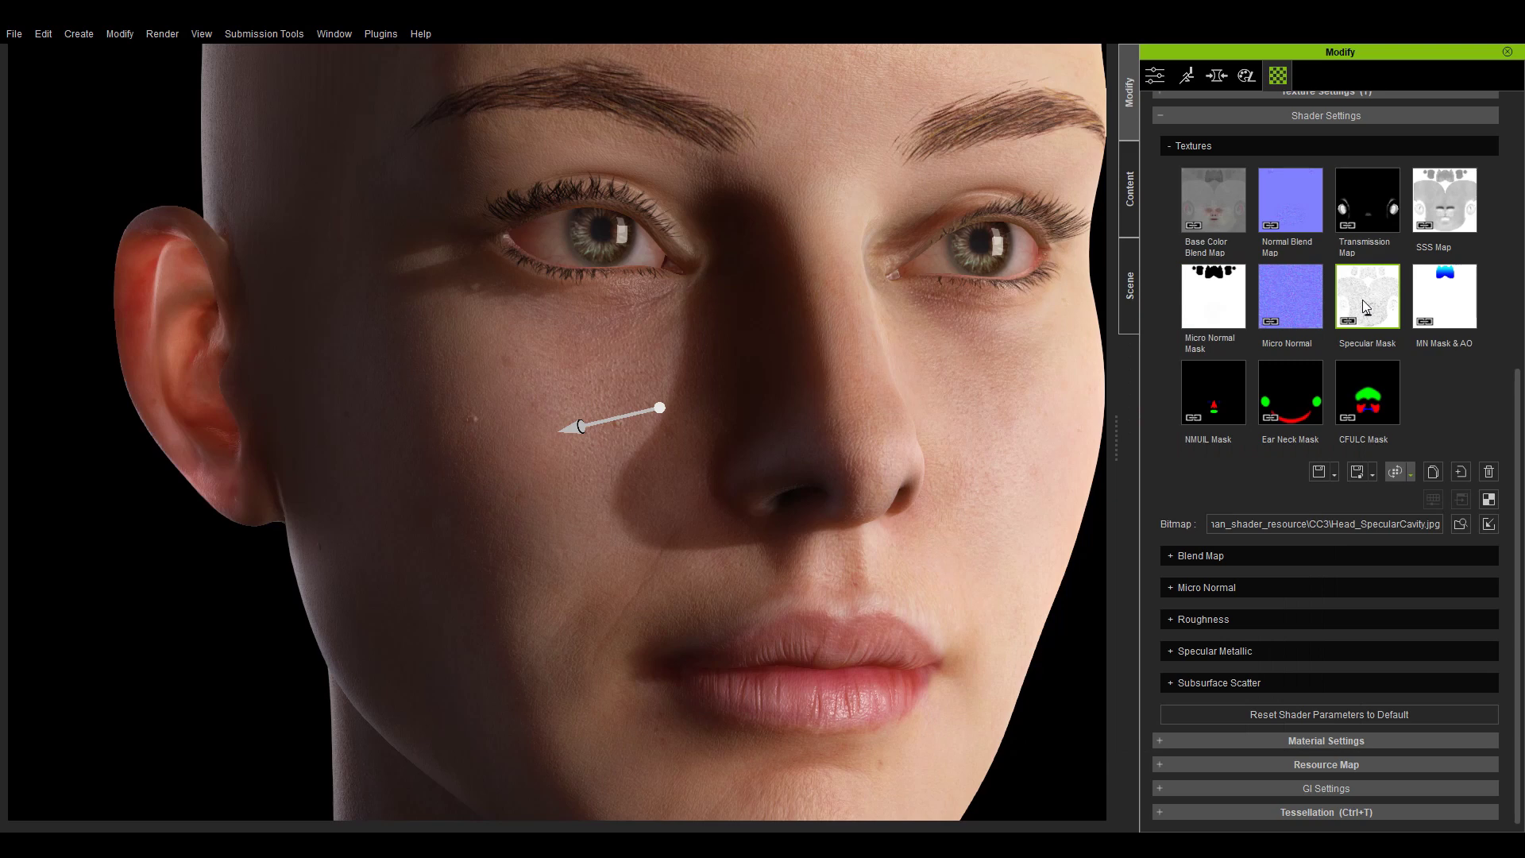
left_click(1432, 499)
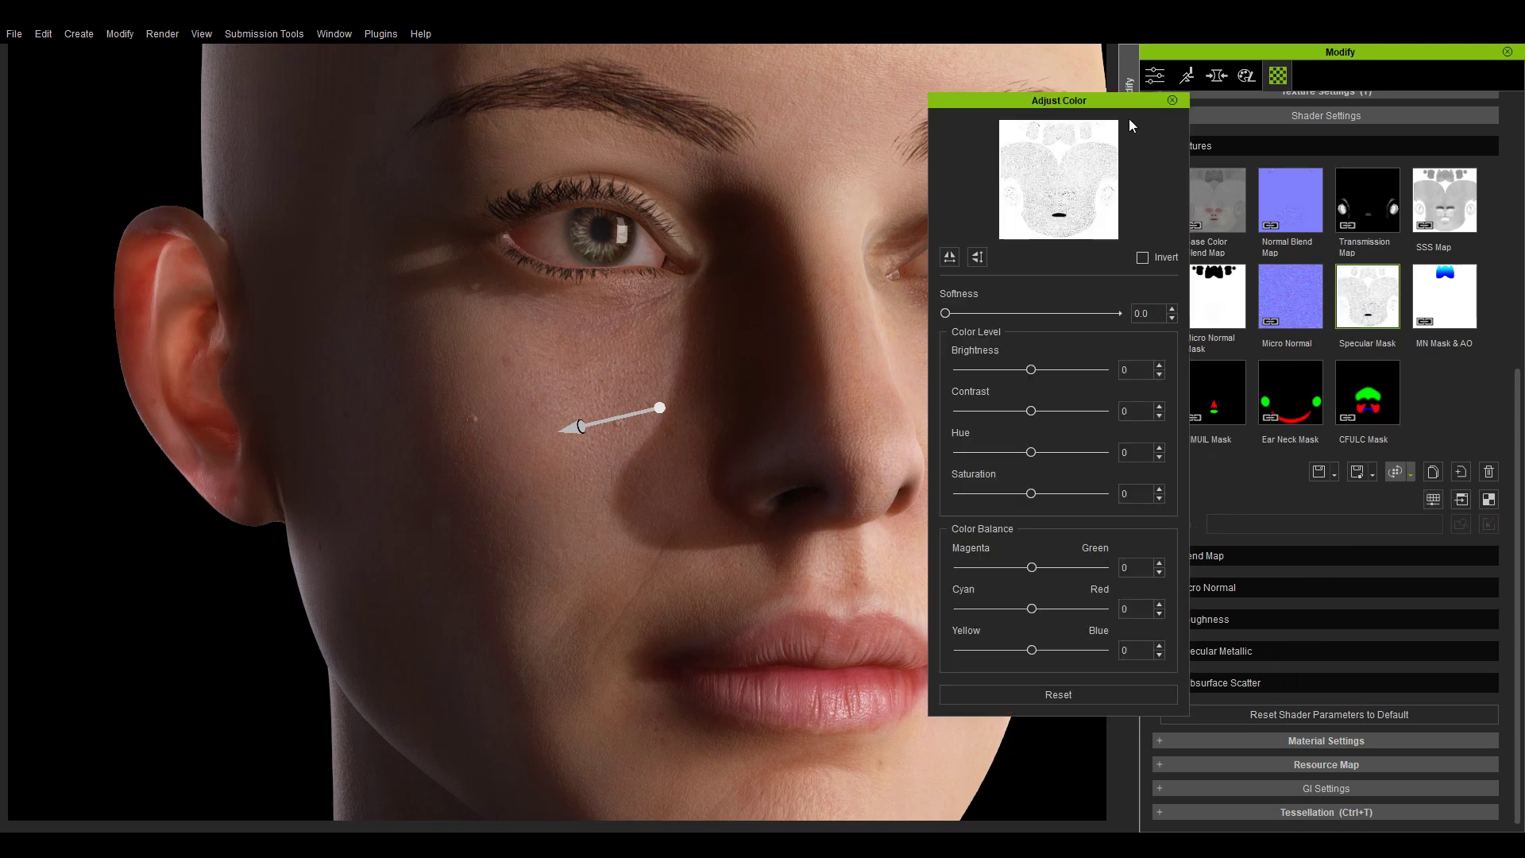
mouse_move(1246, 345)
left_mouse_down()
mouse_move(1177, 348)
mouse_move(1353, 354)
mouse_move(1167, 359)
mouse_move(1293, 364)
mouse_move(1234, 364)
left_mouse_up()
left_click(1266, 670)
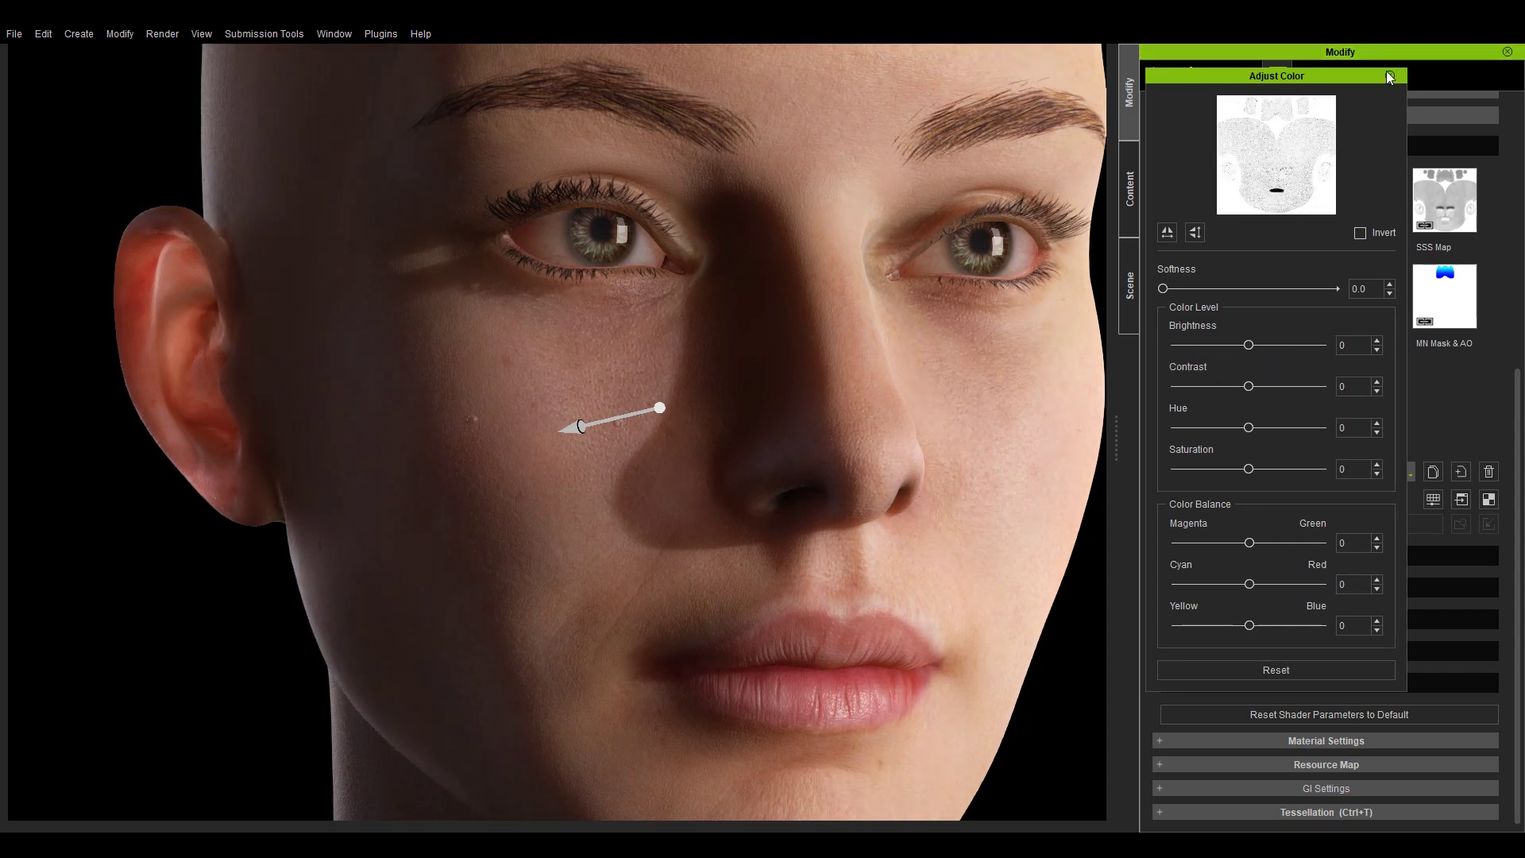
left_click(1390, 76)
Lower the head's Specular from 0.831 to about 0.5.
left_click(1219, 651)
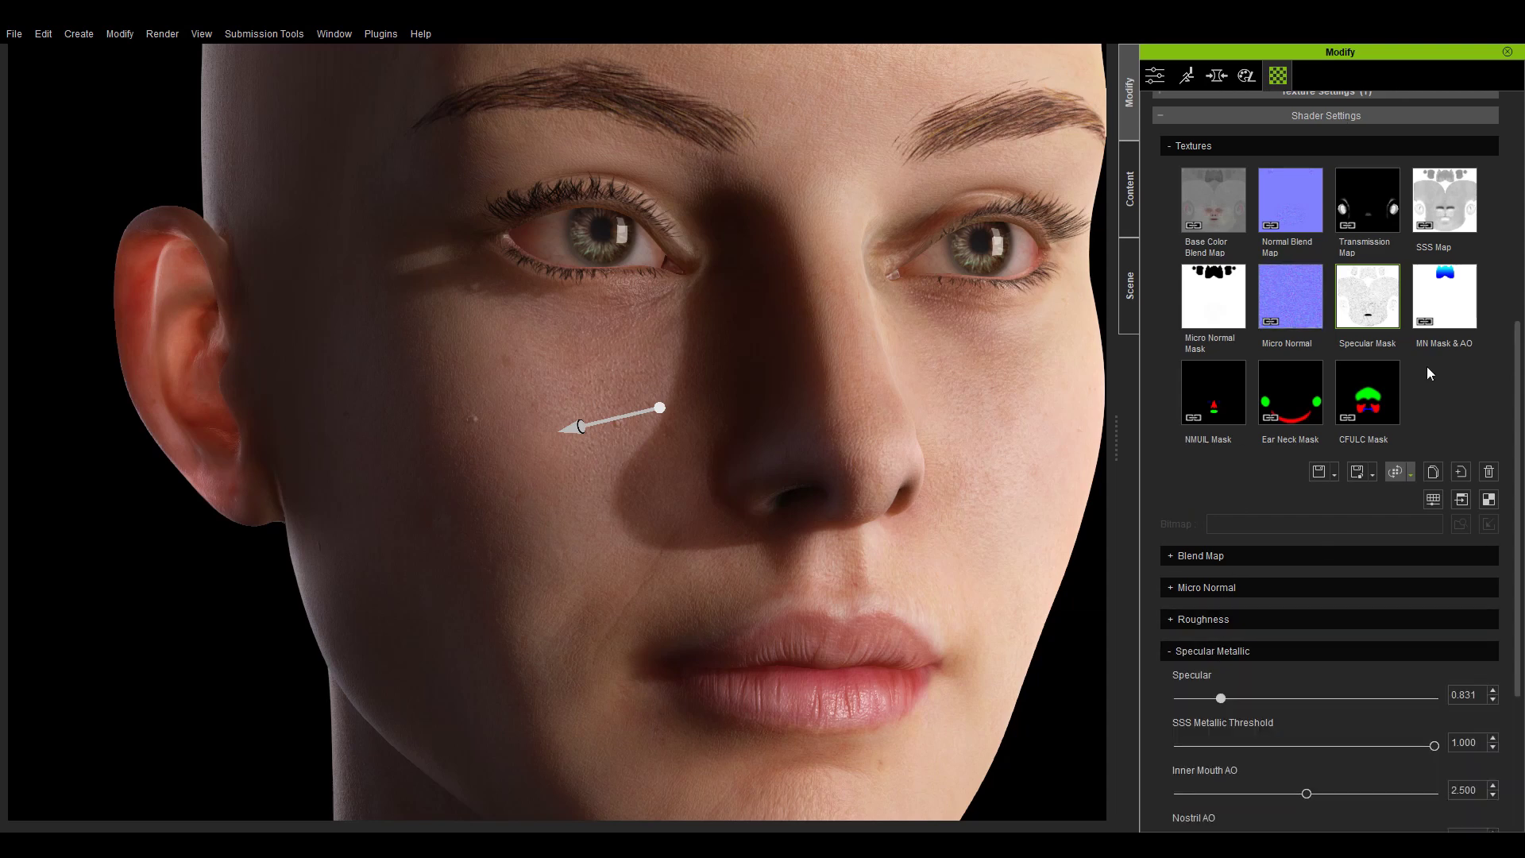
scroll(1223, 482, "down", 5)
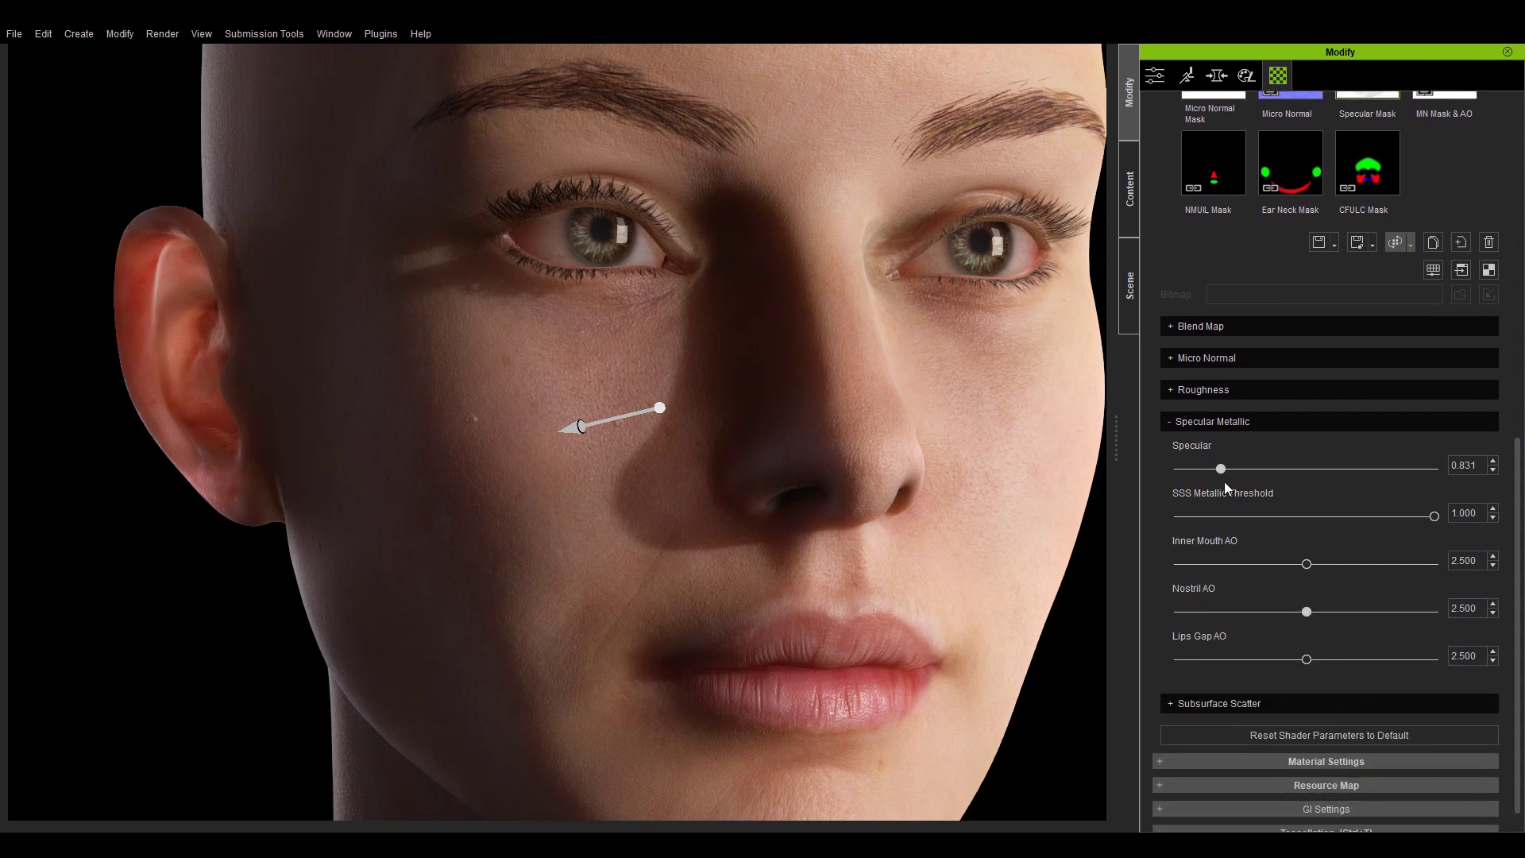
mouse_move(1221, 469)
left_mouse_down()
mouse_move(1177, 465)
mouse_move(1258, 482)
mouse_move(1184, 473)
mouse_move(1206, 485)
left_mouse_up()
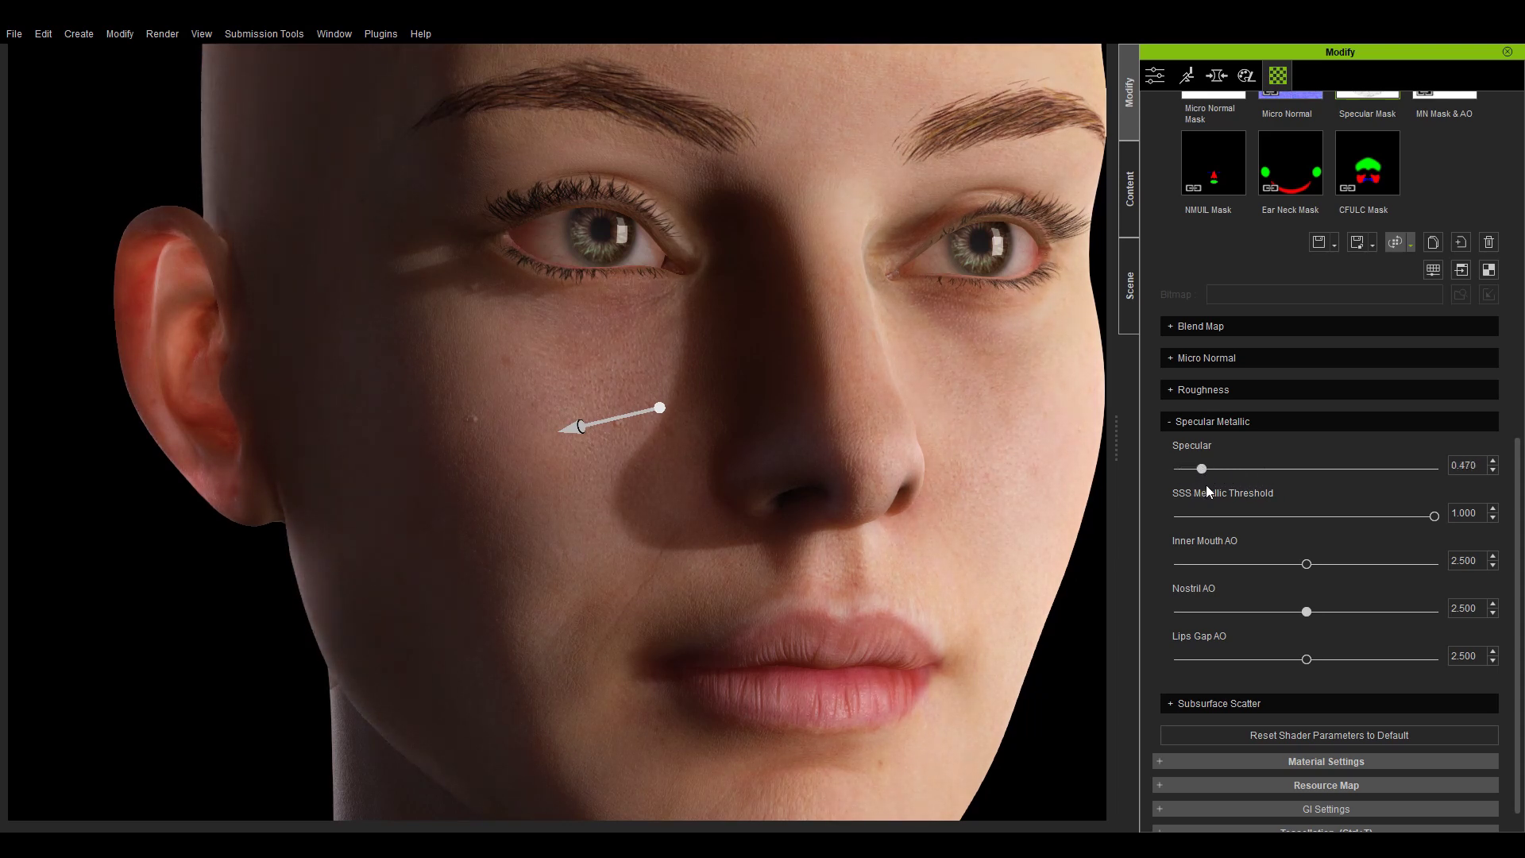
Turn on mouth-open in the Avatar attributes and orbit to look into the mouth.
left_click(1157, 87)
left_click(1235, 259)
right_click_drag(871, 461, 682, 513)
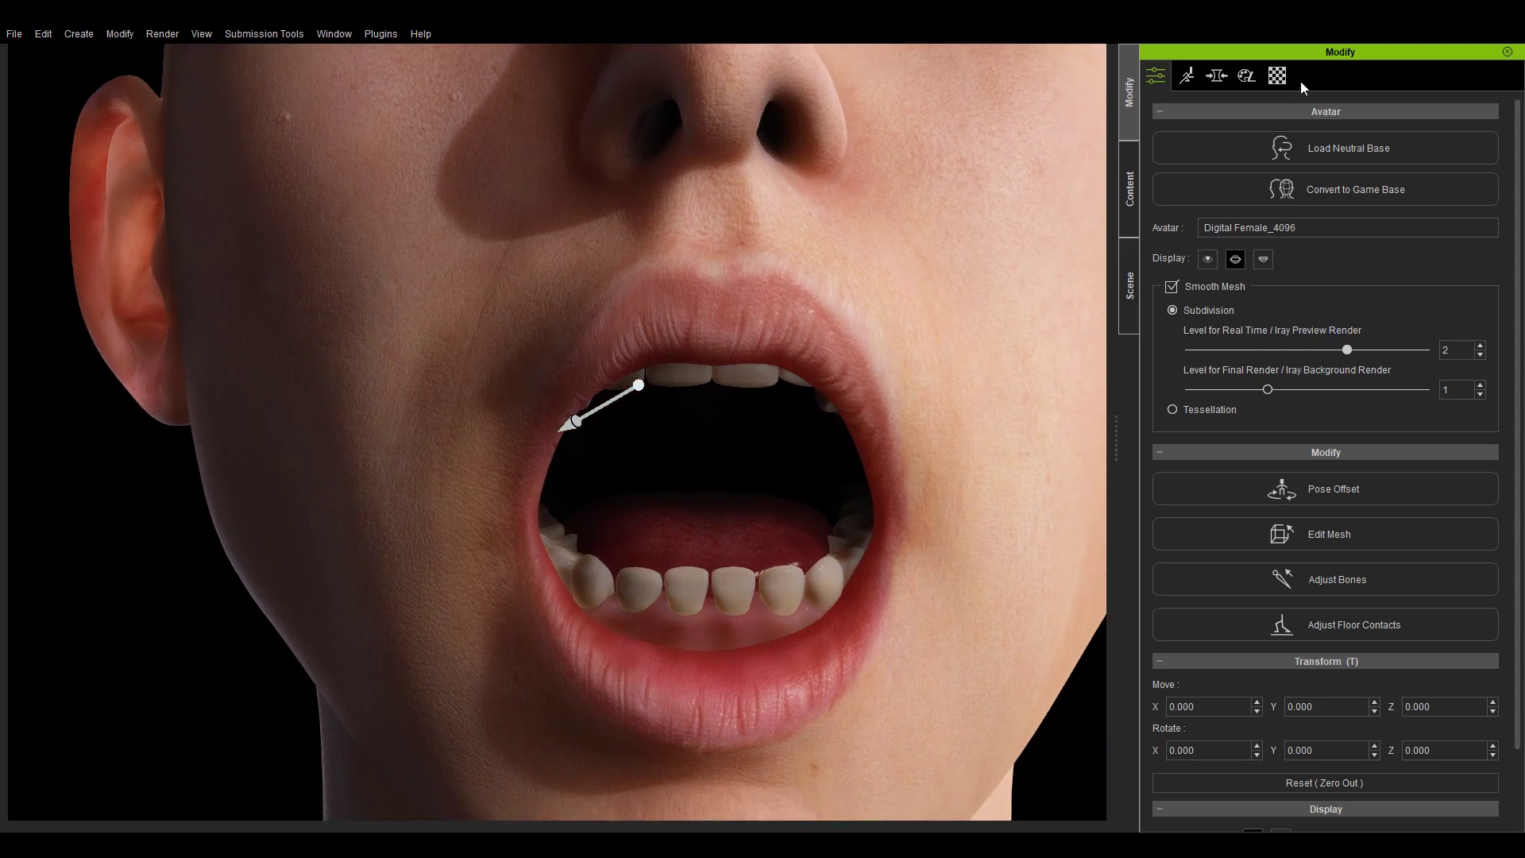
Try stronger Inner Mouth AO values, reset it to 2.500, then bring up the MN Mask & AO map.
left_click(1278, 76)
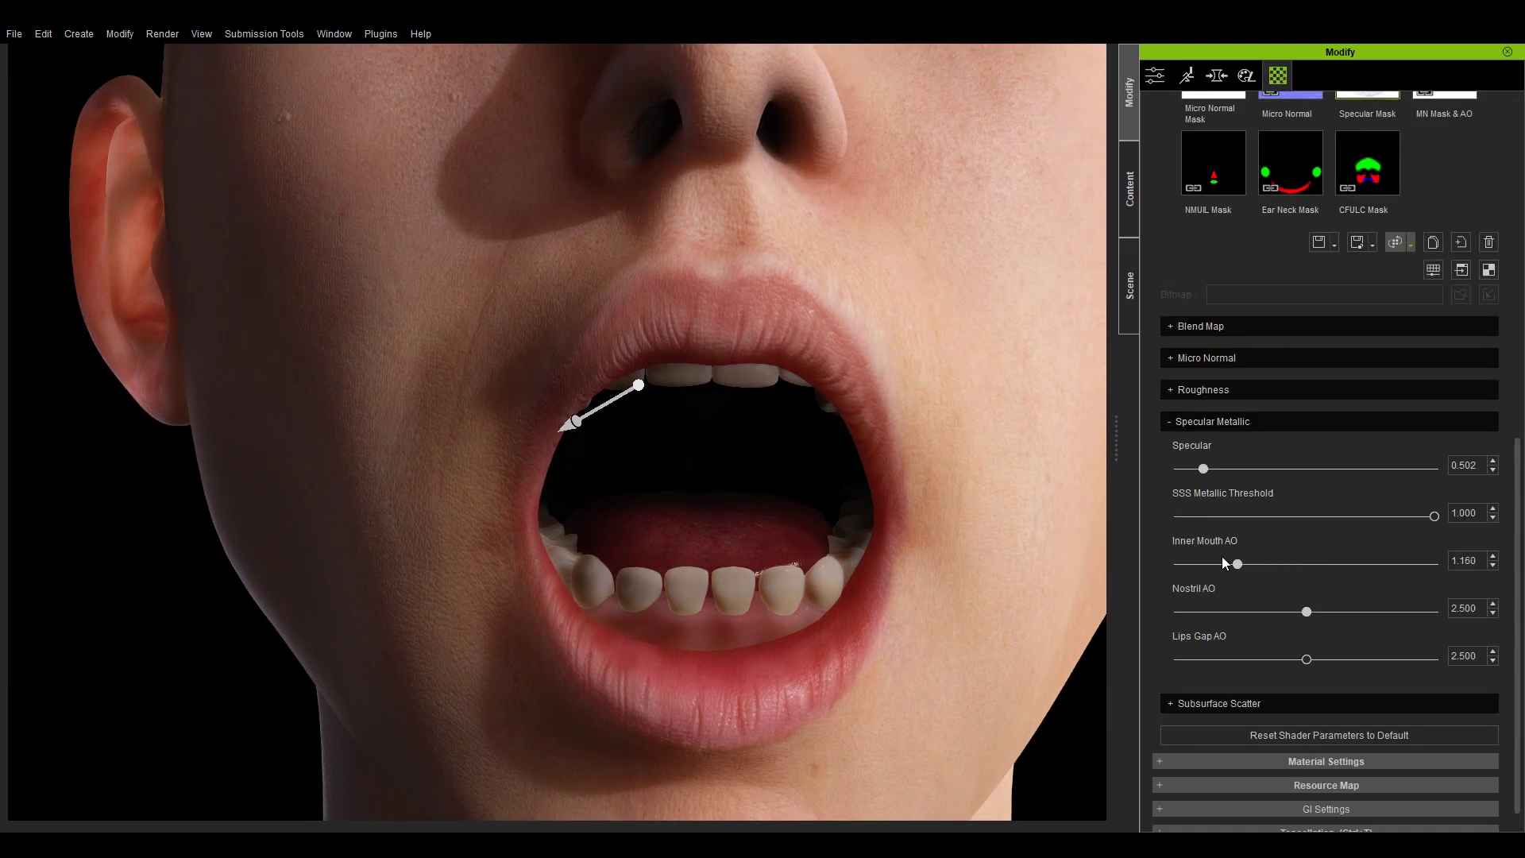
left_click_drag(1223, 562, 1366, 564)
left_click_drag(1225, 564, 1310, 566)
double_click(1222, 537)
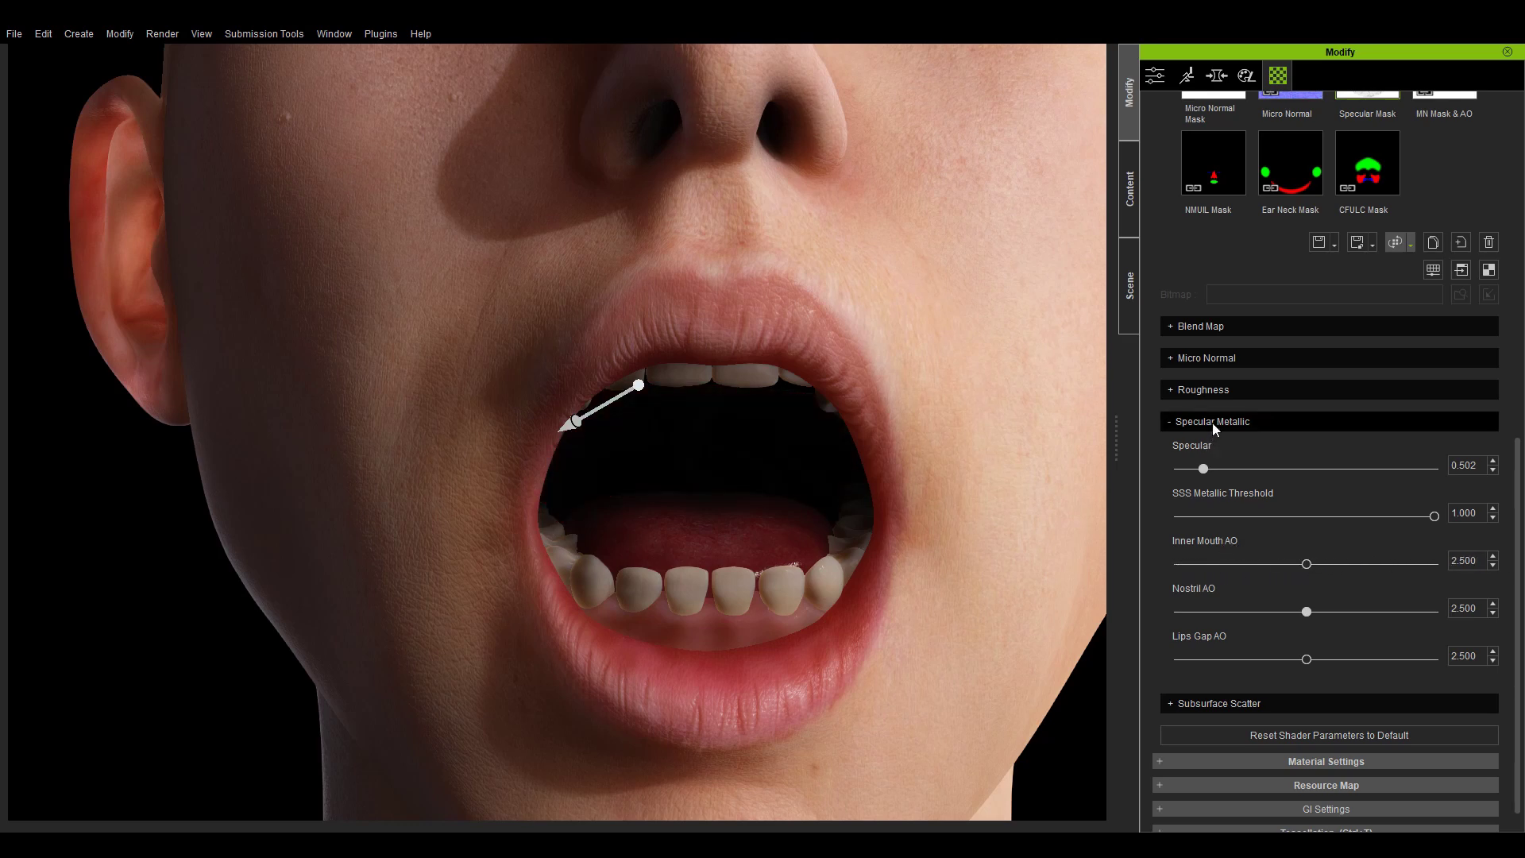
left_click_drag(1514, 481, 1513, 400)
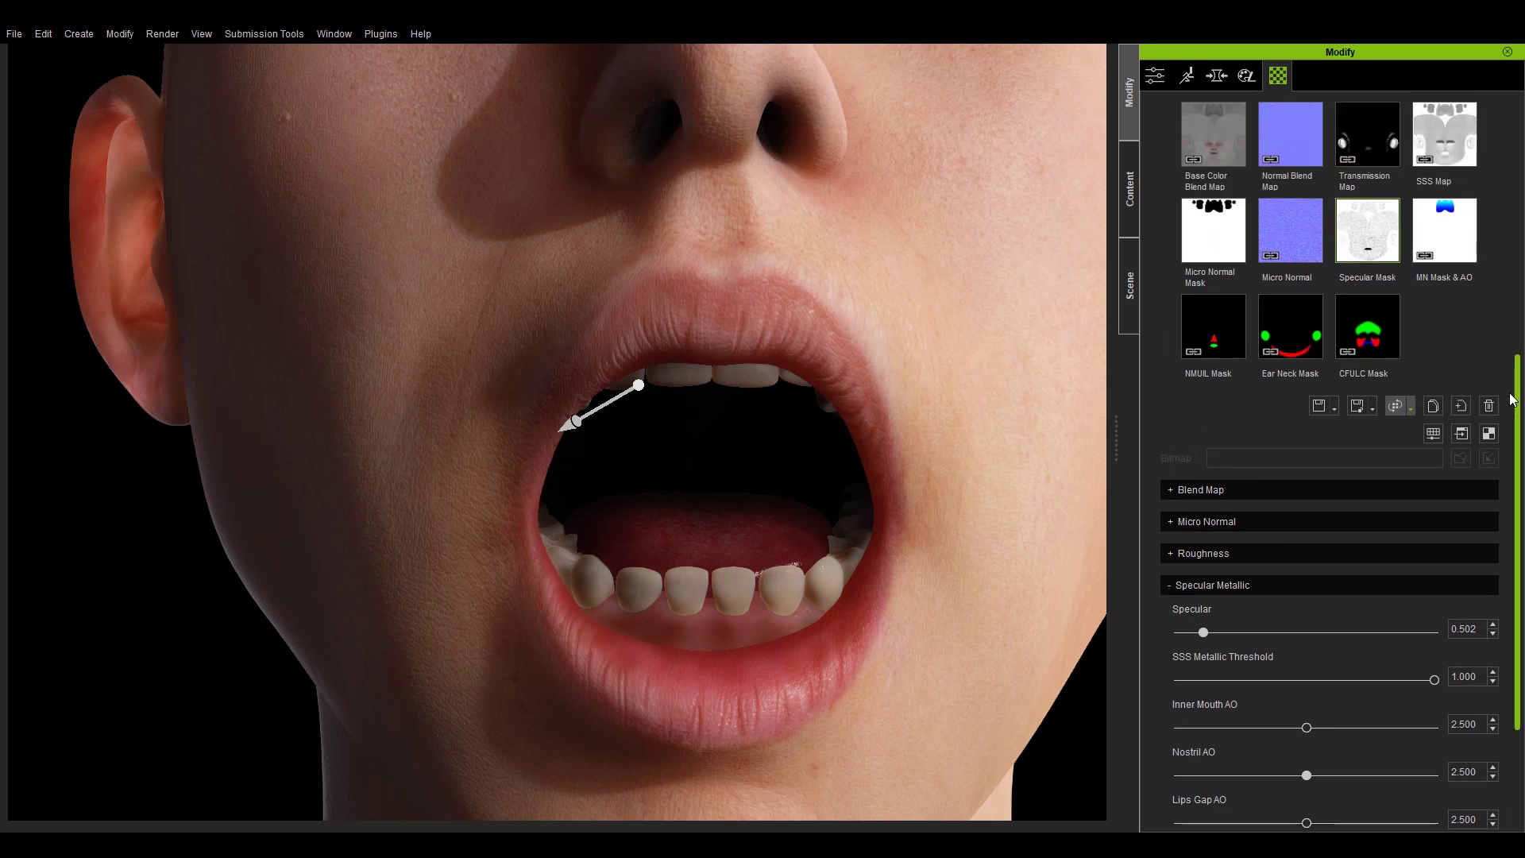
mouse_move(1447, 251)
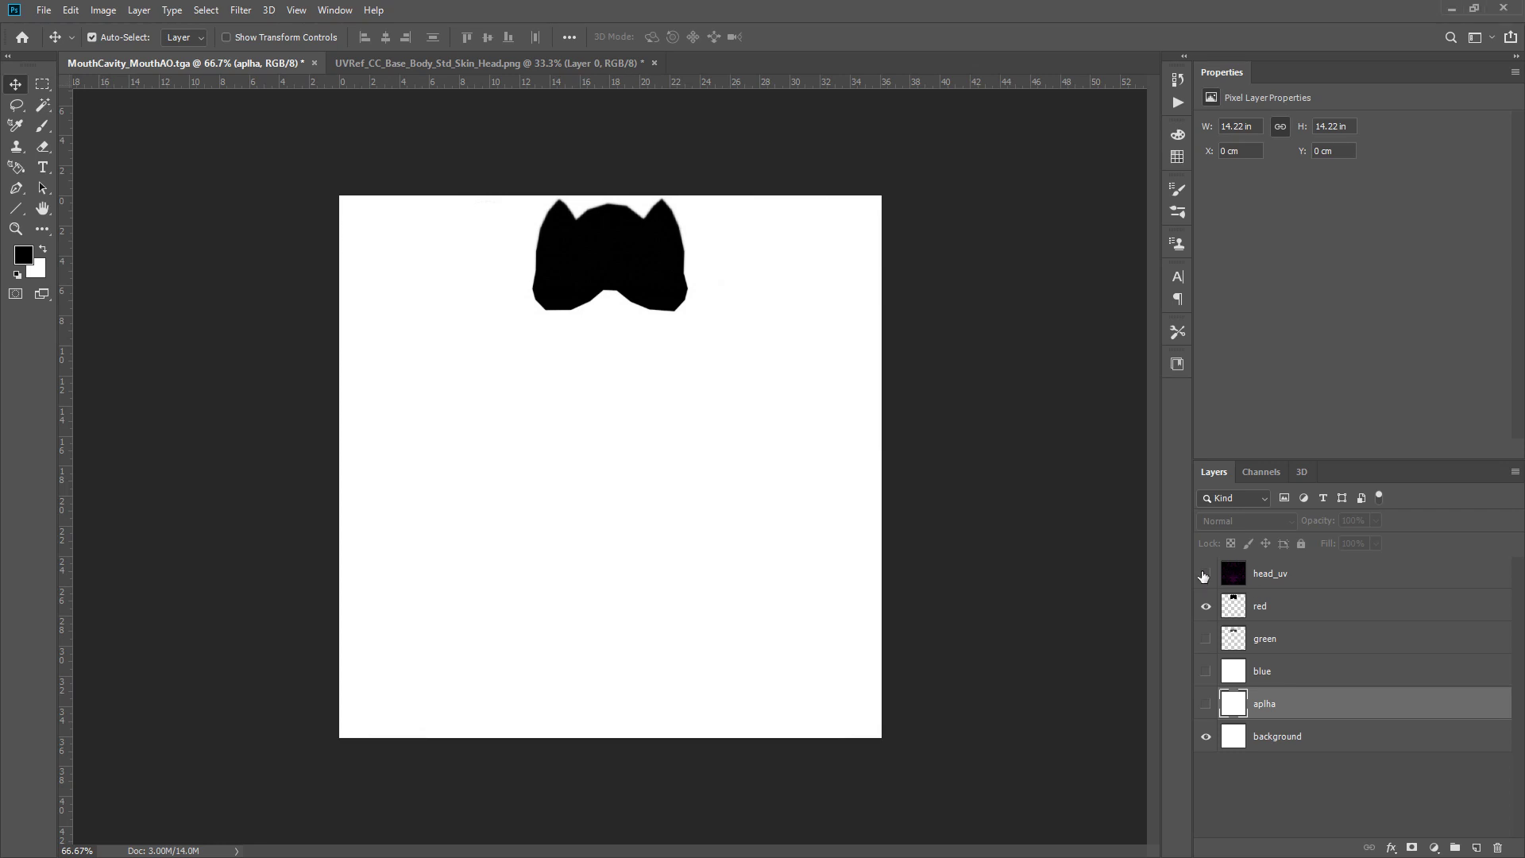
Toggle the red and green mask layers with the head_uv wireframe to compare their mouth shapes.
left_click(1205, 574)
left_click(1205, 607)
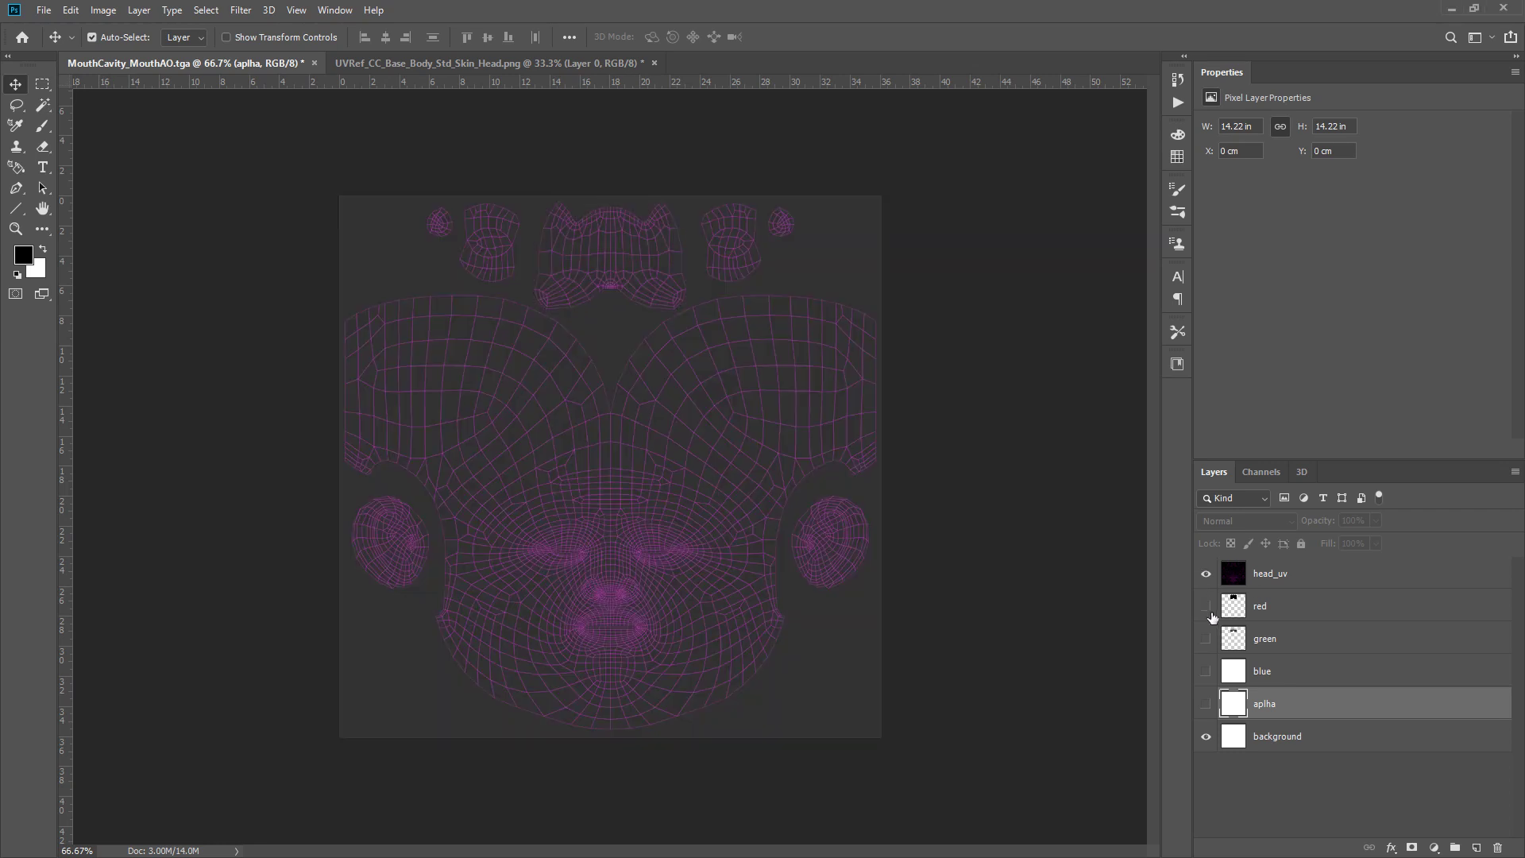
left_click(1207, 610)
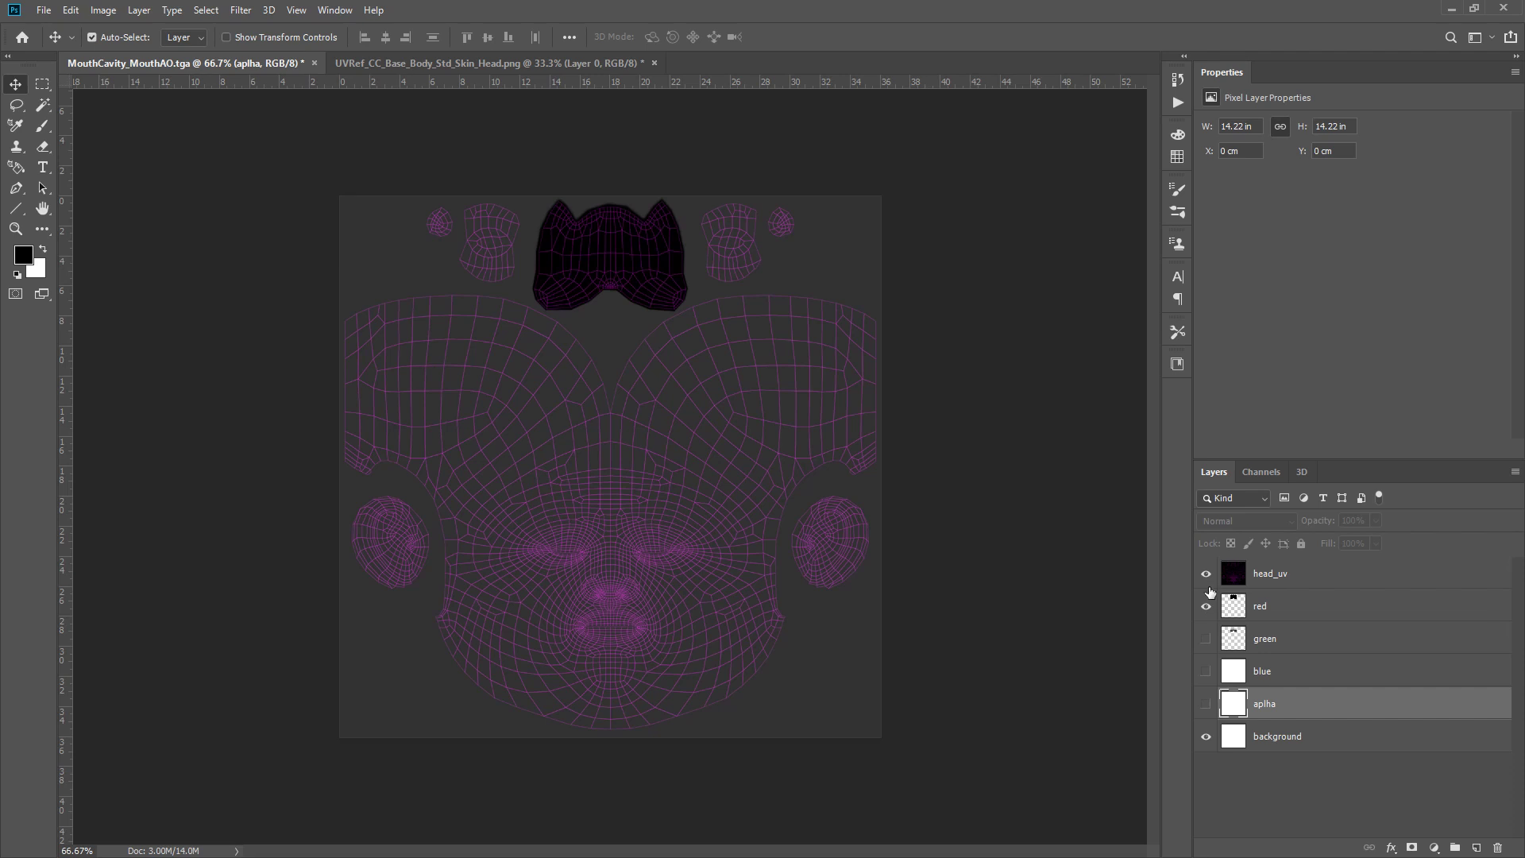
left_click(1206, 576)
left_click(1207, 608)
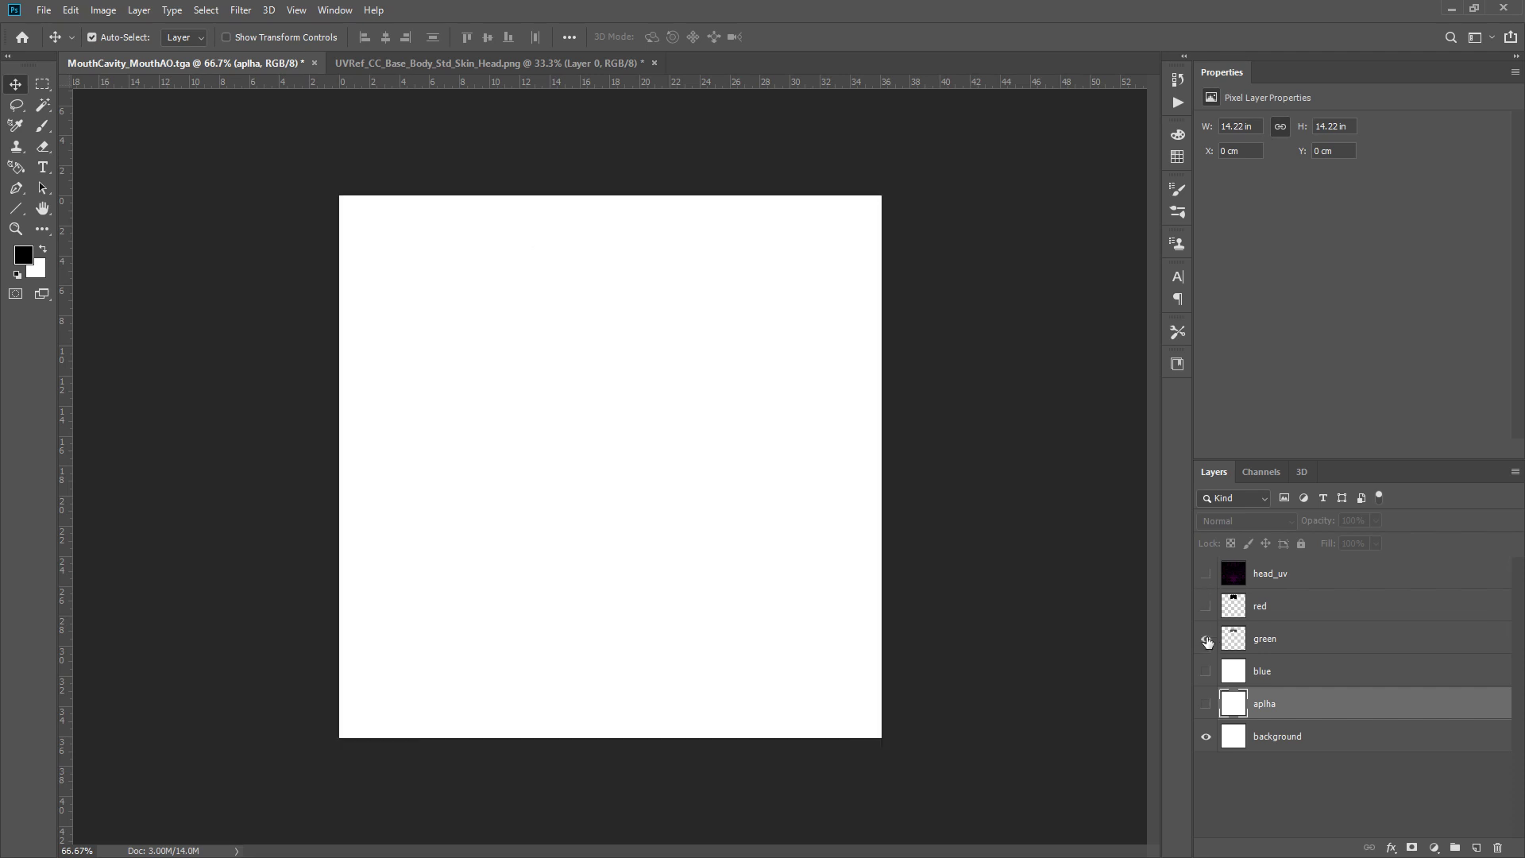
left_click(1207, 639)
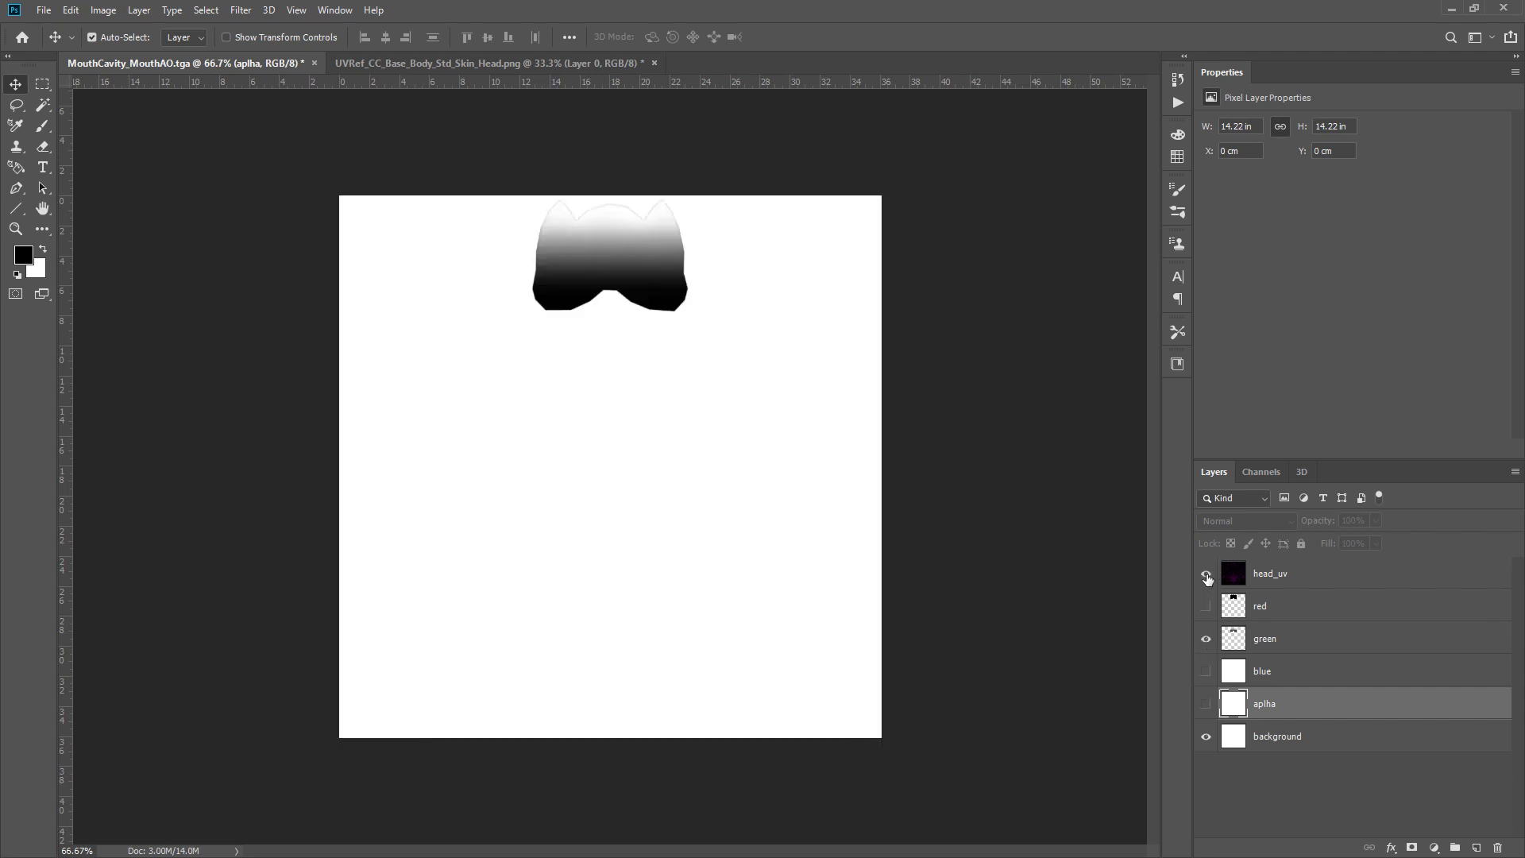
left_click(1207, 575)
left_click(1207, 640)
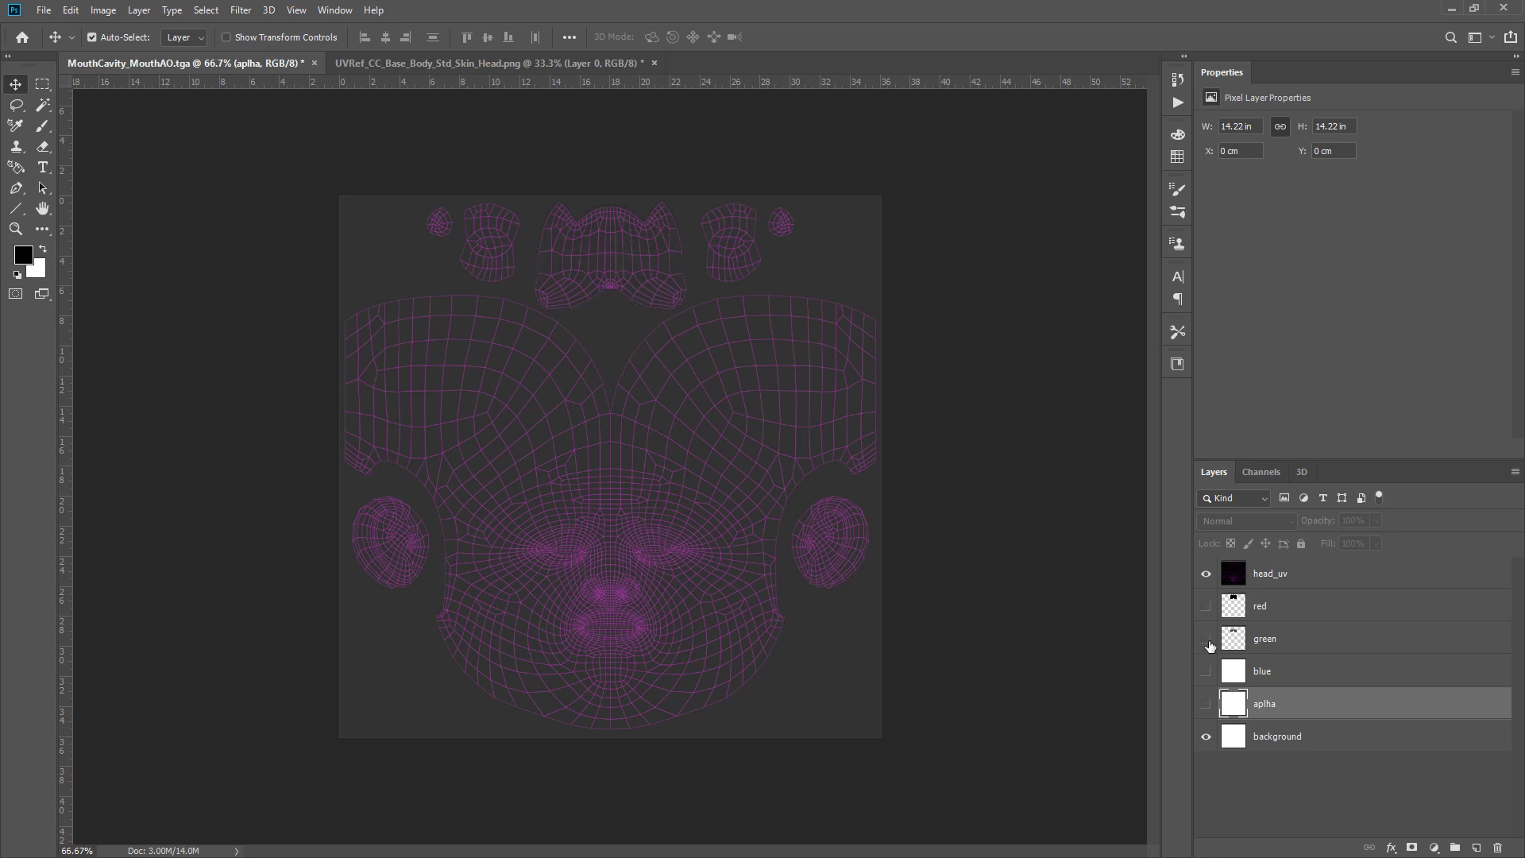
left_click(1206, 640)
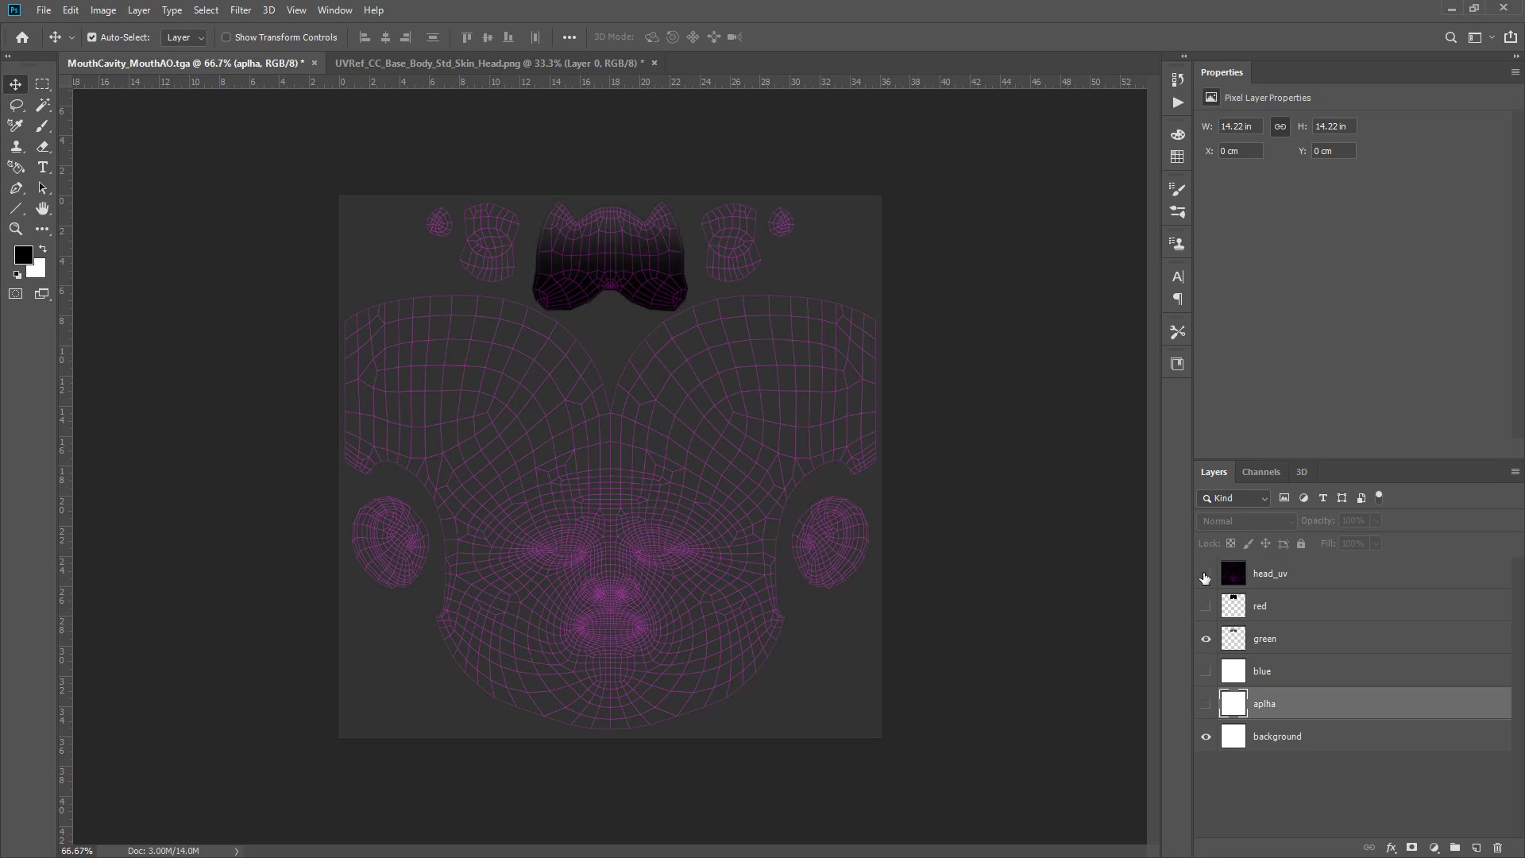
left_click(1205, 574)
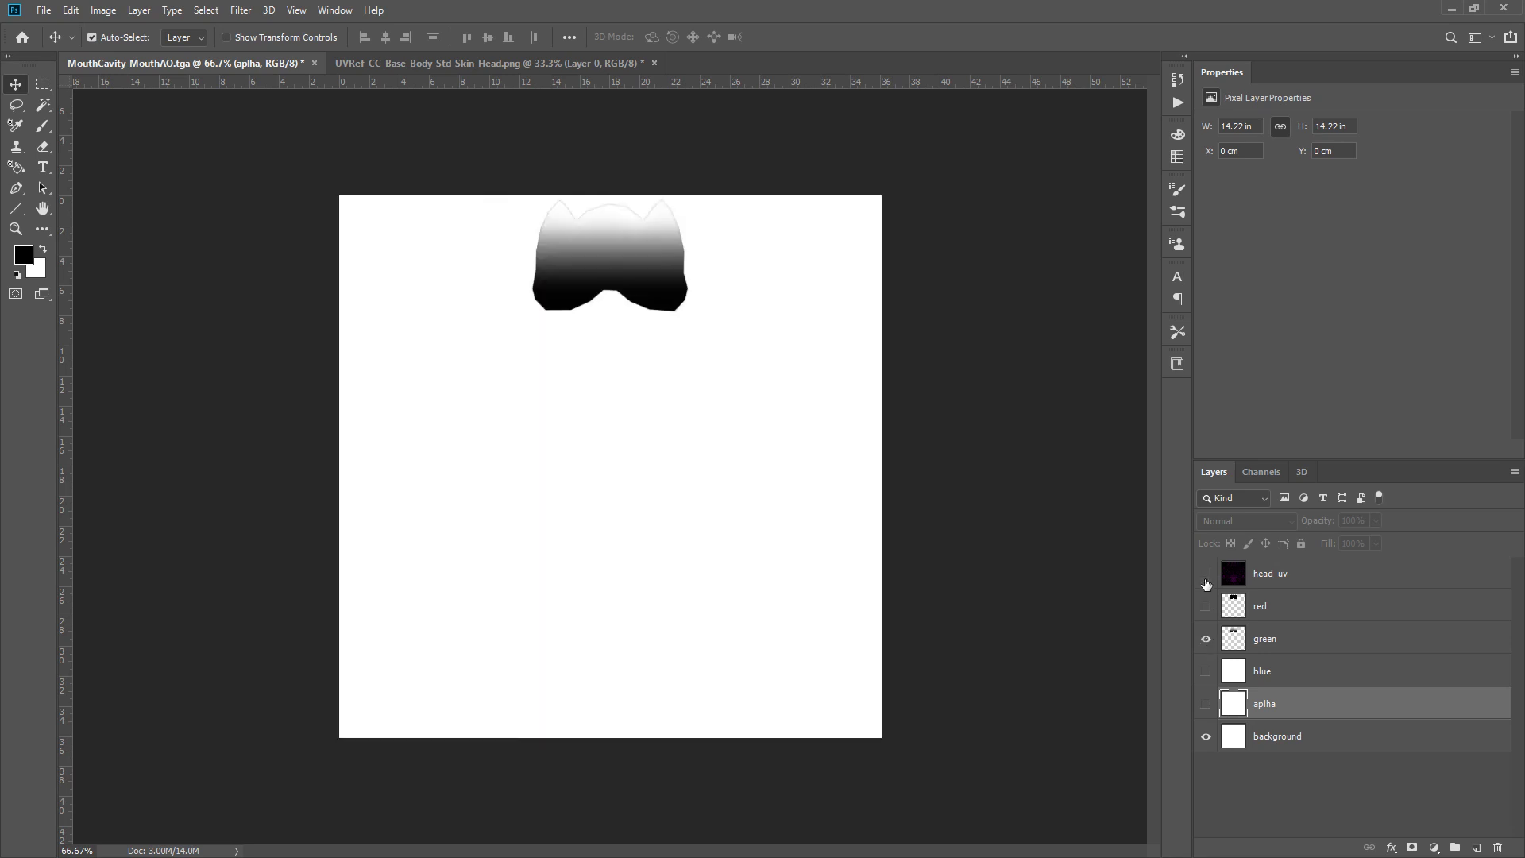
left_click(1206, 640)
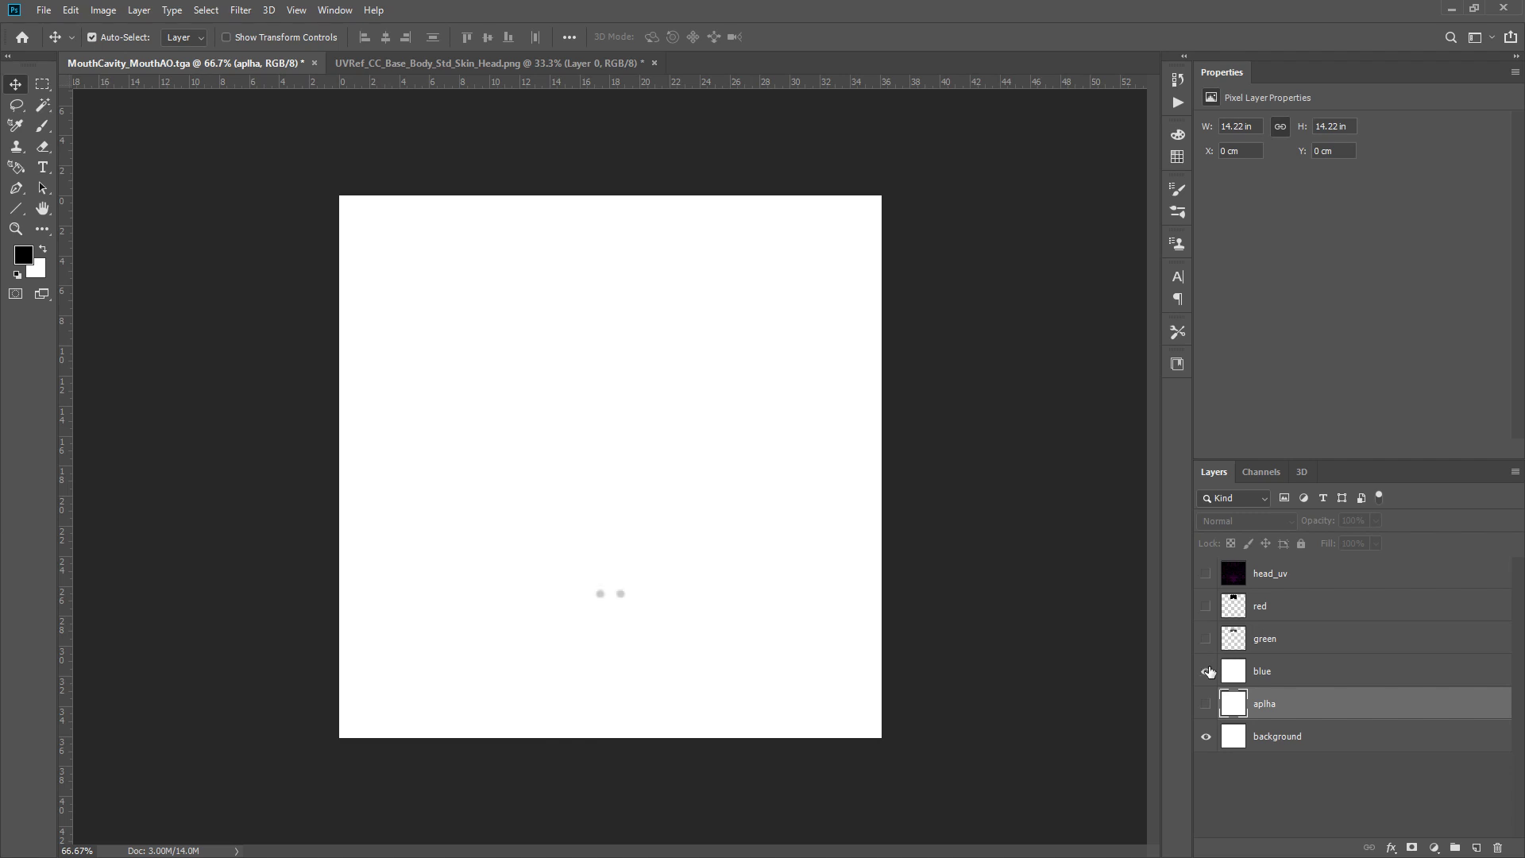
Show the aplha layer under the head_uv wireframe, toggling it on and off to compare.
left_click(1205, 573)
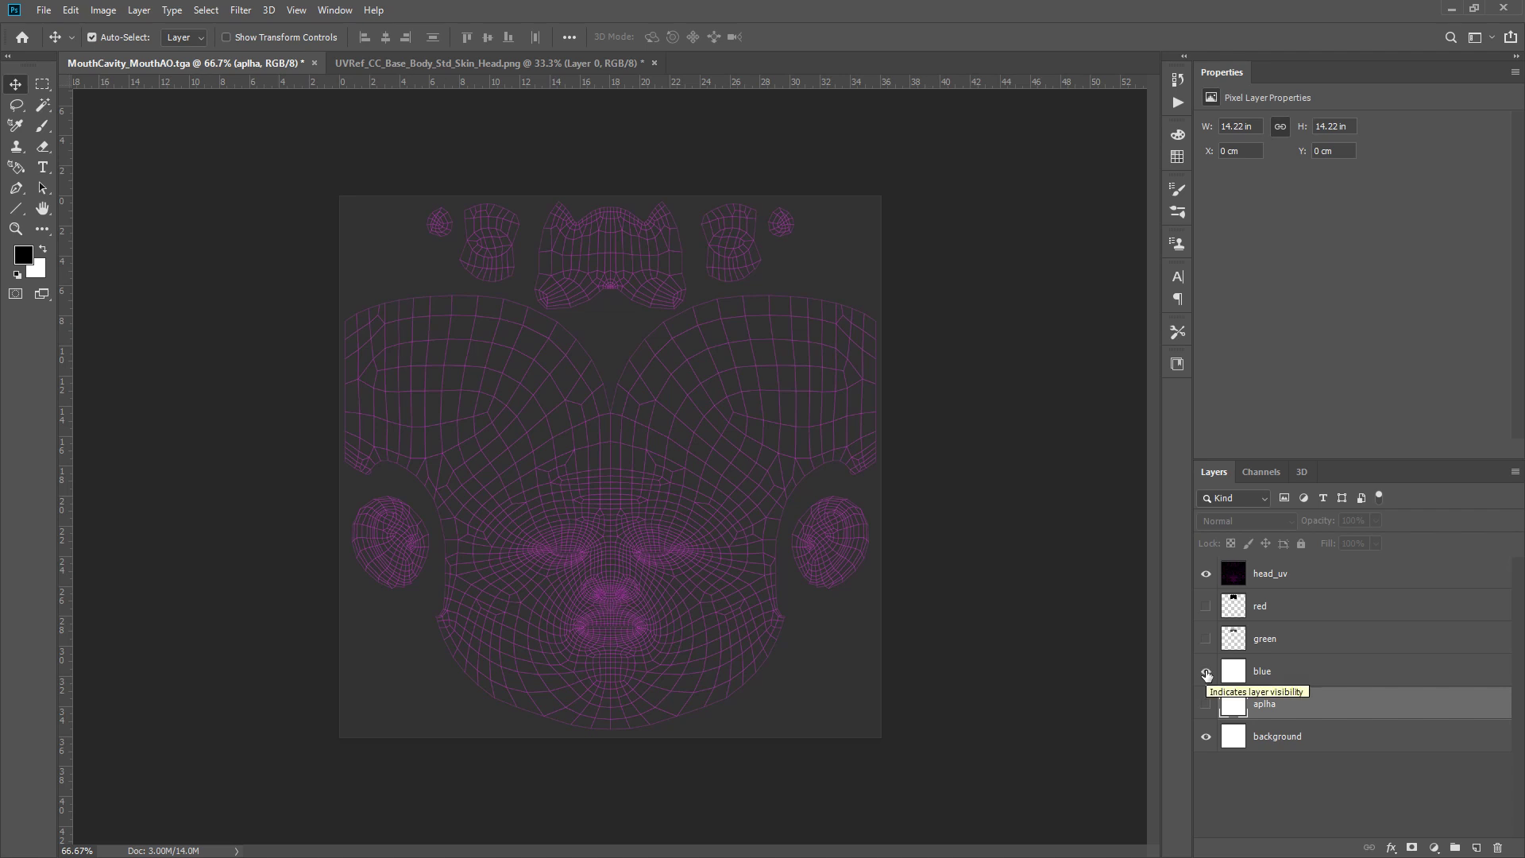
left_click(1206, 573)
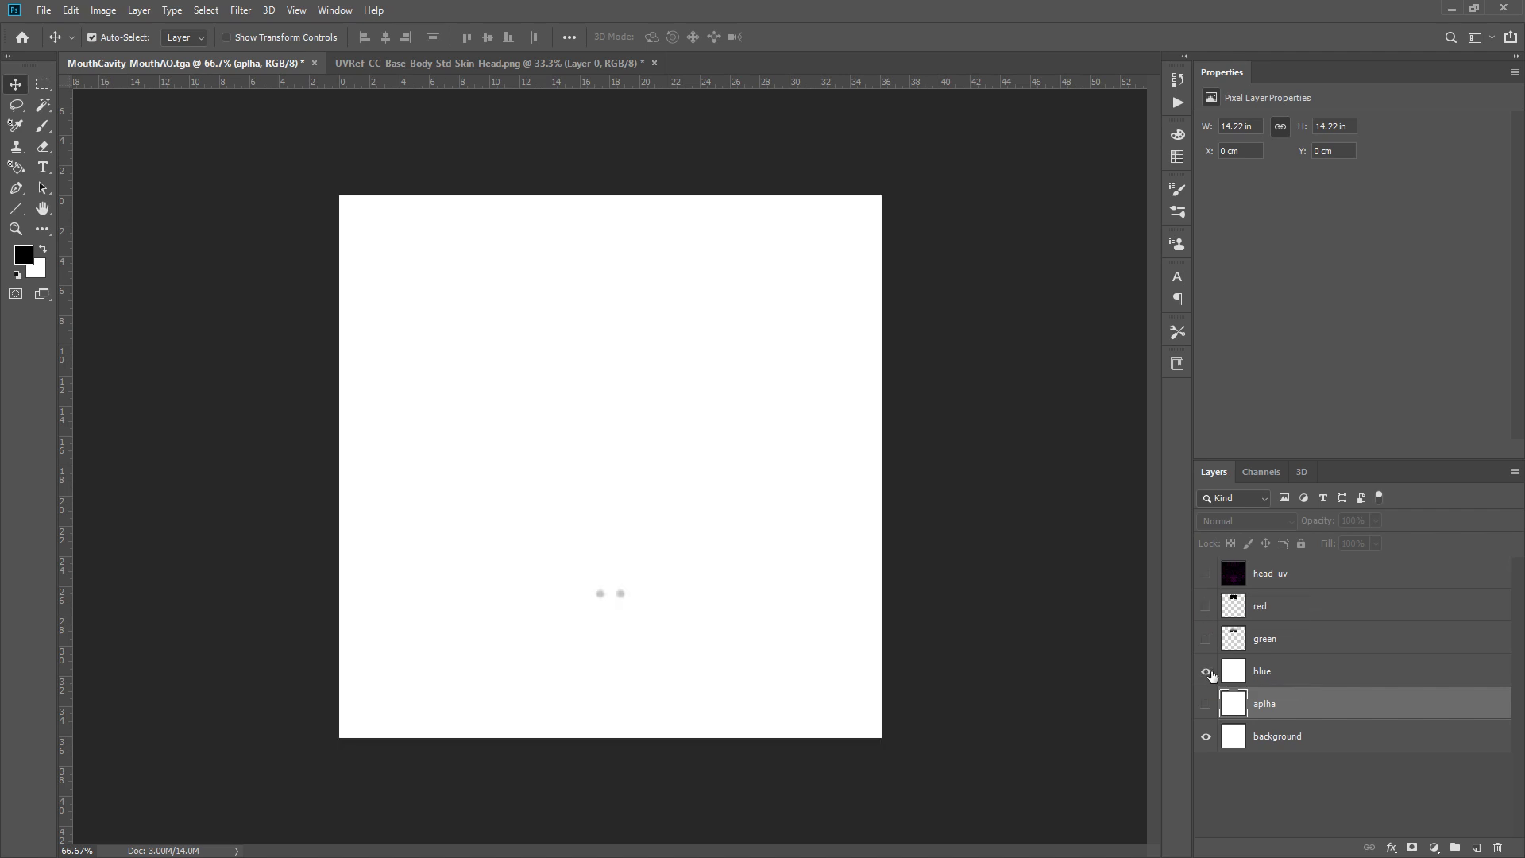
left_click(1205, 703)
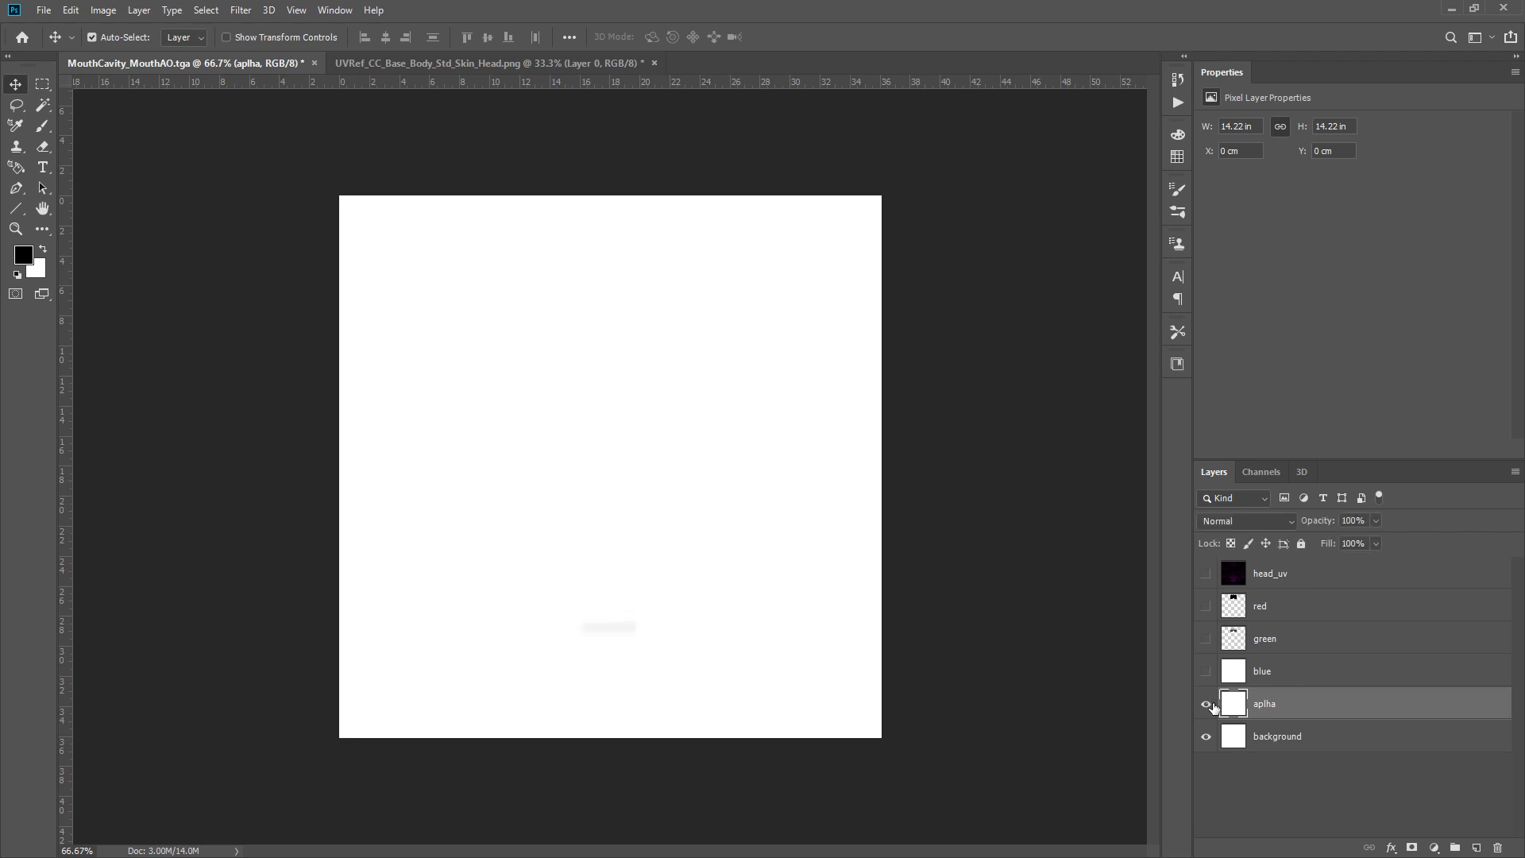
left_click(1207, 574)
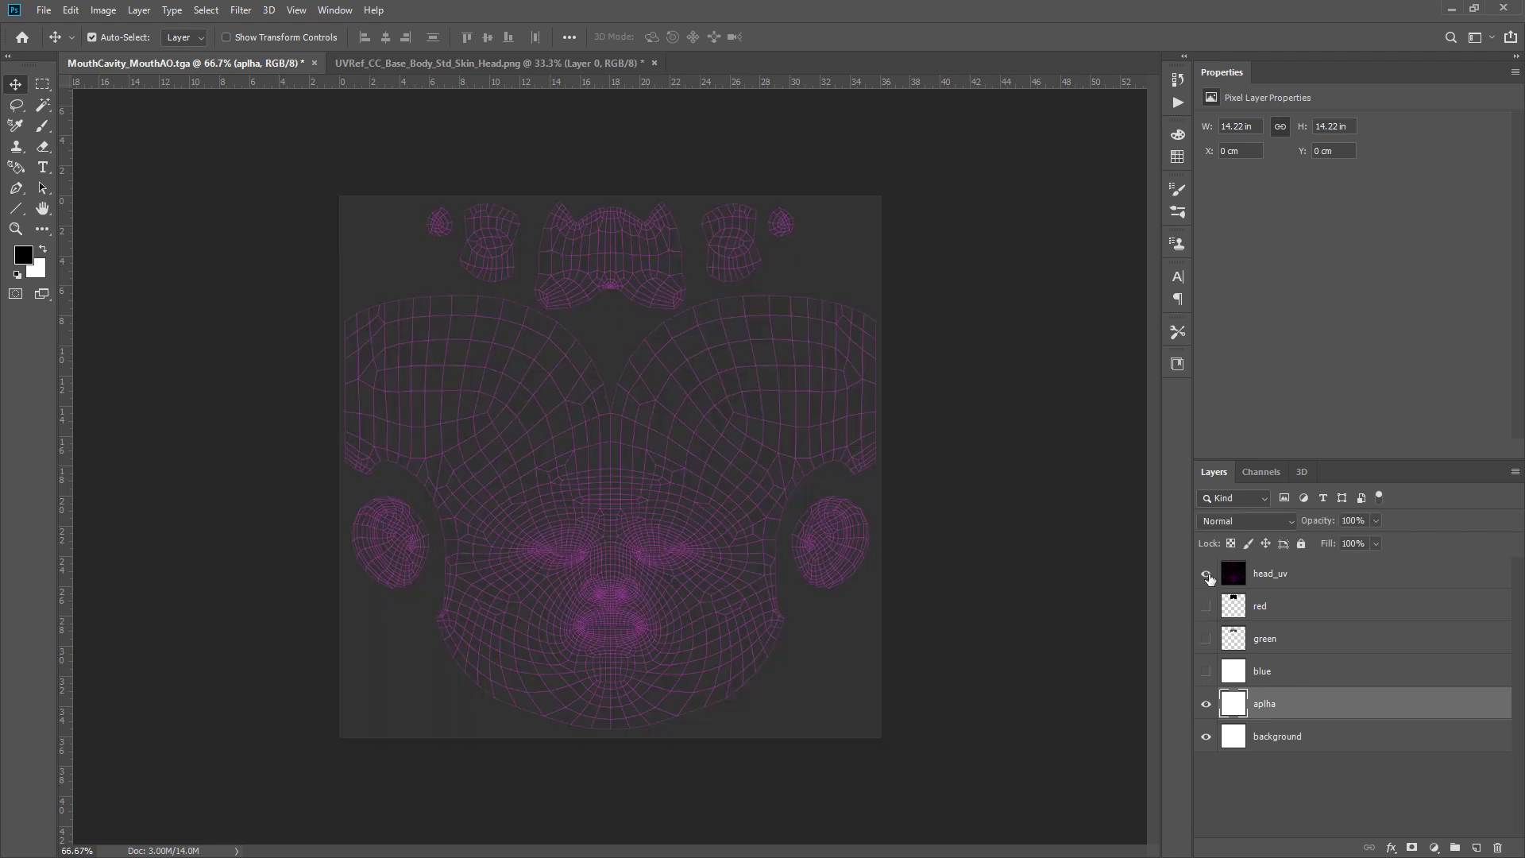
left_click(1206, 703)
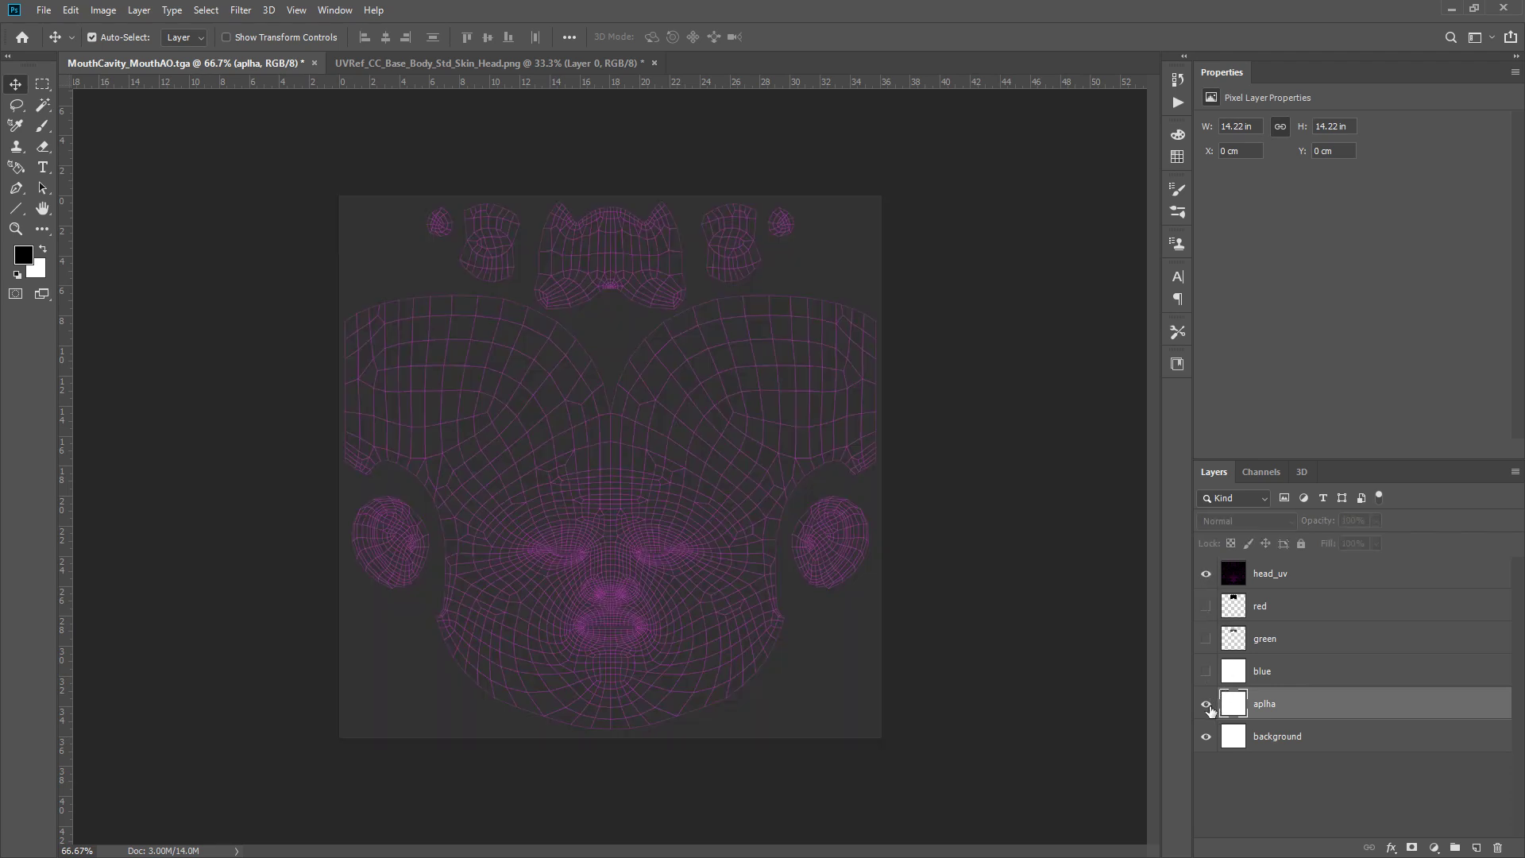
left_click(1207, 705)
left_click(1207, 705)
left_click(1207, 704)
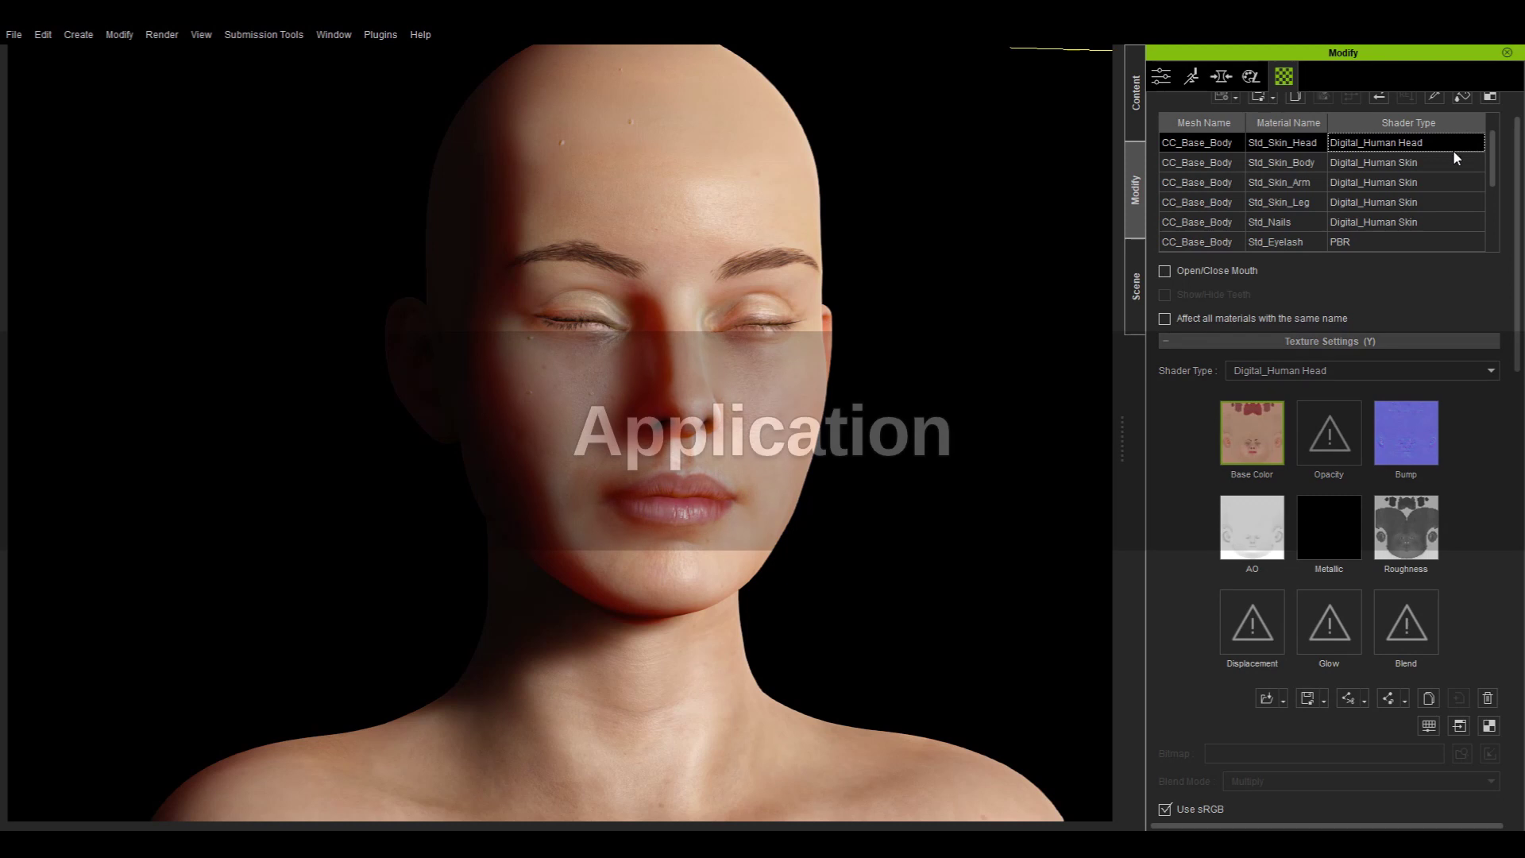
Select the skin material and drag its Base Color texture strength from 100 to 0.
left_click(1303, 222)
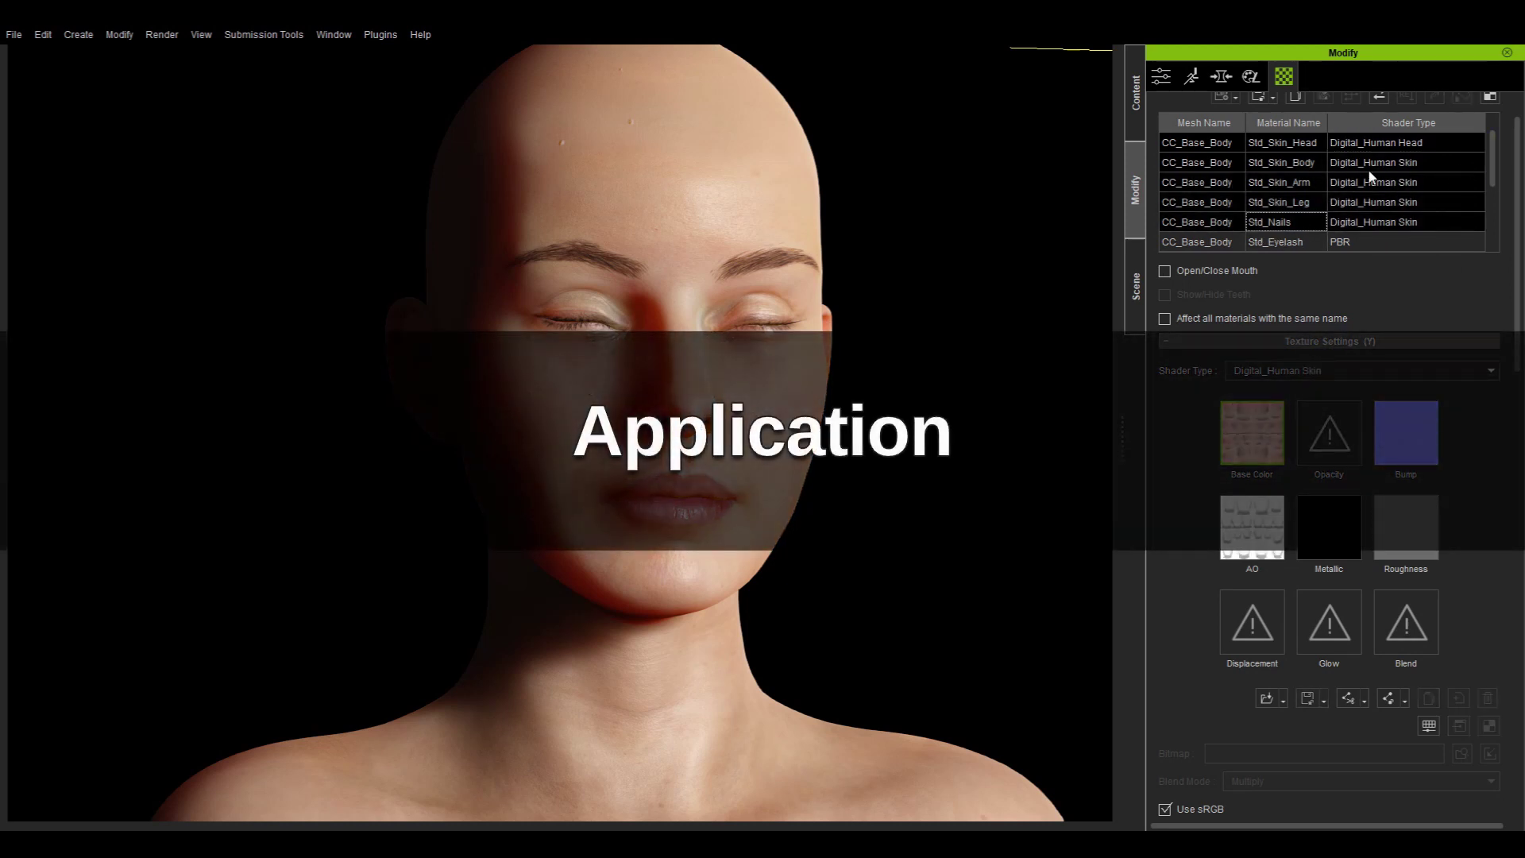
scroll(1350, 477, "down", 3)
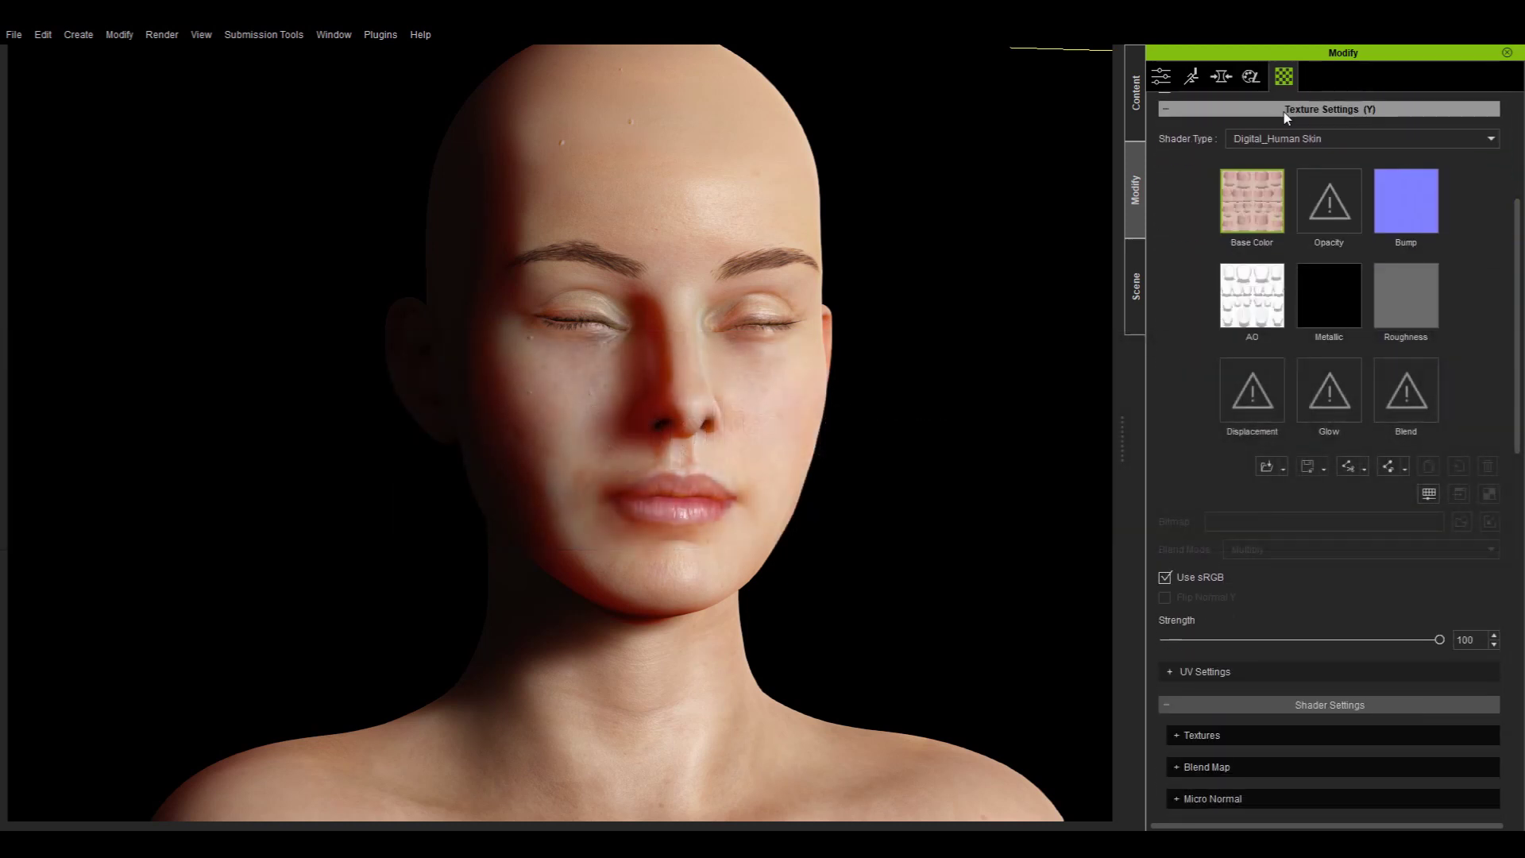
left_click_drag(1440, 640, 1161, 640)
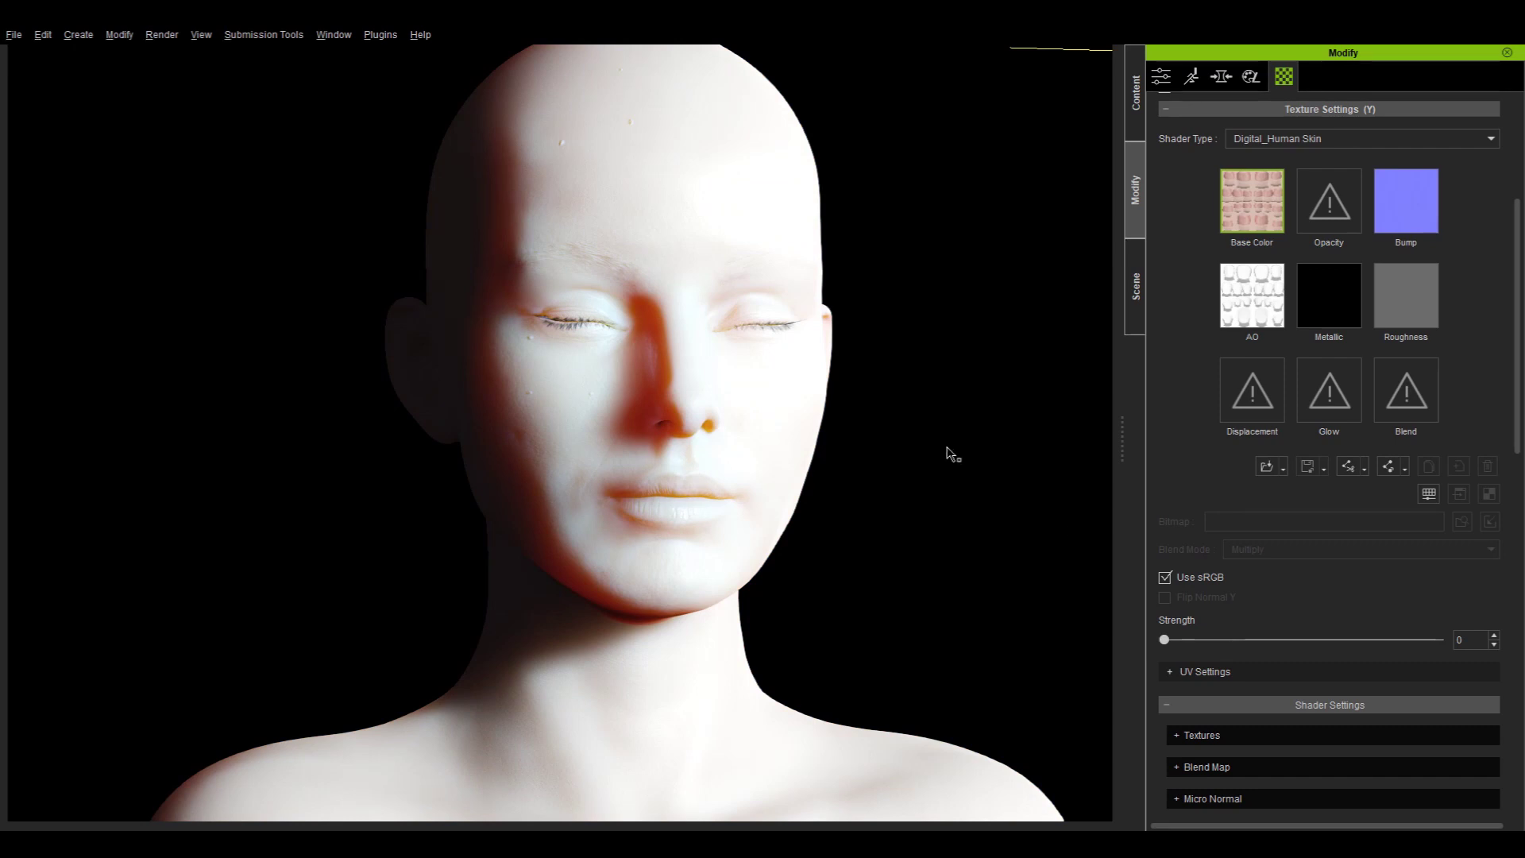
right_click_drag(946, 452, 974, 490)
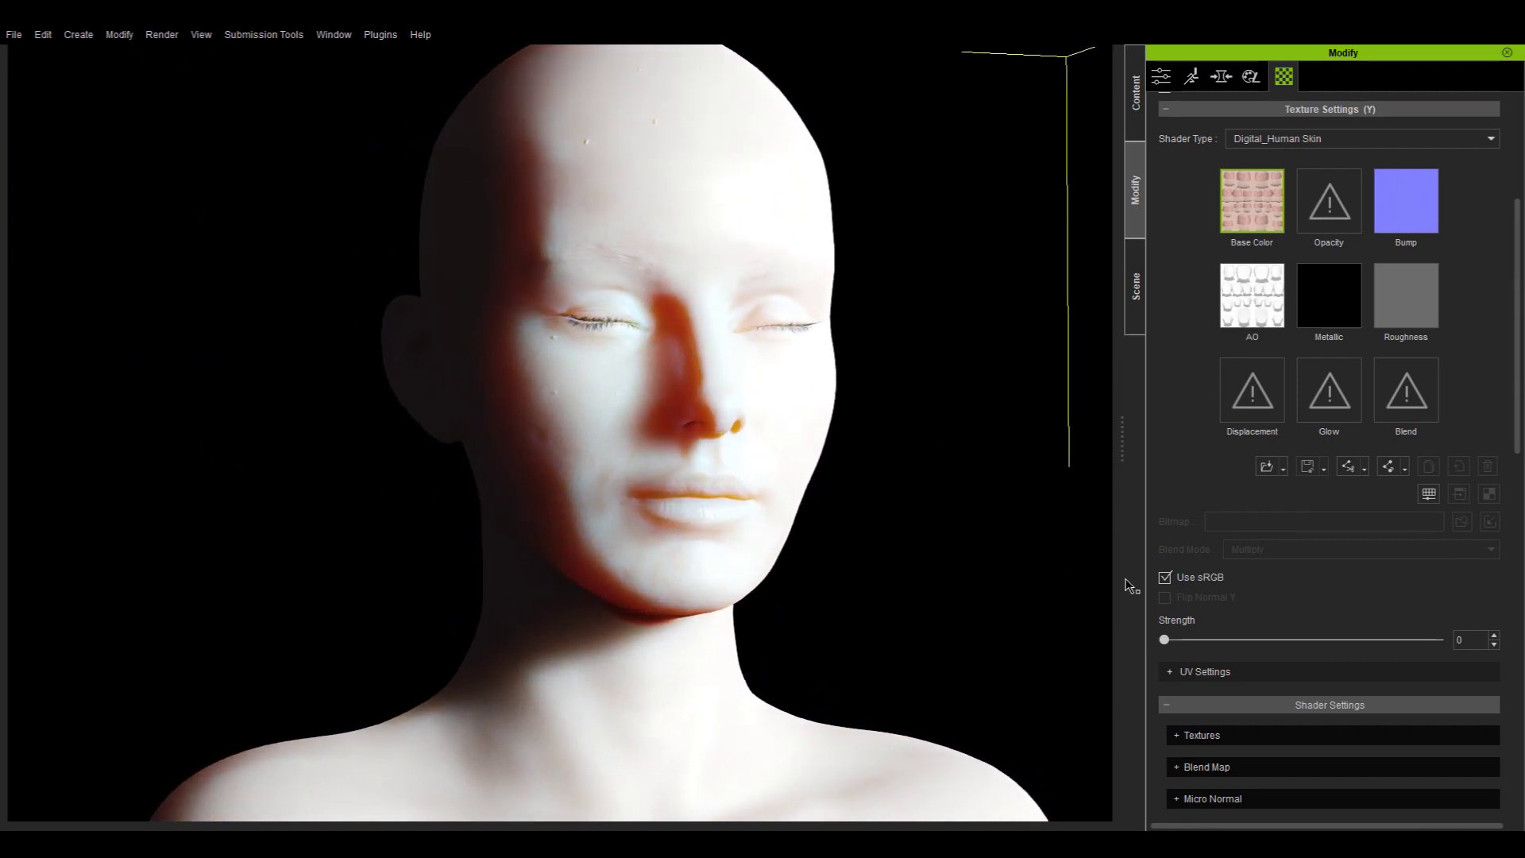
scroll(1512, 253, "down", 7)
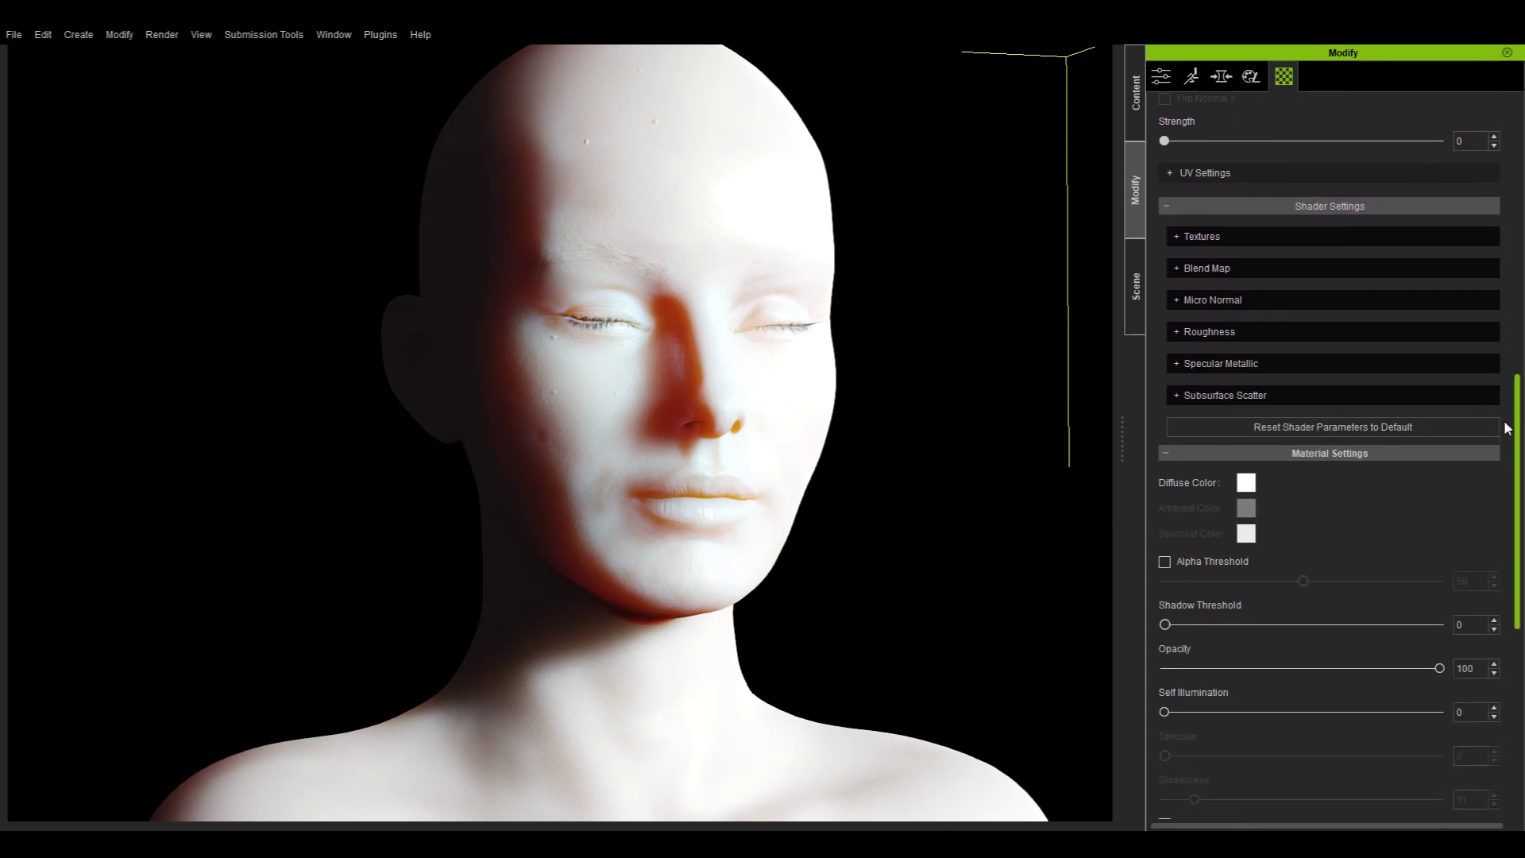
Try light cyan, then blue, as the skin's Diffuse Color.
left_click(1247, 438)
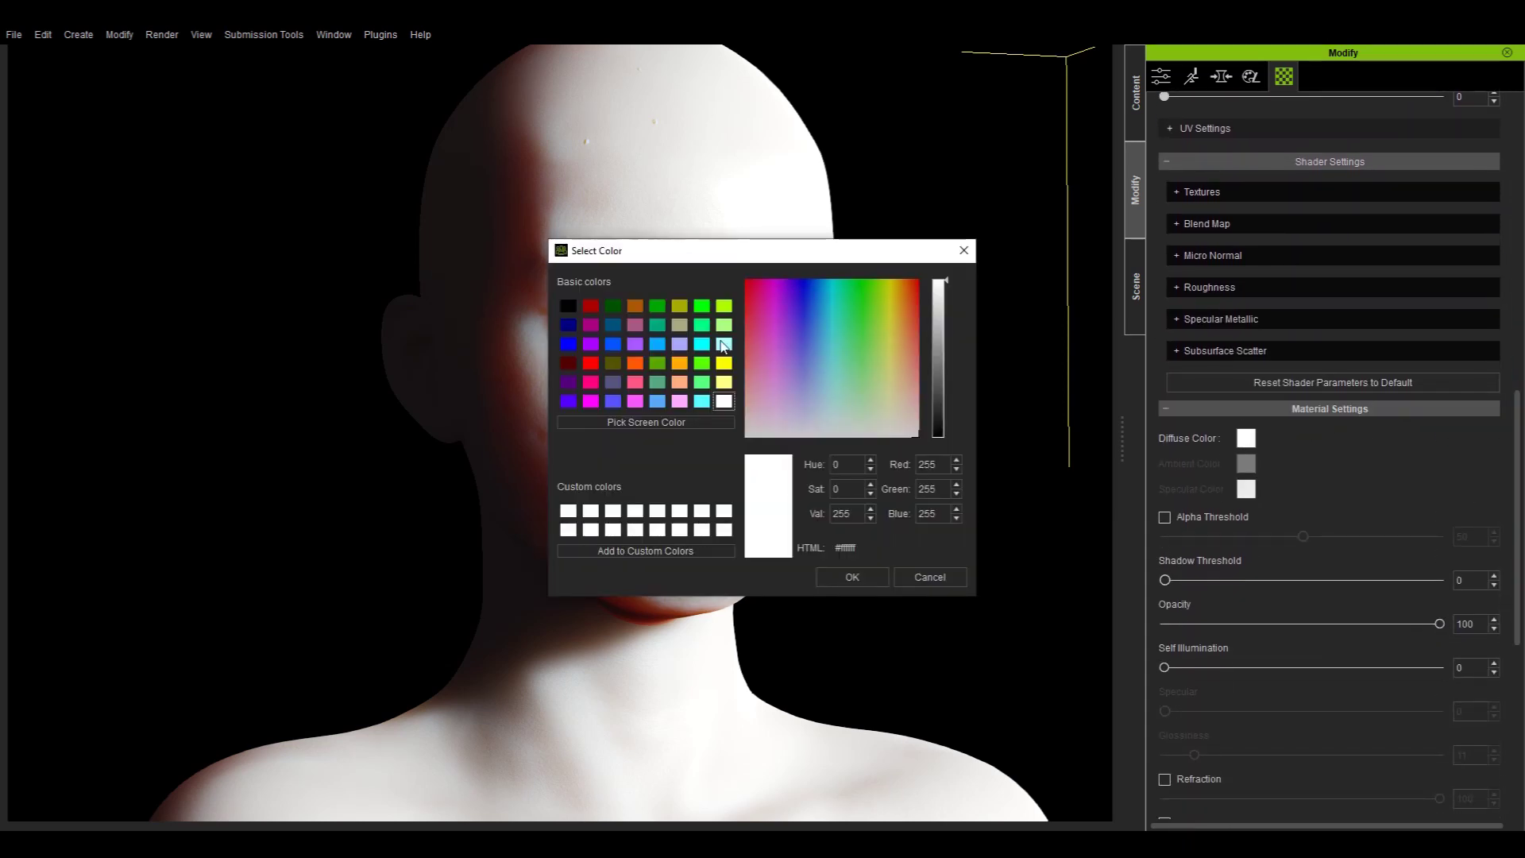
left_click(723, 344)
left_click(885, 586)
left_click(1249, 444)
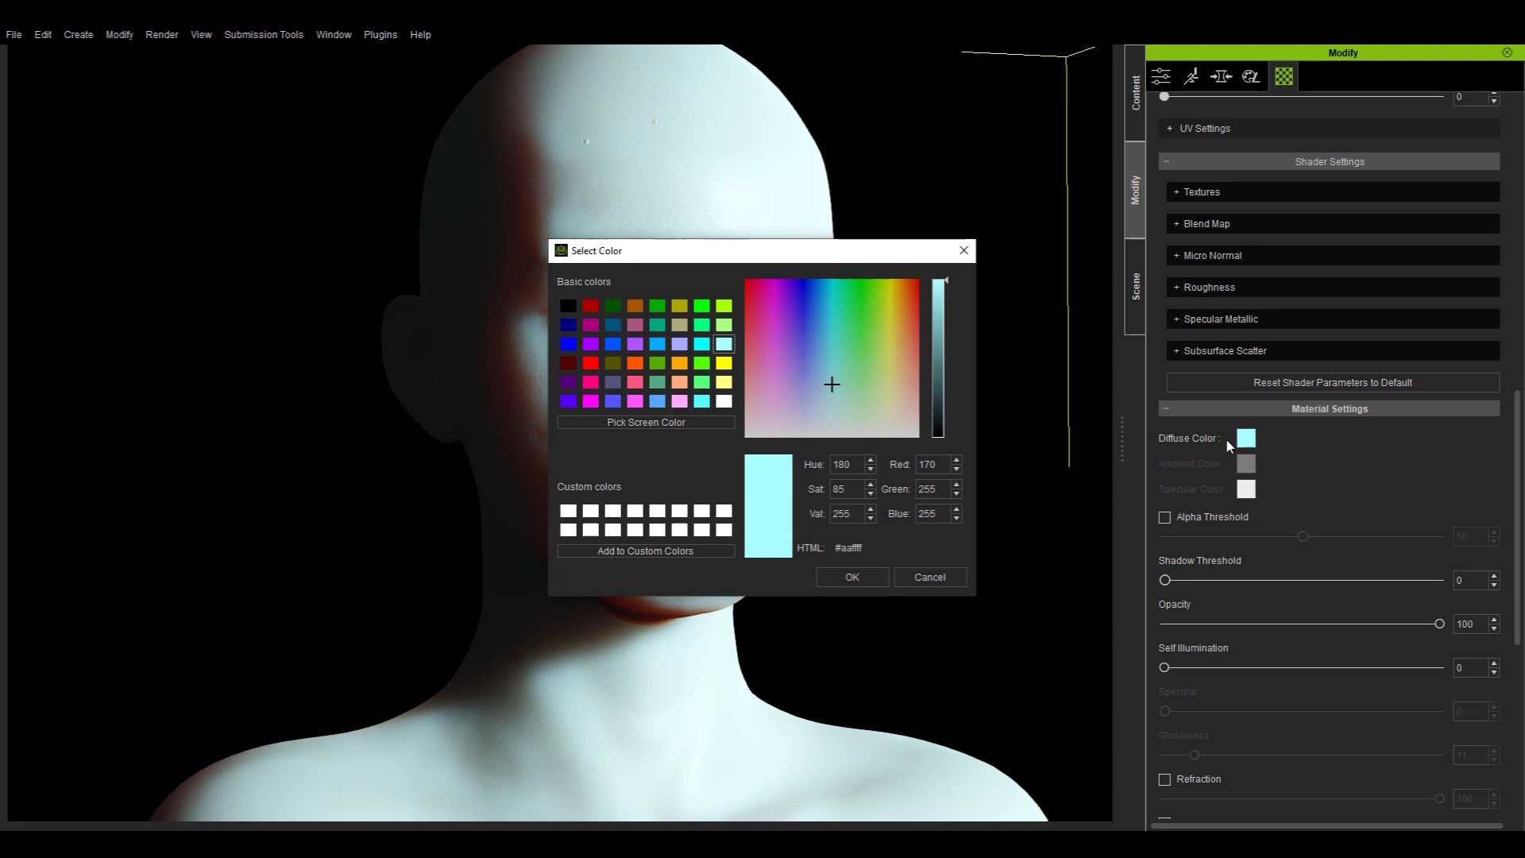
left_click(612, 344)
left_click(851, 577)
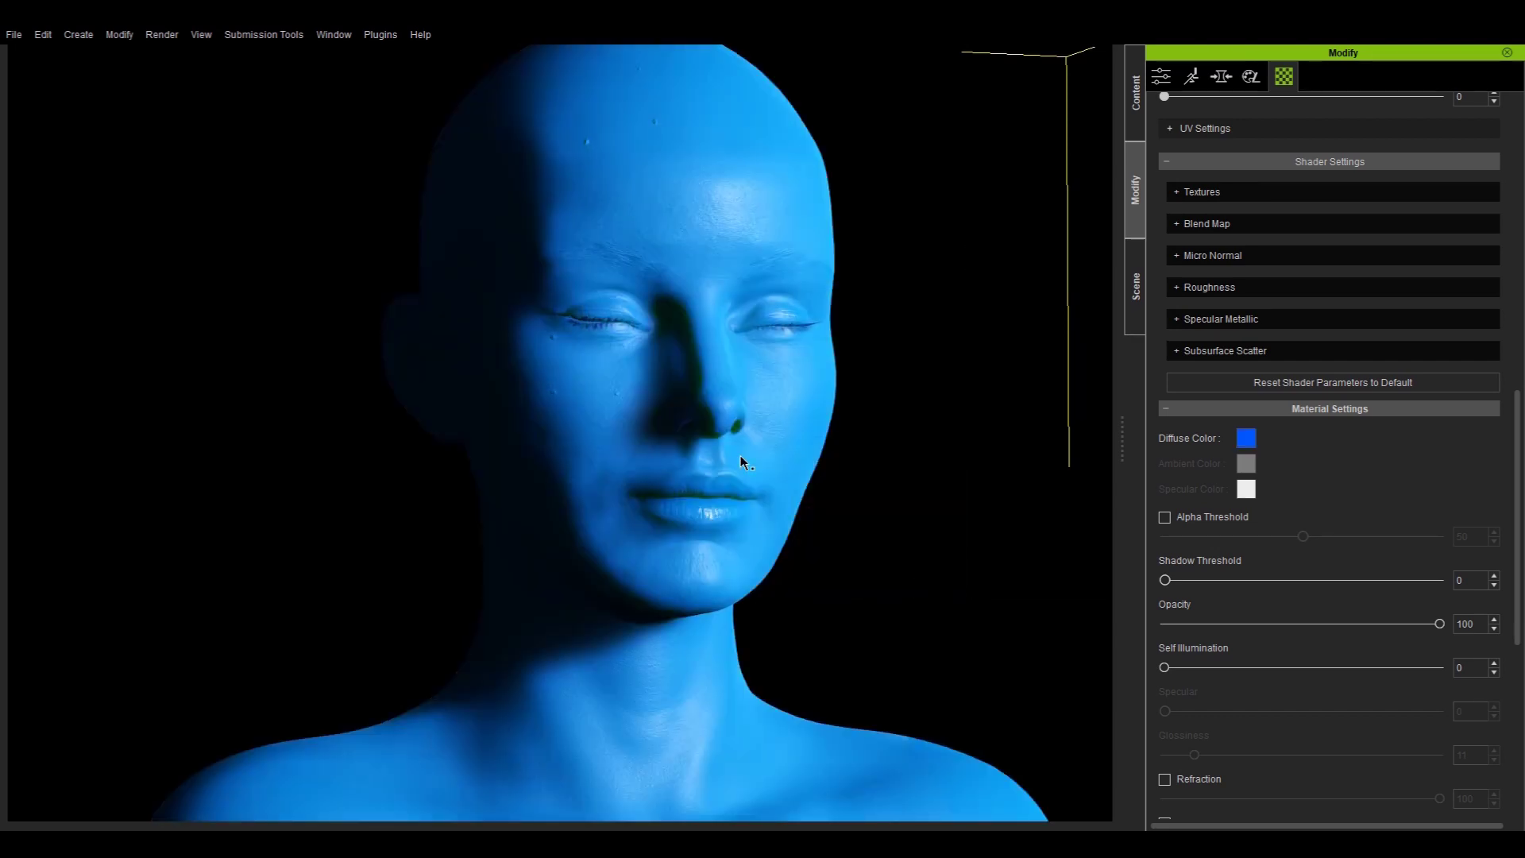
Set the Diffuse Color to light green, then settle on a more saturated green.
left_click(1245, 438)
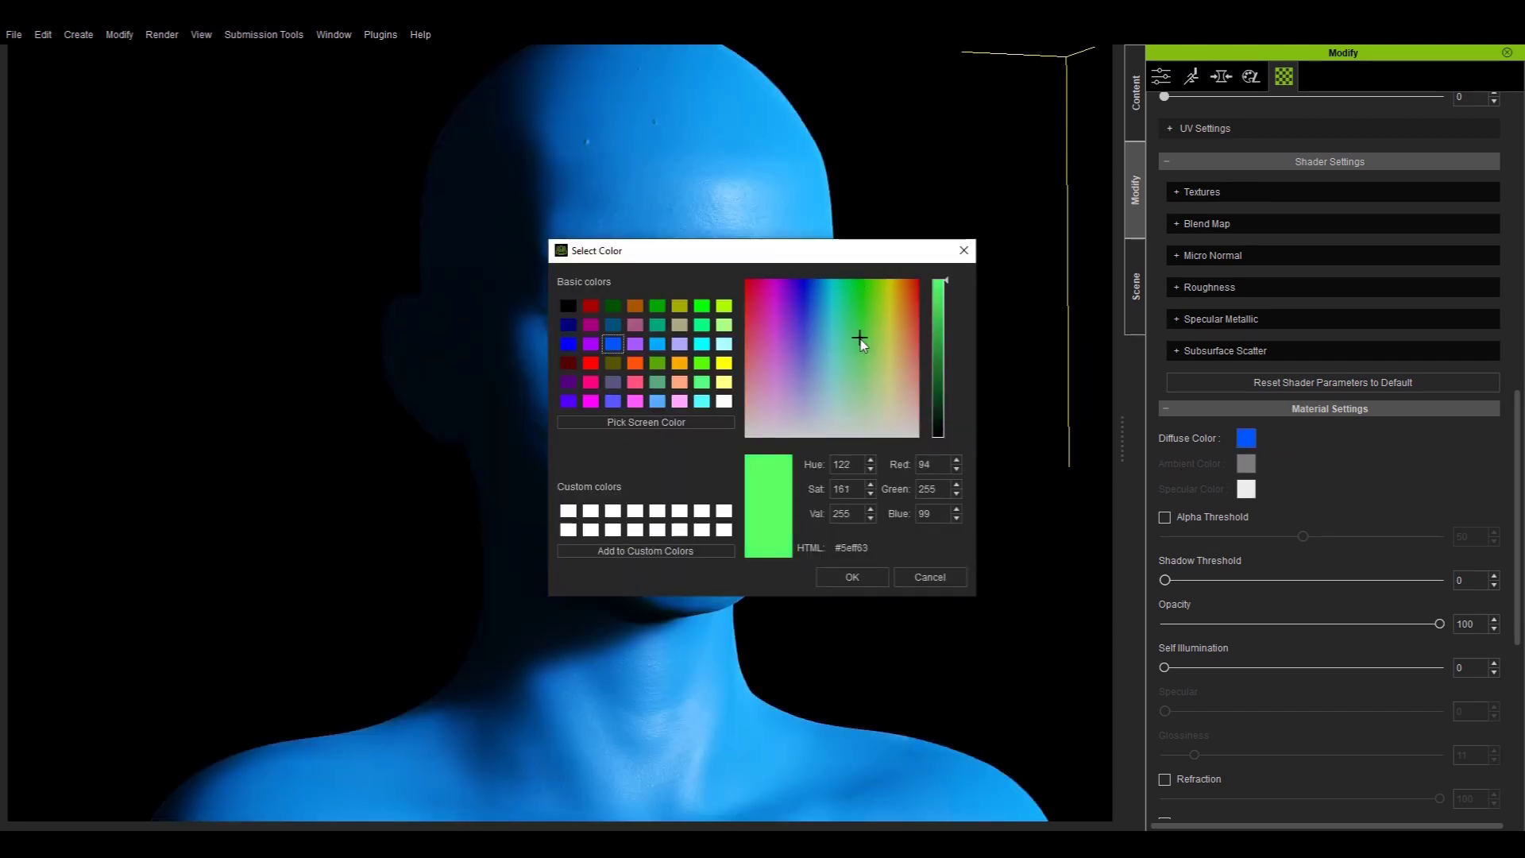
left_click_drag(868, 265, 1229, 243)
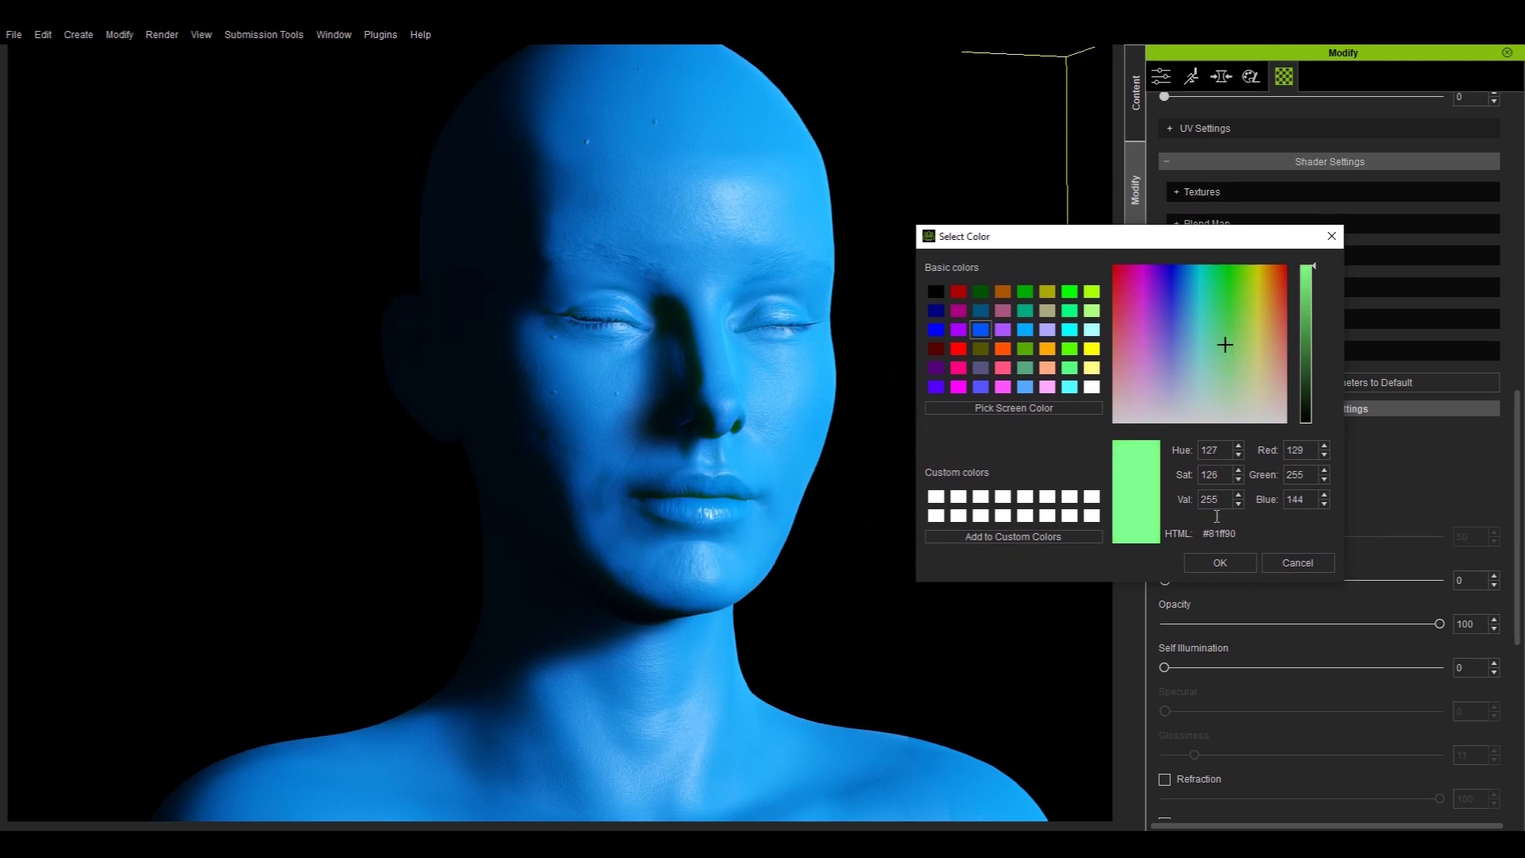
left_click(1220, 562)
right_click_drag(859, 503, 1044, 466)
left_click(1245, 439)
left_click_drag(874, 259, 1205, 268)
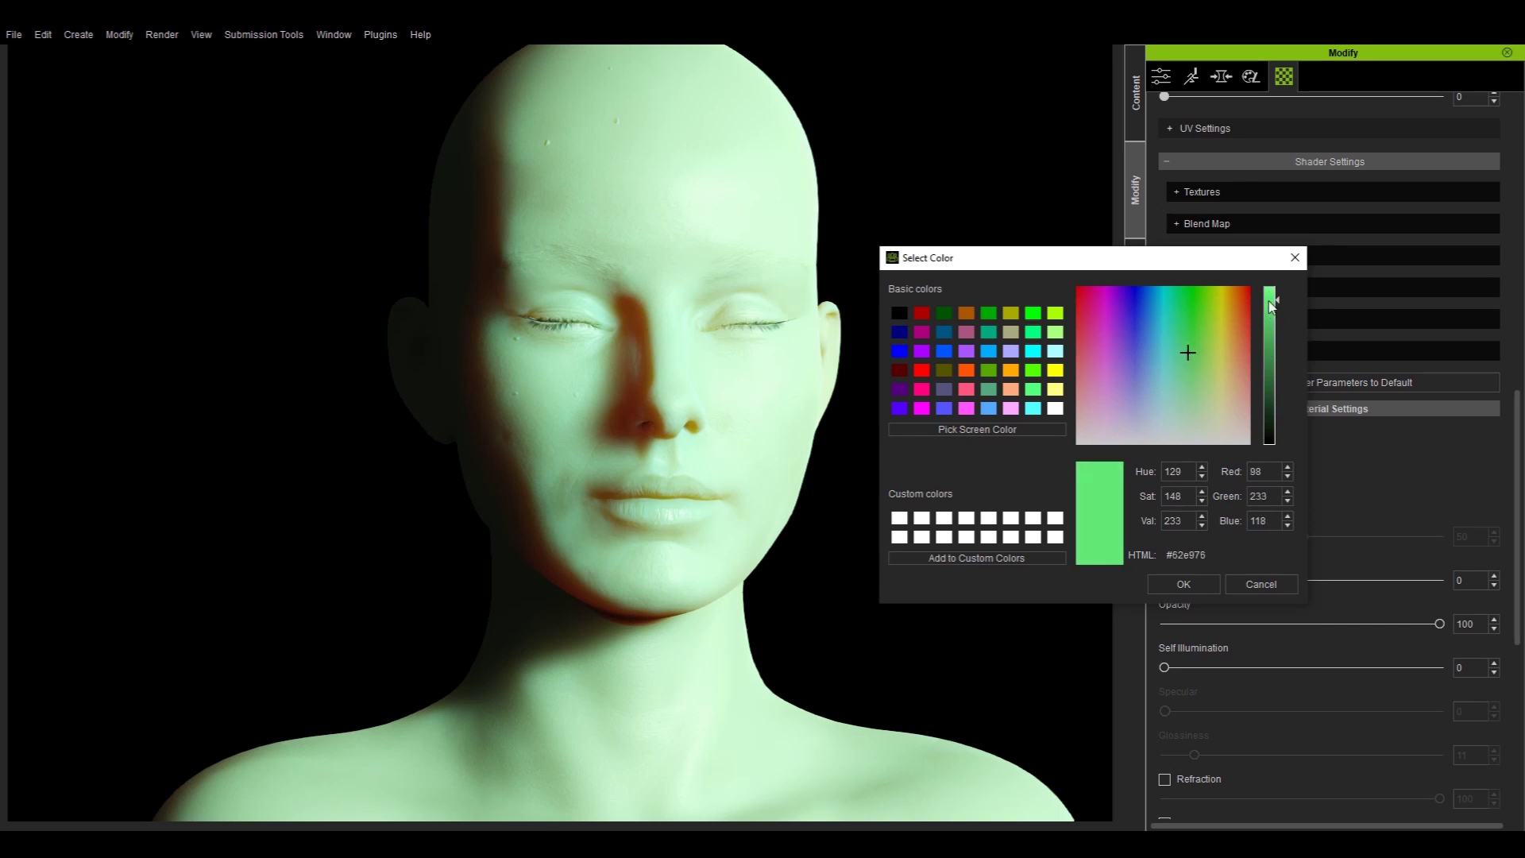
left_click(1161, 585)
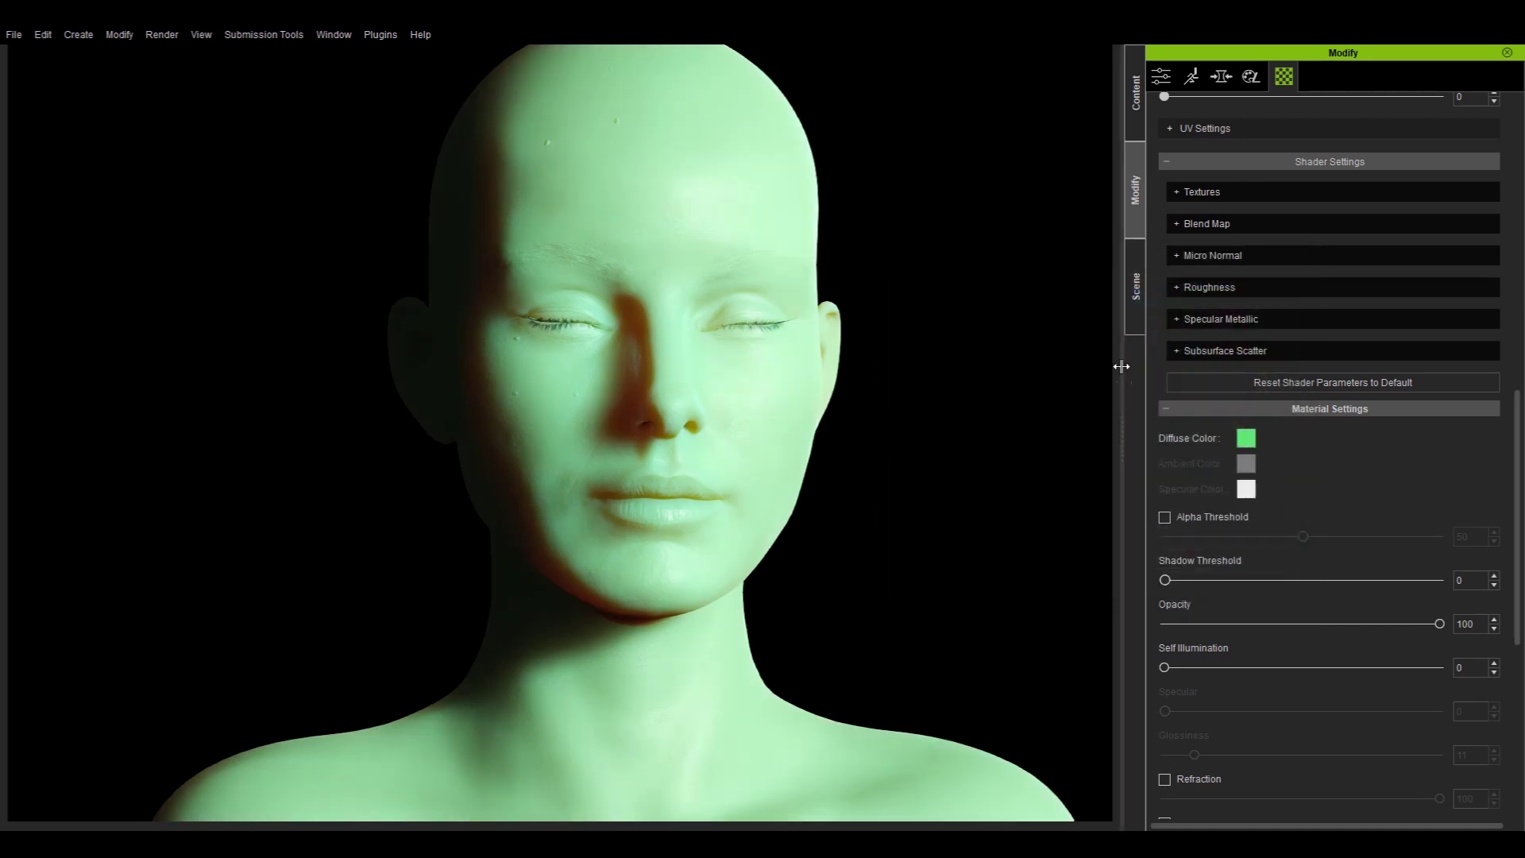
left_click(1195, 351)
Set SSS Falloff to yellow and SSS Radius to 8.000.
left_click(1488, 387)
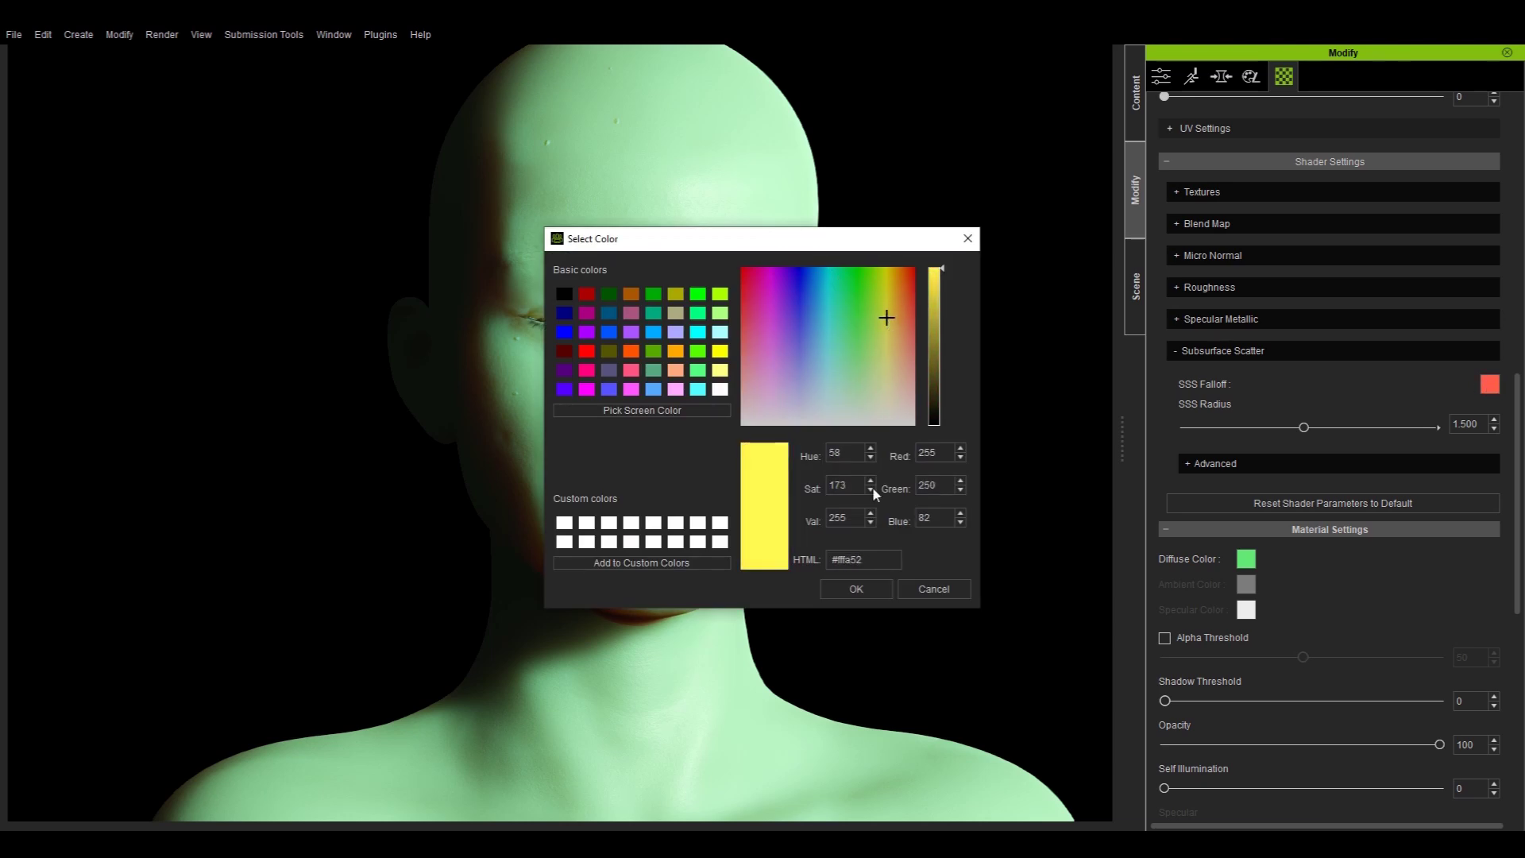
left_click(849, 589)
left_click_drag(1305, 428, 1509, 428)
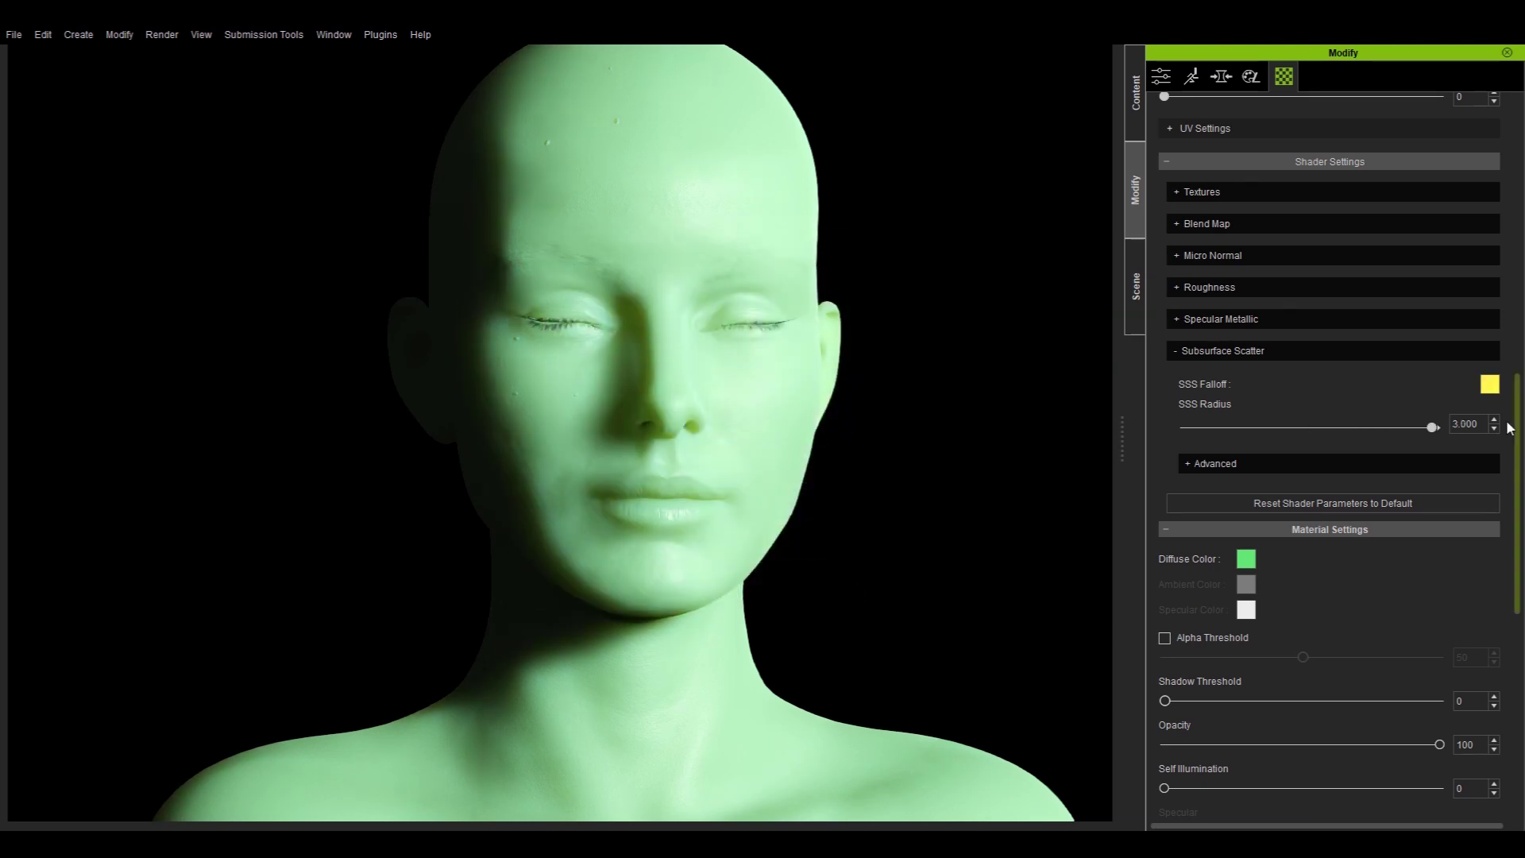
key("Return")
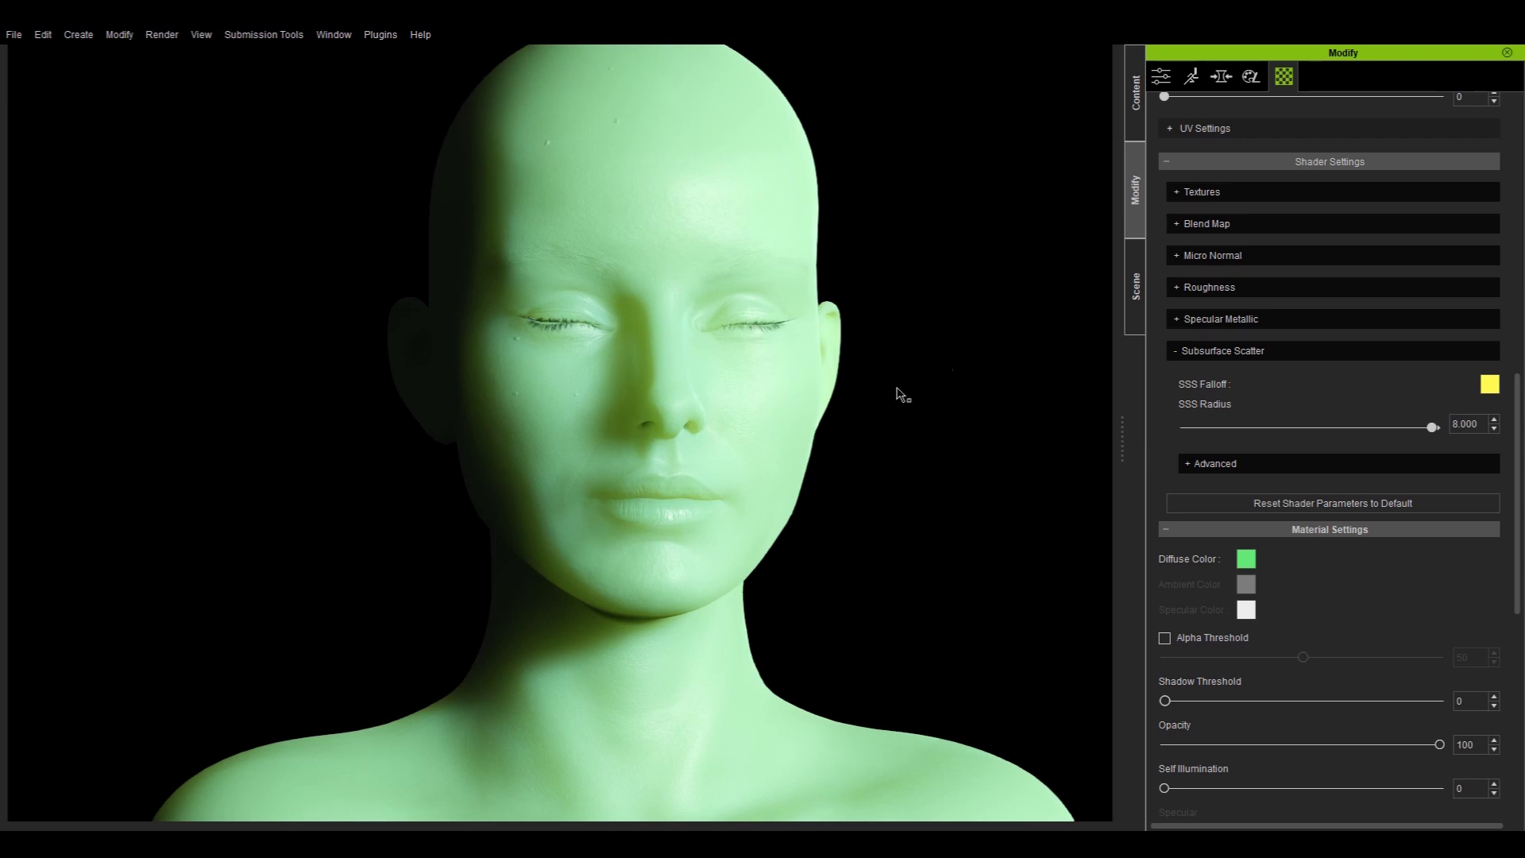
In the roughness settings, lower the Bump texture strength to 41.
left_click(1208, 286)
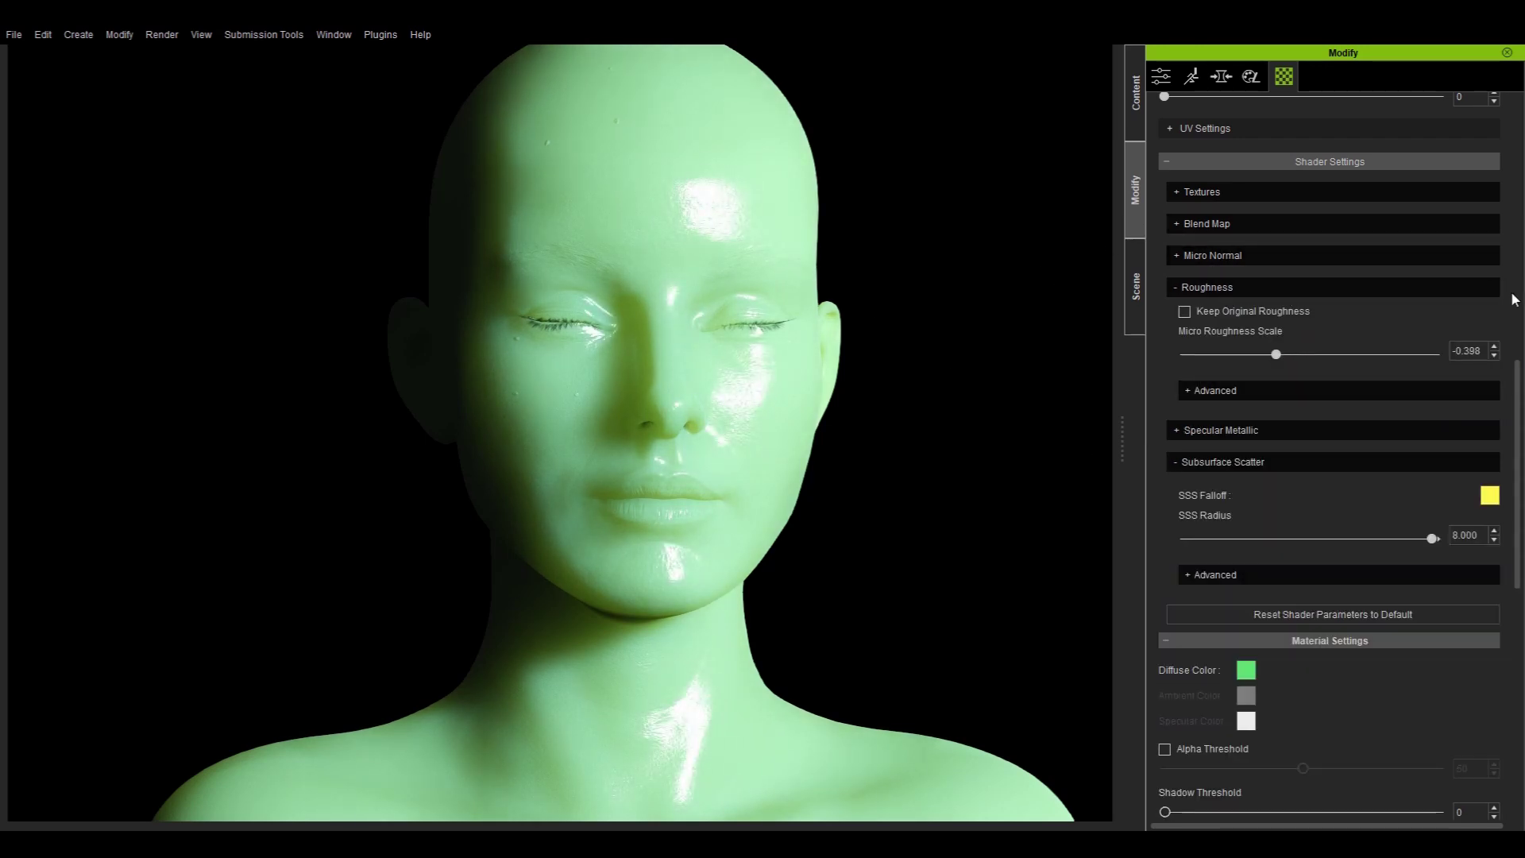
scroll(1514, 300, "up", 8)
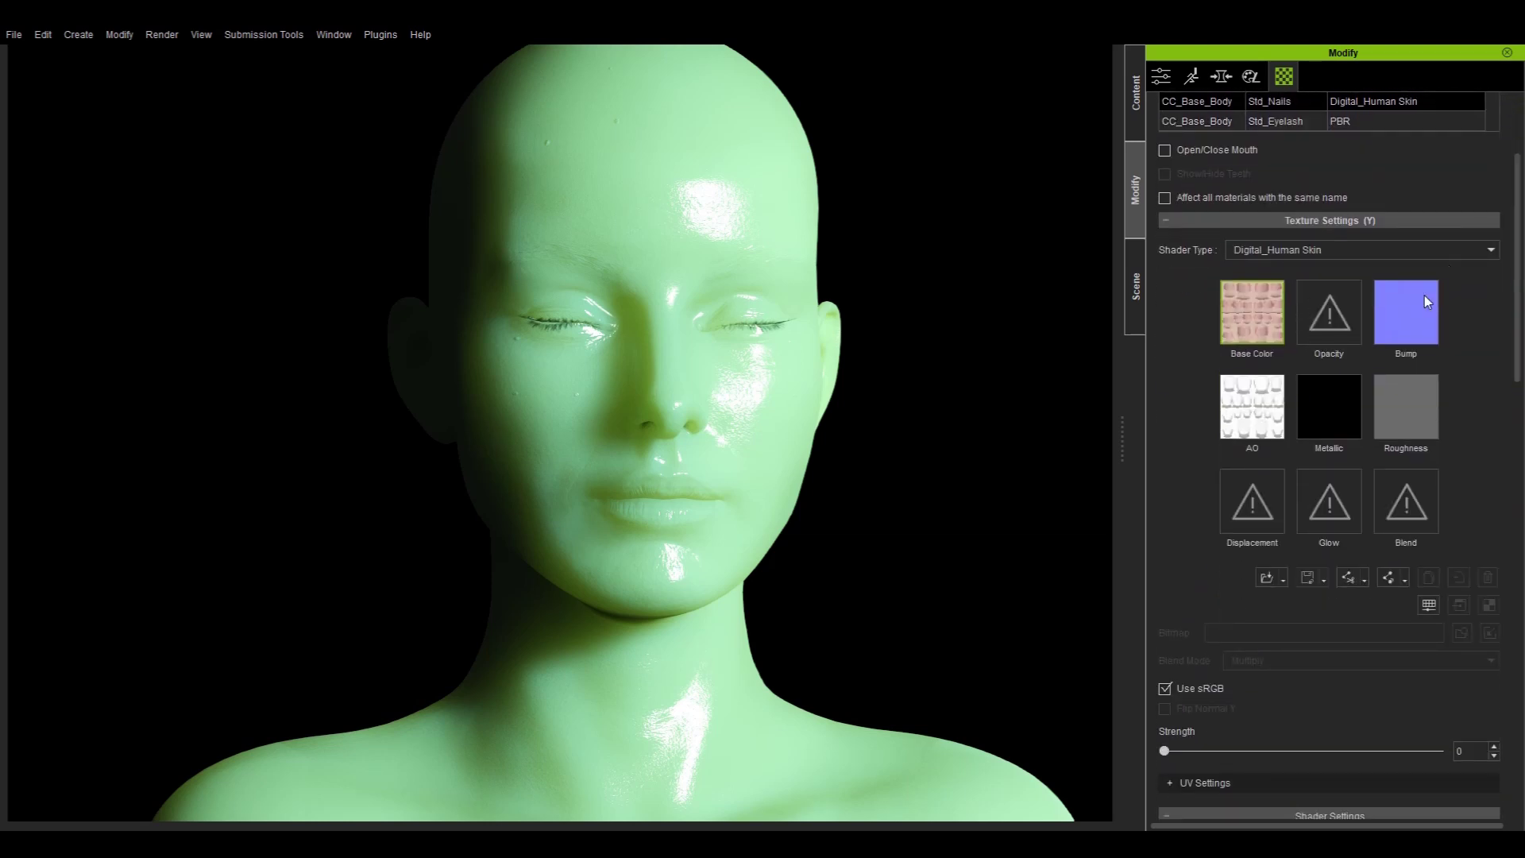
left_click_drag(1228, 755, 1219, 756)
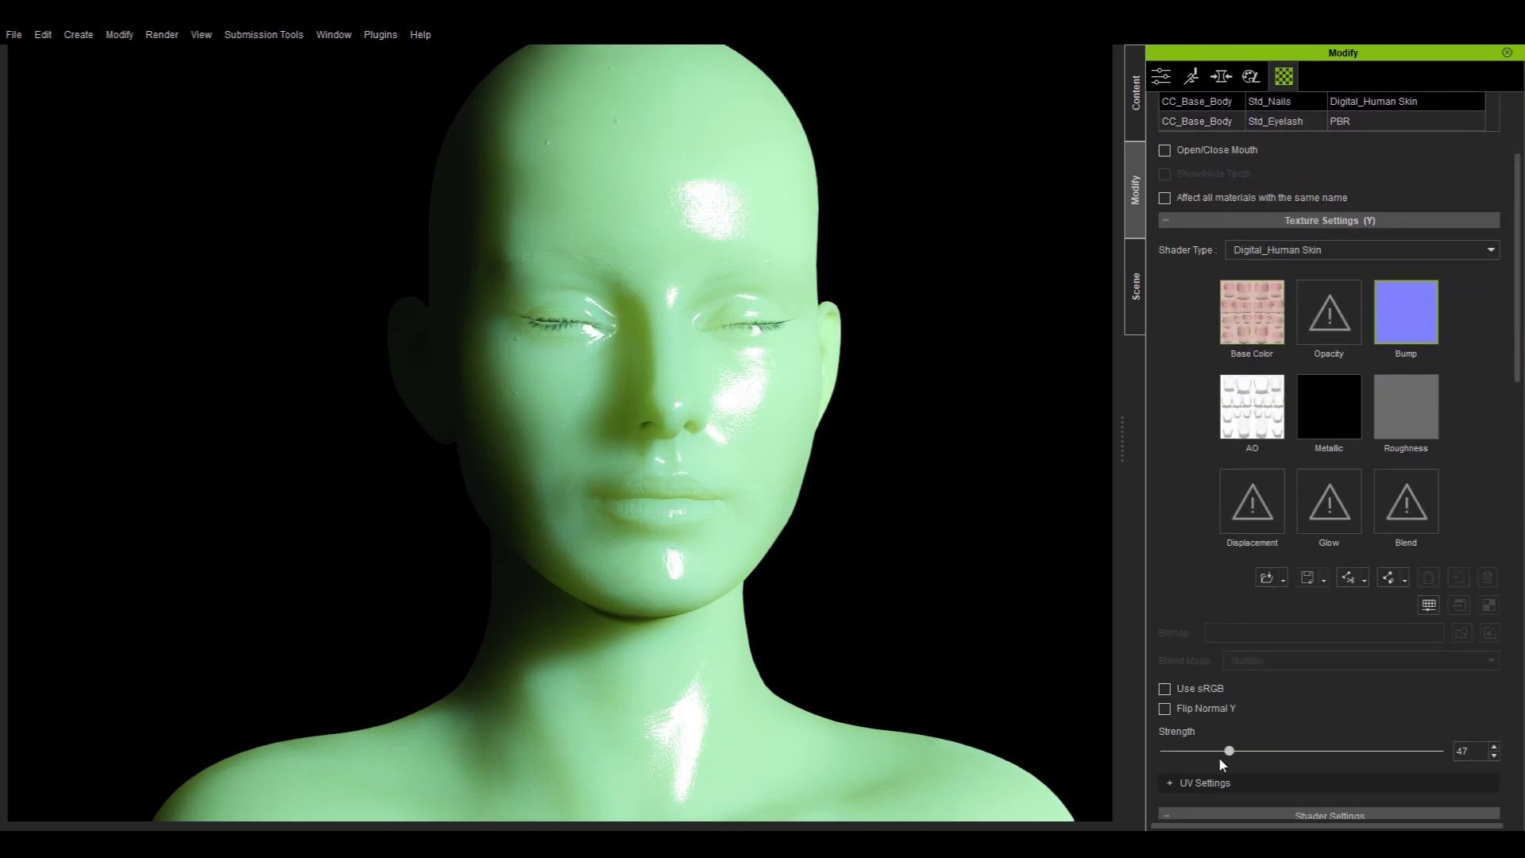
right_click_drag(528, 500, 579, 517)
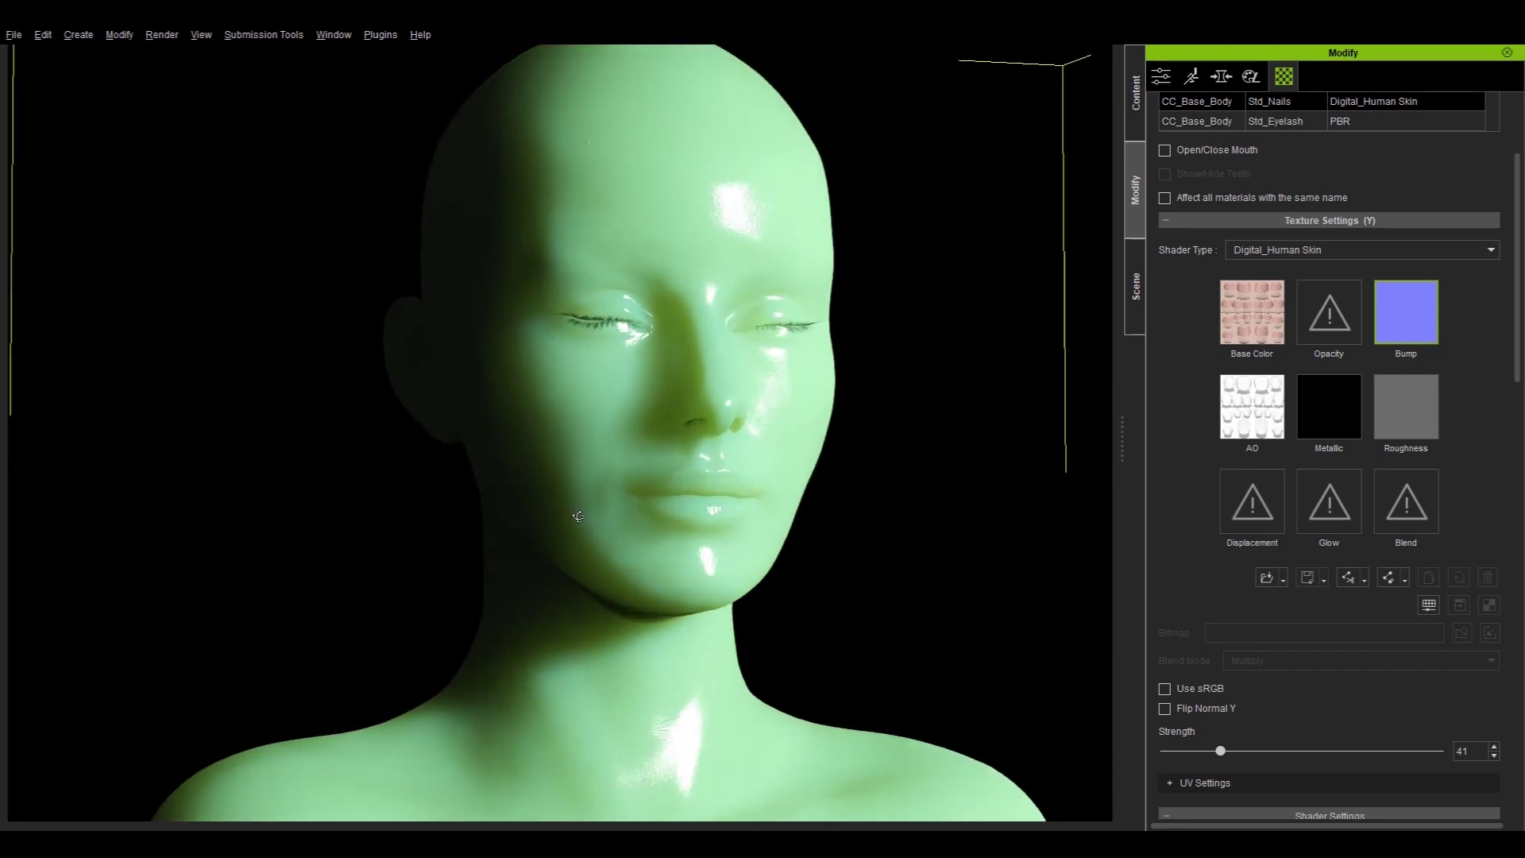
Rotate the Ball_000 lighting ball until the green head is brightly lit from the front.
left_click(1135, 282)
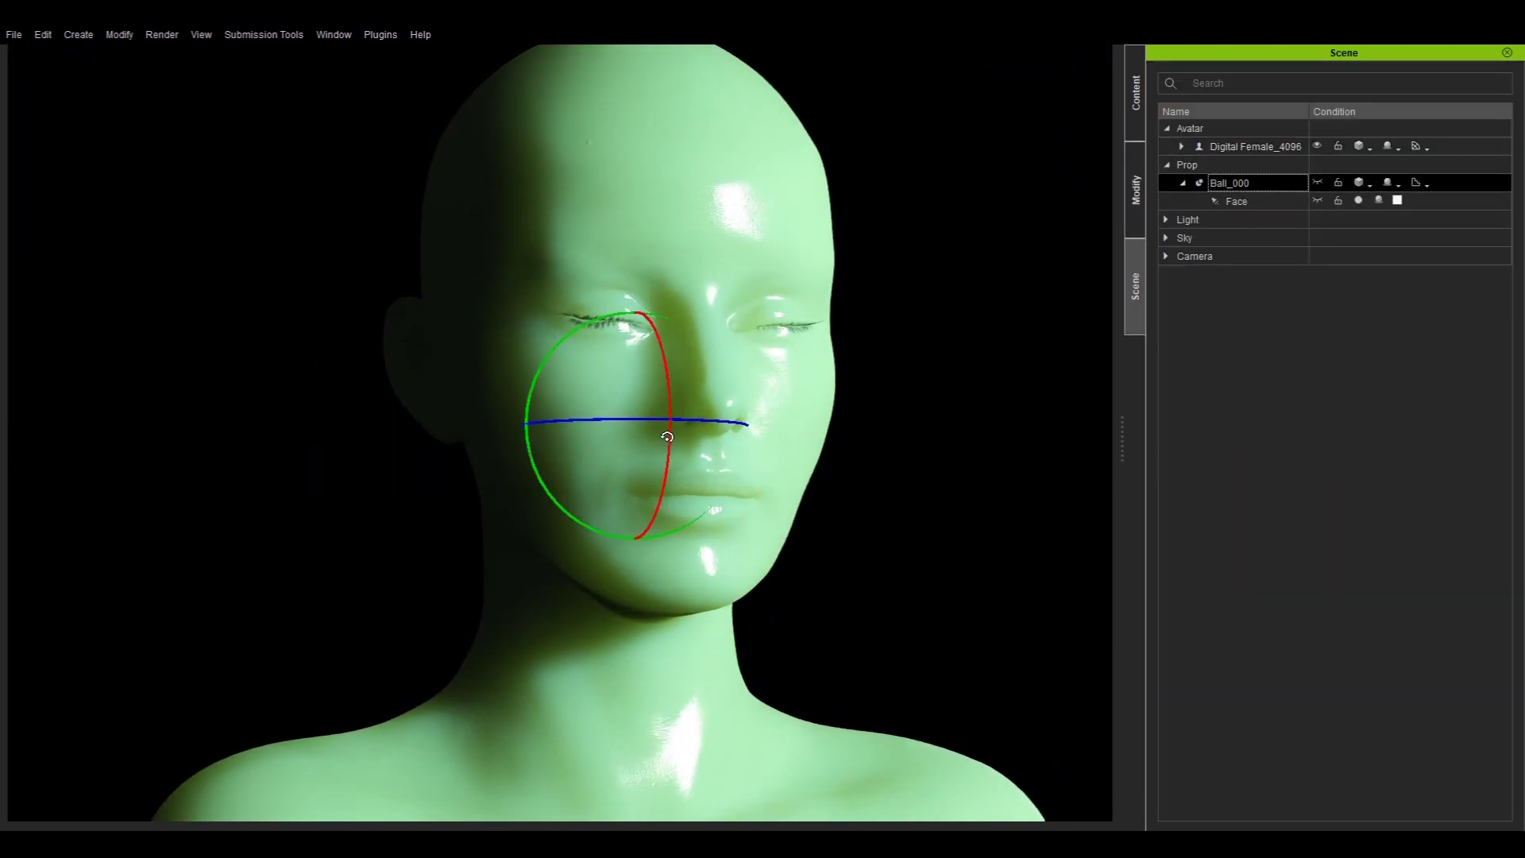
left_click_drag(647, 413, 817, 443)
right_click_drag(818, 442, 659, 481)
left_click_drag(659, 481, 732, 493)
Select the Std_Eyelash material and set its Opacity to 0.
left_click(765, 262)
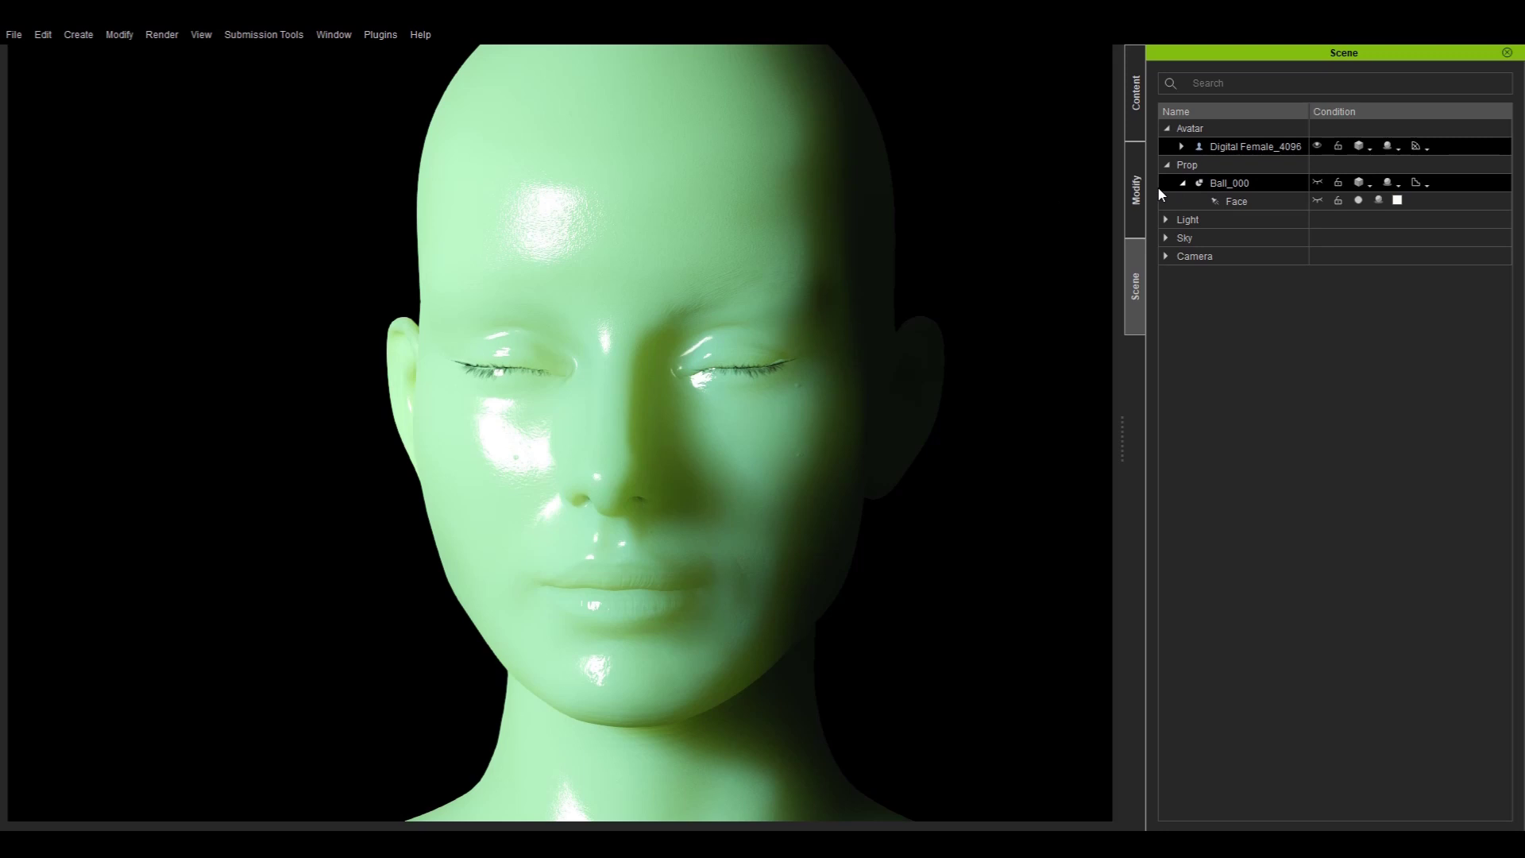
left_click(1136, 190)
left_click(1307, 251)
scroll(1402, 491, "down", 8)
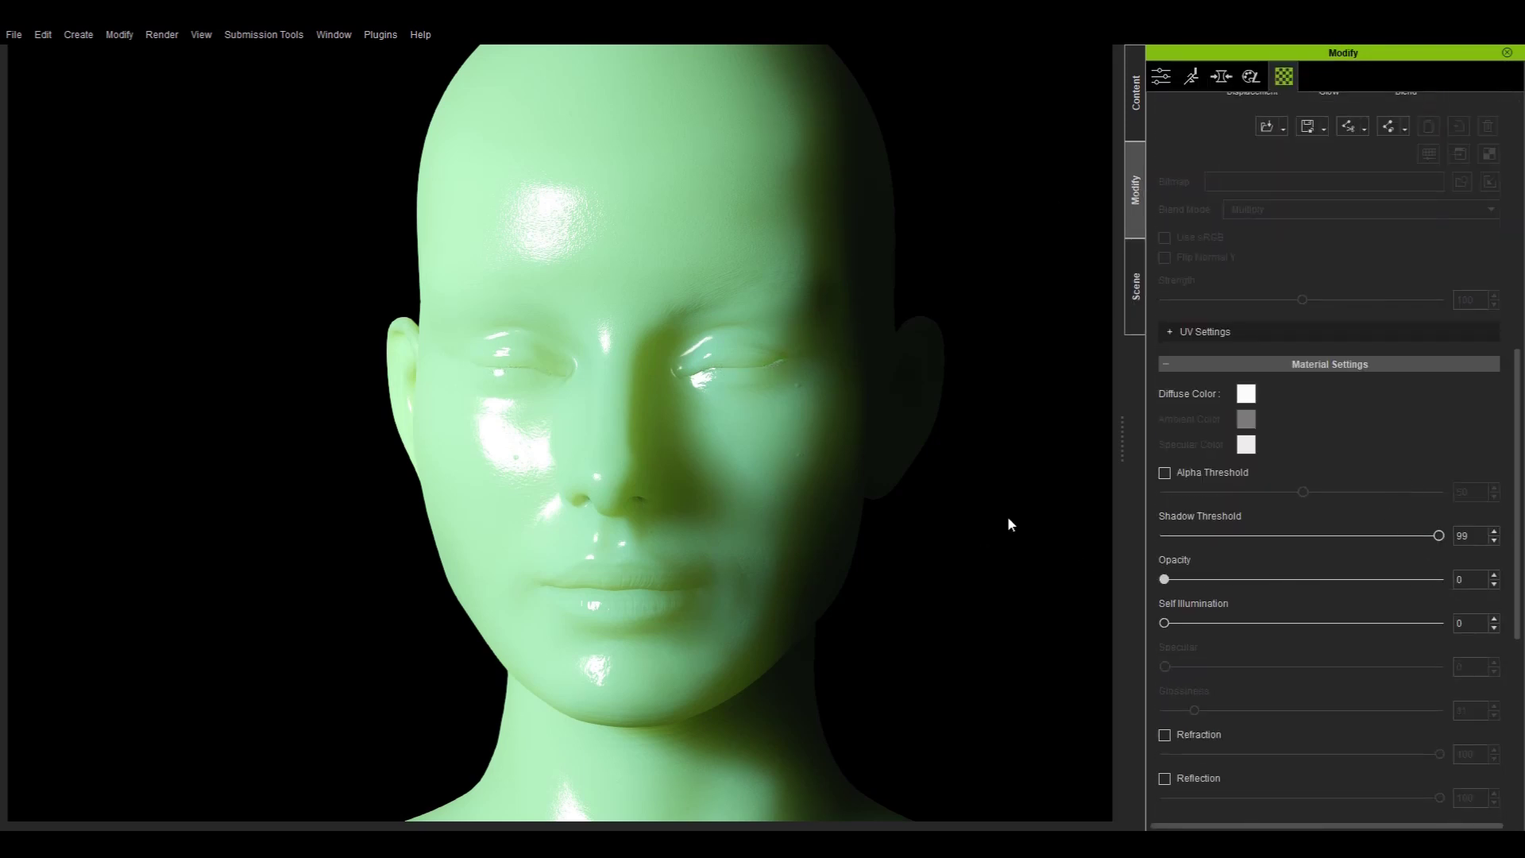
Reselect Ball_000 and orbit the view toward the head's profile.
left_click(1136, 278)
left_click(1208, 189)
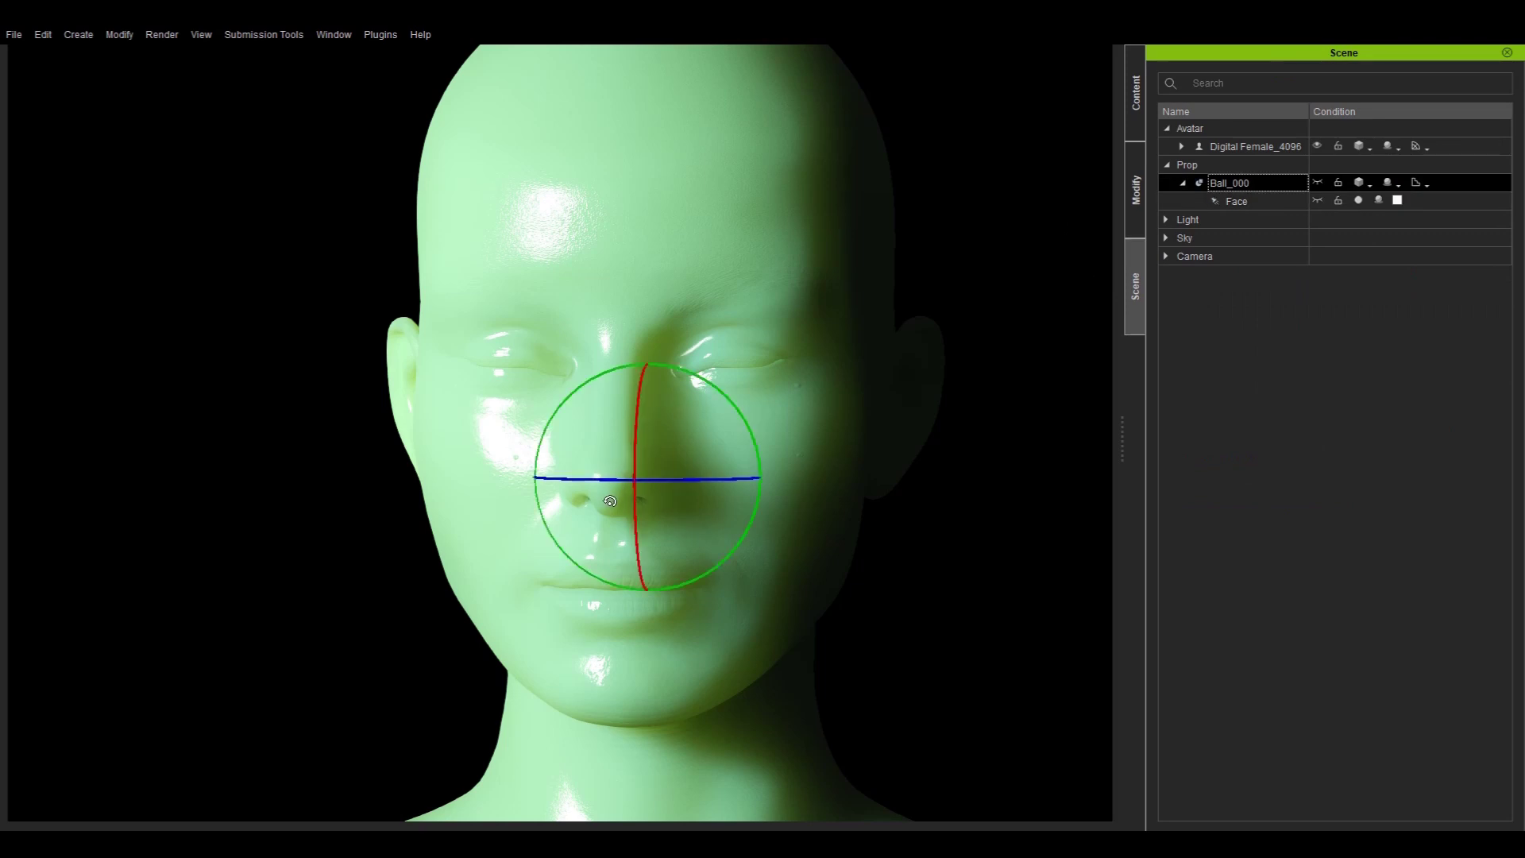
right_click_drag(610, 501, 875, 476)
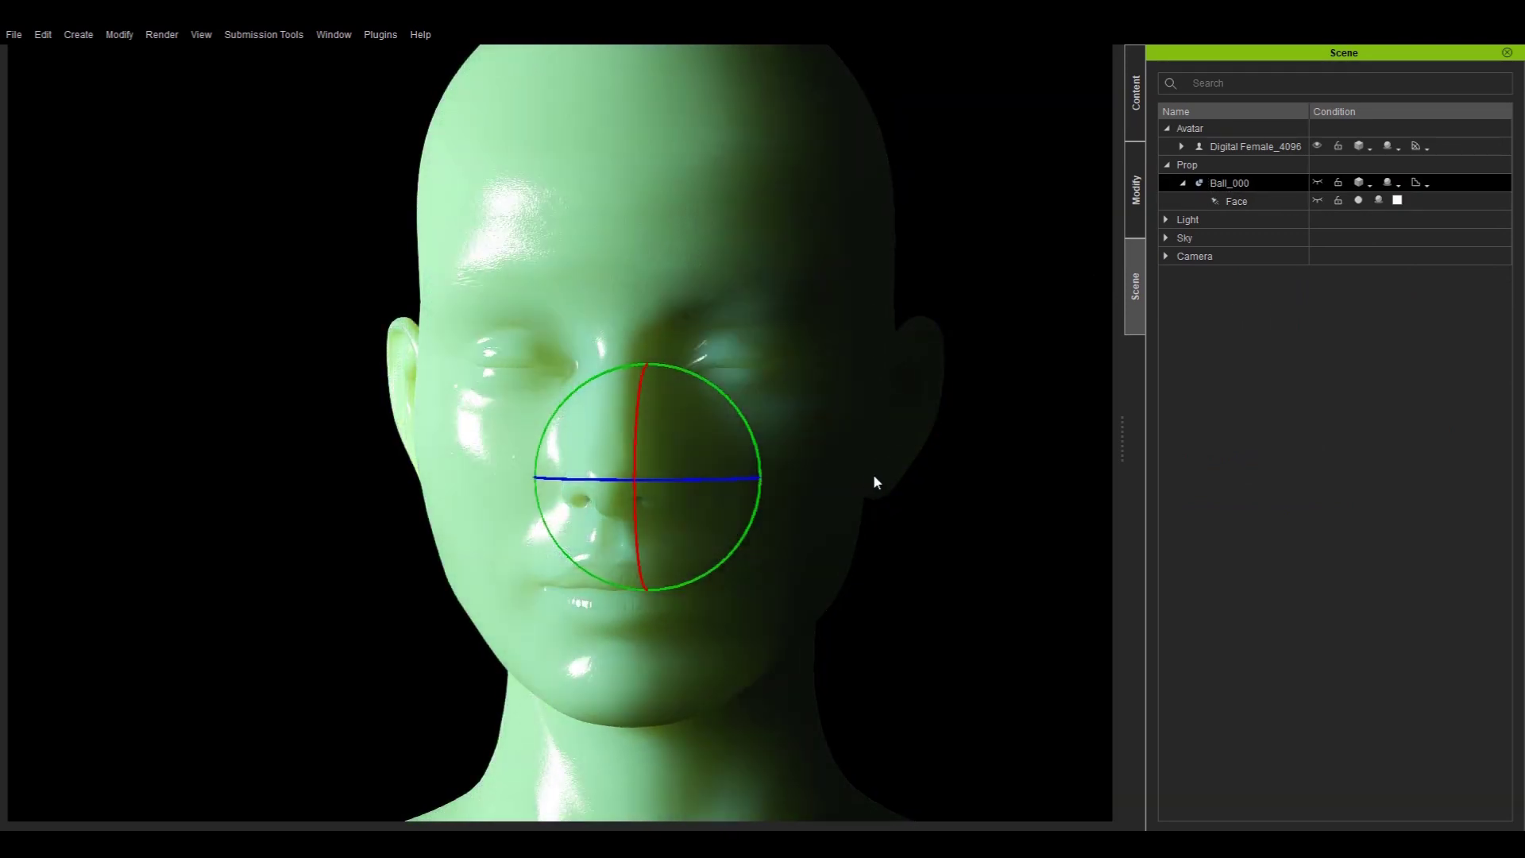
right_click_drag(850, 555, 898, 559)
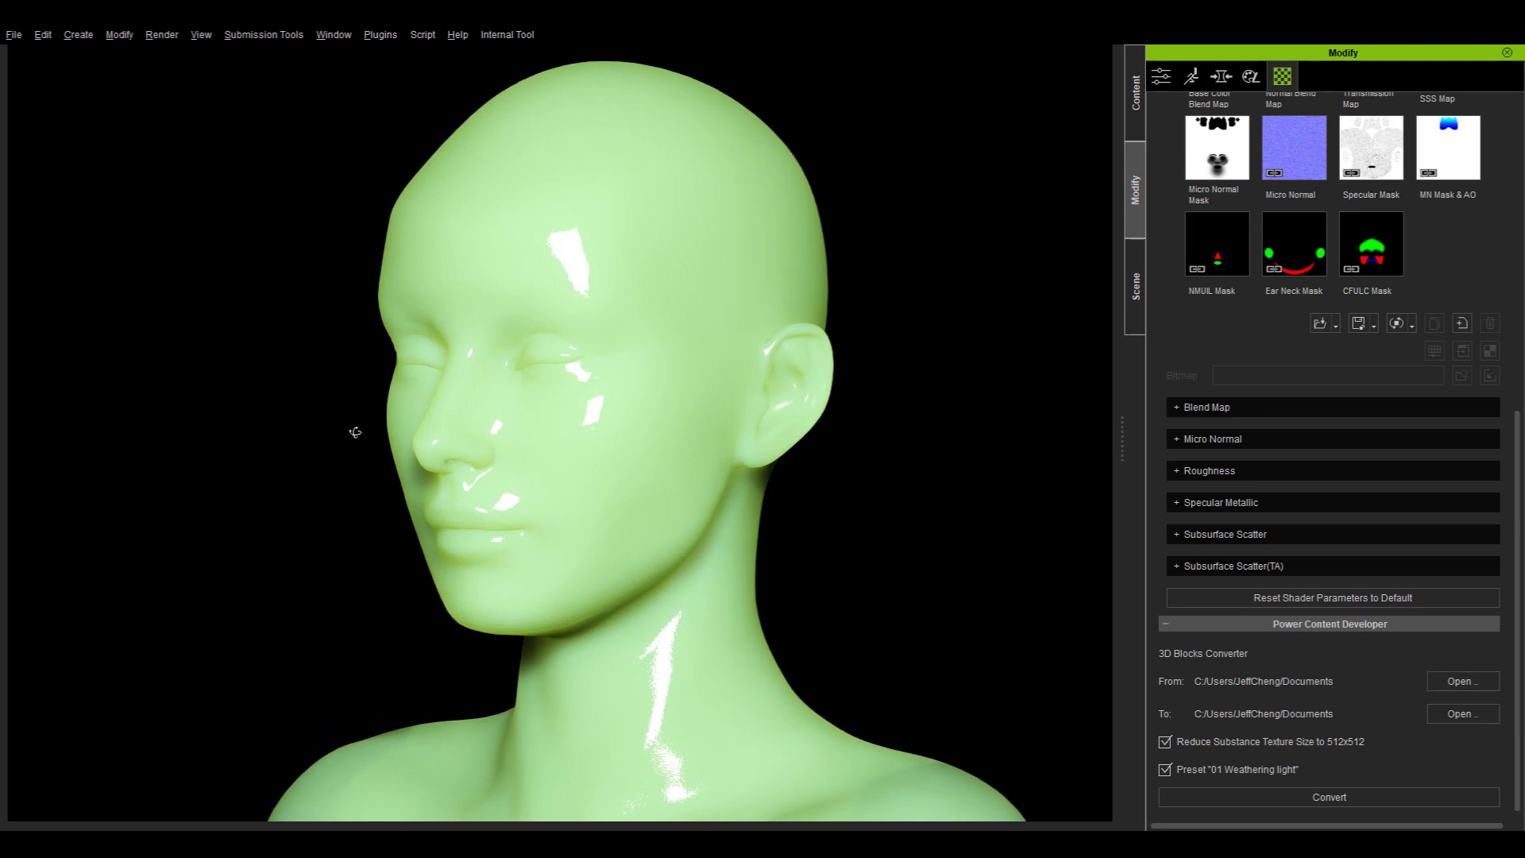
Orbit the camera to view the glossy light-green head from the side.
right_click_drag(355, 432, 1055, 408)
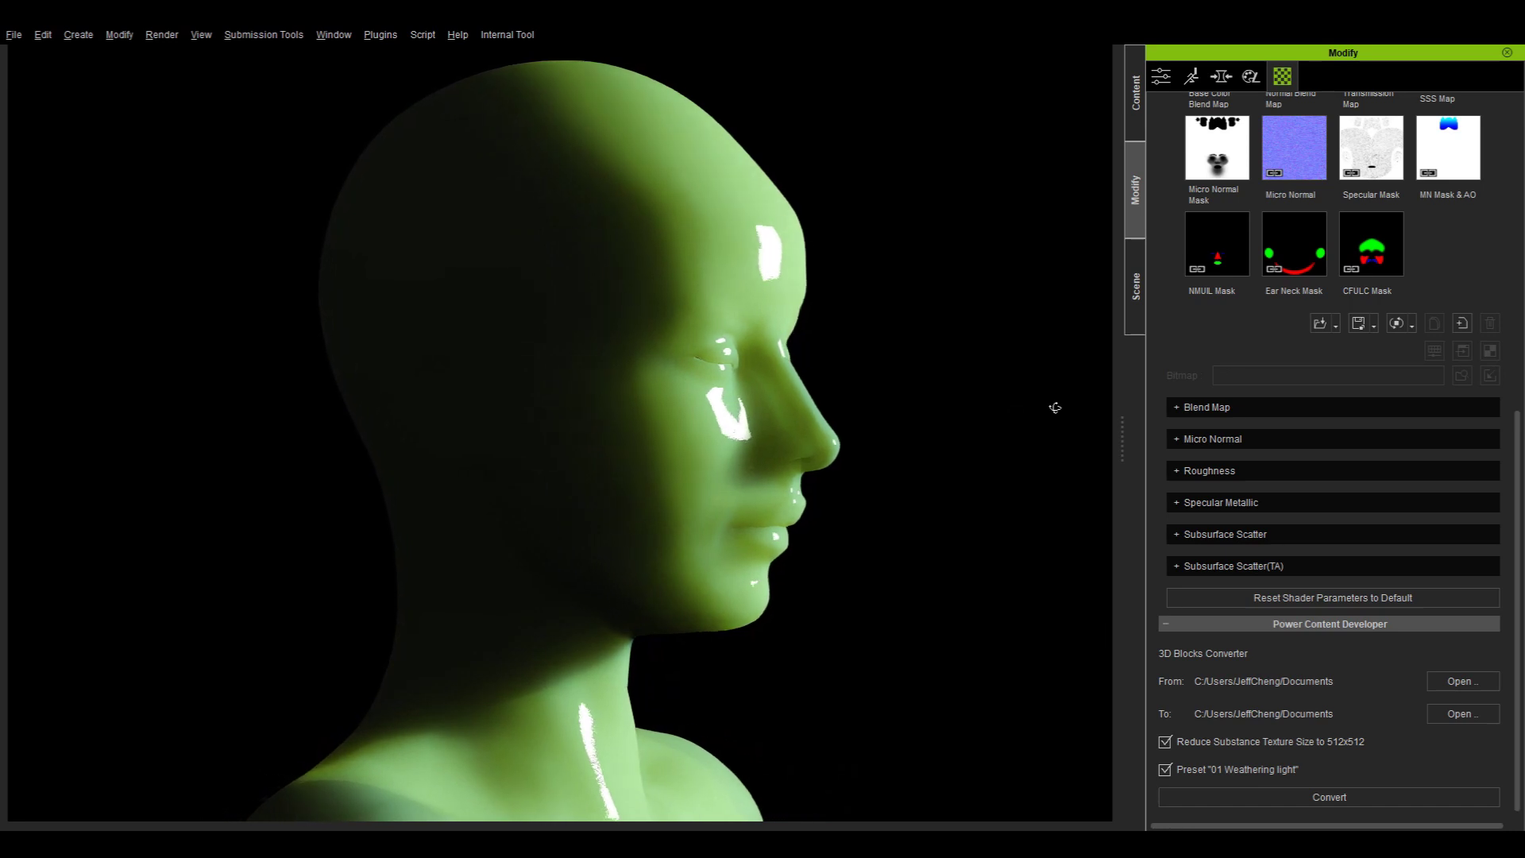